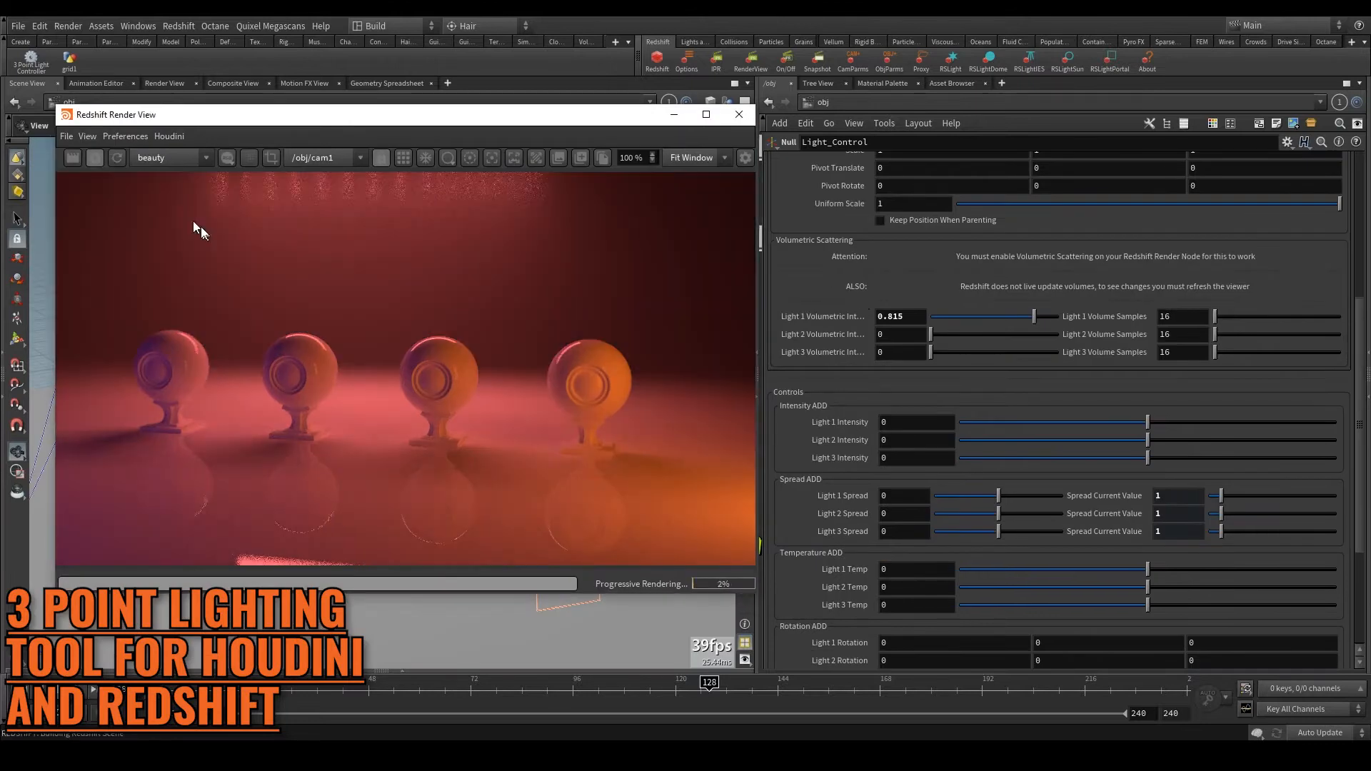
pyautogui.click(117, 157)
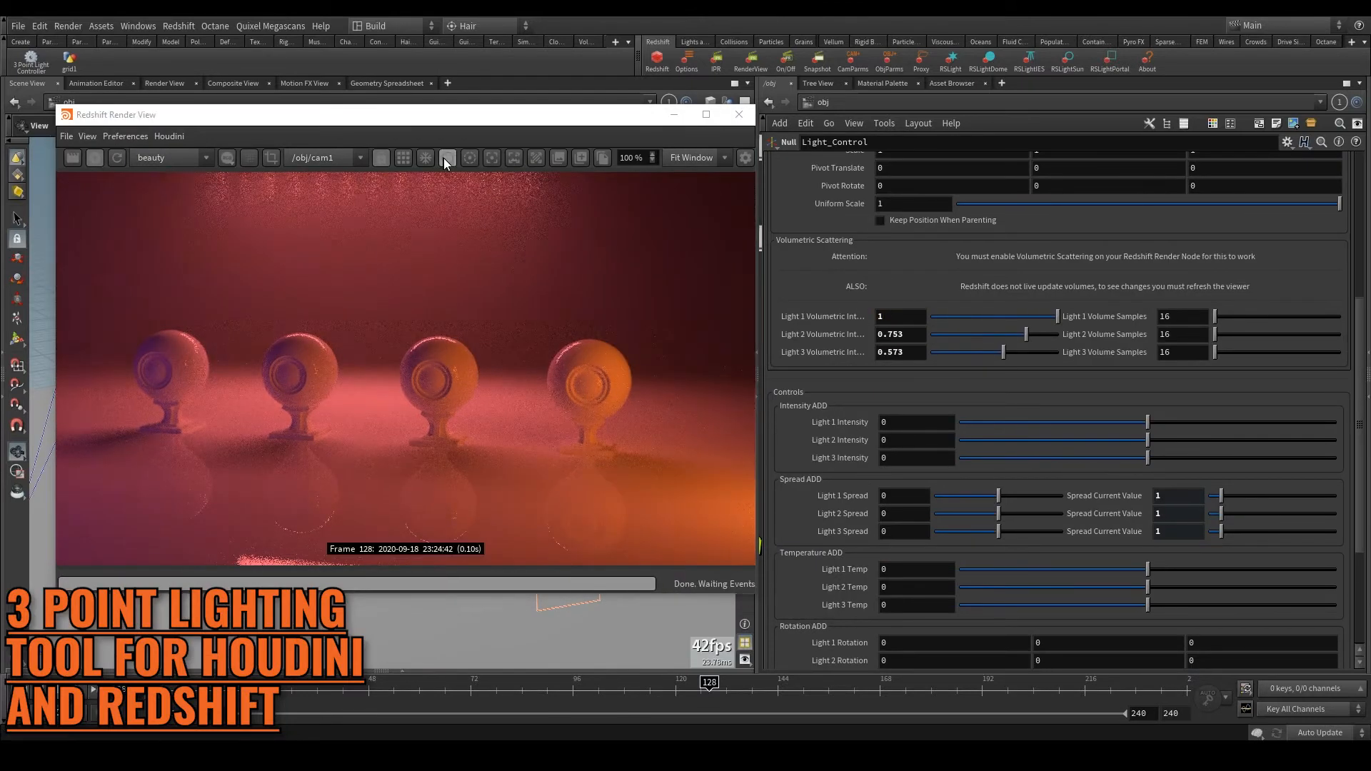
pyautogui.press('Return')
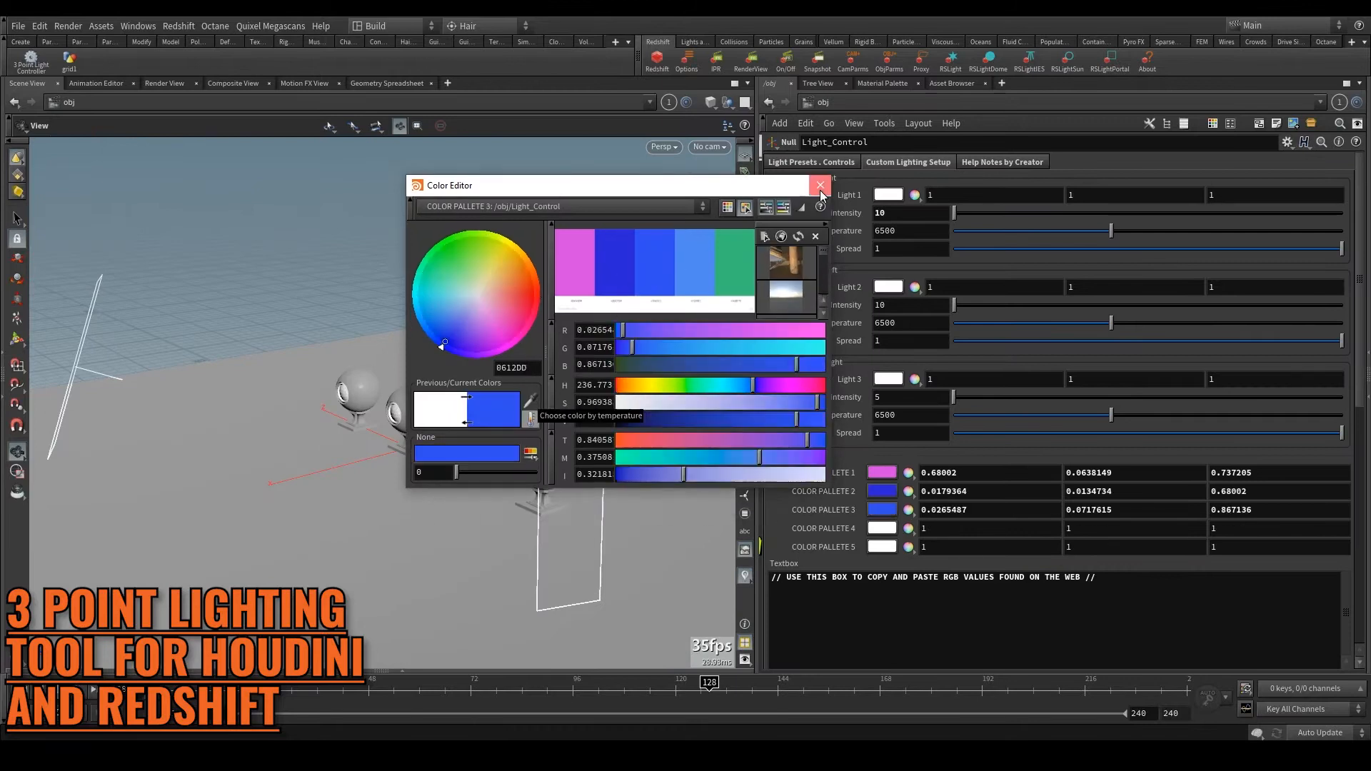
pyautogui.click(820, 186)
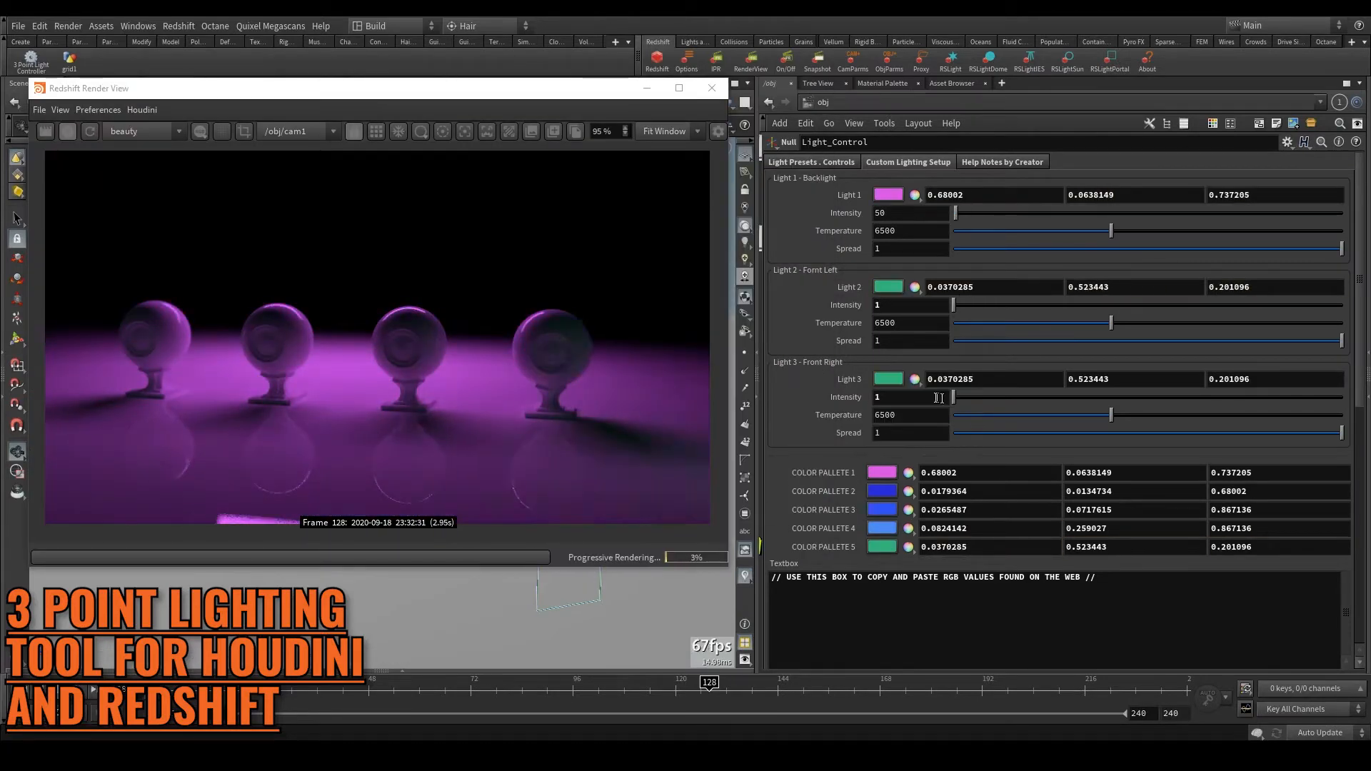
pyautogui.click(1113, 575)
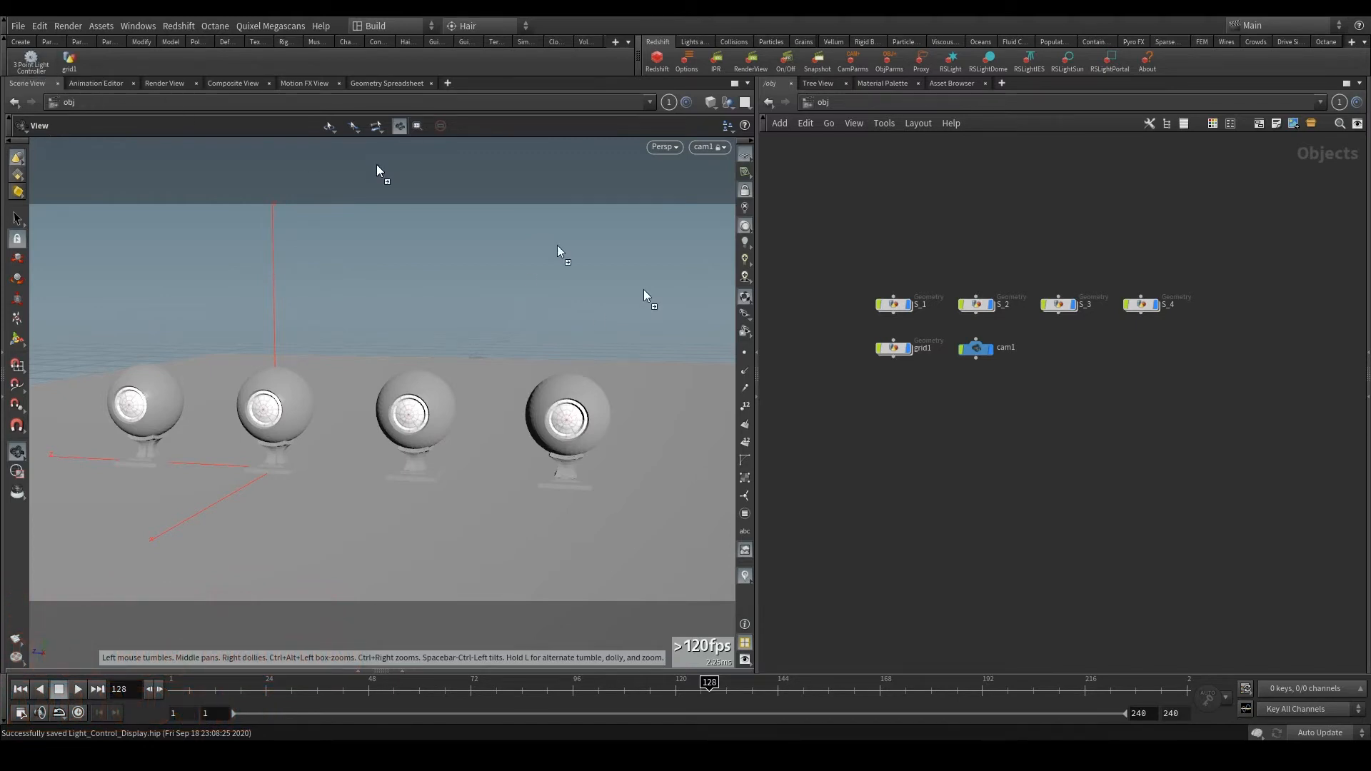
# - Place the 3 Point Light Controller rig below the existing nodes in the object network and open the Redshift Render View on cam1
pyautogui.click(975, 455)
pyautogui.click(882, 426)
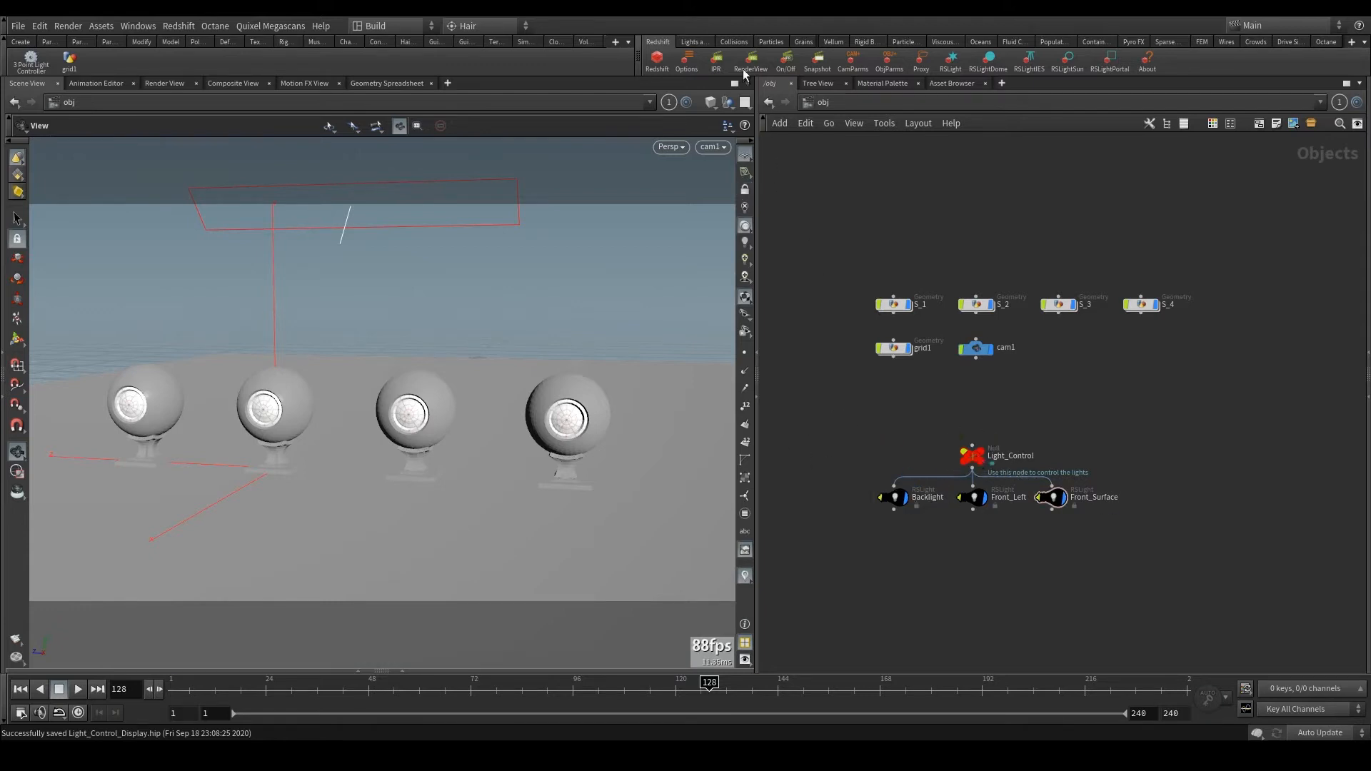
pyautogui.click(763, 64)
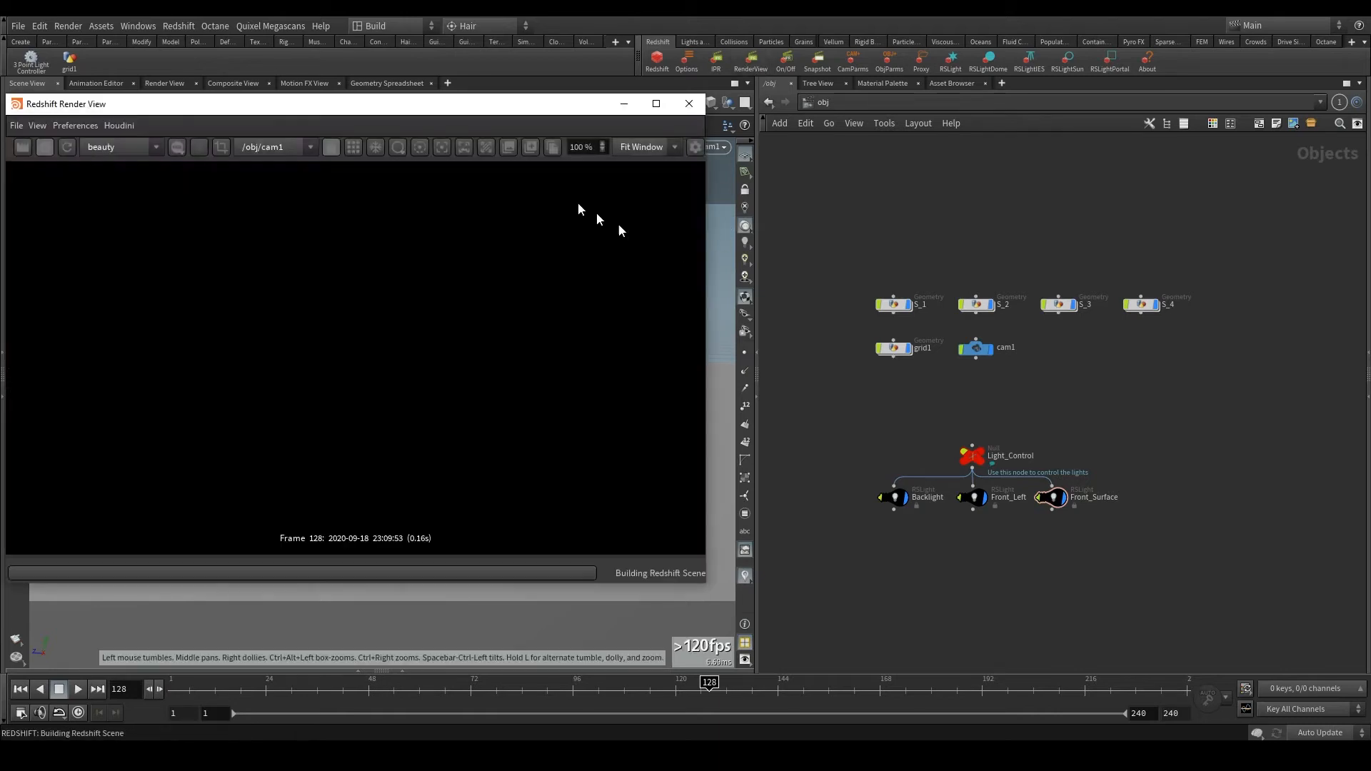
pyautogui.moveTo(500, 110); pyautogui.dragTo(534, 117)
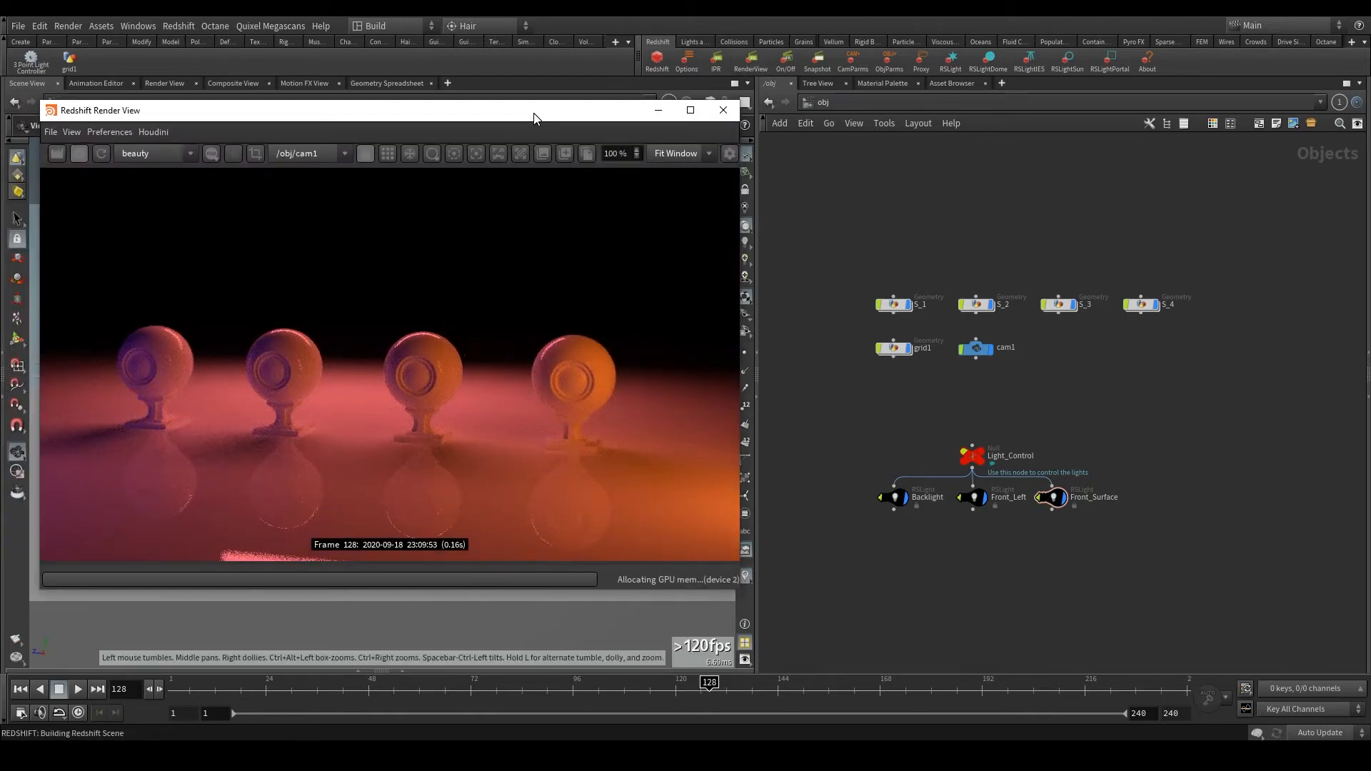
# - Show the parameters of the Light_Control null and apply its Studio lighting preset
pyautogui.click(979, 461)
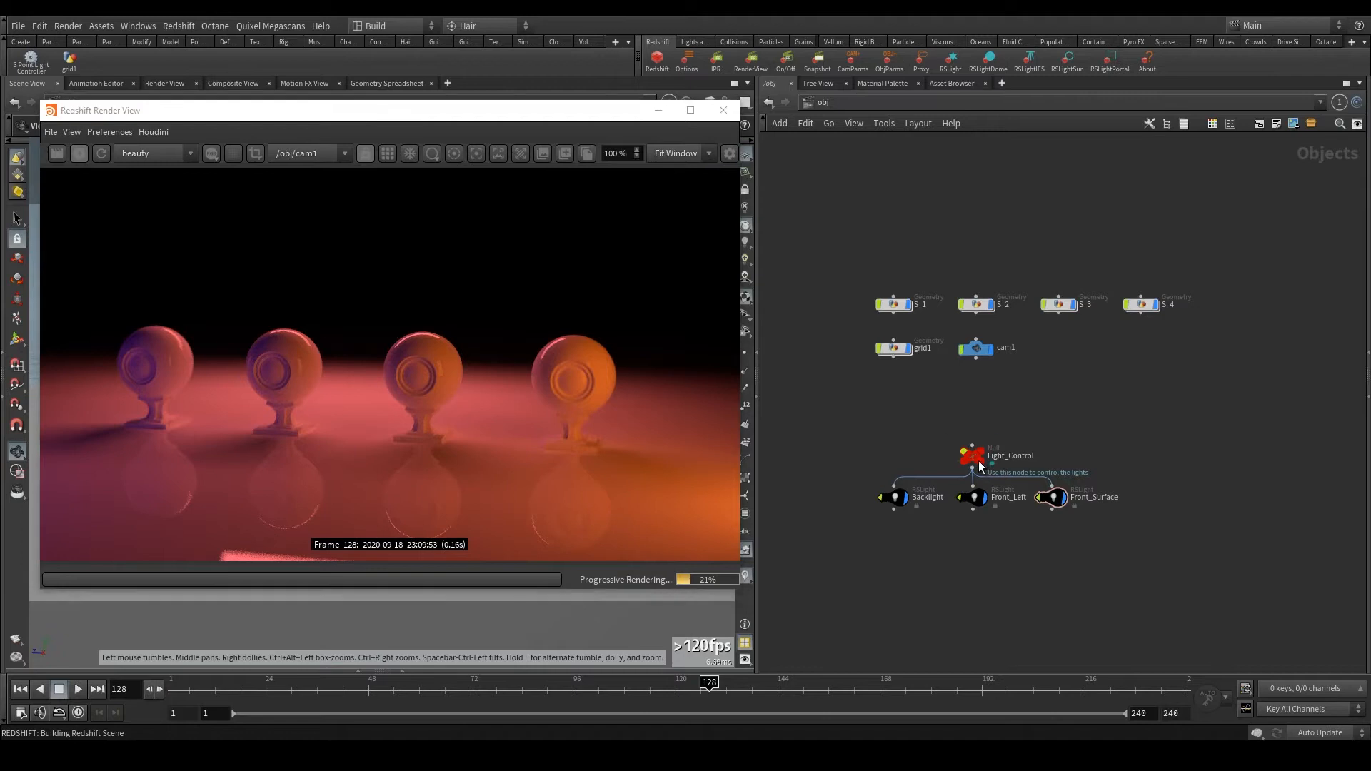
pyautogui.press('p')
pyautogui.click(914, 364)
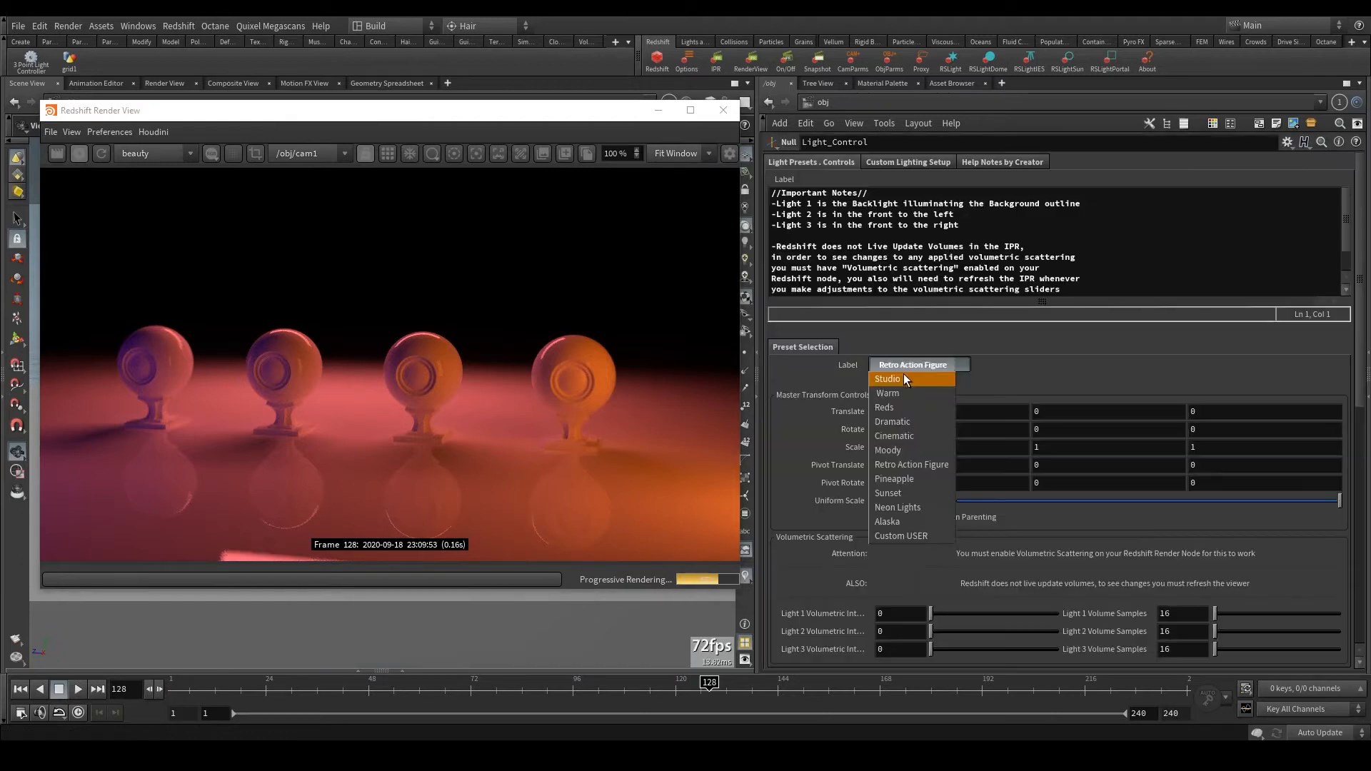
pyautogui.click(903, 377)
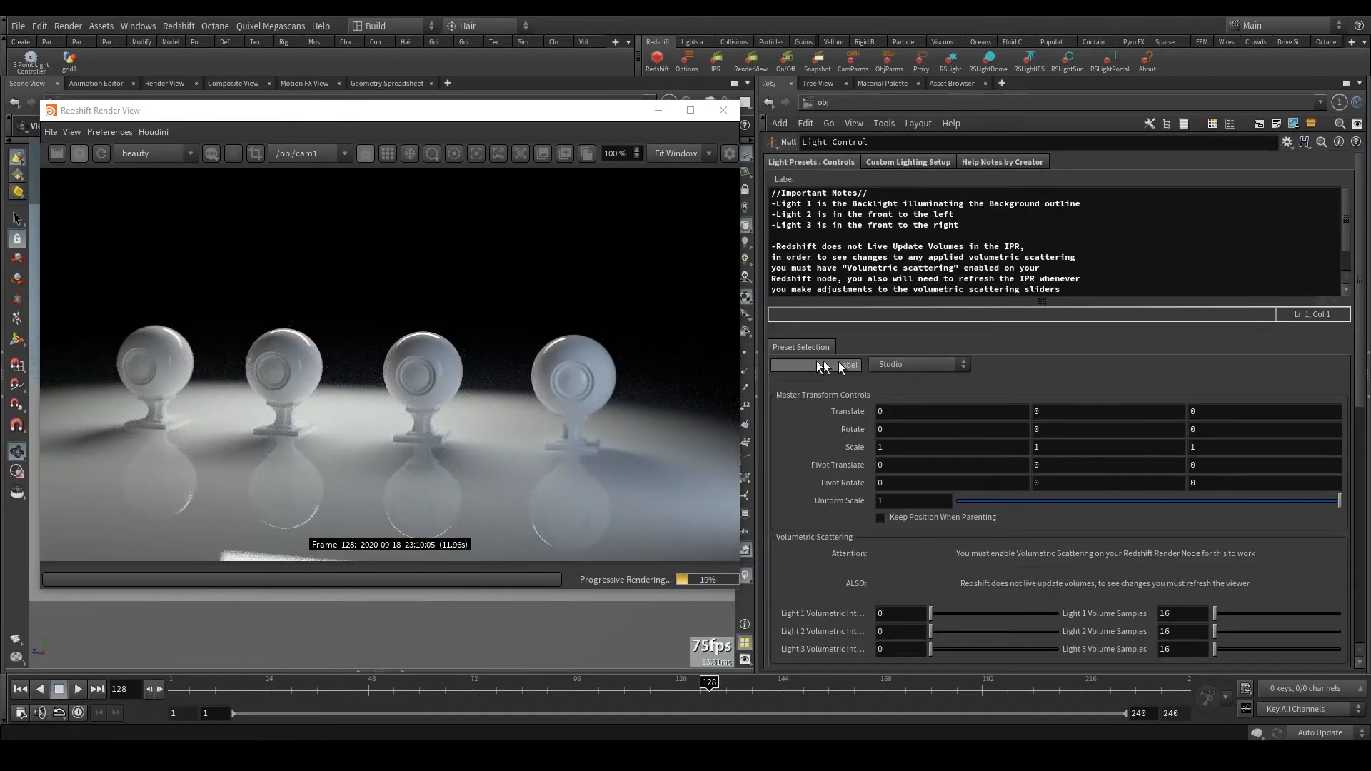
pyautogui.click(879, 366)
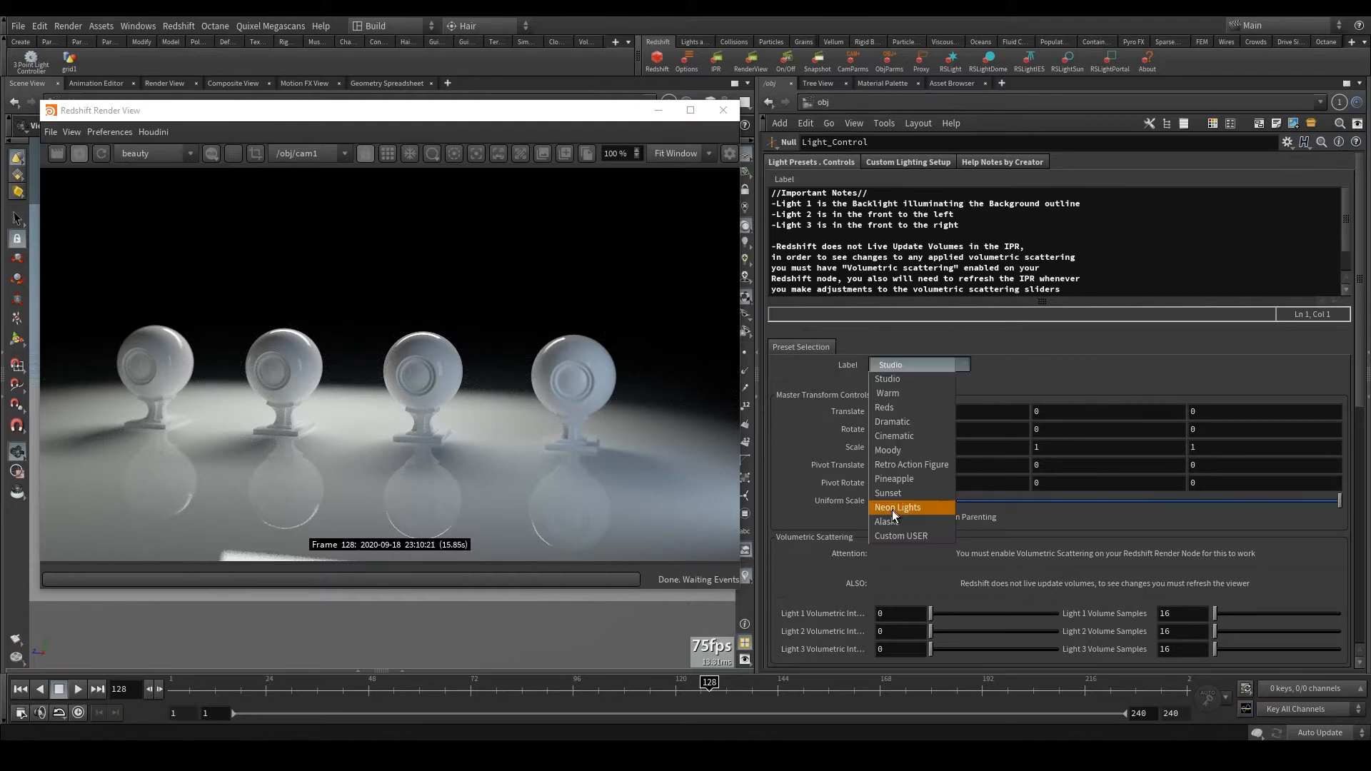
pyautogui.click(831, 383)
pyautogui.click(884, 365)
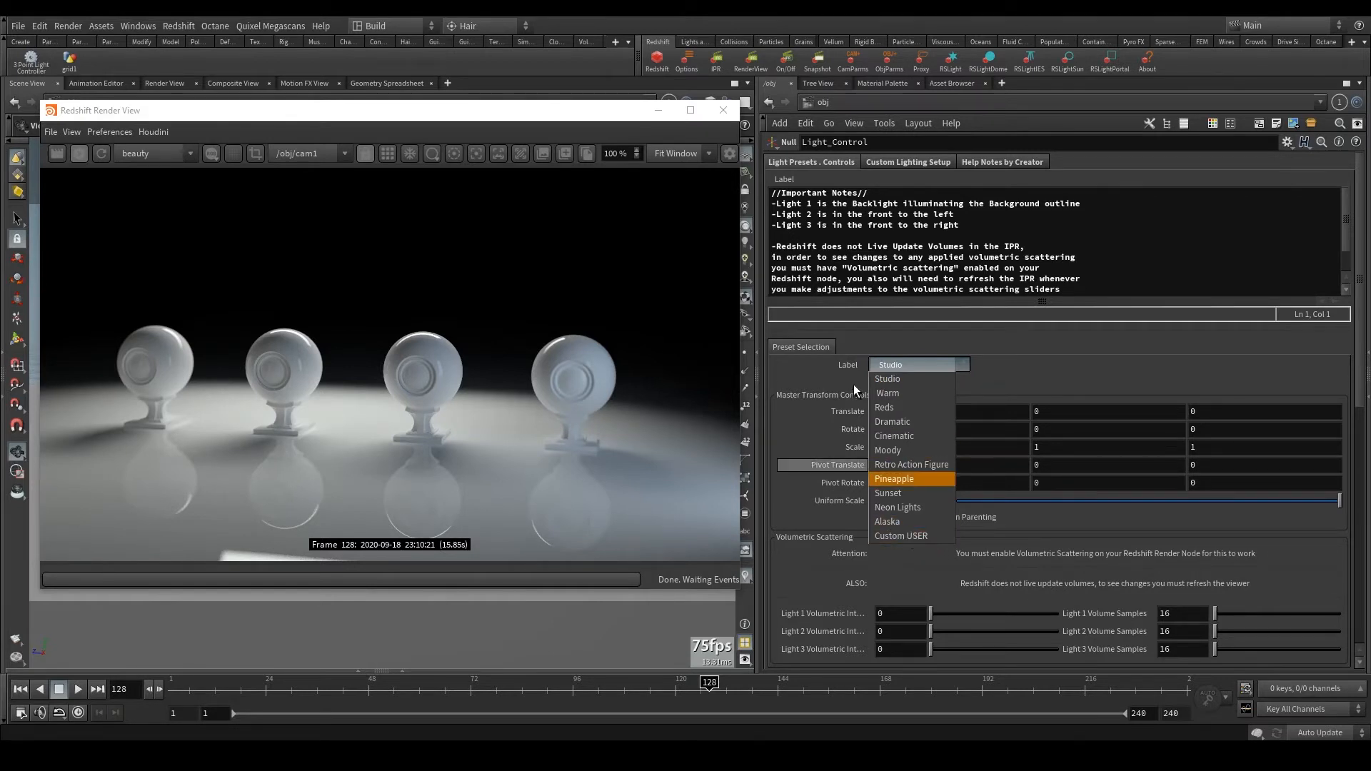
pyautogui.click(911, 344)
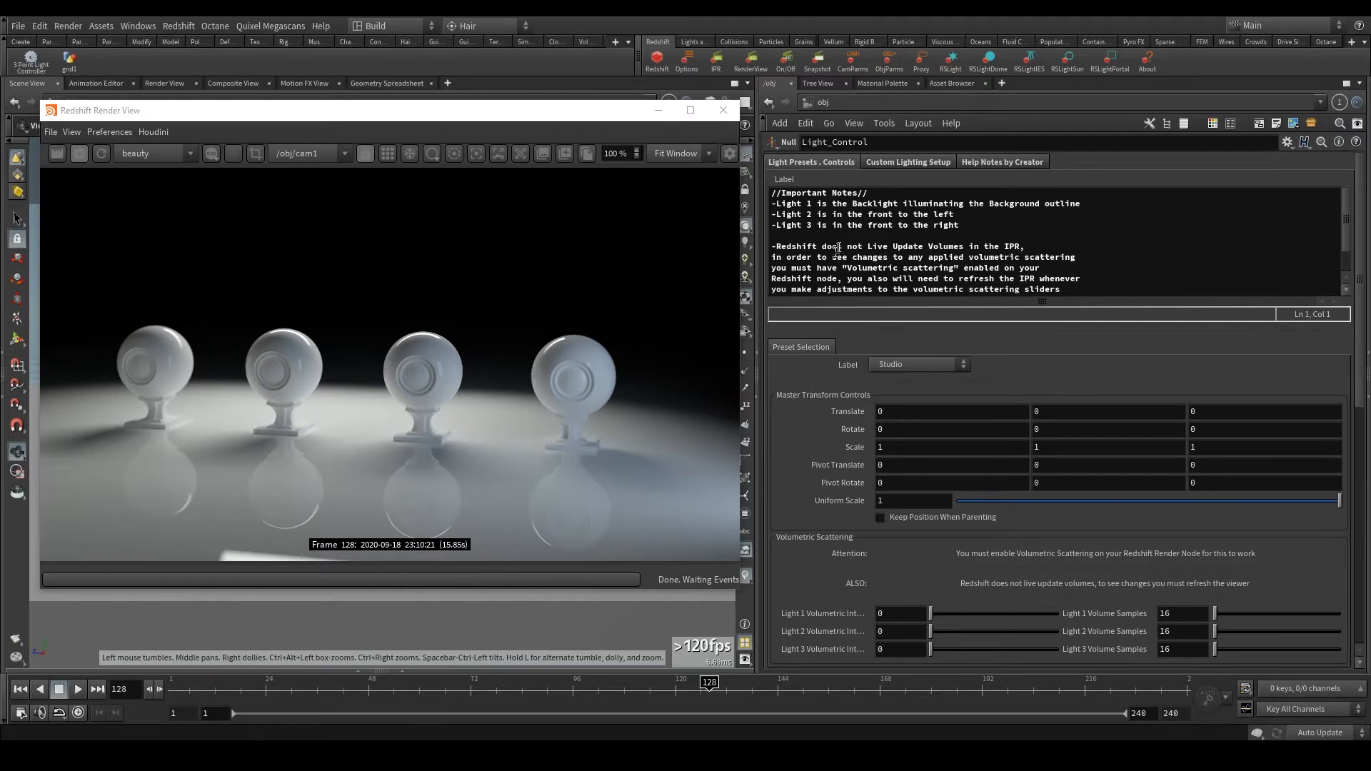
# - Read the Important Notes on light placement and volumetric scattering in the Light_Control parameters
pyautogui.scroll(-1, 849, 244)
pyautogui.scroll(1, 849, 243)
pyautogui.scroll(-1, 991, 250)
pyautogui.scroll(1, 972, 261)
pyautogui.scroll(-1, 909, 270)
pyautogui.scroll(1, 808, 279)
pyautogui.scroll(-1, 821, 265)
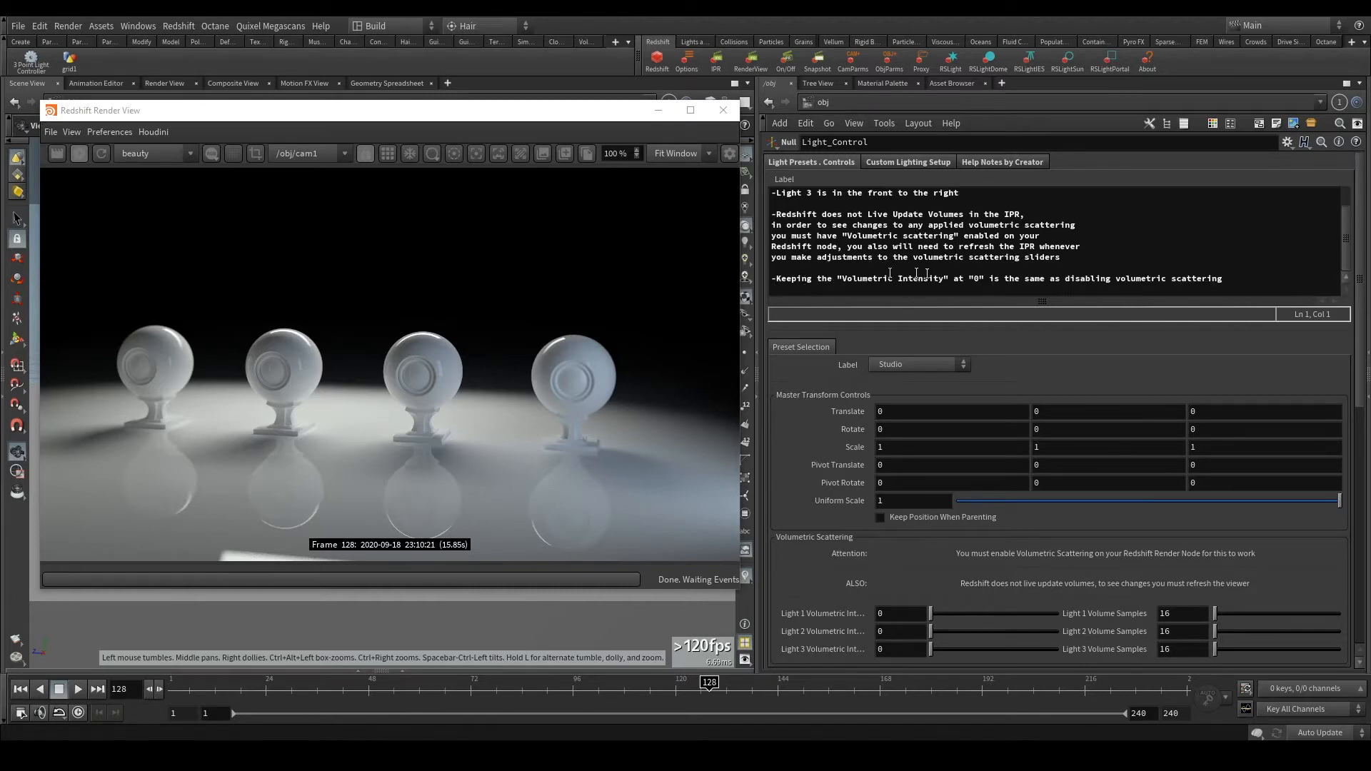
pyautogui.scroll(1, 846, 251)
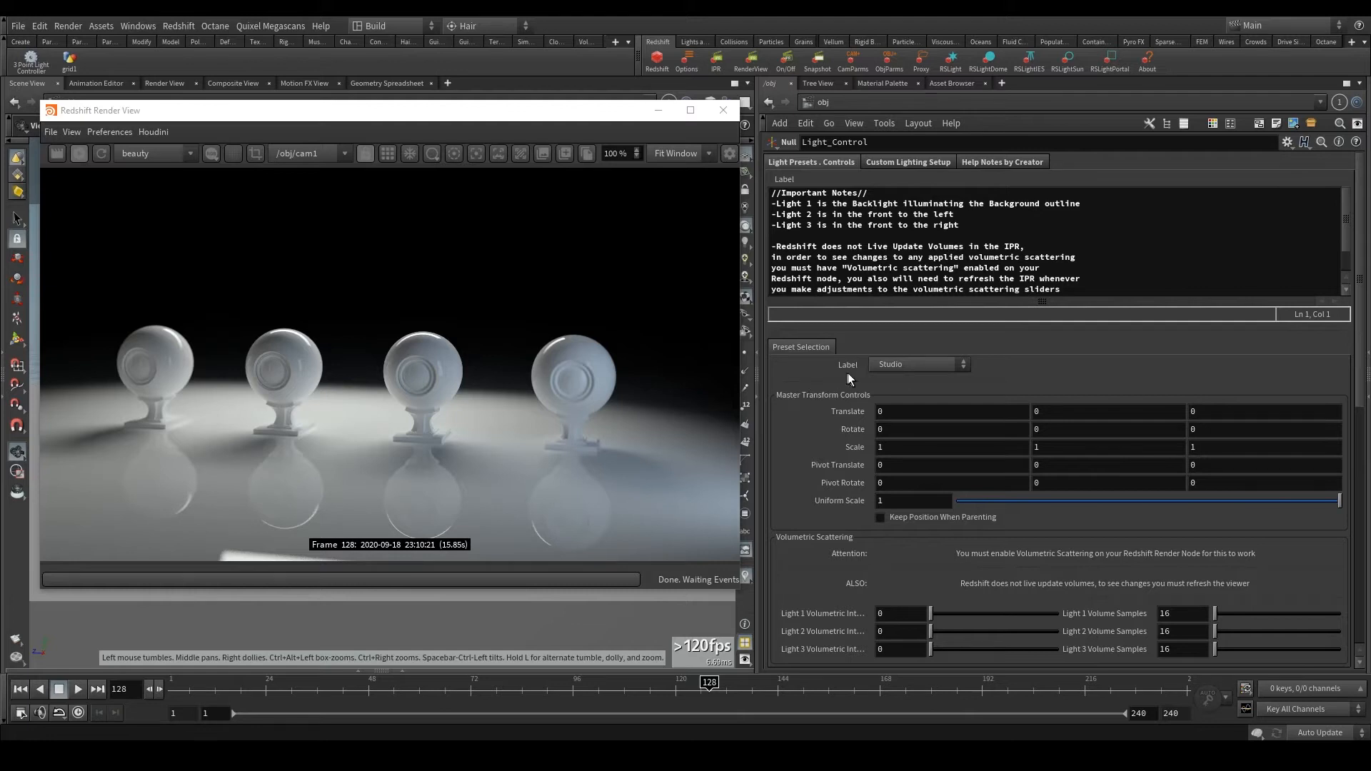
# - Read through the creator's help manual for the light controller and return to the light preset controls
pyautogui.click(997, 165)
pyautogui.scroll(-15, 930, 343)
pyautogui.scroll(15, 930, 348)
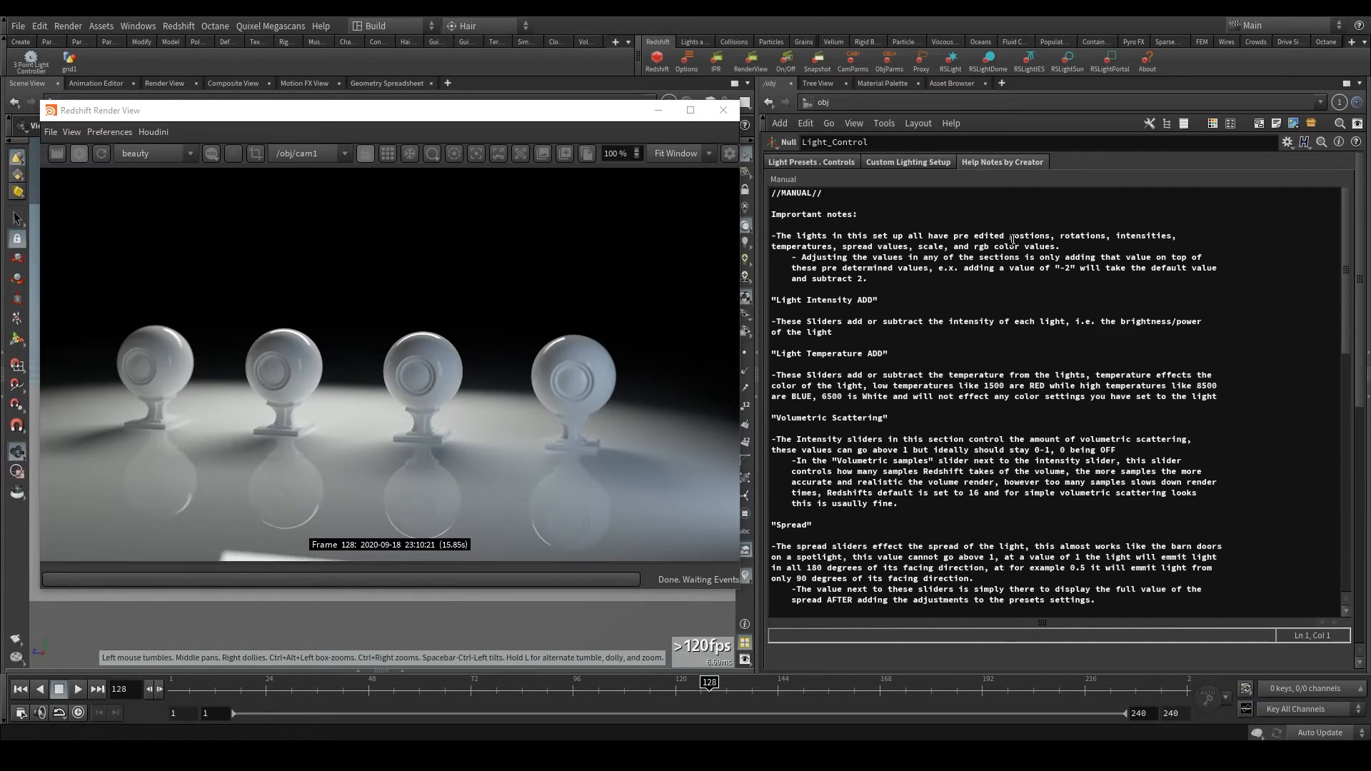
pyautogui.scroll(-15, 930, 315)
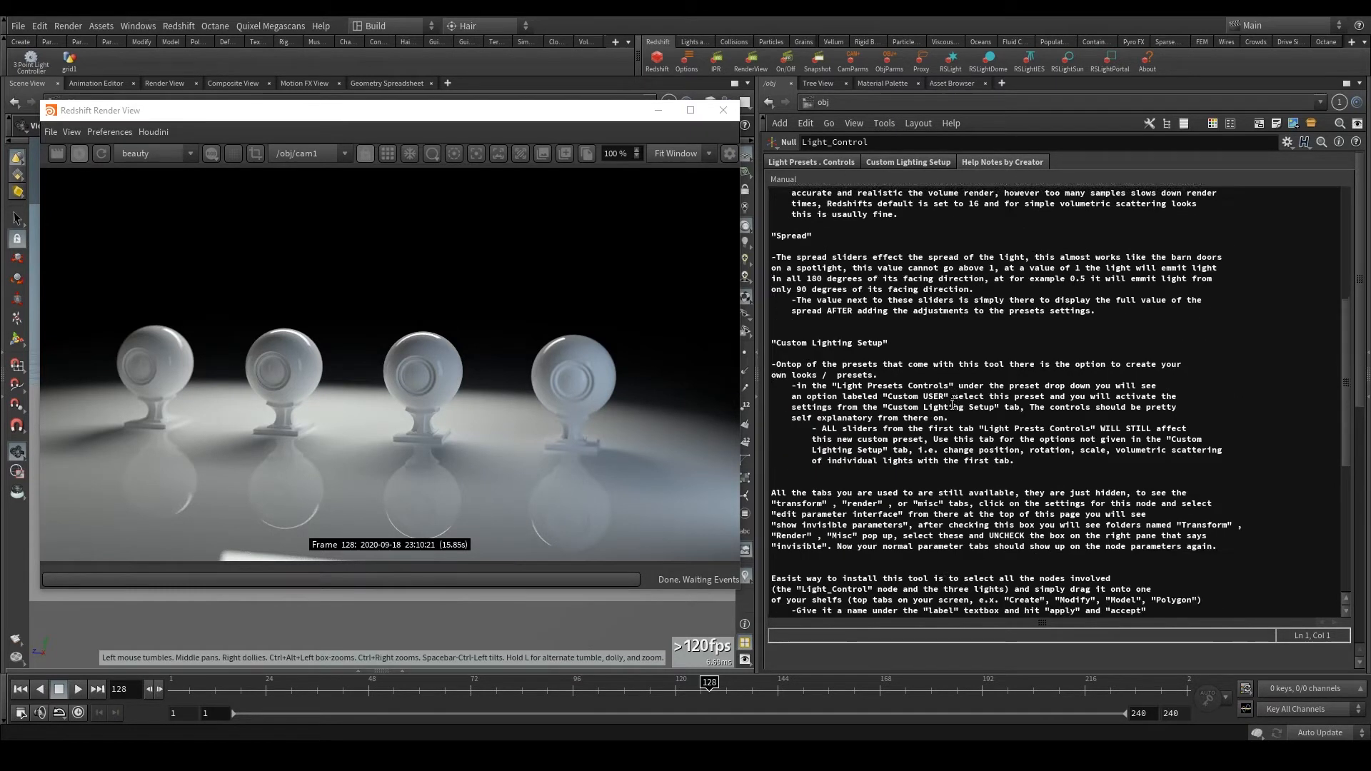
pyautogui.click(808, 161)
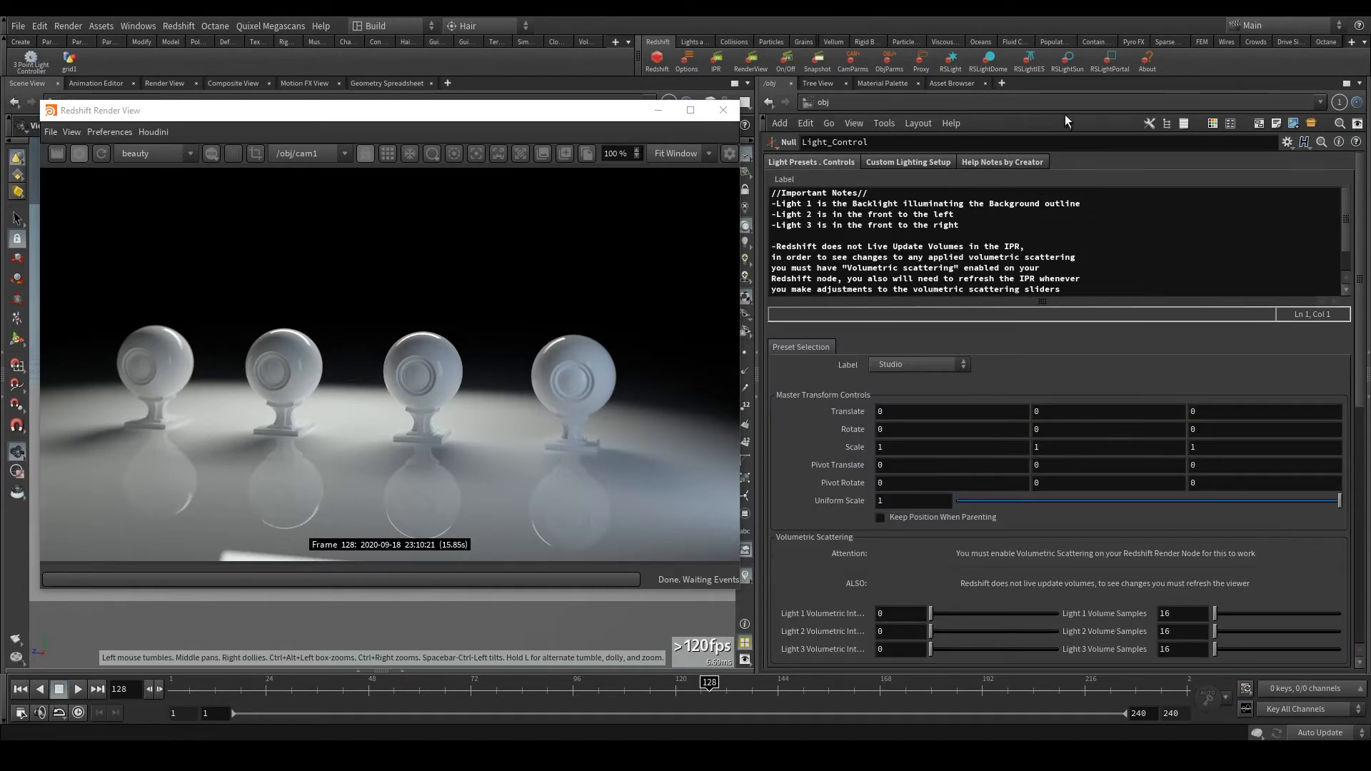
# - Preview the Warm preset on the scene lights and switch them to the Reds preset
pyautogui.click(906, 365)
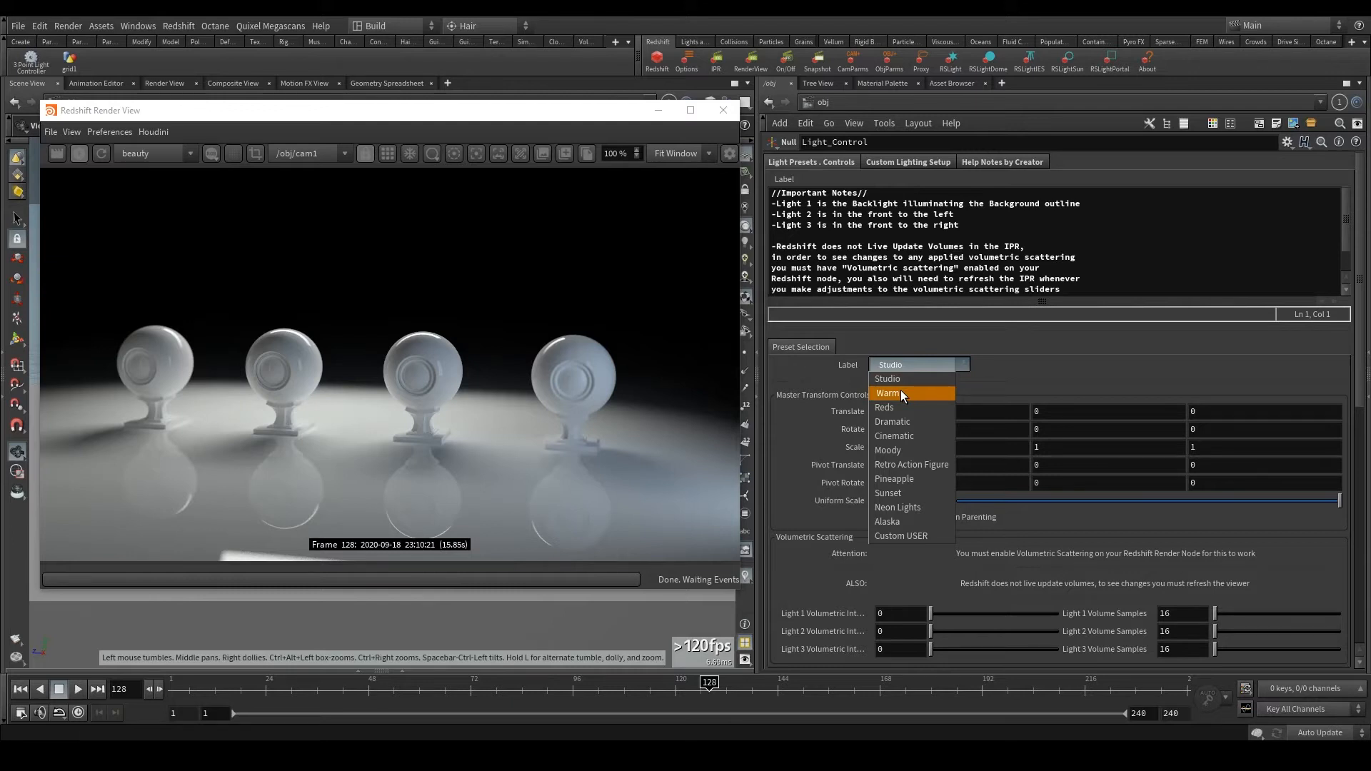
pyautogui.click(901, 393)
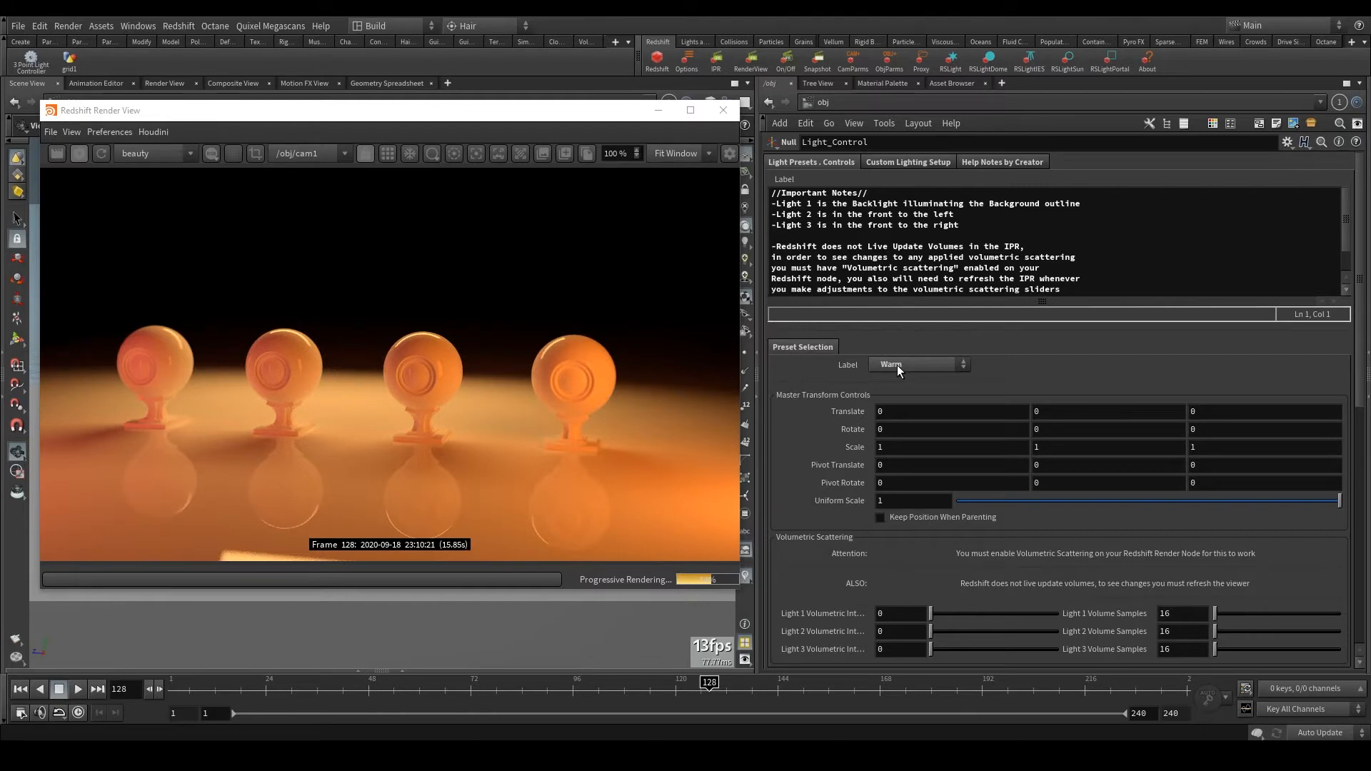
pyautogui.click(897, 366)
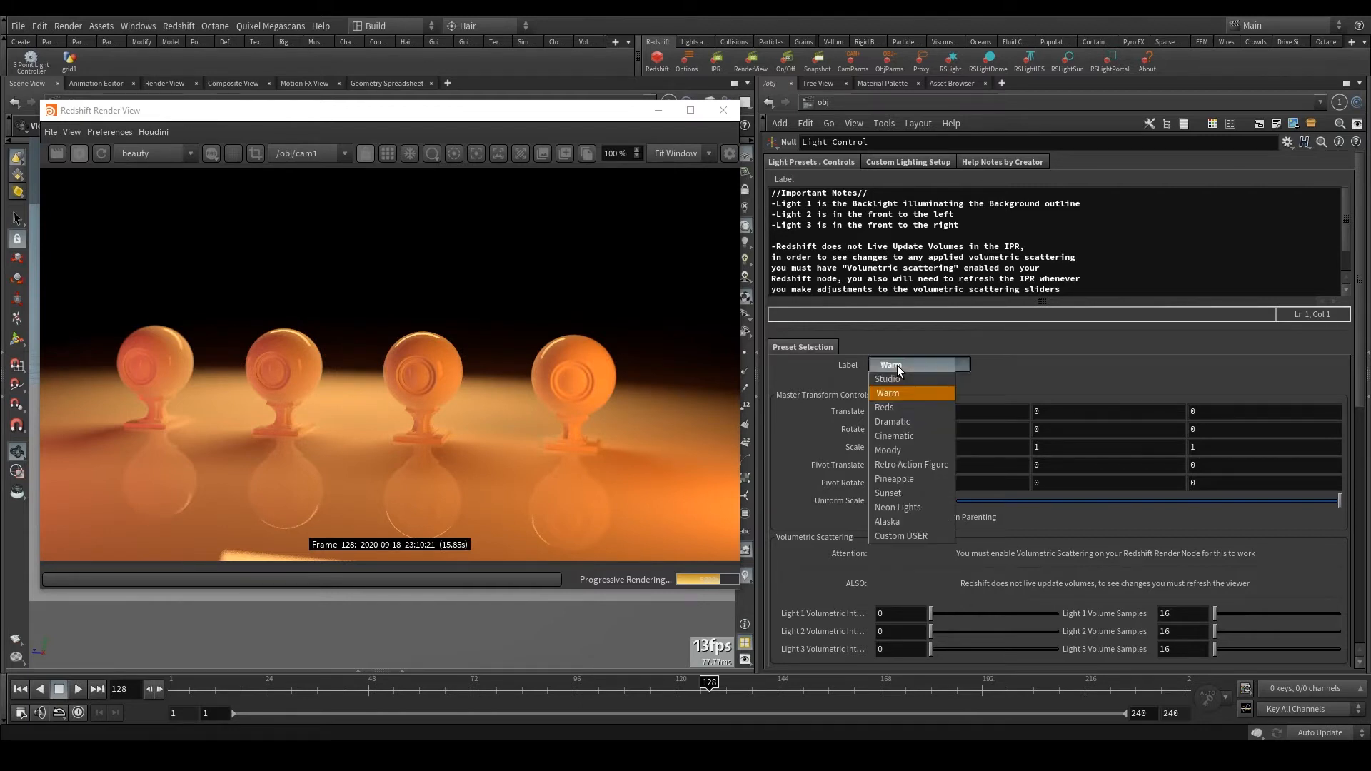
pyautogui.click(903, 410)
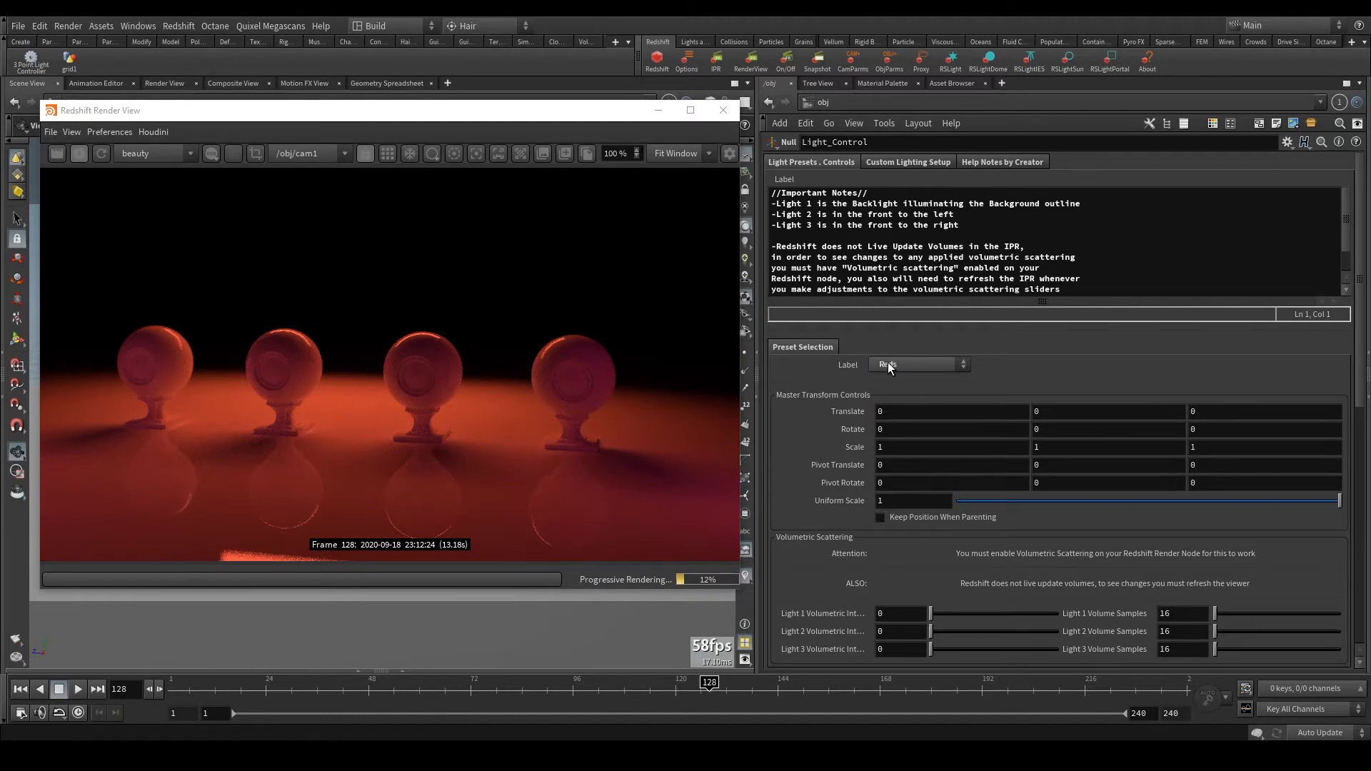
# - Preview the Dramatic lighting preset, followed by the Cinematic preset, in the live render
pyautogui.click(889, 366)
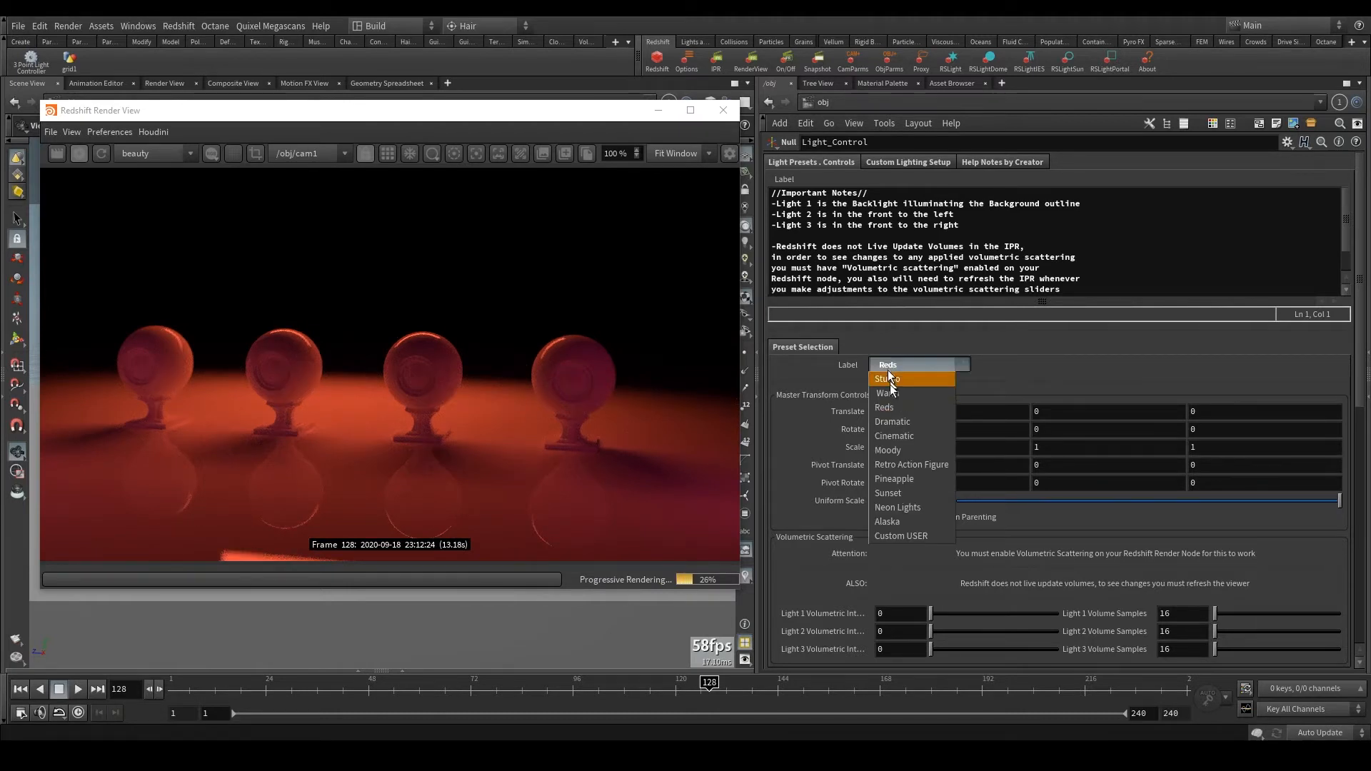
pyautogui.click(898, 421)
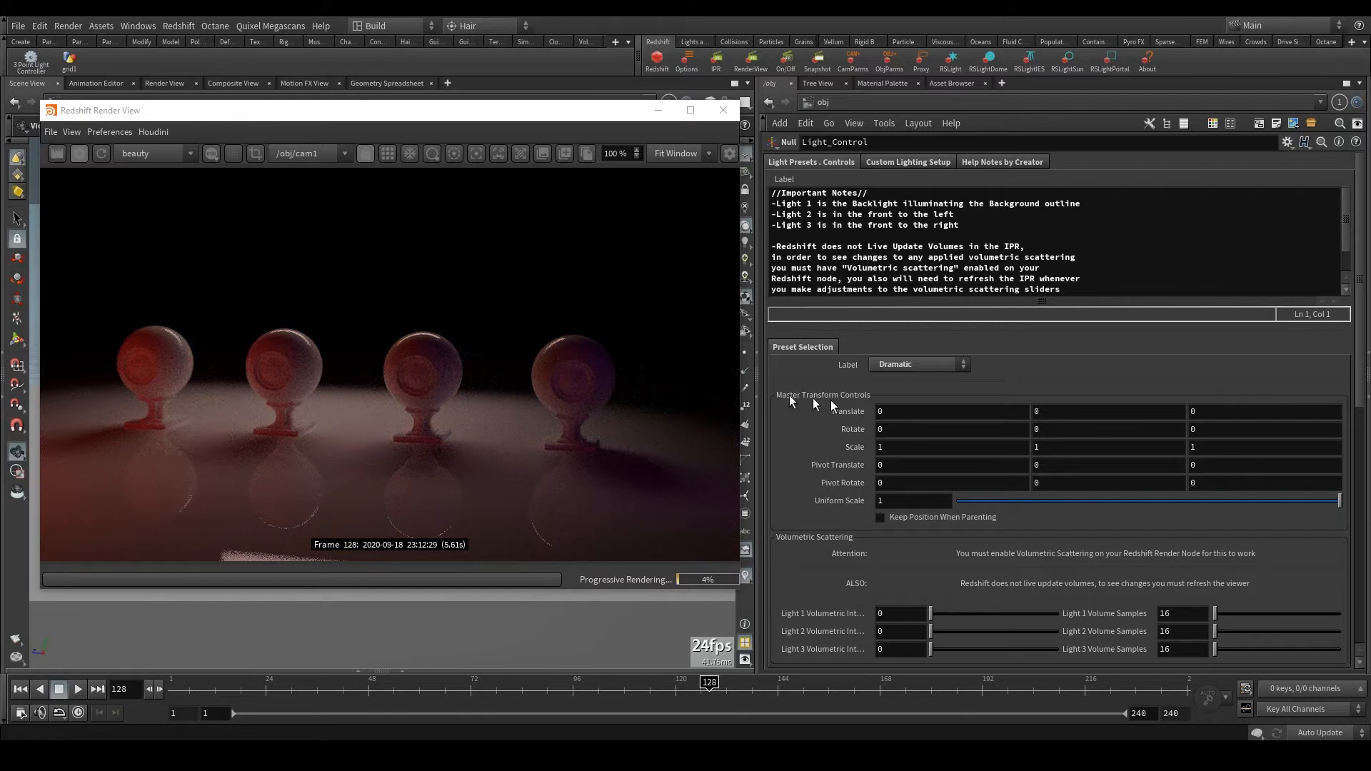
pyautogui.click(890, 366)
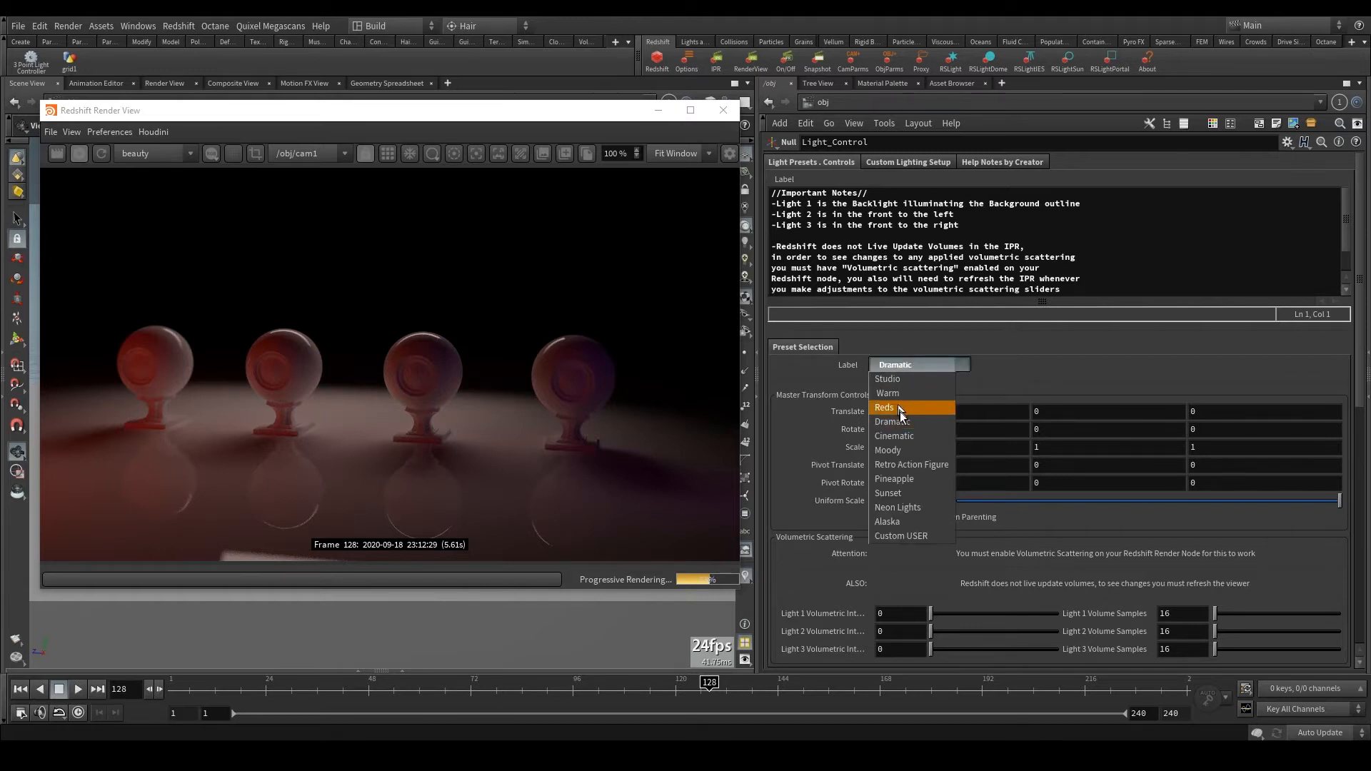
pyautogui.click(906, 435)
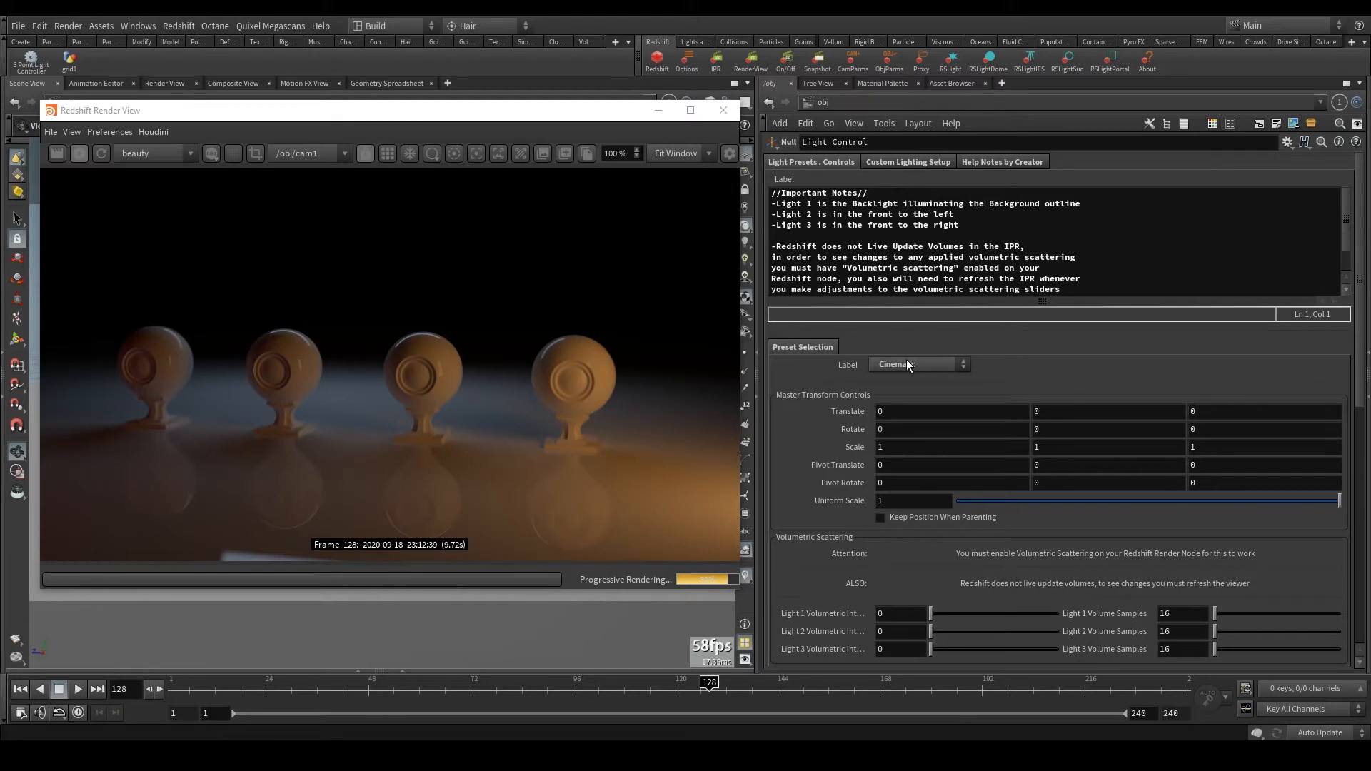
# - Change the lighting preset to Moody and after that to Retro Action Figure to compare their looks
pyautogui.click(906, 358)
pyautogui.click(907, 452)
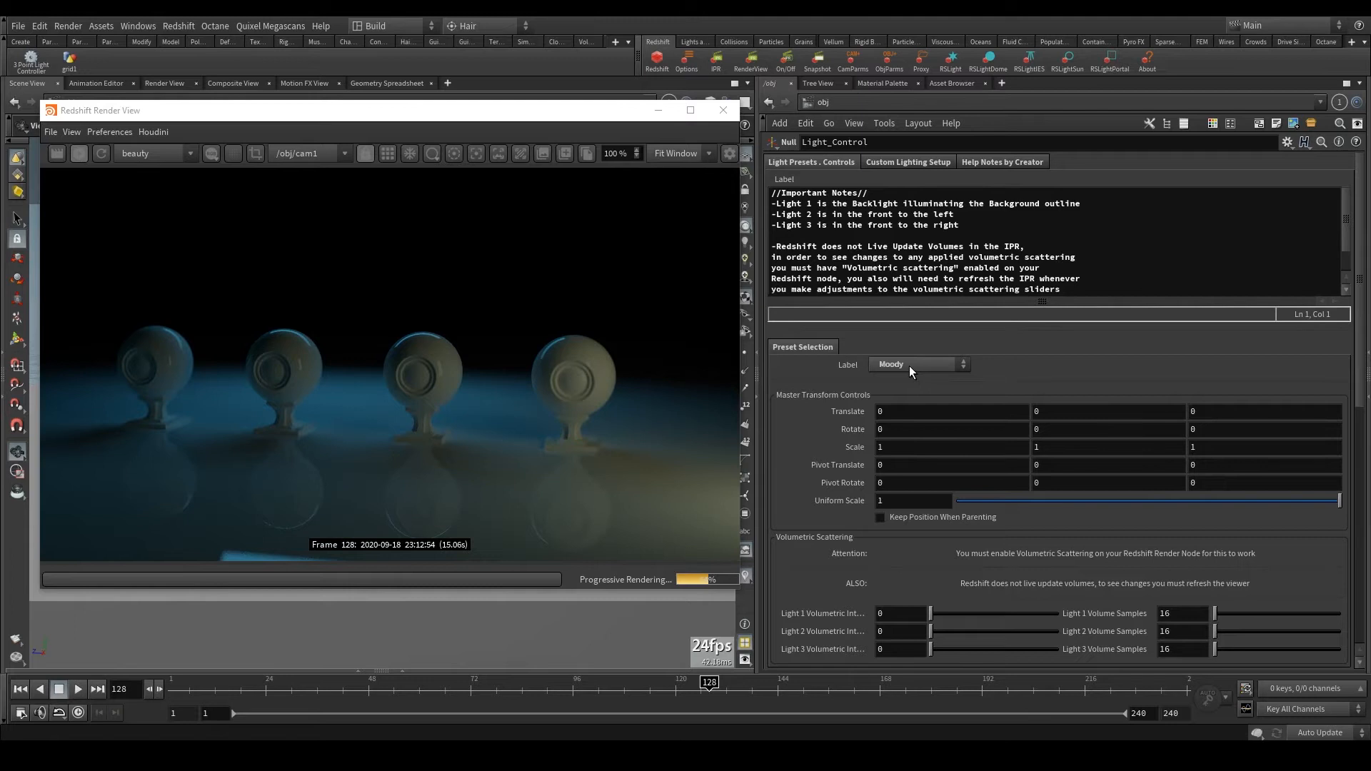
pyautogui.click(910, 366)
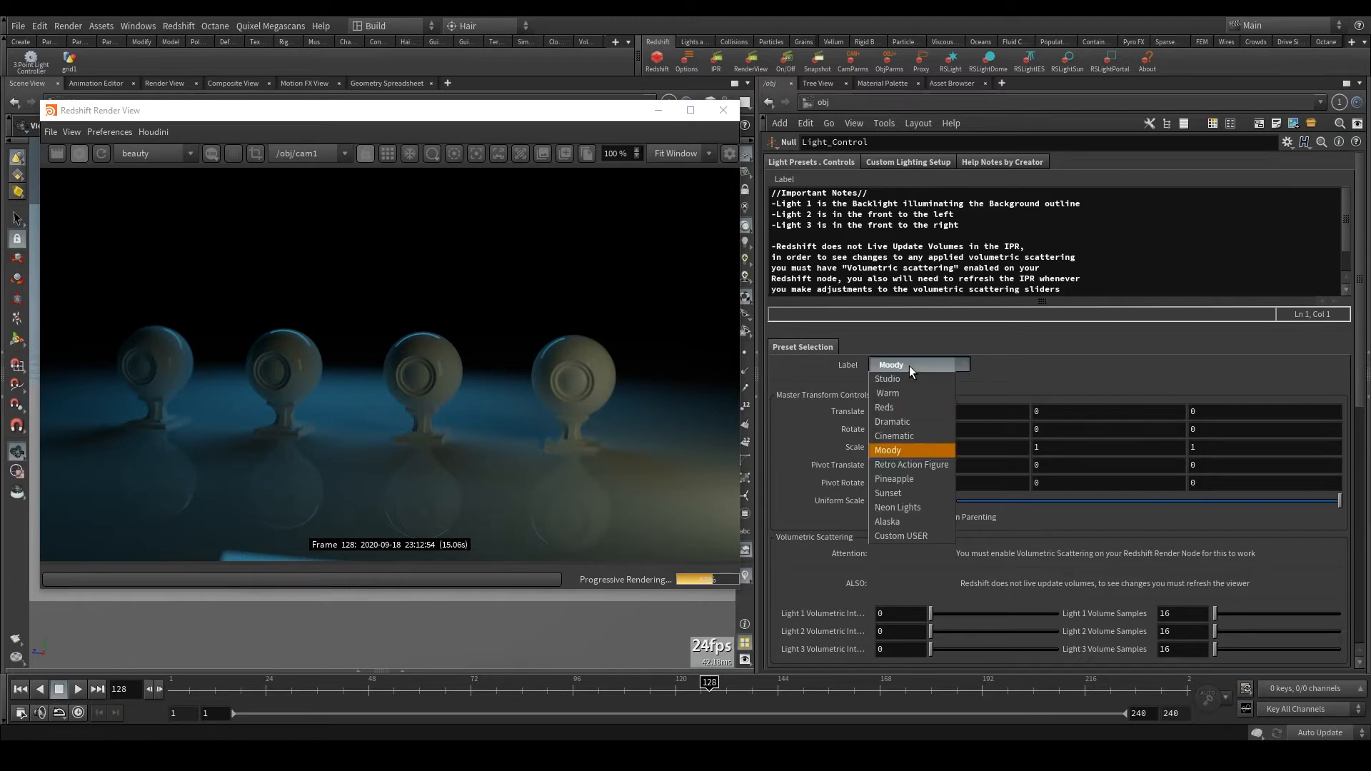
pyautogui.click(933, 465)
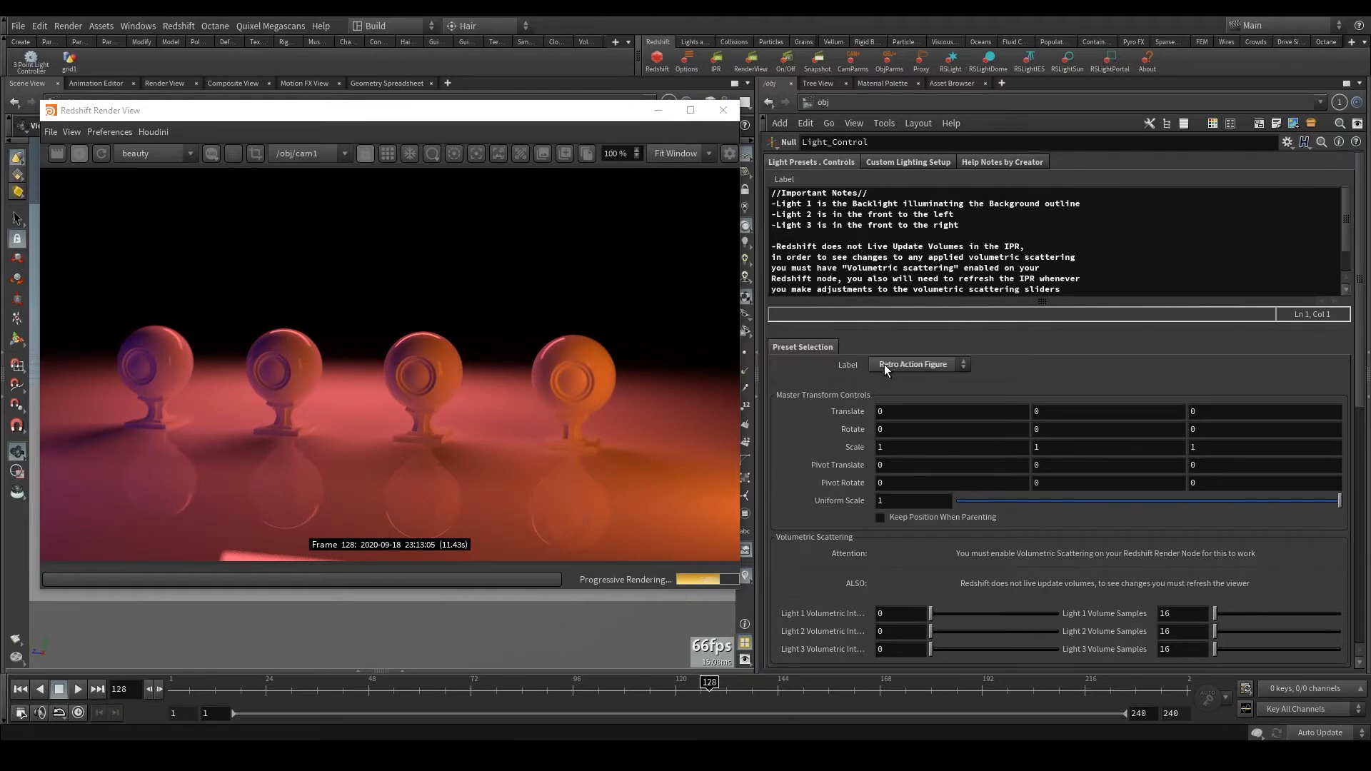
# - Try the Pineapple preset on Light_Control and follow it with the Sunset preset
pyautogui.click(885, 366)
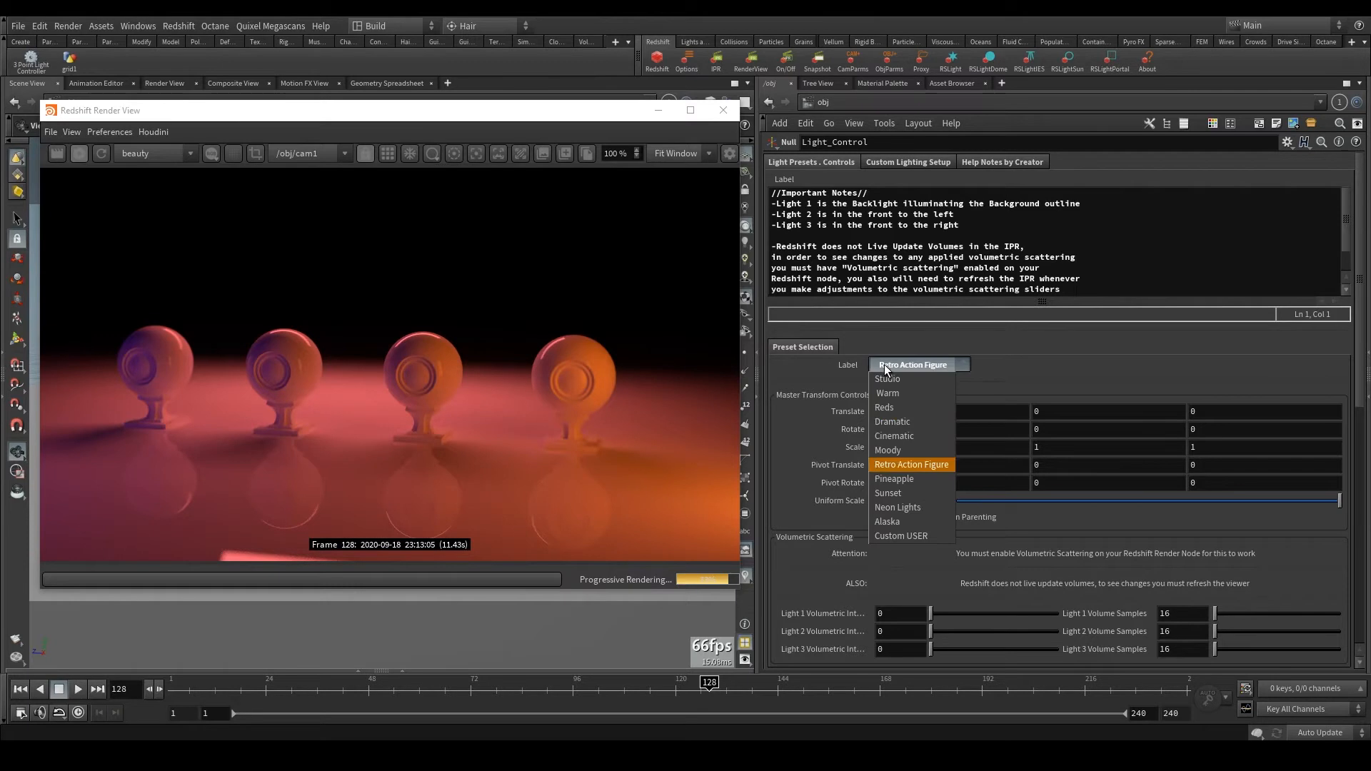
pyautogui.click(914, 477)
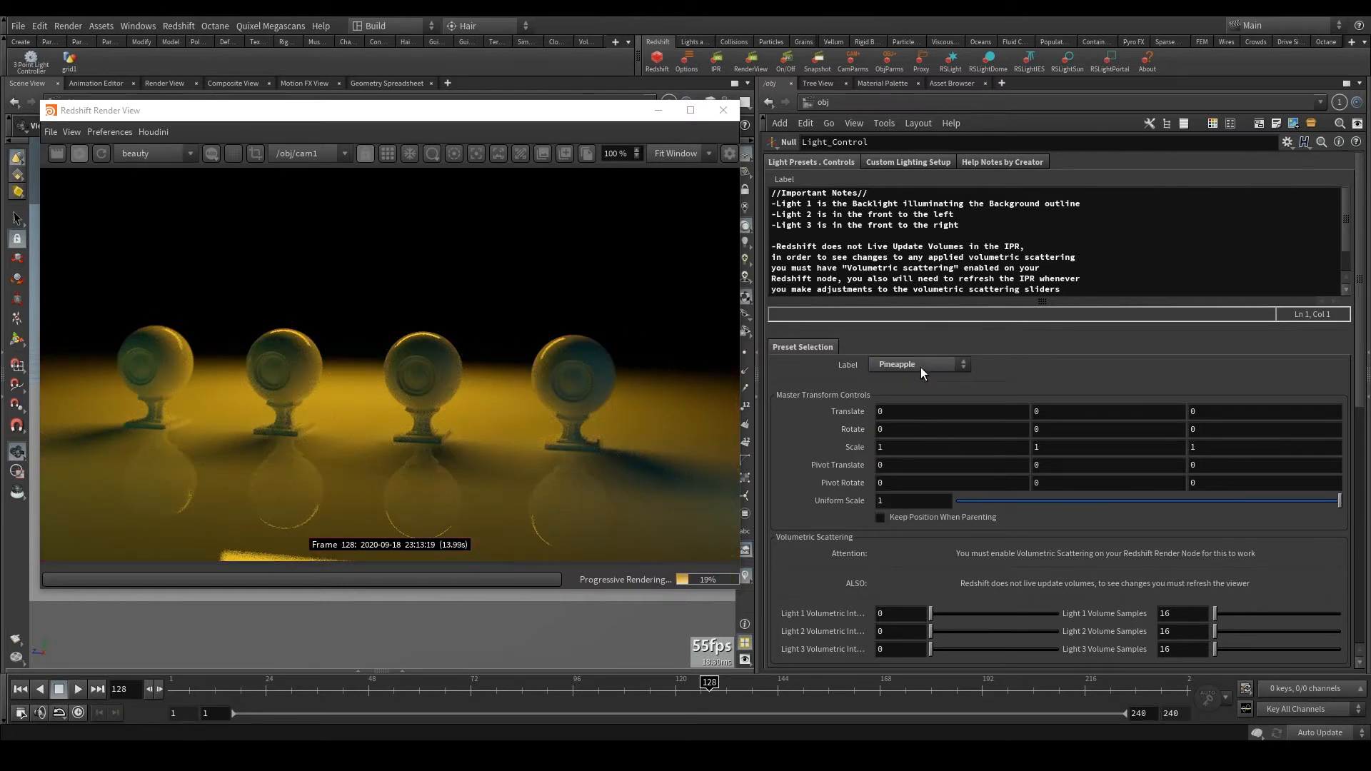
pyautogui.click(920, 367)
pyautogui.click(913, 491)
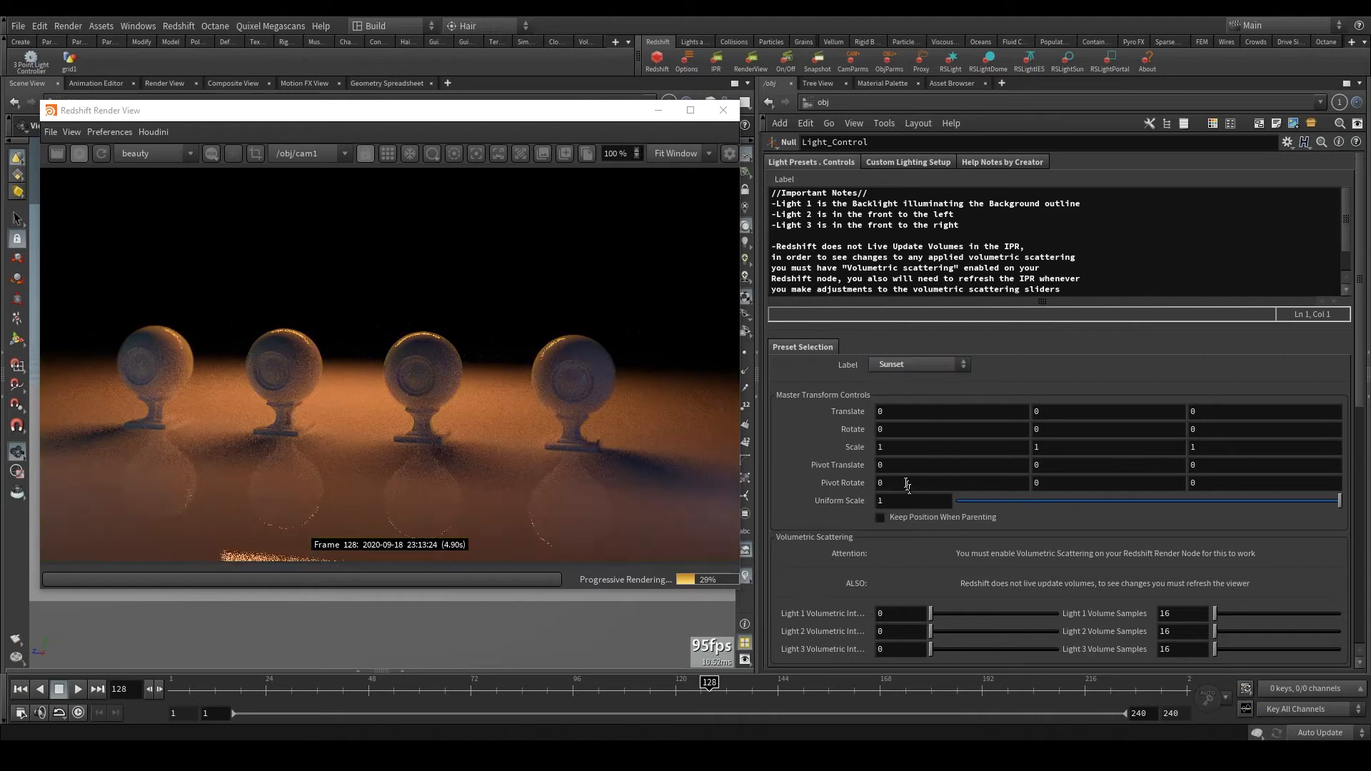
# - Preview the Neon Lights preset and set the light controller to the Alaska preset
pyautogui.click(915, 362)
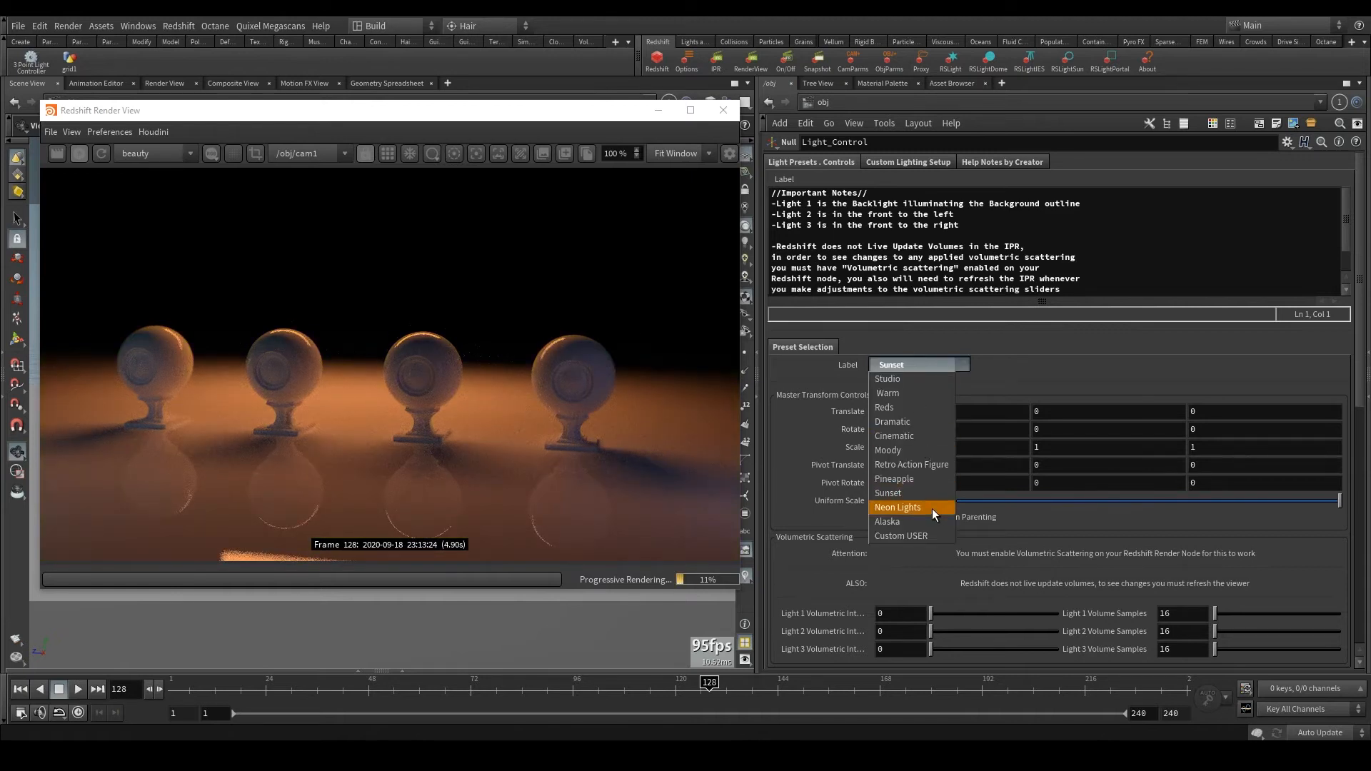
pyautogui.click(932, 508)
pyautogui.click(907, 363)
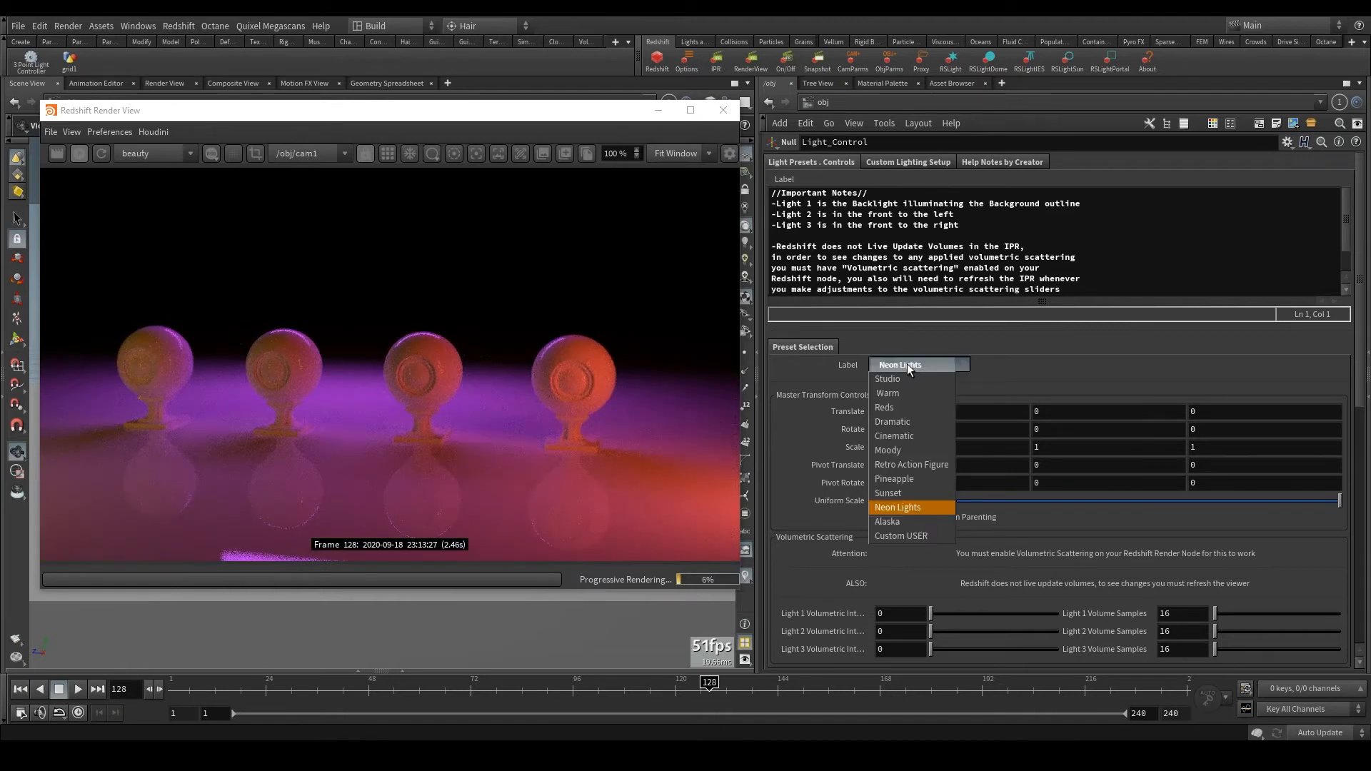
pyautogui.click(914, 518)
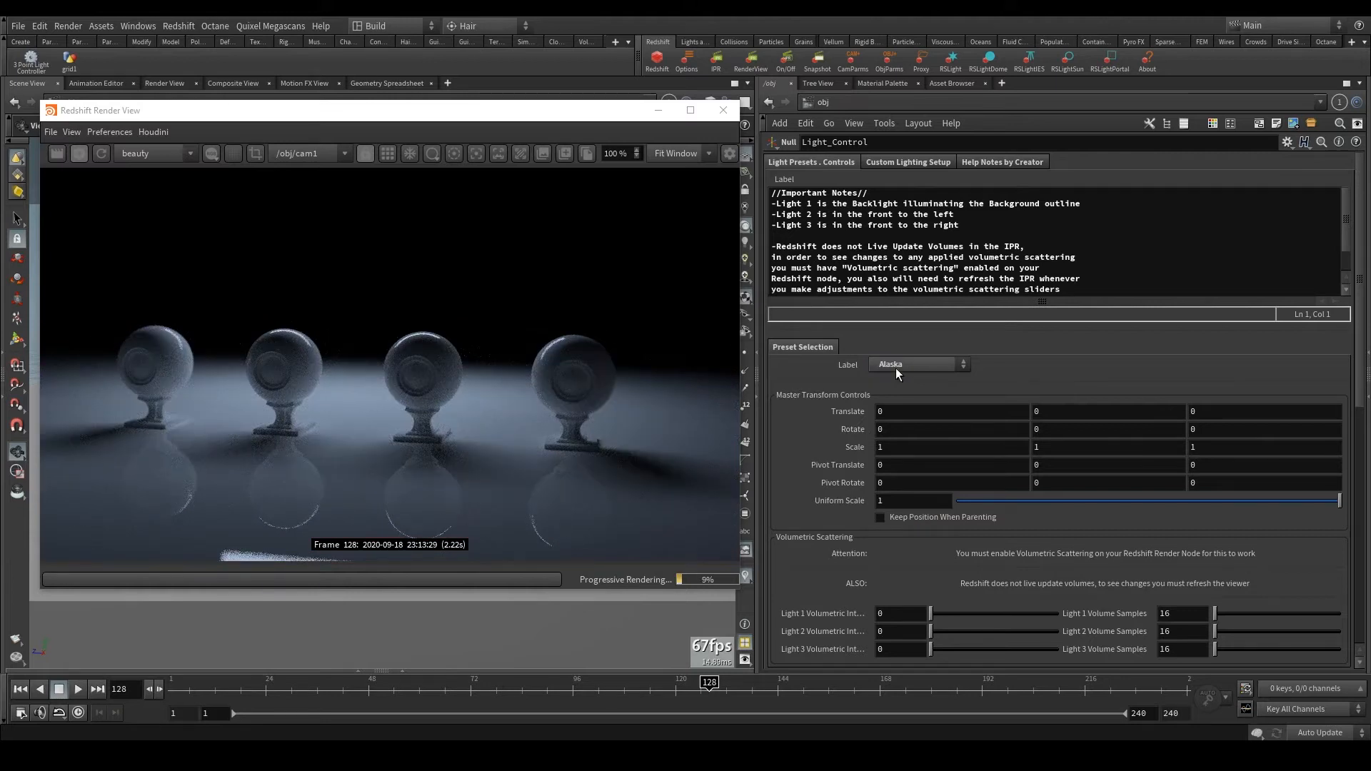
# - Try the Custom USER preset on Light_Control and look over the three lights' settings in its custom lighting setup
pyautogui.click(896, 368)
pyautogui.click(906, 536)
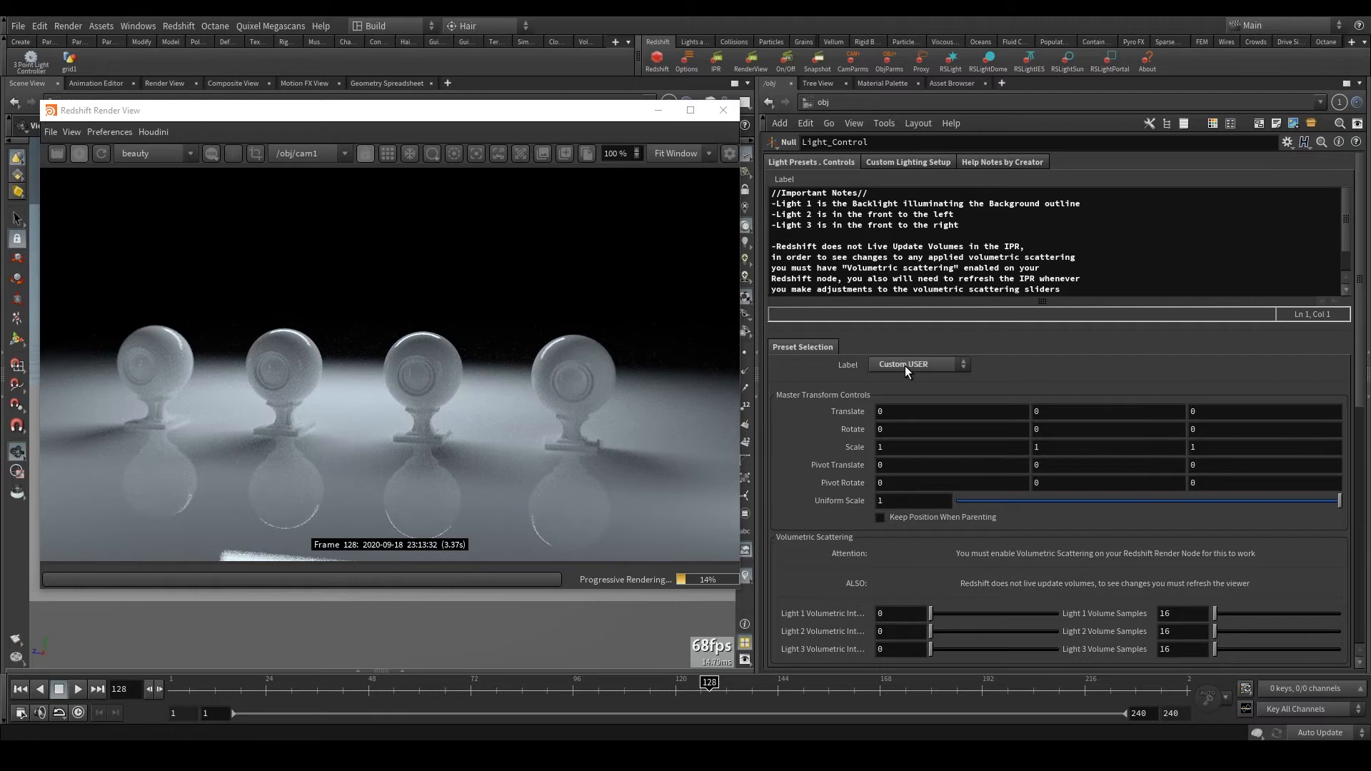
pyautogui.click(902, 158)
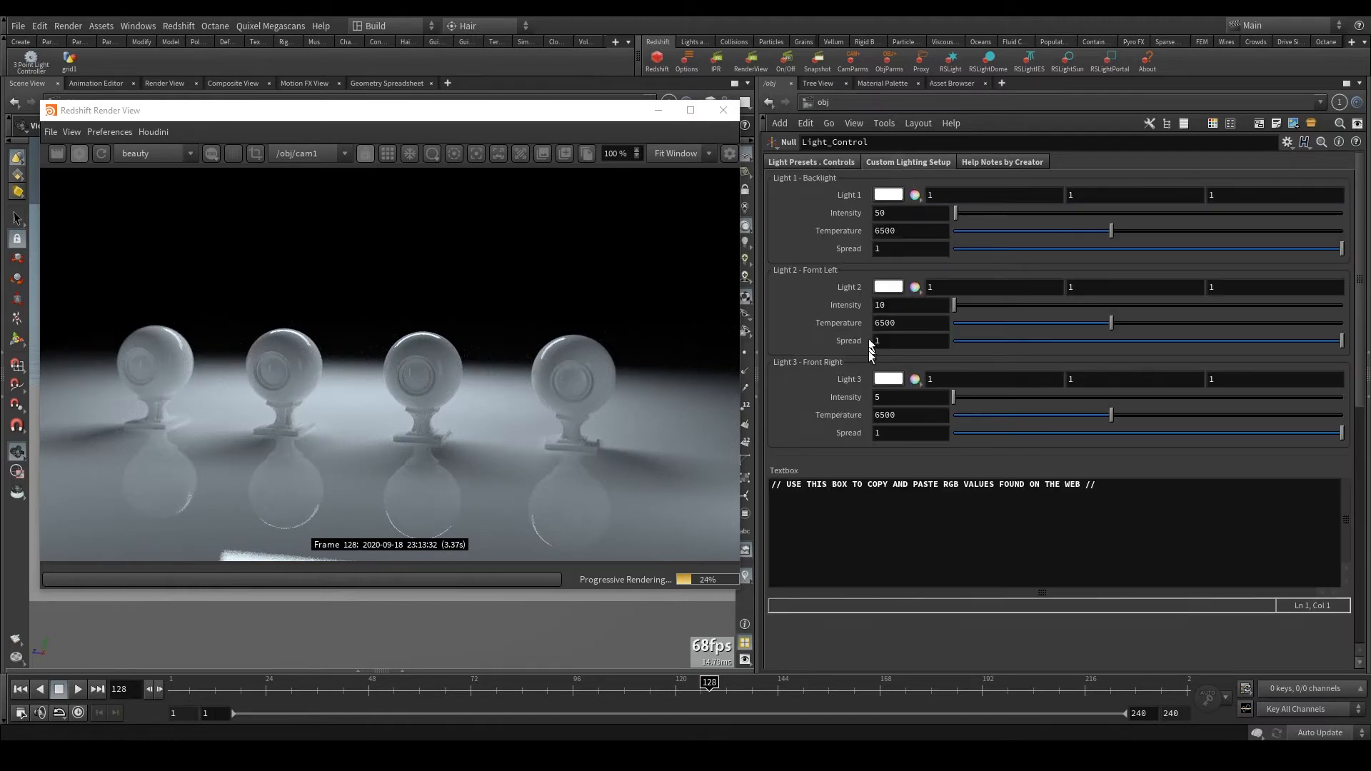
pyautogui.click(806, 162)
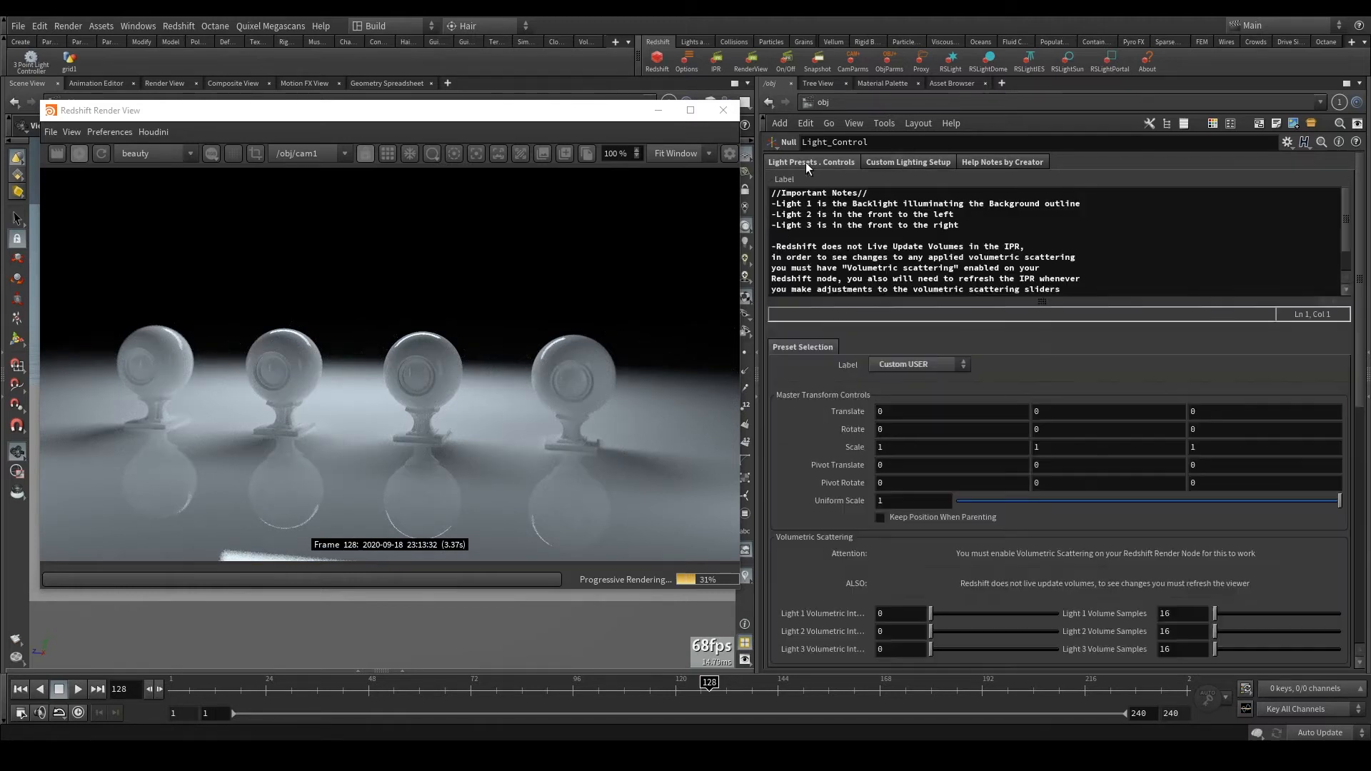
# - Set the lighting preset to Retro Action Figure and look over the master transform and volumetric controls
pyautogui.click(906, 366)
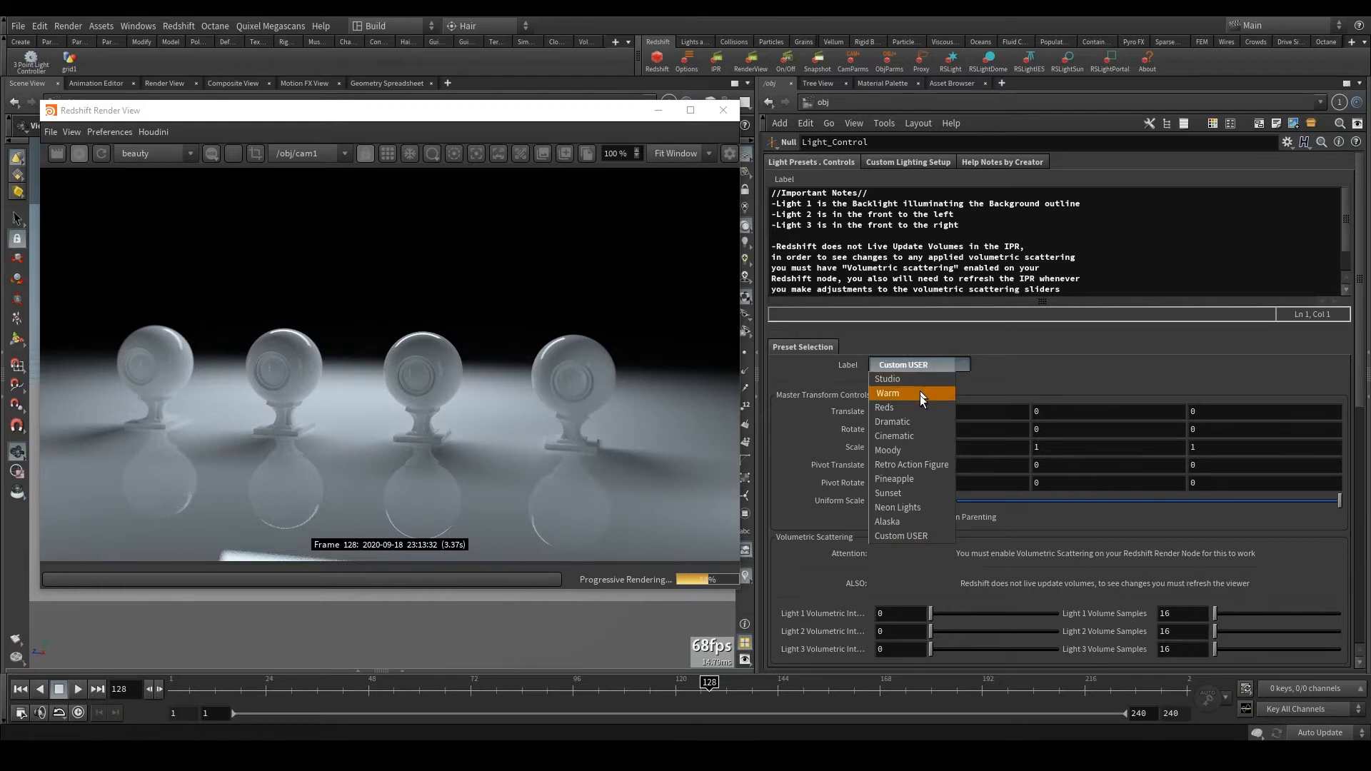
pyautogui.click(920, 466)
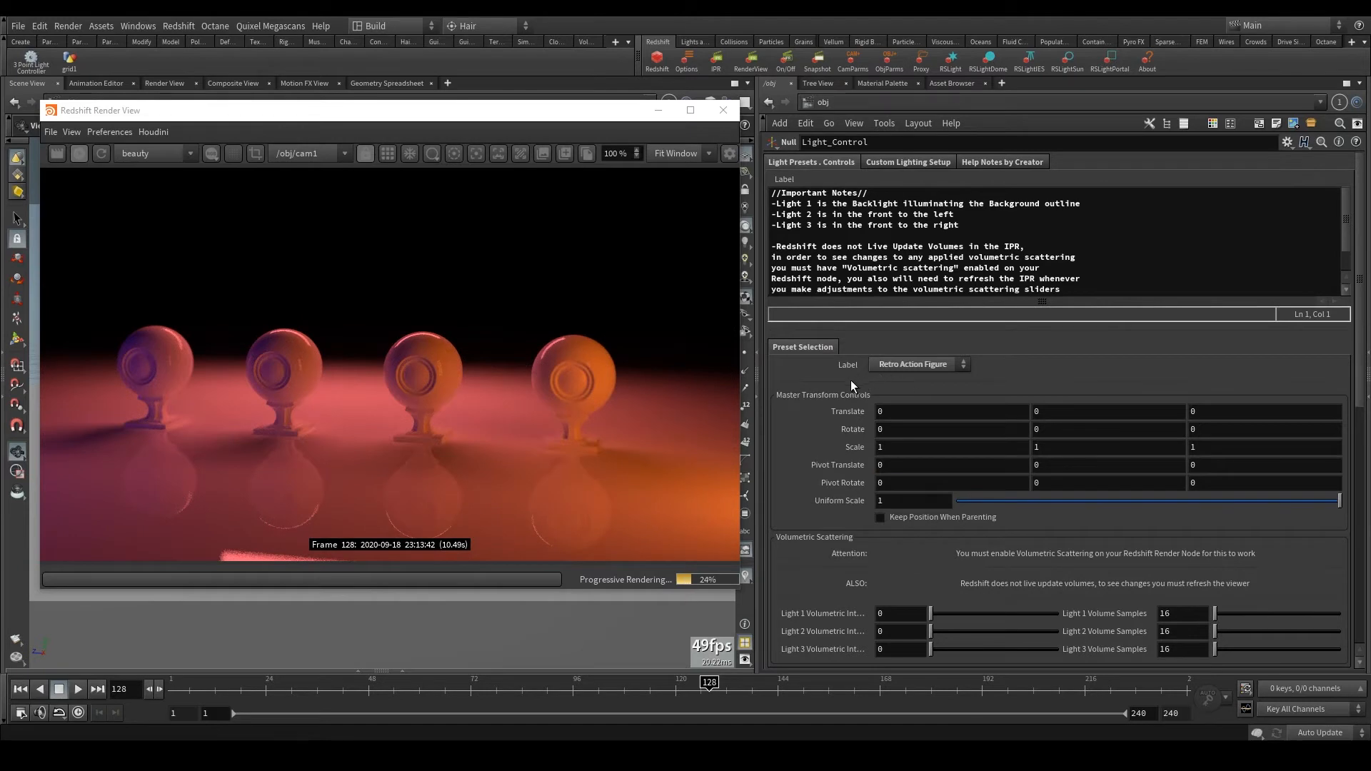
pyautogui.scroll(-2, 850, 383)
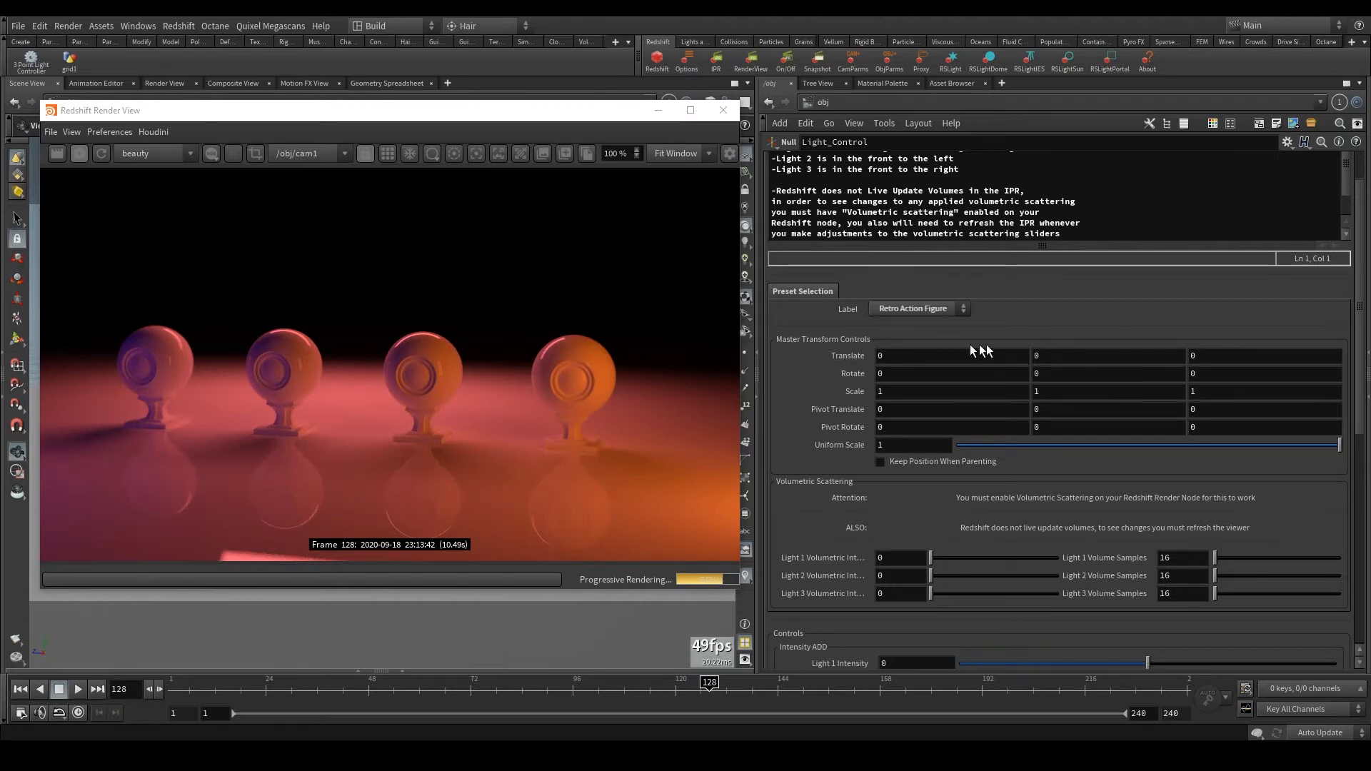
pyautogui.scroll(2, 1134, 352)
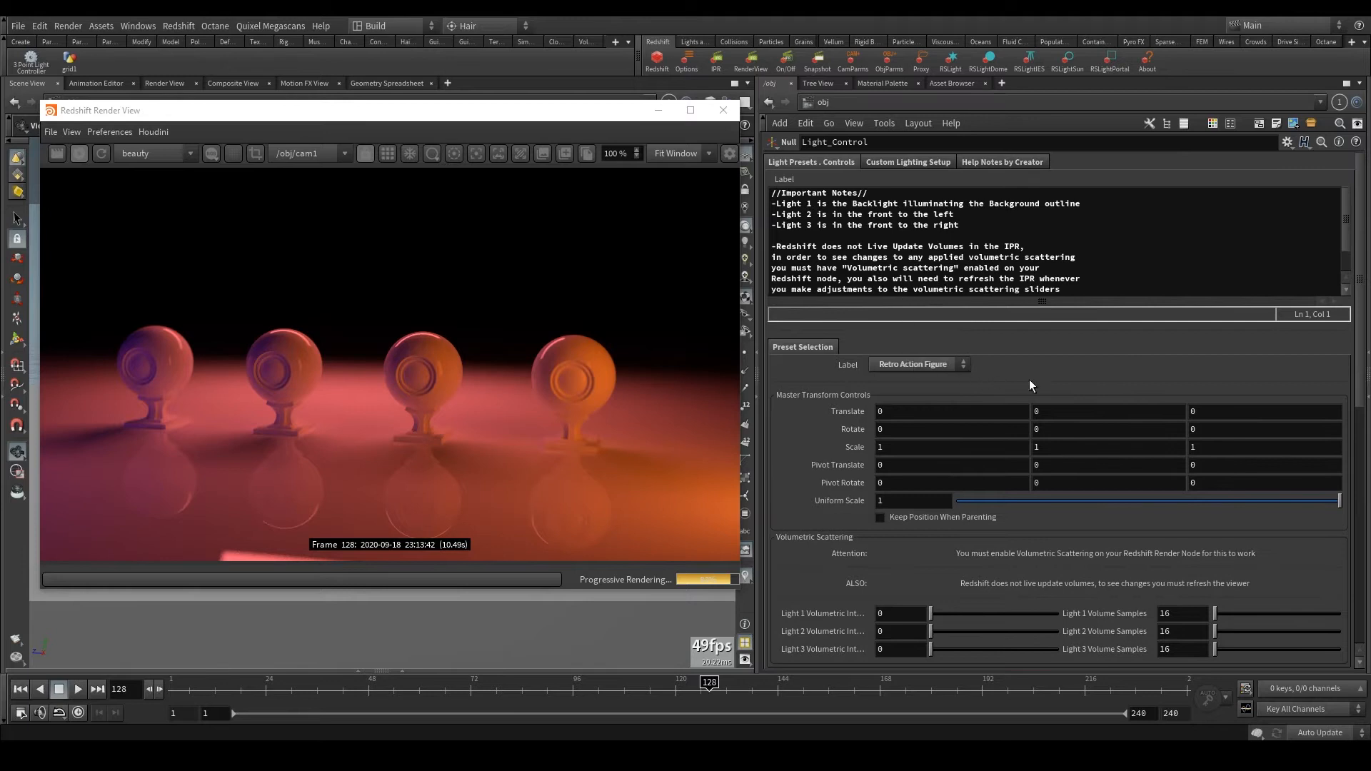
# - Examine the Light_Control node and its three child lights in the network, and reopen its parameters beside the render view
pyautogui.press('p')
pyautogui.scroll(5, 950, 464)
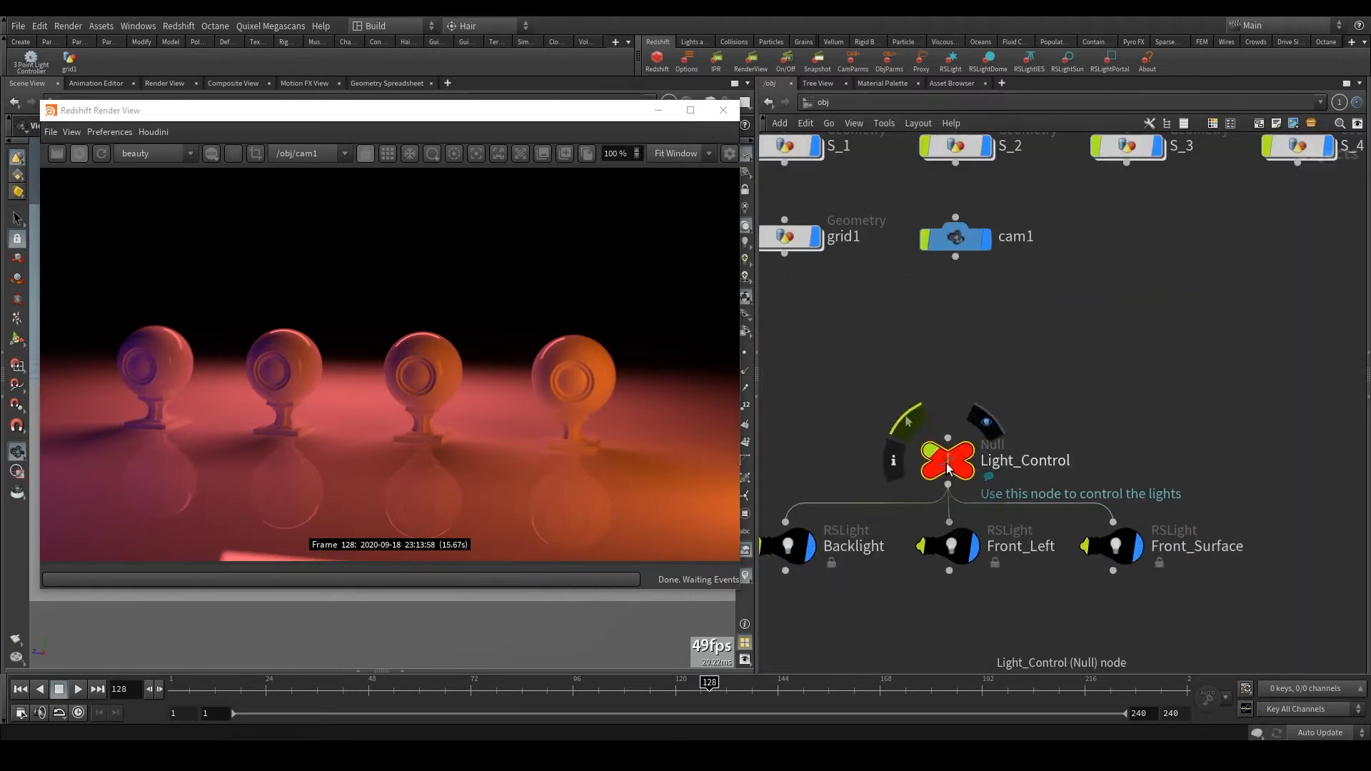
pyautogui.moveTo(595, 116); pyautogui.dragTo(1079, 469)
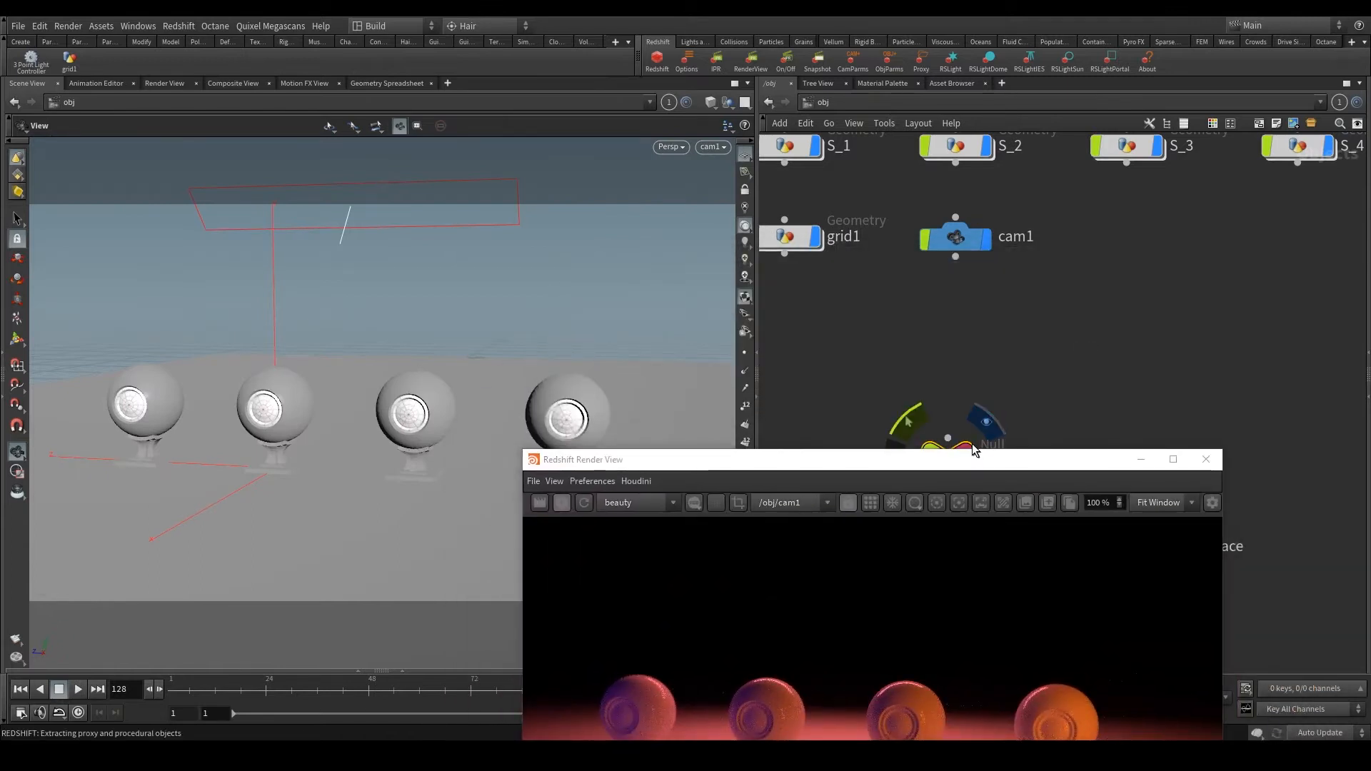
pyautogui.moveTo(970, 462); pyautogui.dragTo(558, 100)
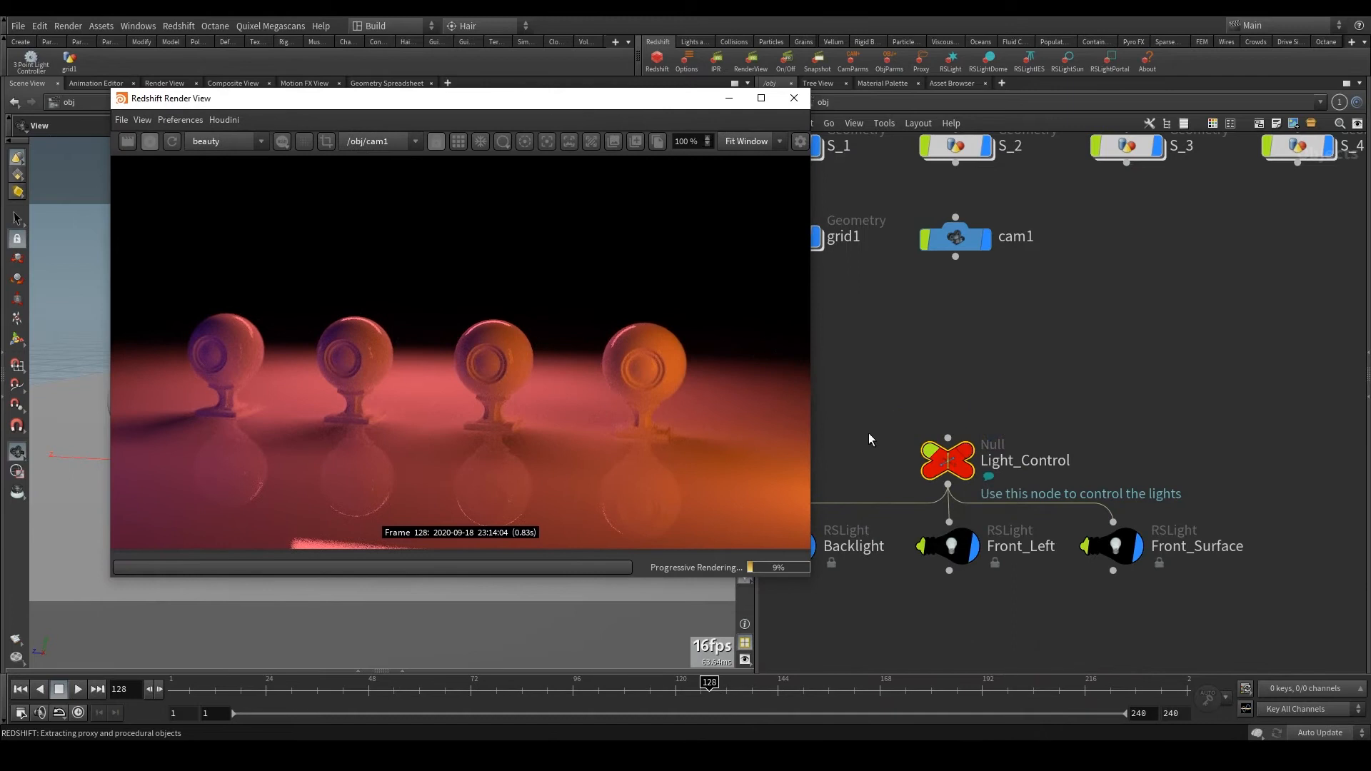
pyautogui.click(950, 465)
pyautogui.moveTo(647, 106); pyautogui.dragTo(581, 102)
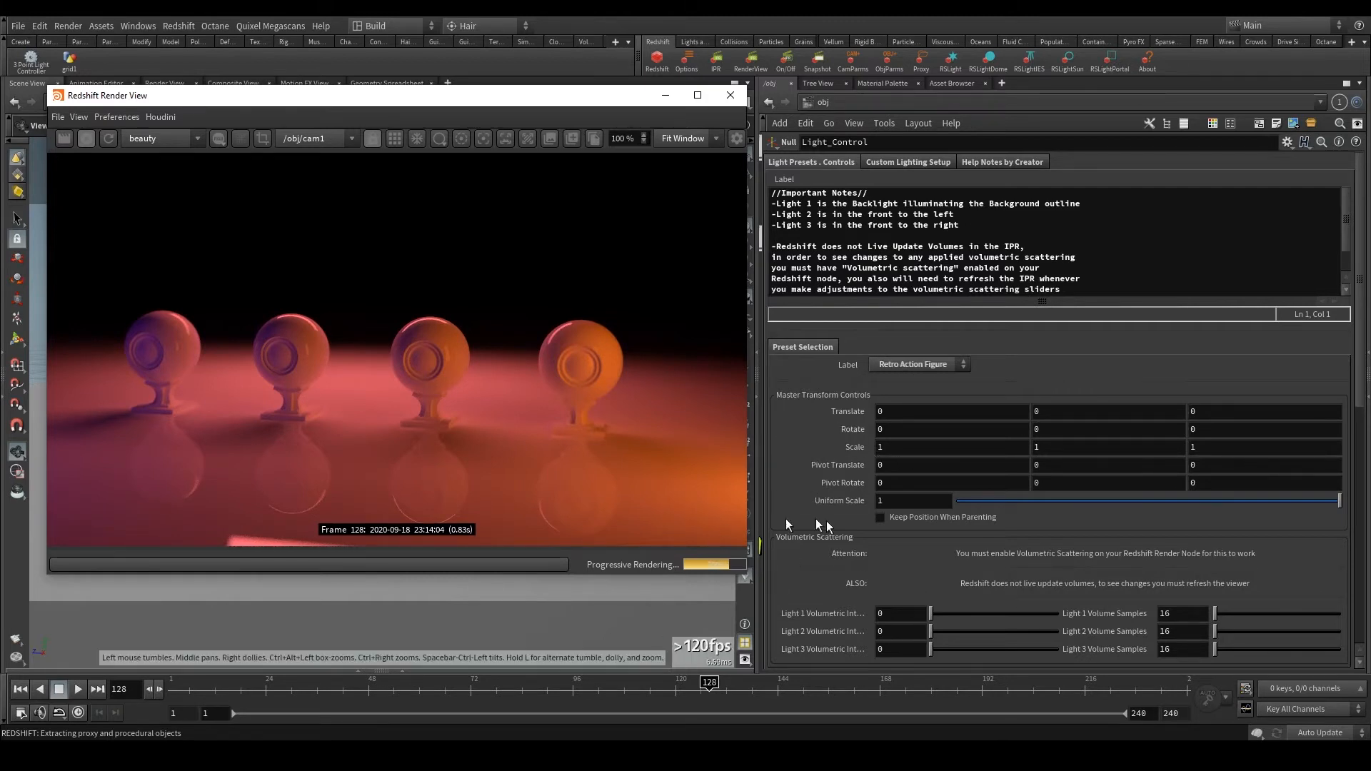
# - Try rotating the whole light rig with the master Rotate controls around Y and X, and reset both to 0
pyautogui.moveTo(1055, 429); pyautogui.dragTo(1370, 397, button='middle')
pyautogui.moveTo(984, 430)
pyautogui.mouseDown(button='middle')
pyautogui.moveTo(1010, 429)
pyautogui.moveTo(988, 432)
pyautogui.mouseUp(button='middle')
pyautogui.doubleClick(986, 430)
pyautogui.write('0')
pyautogui.press('Return')
pyautogui.doubleClick(1040, 430)
pyautogui.write('0')
pyautogui.press('Return')
# - Try moving the whole light rig along Y and about 1.9 along X, resetting each master Translate value to 0
pyautogui.moveTo(1041, 413); pyautogui.dragTo(1103, 413, button='middle')
pyautogui.doubleClick(1041, 413)
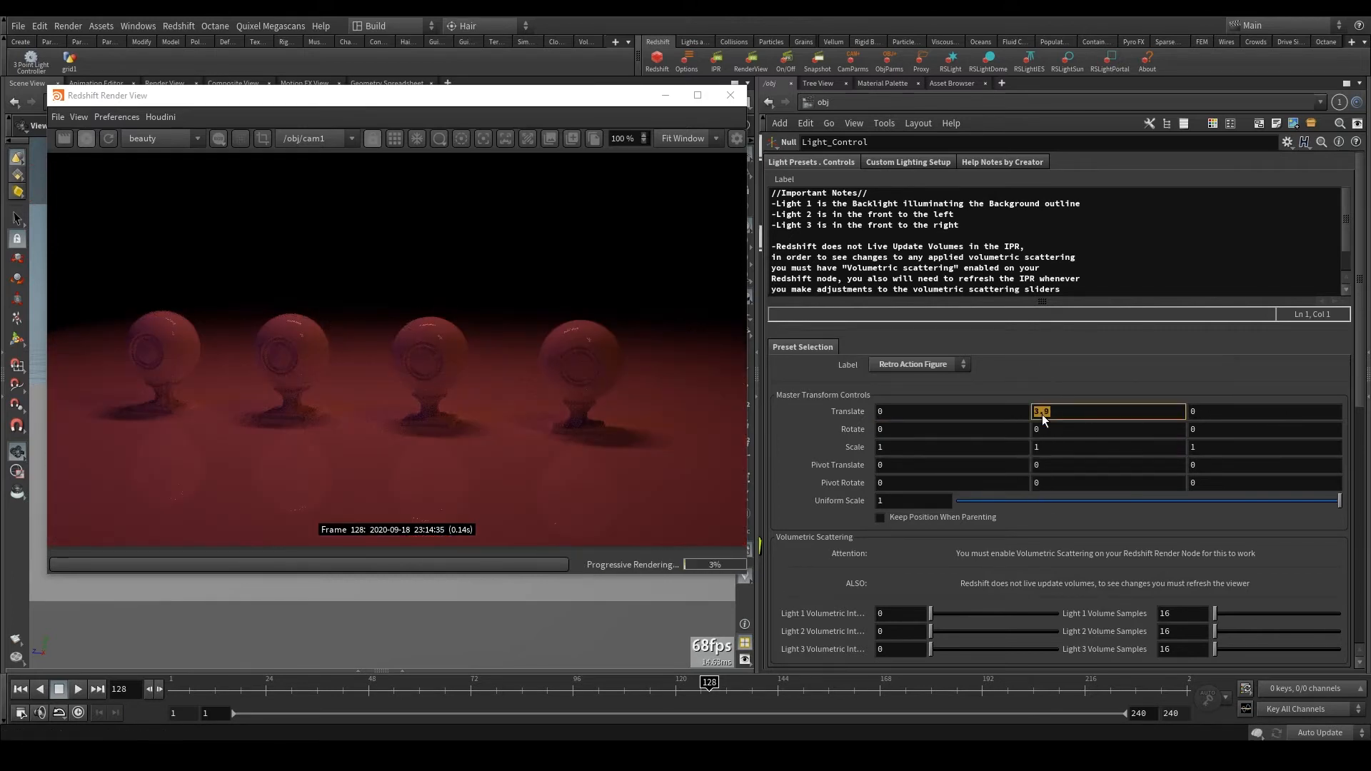
pyautogui.write('0')
pyautogui.press('Return')
pyautogui.moveTo(981, 419); pyautogui.dragTo(1107, 412, button='middle')
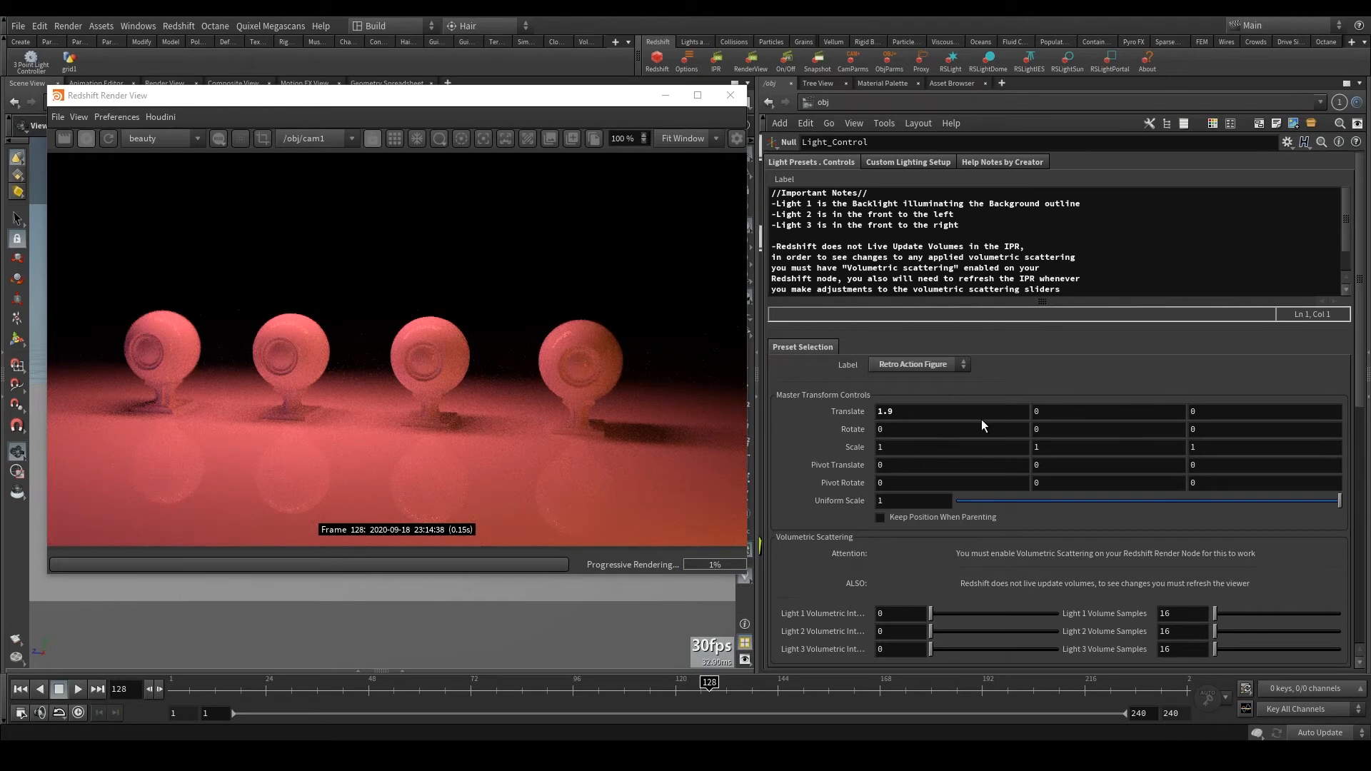
pyautogui.doubleClick(977, 415)
pyautogui.write('0')
pyautogui.press('Return')
# - Try scaling the light rig with the master Uniform Scale and restore the scale to 1
pyautogui.moveTo(902, 499)
pyautogui.mouseDown(button='middle')
pyautogui.moveTo(880, 529)
pyautogui.moveTo(902, 503)
pyautogui.mouseUp(button='middle')
pyautogui.doubleClick(903, 499)
pyautogui.write('0')
pyautogui.press('Return')
pyautogui.press('BackSpace')
pyautogui.write('1')
pyautogui.press('Return')
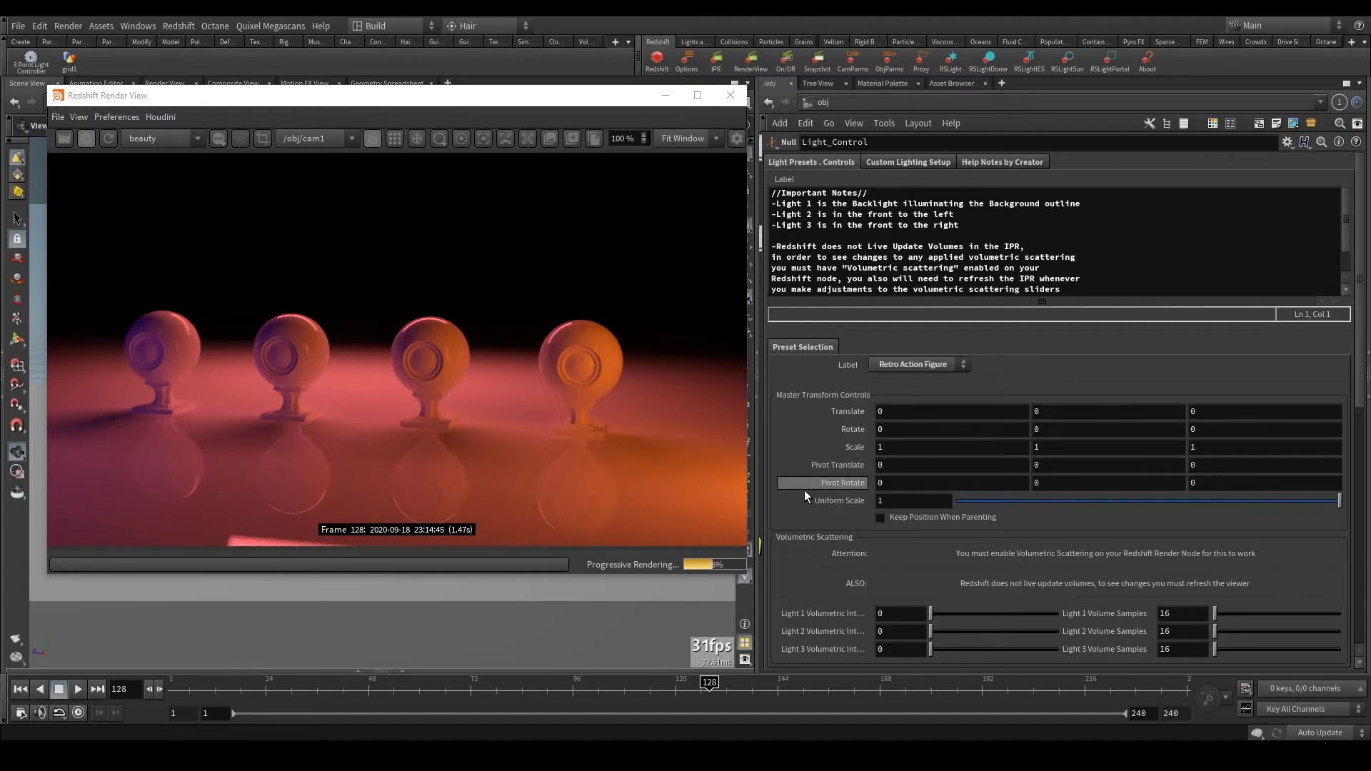
# - Review the Volumetric Scattering and additive light controls, and move the render view aside to uncover the viewport
pyautogui.scroll(-6, 804, 490)
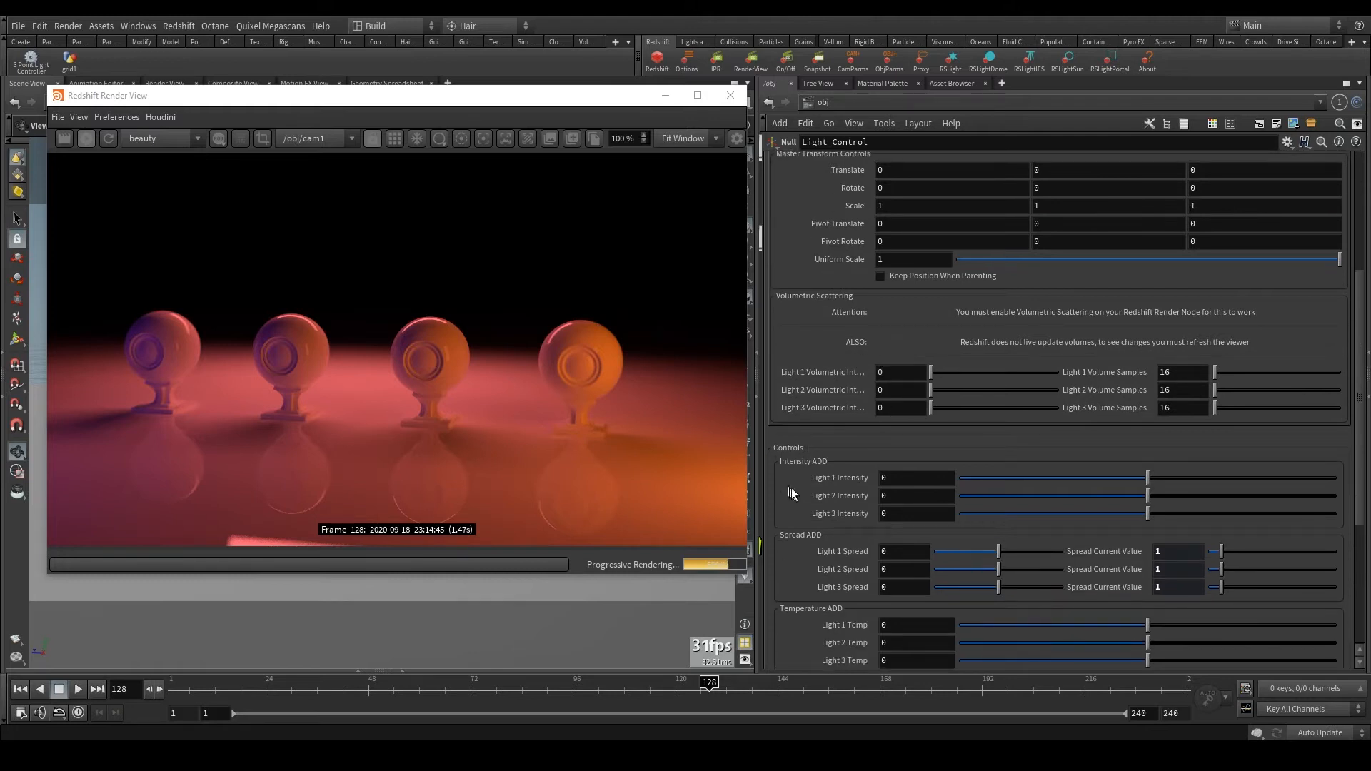
pyautogui.scroll(-1, 836, 480)
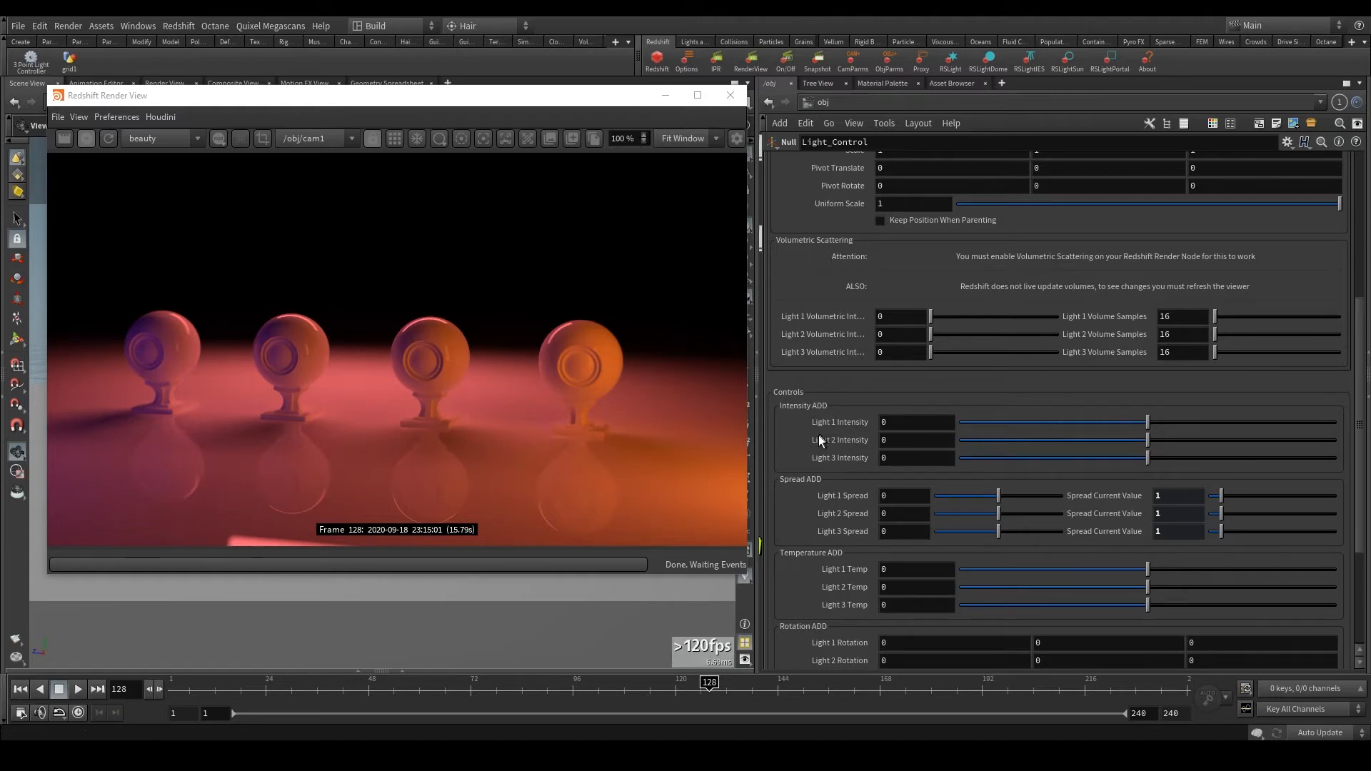
pyautogui.moveTo(556, 97); pyautogui.dragTo(850, 402)
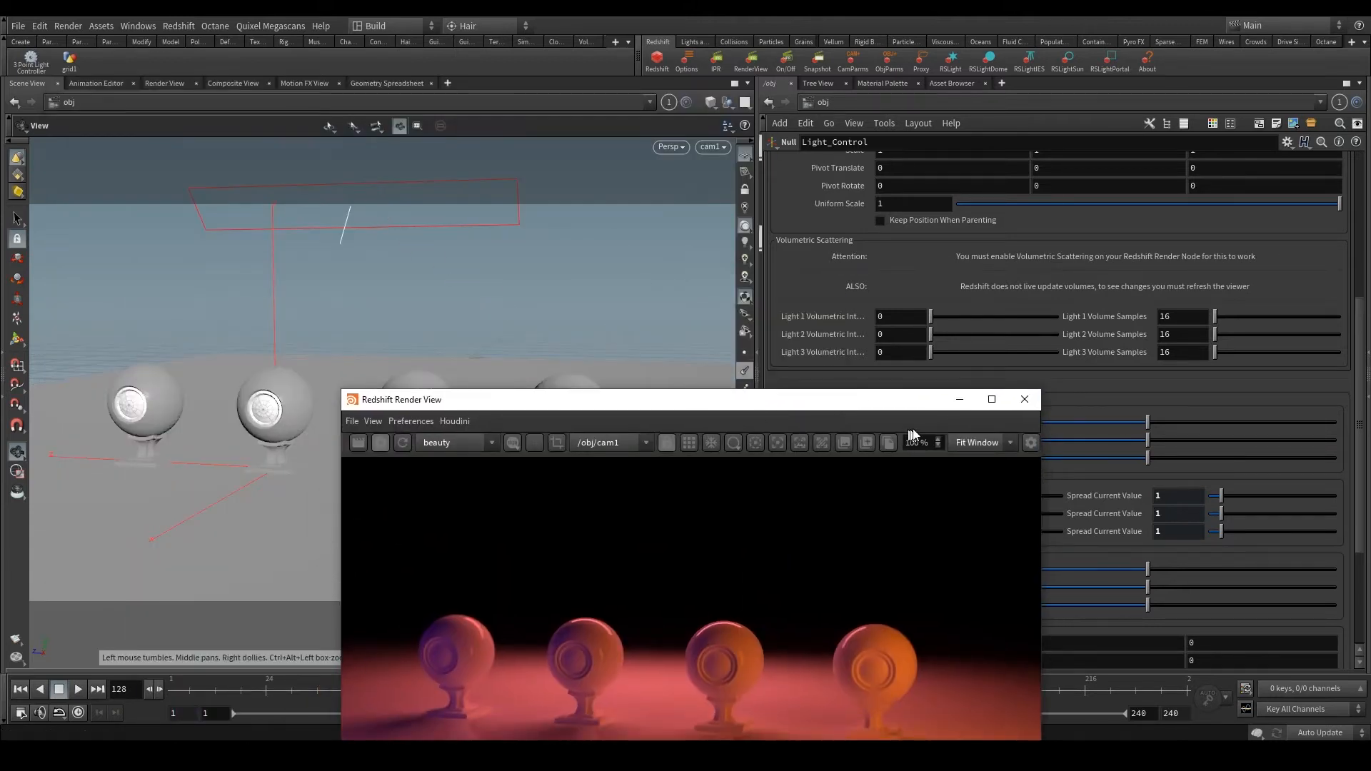
pyautogui.moveTo(950, 400); pyautogui.dragTo(82, 344)
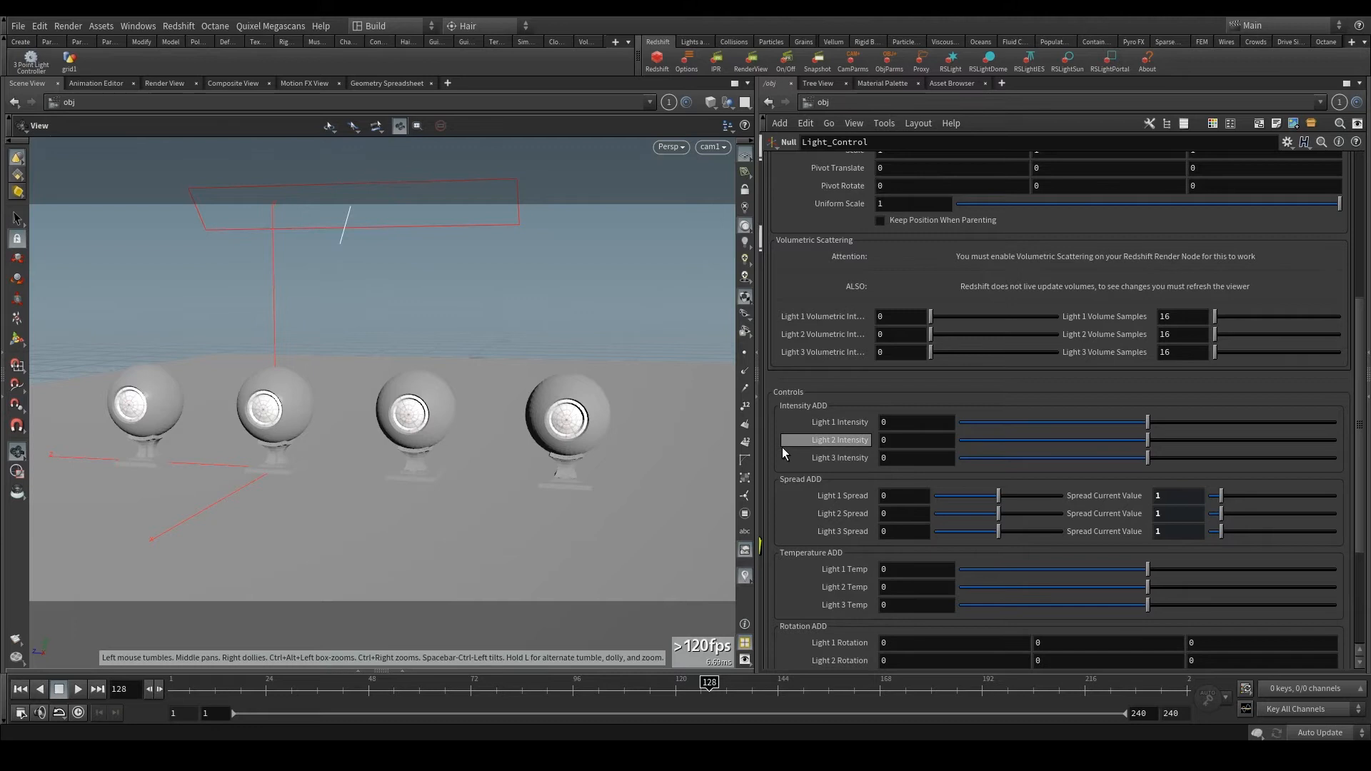
# - Examine how the backlight and the two front lights are placed around the four shader balls from several viewport angles
pyautogui.press('p')
pyautogui.moveTo(470, 376); pyautogui.dragTo(358, 392)
pyautogui.moveTo(447, 275); pyautogui.dragTo(422, 254)
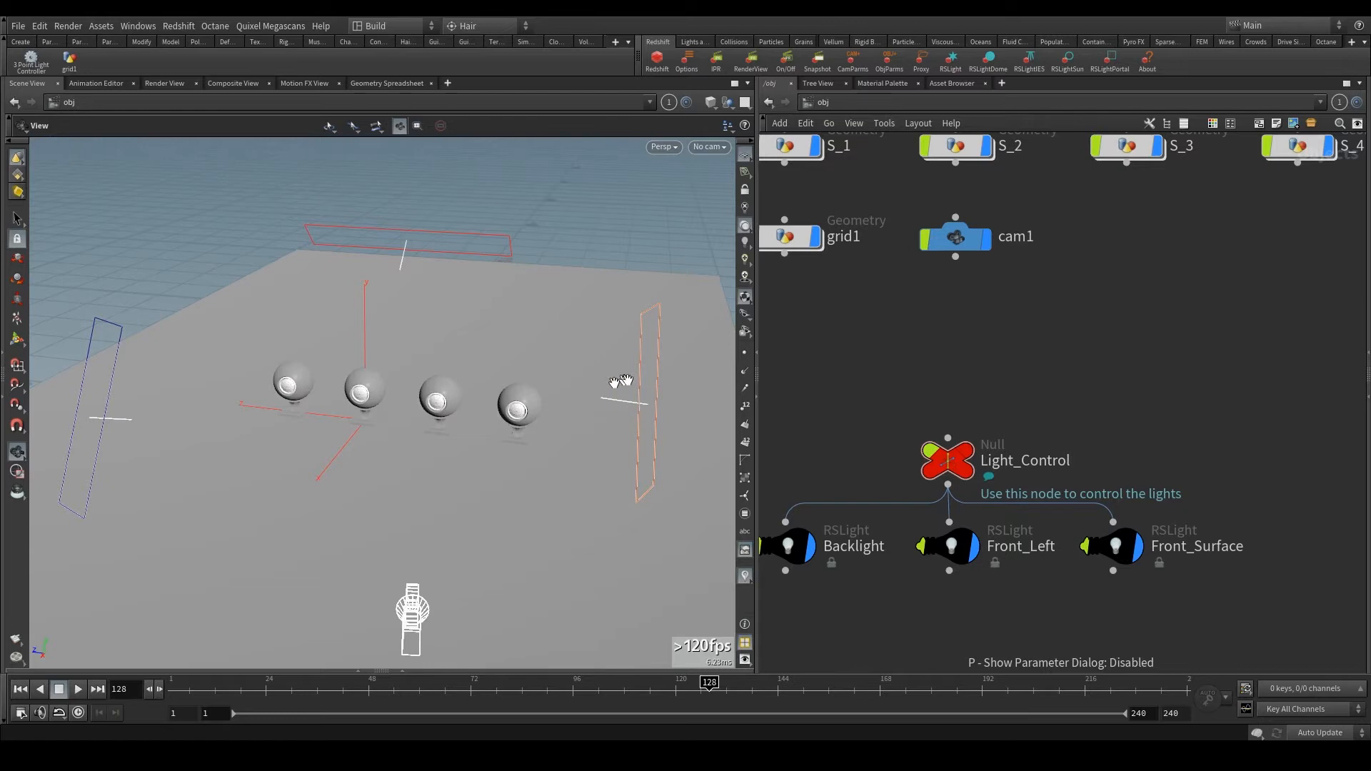
pyautogui.moveTo(561, 406); pyautogui.dragTo(454, 341)
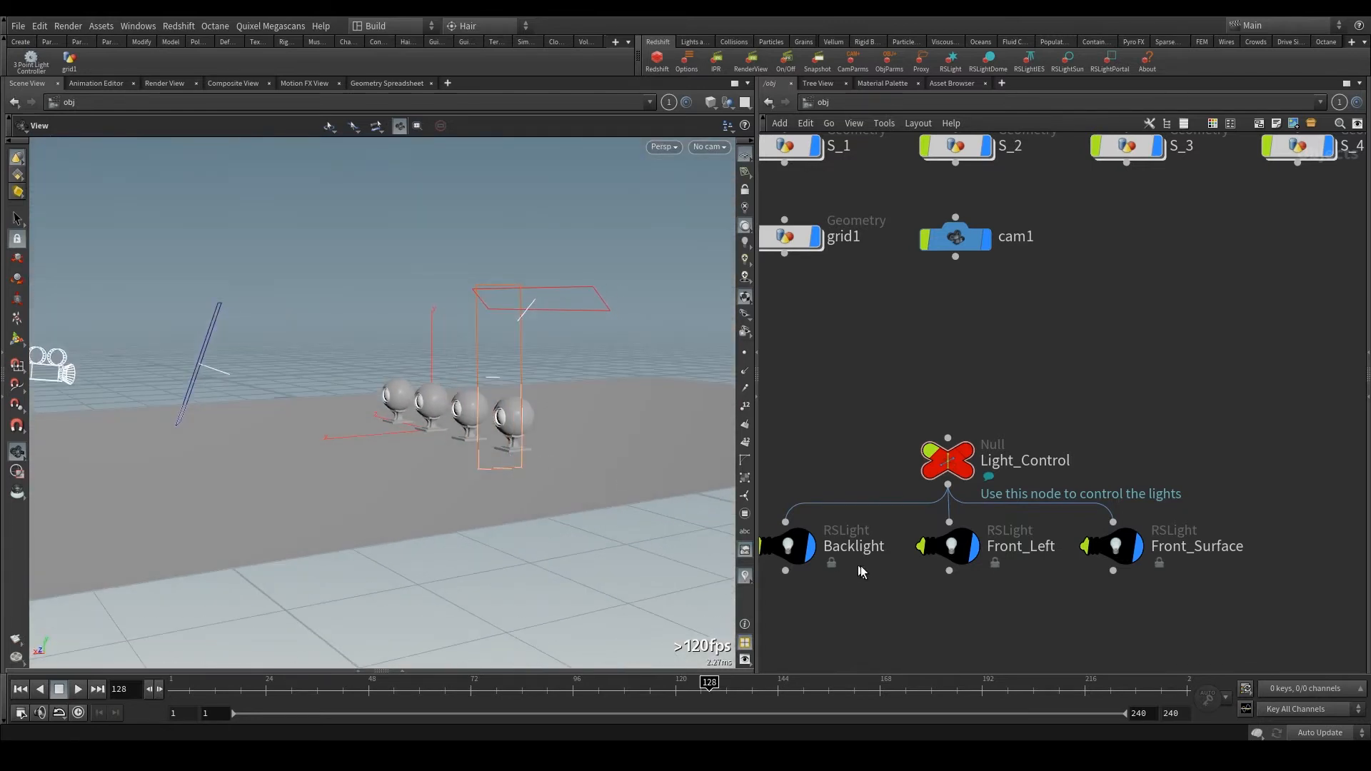
pyautogui.moveTo(447, 428); pyautogui.dragTo(478, 330)
pyautogui.moveTo(455, 400)
pyautogui.mouseDown()
pyautogui.moveTo(429, 407)
pyautogui.moveTo(480, 409)
pyautogui.mouseUp()
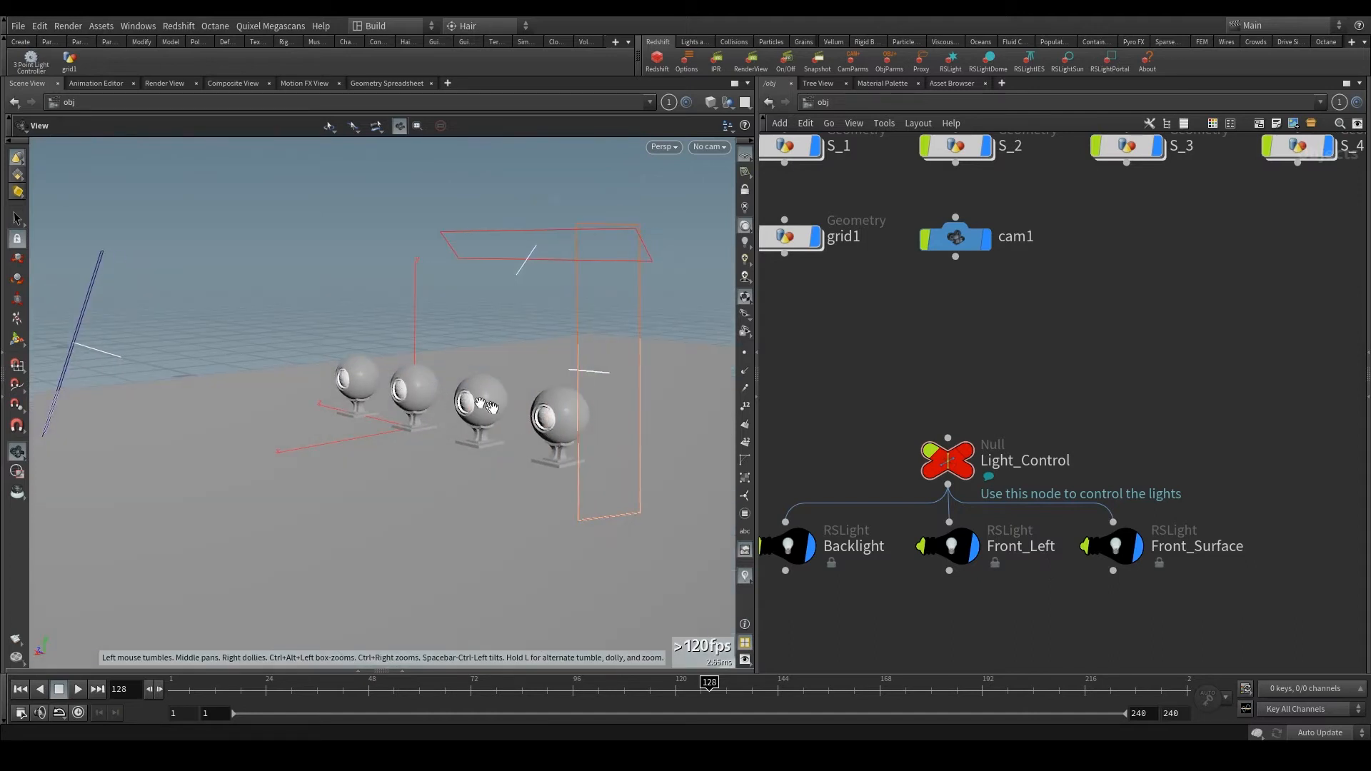
pyautogui.moveTo(559, 436); pyautogui.dragTo(557, 432)
pyautogui.moveTo(557, 434); pyautogui.dragTo(568, 402, button='right')
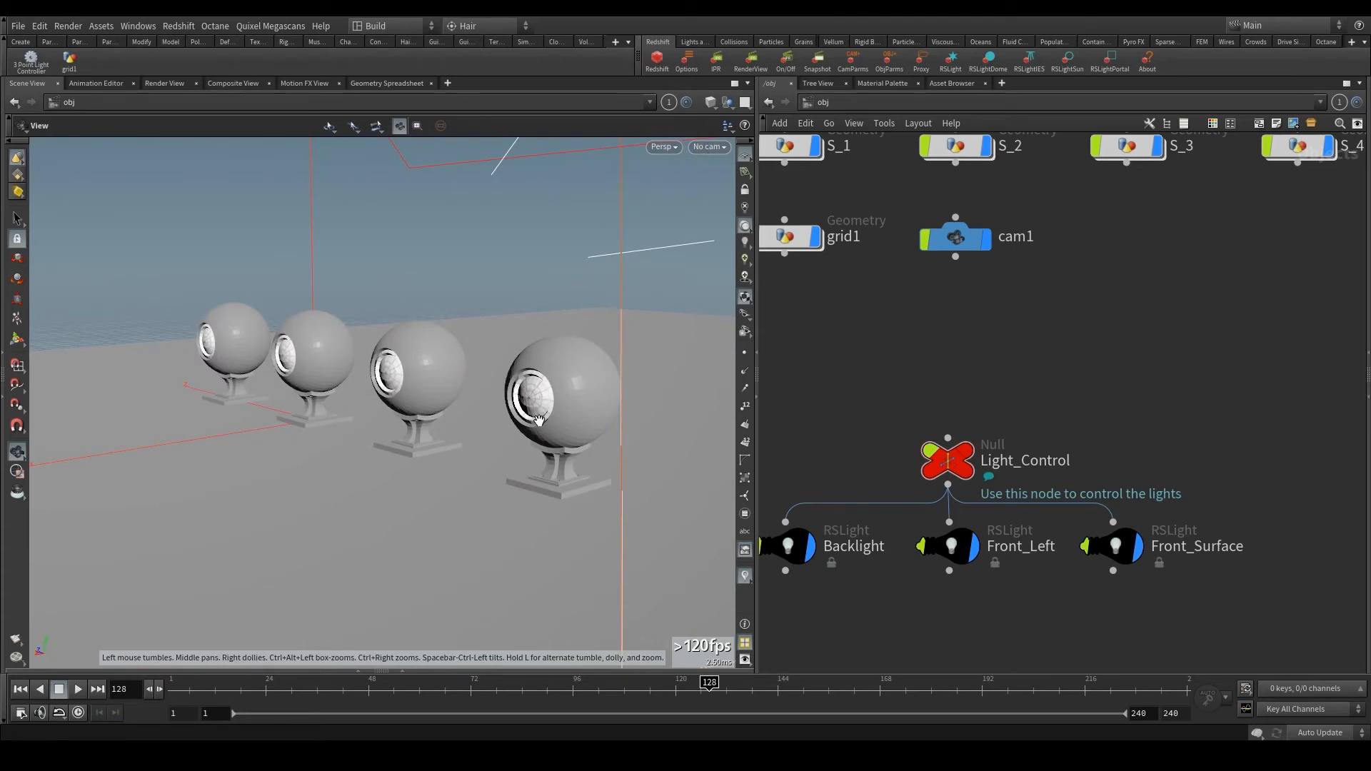
pyautogui.moveTo(530, 397); pyautogui.dragTo(567, 407)
pyautogui.moveTo(567, 407); pyautogui.dragTo(584, 373, button='right')
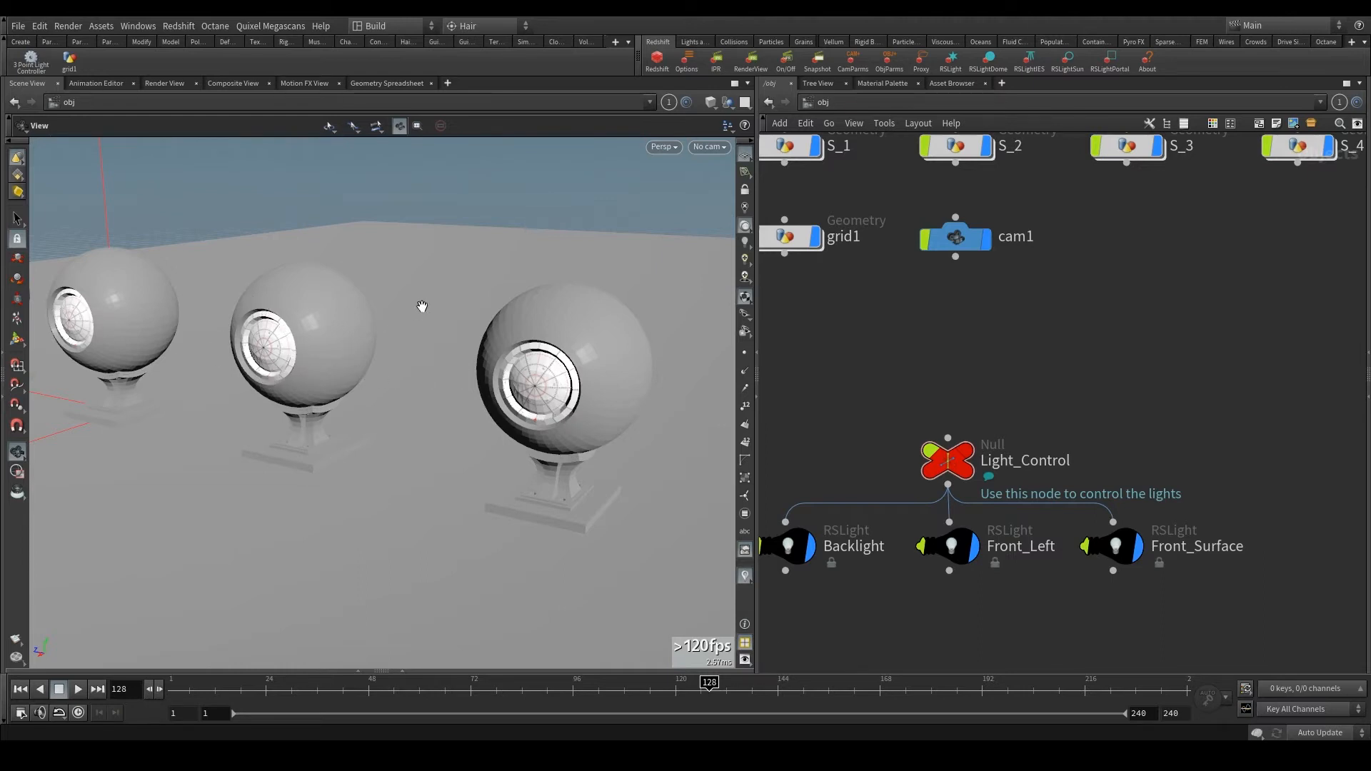
pyautogui.moveTo(422, 307); pyautogui.dragTo(370, 319, button='right')
pyautogui.moveTo(370, 318); pyautogui.dragTo(382, 372, button='middle')
pyautogui.moveTo(352, 418)
pyautogui.mouseDown()
pyautogui.moveTo(418, 407)
pyautogui.moveTo(353, 437)
pyautogui.mouseUp()
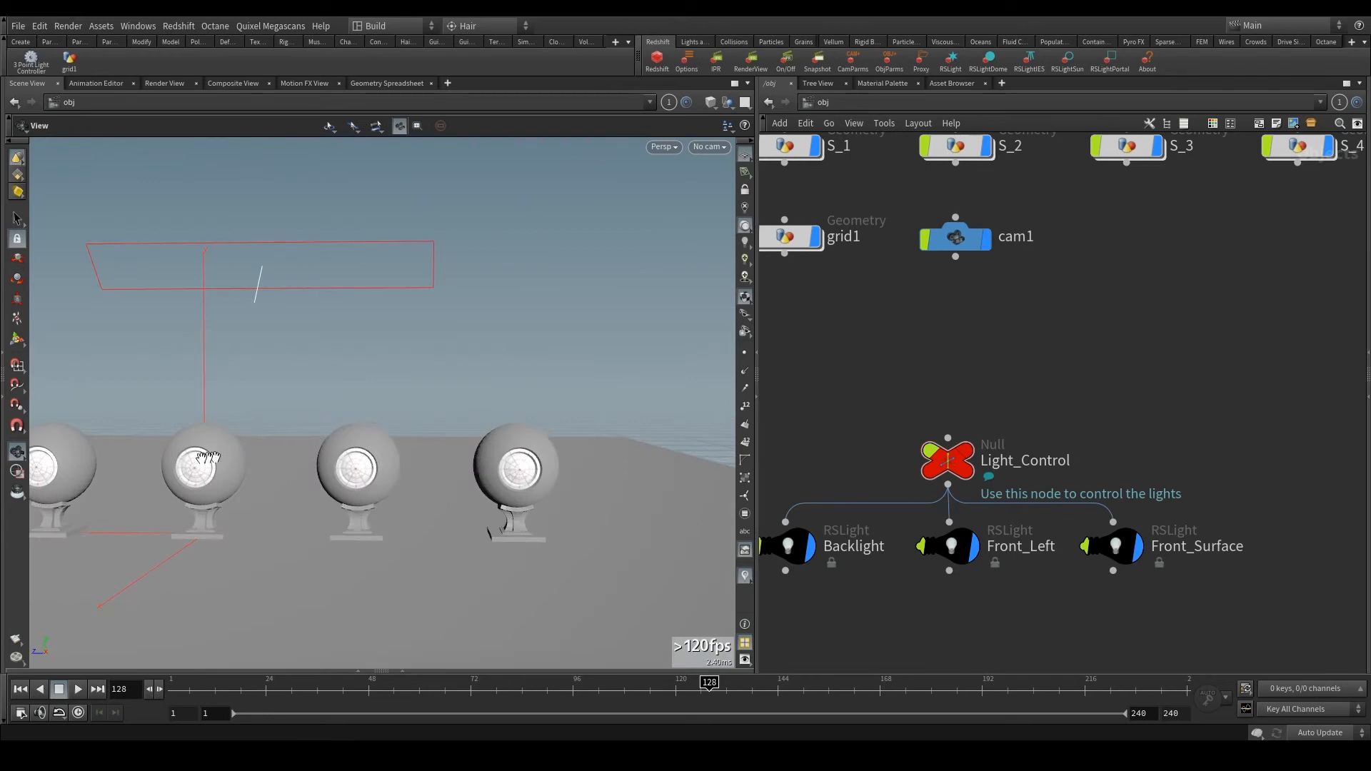
pyautogui.moveTo(282, 440); pyautogui.dragTo(243, 479)
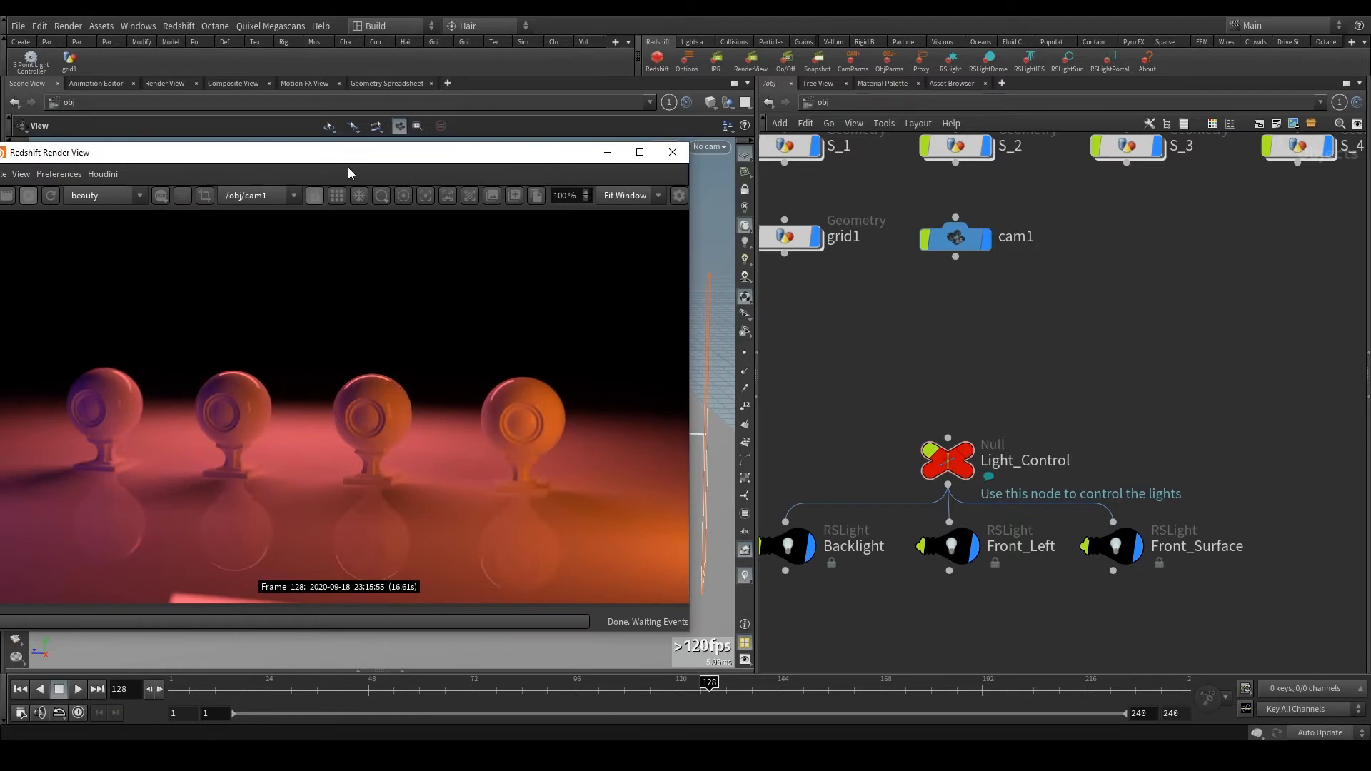
# - Arrange the Redshift Render View over the viewport and reopen Light_Control's parameters at the additive controls
pyautogui.moveTo(349, 173); pyautogui.dragTo(393, 162)
pyautogui.click(944, 461)
pyautogui.press('p')
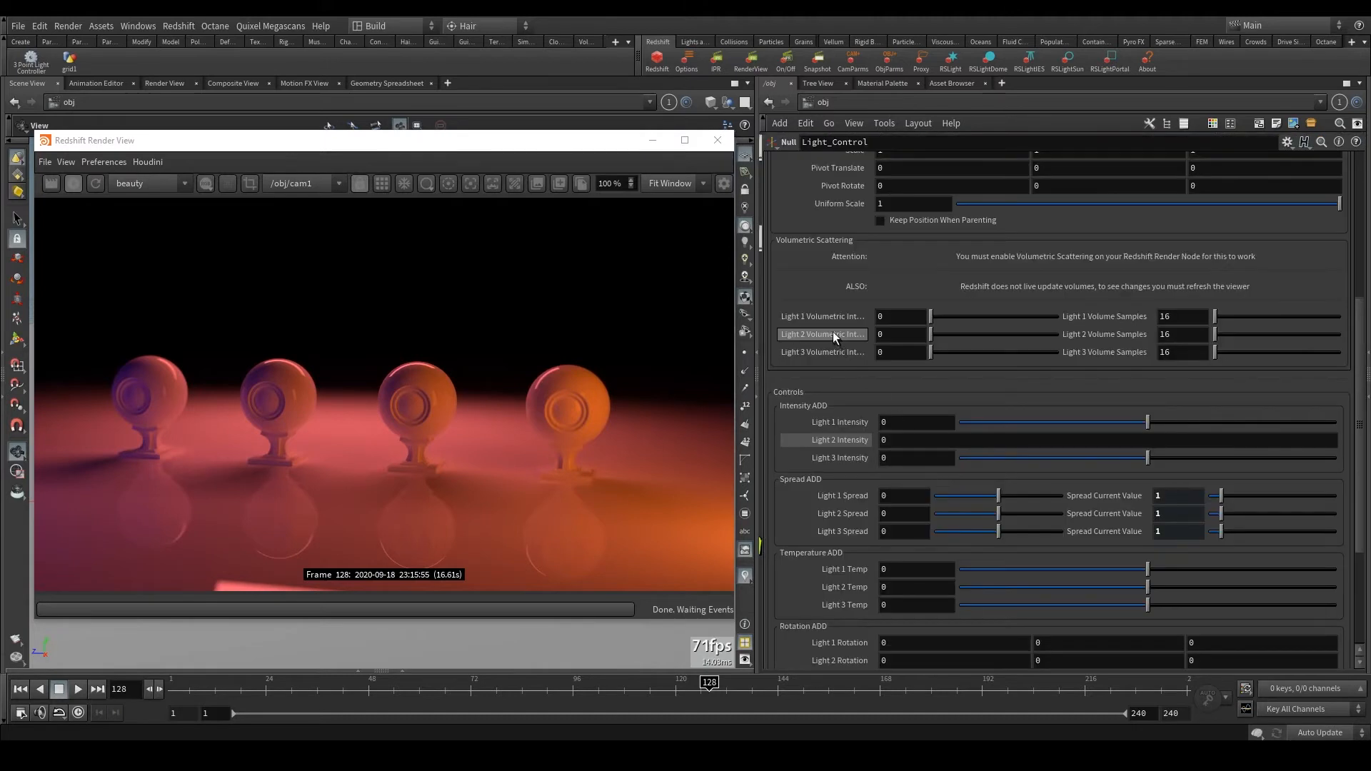
pyautogui.scroll(-1, 836, 340)
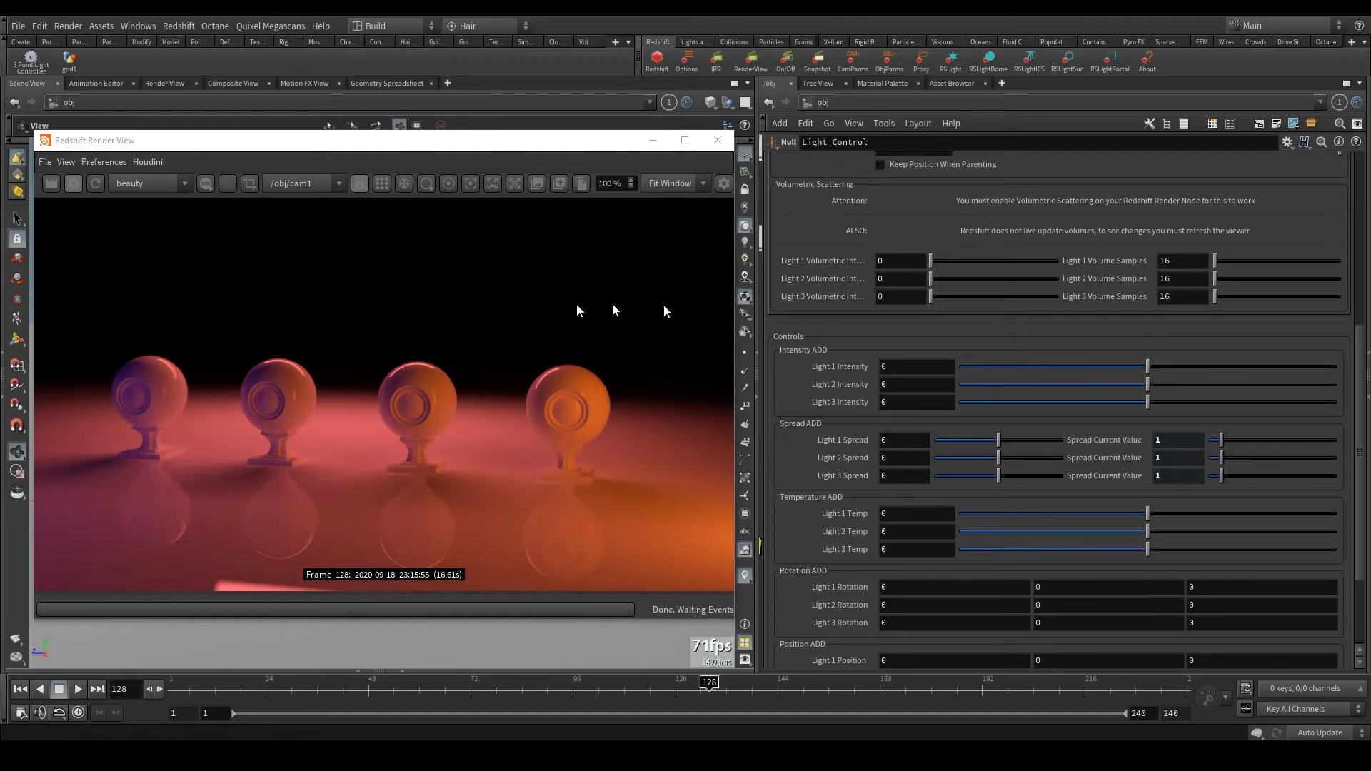
# - Switch the viewport to look through cam1 and place the render view back over it
pyautogui.moveTo(397, 141); pyautogui.dragTo(525, 270)
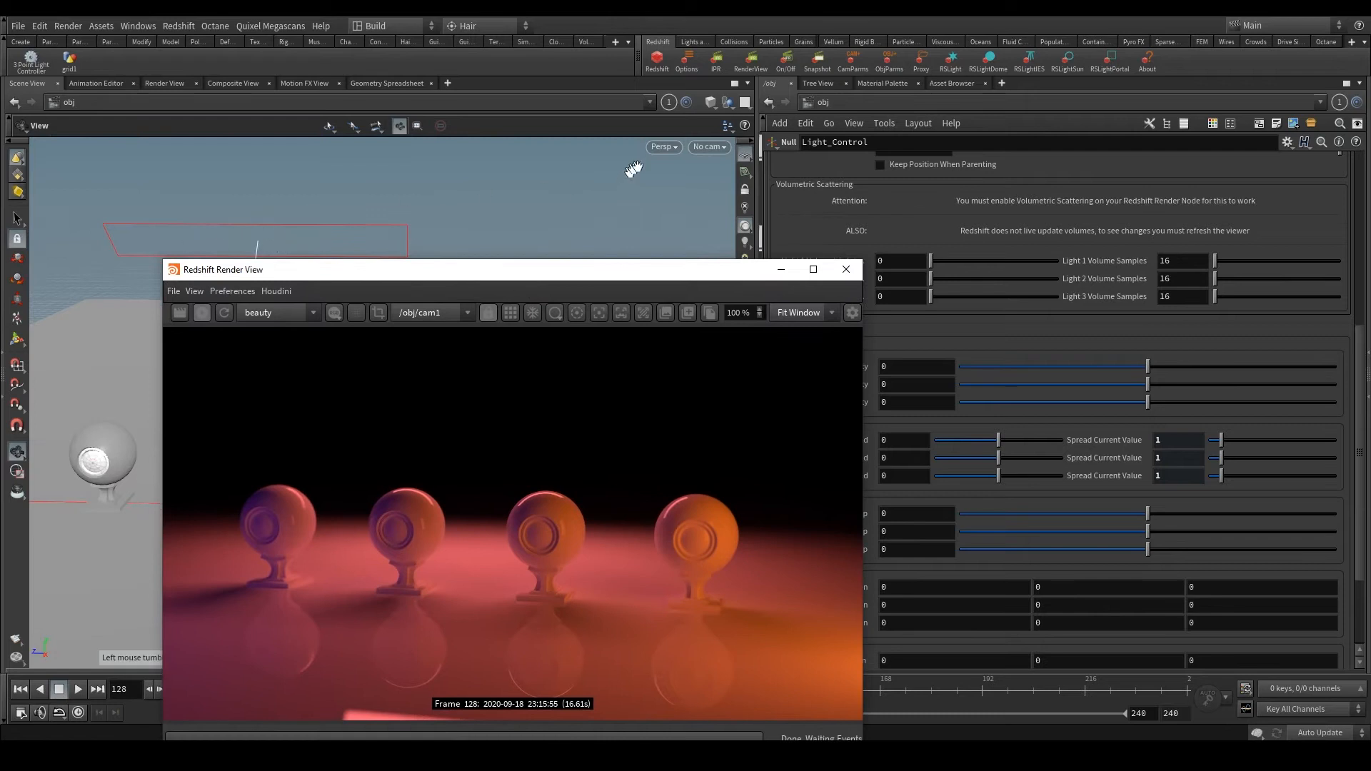
pyautogui.click(709, 146)
pyautogui.click(752, 212)
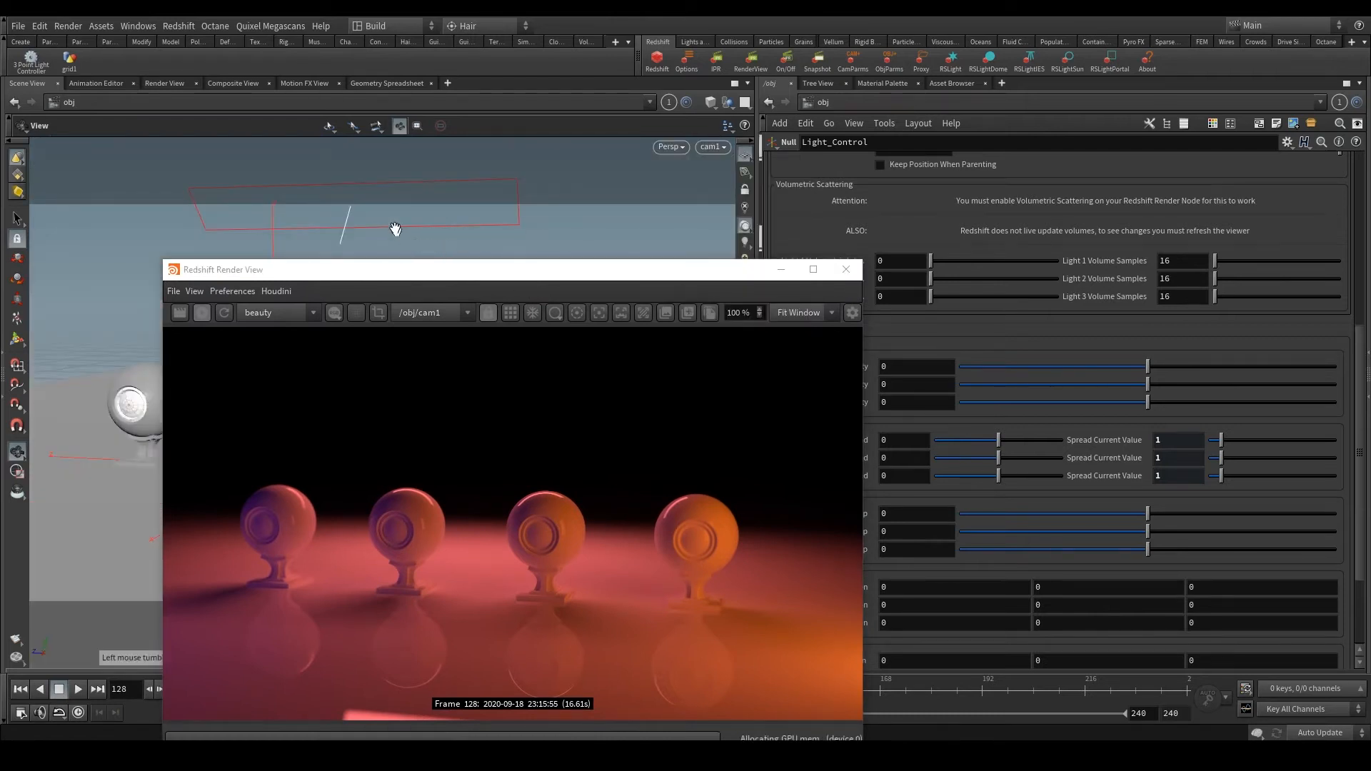
pyautogui.moveTo(437, 283); pyautogui.dragTo(314, 182)
# - Try adding 22.6 to Light 1's intensity and reset the added intensity to 0
pyautogui.moveTo(1145, 368); pyautogui.dragTo(1190, 366)
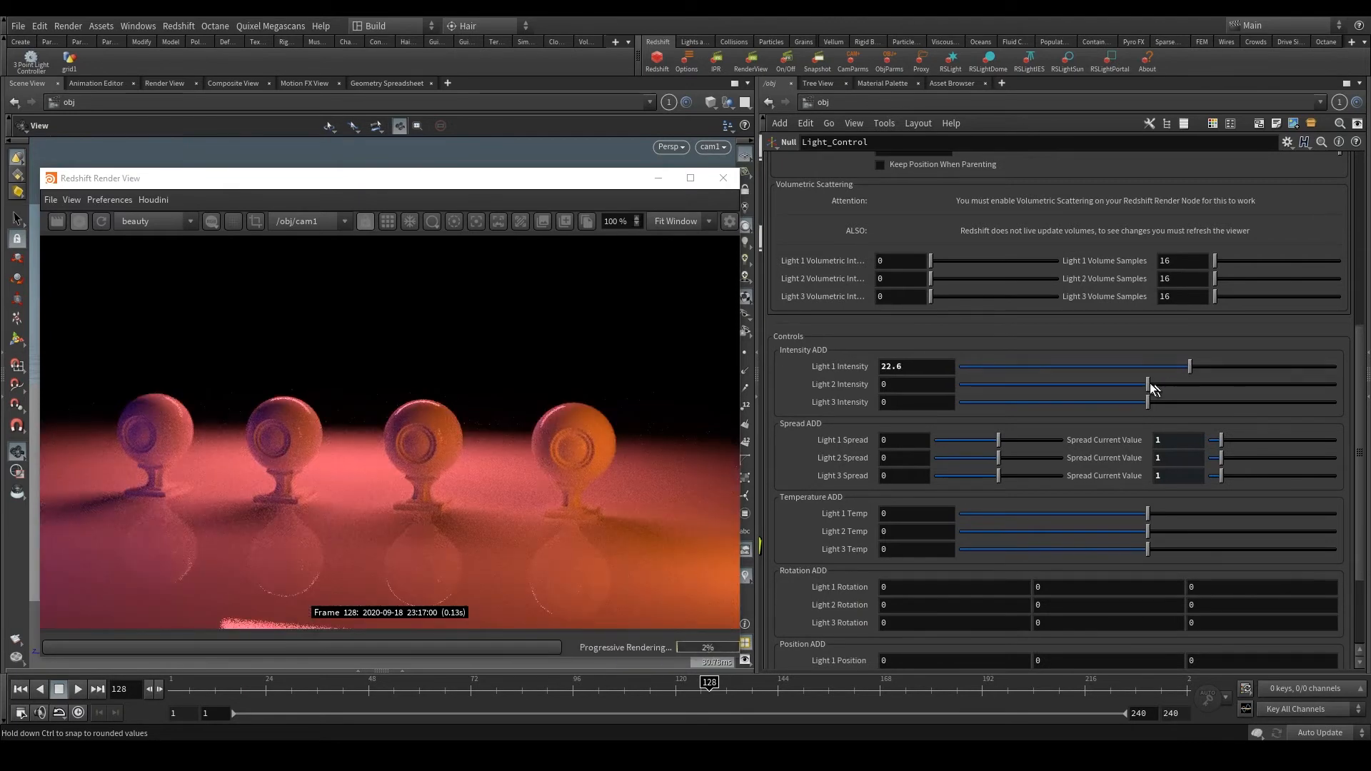
pyautogui.click(941, 371)
pyautogui.write('0')
pyautogui.press('Return')
# - Try Intensity ADD offsets of -100 for Light 1, 49.9 and -23.3 for Light 2, and -29 and 4 for Light 3
pyautogui.moveTo(1148, 384); pyautogui.dragTo(1227, 386)
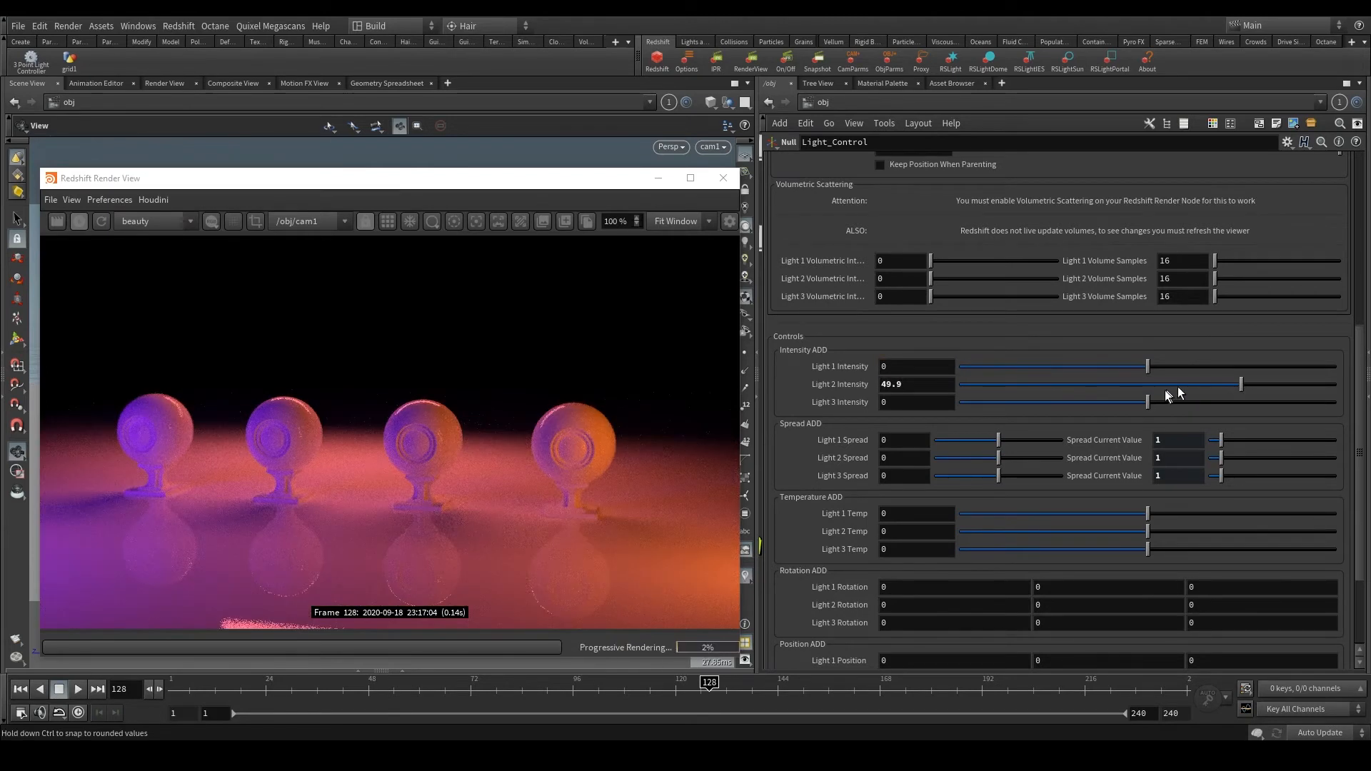
pyautogui.moveTo(1142, 402); pyautogui.dragTo(957, 366)
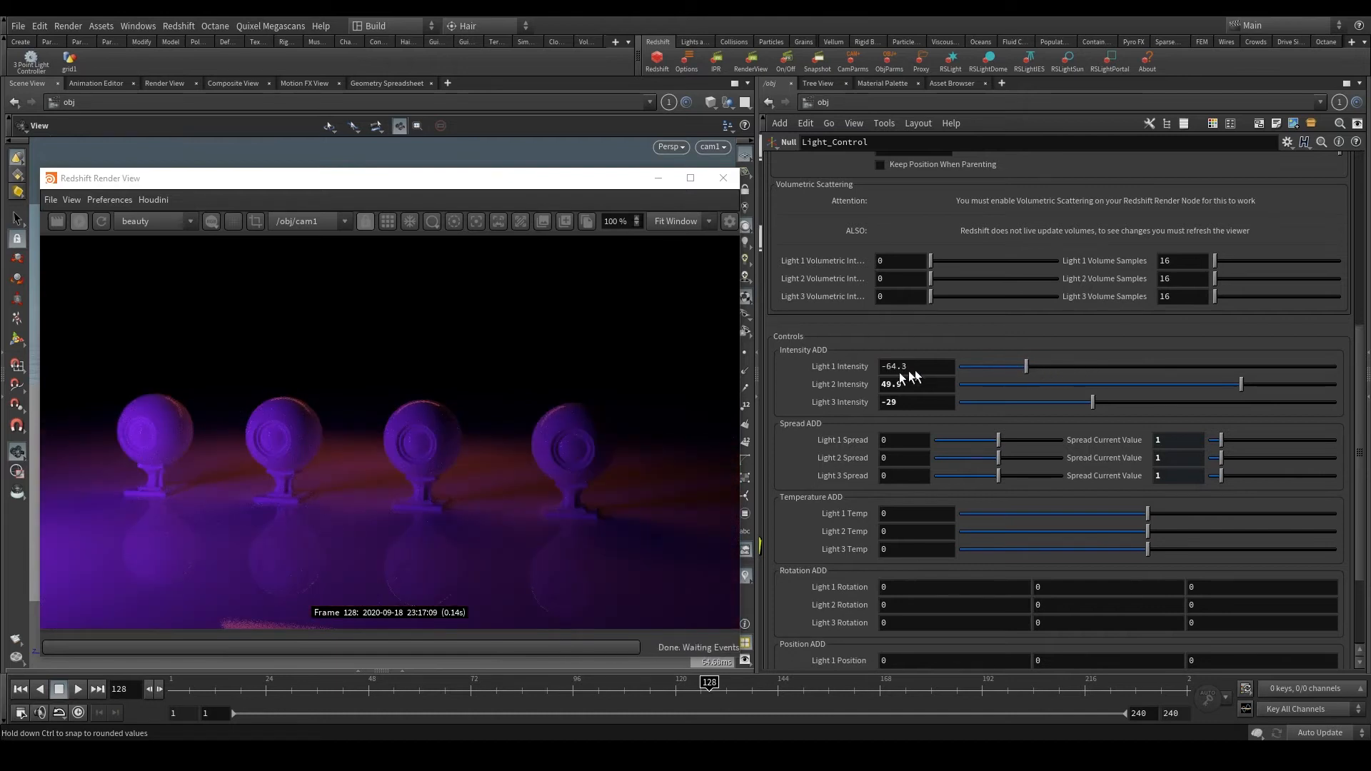
pyautogui.moveTo(1095, 400); pyautogui.dragTo(1181, 400)
pyautogui.moveTo(1121, 384); pyautogui.dragTo(1150, 402)
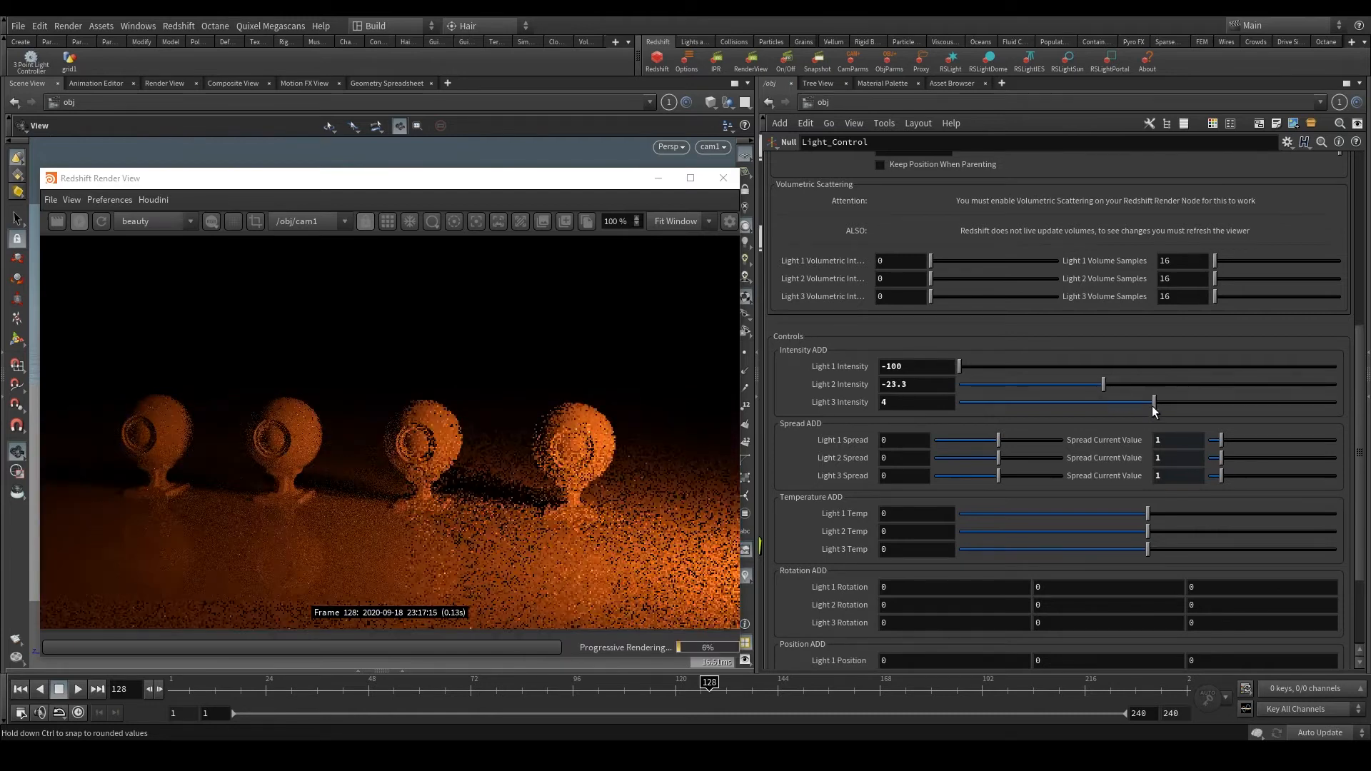
# - Set Intensity ADD to about 8.2 for Light 1, -57.9 for Light 2 and -57.1 for Light 3
pyautogui.moveTo(1023, 364); pyautogui.dragTo(1039, 389)
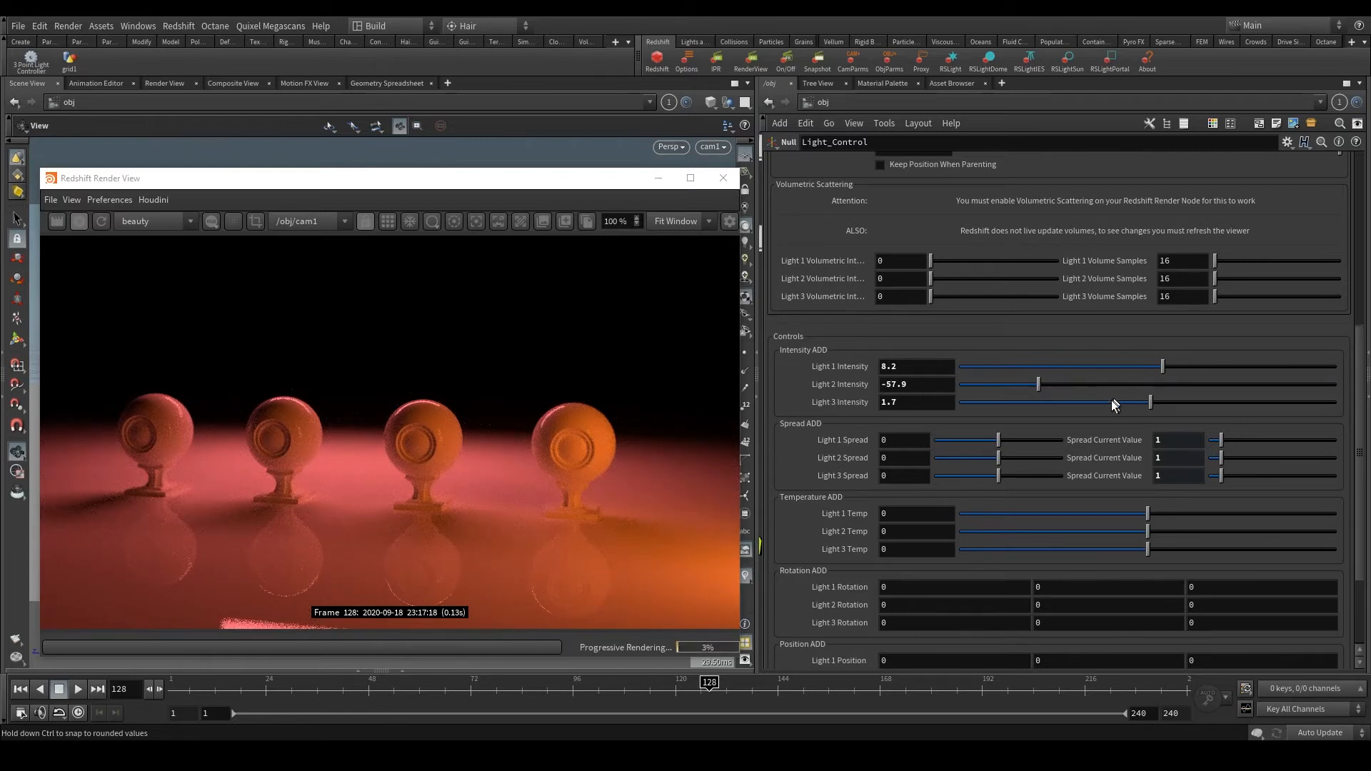
pyautogui.moveTo(1150, 403); pyautogui.dragTo(1040, 397)
pyautogui.scroll(5, 946, 387)
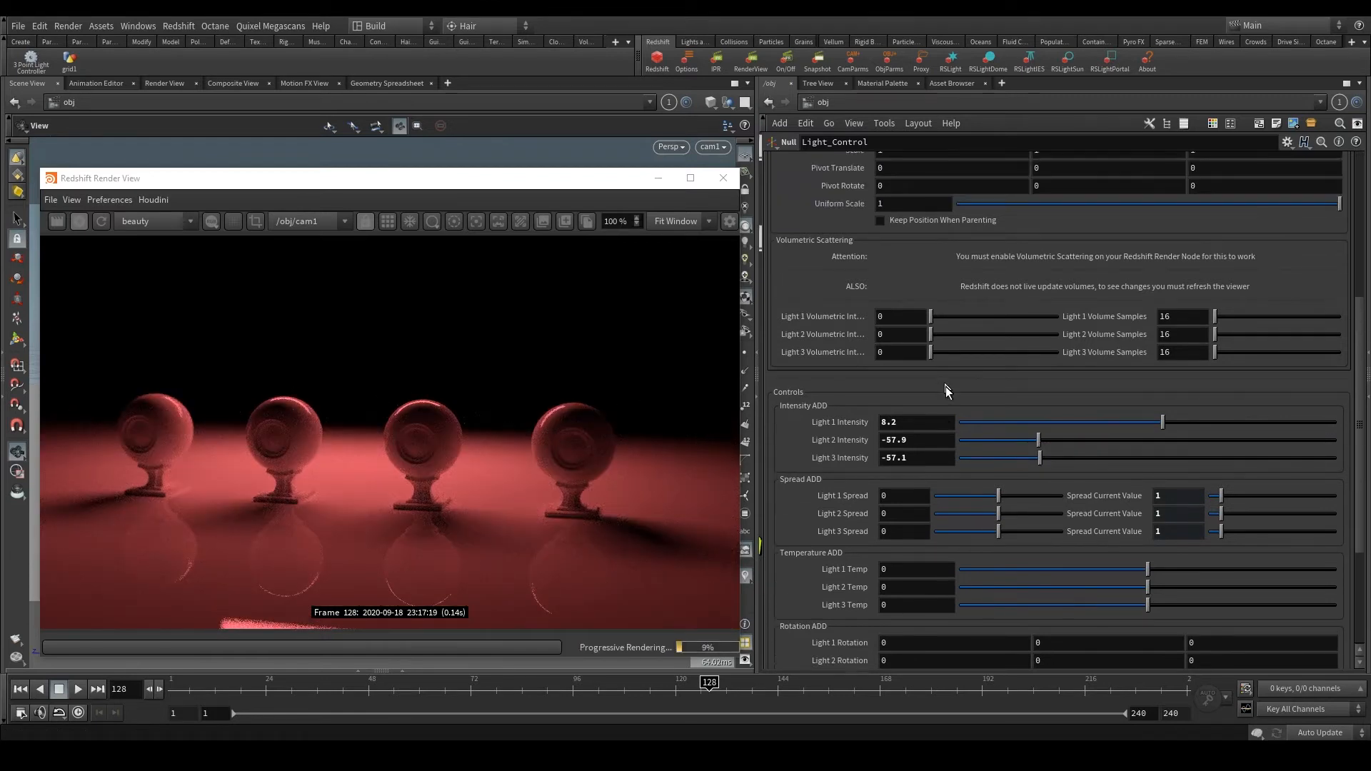
# - Switch the light rig to the Dramatic preset
pyautogui.click(905, 275)
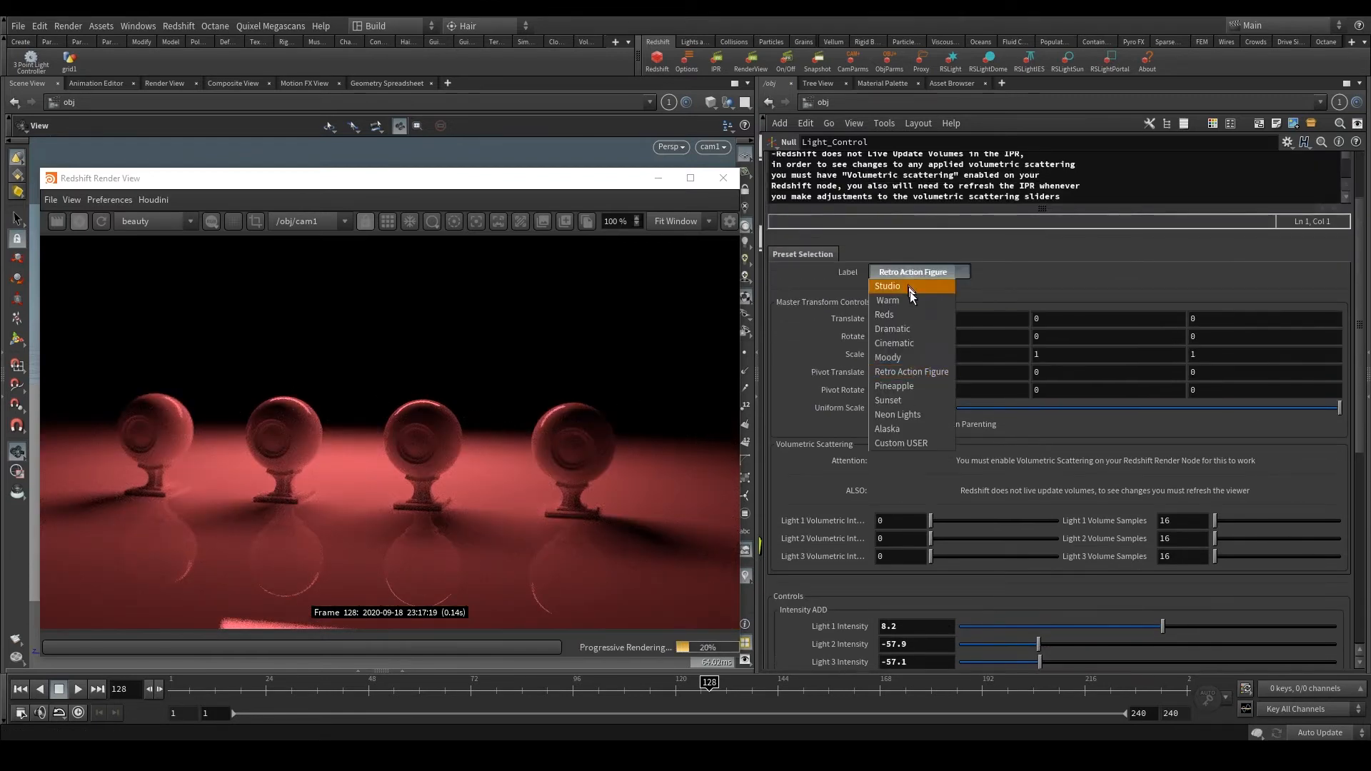
pyautogui.click(910, 328)
pyautogui.scroll(-4, 877, 405)
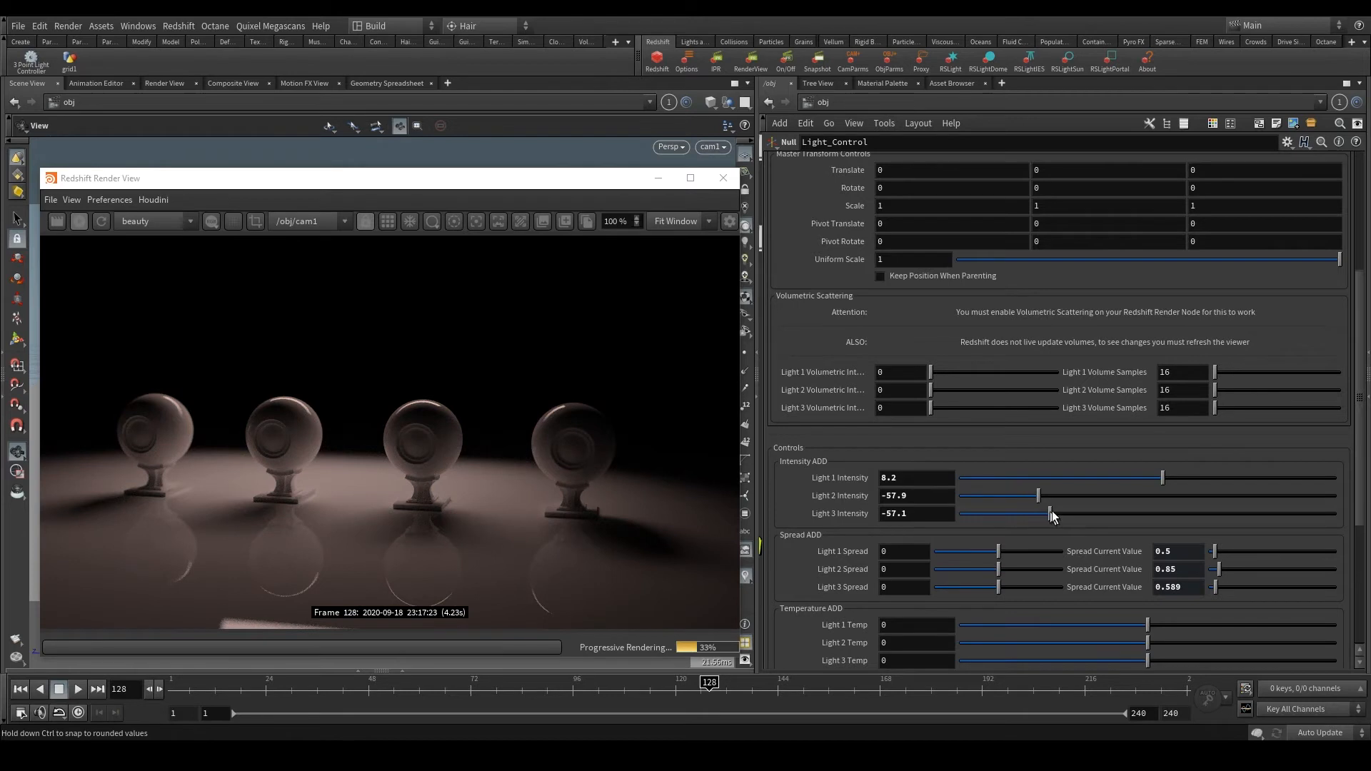
# - Try raising Intensity ADD for Light 3 and to 49.5 for Light 2, and reset all three lights' offsets to 0
pyautogui.moveTo(1053, 514); pyautogui.dragTo(1130, 503)
pyautogui.moveTo(991, 493); pyautogui.dragTo(1233, 480)
pyautogui.keyDown('ctrl'); pyautogui.middleClick(933, 509); pyautogui.keyUp('ctrl')
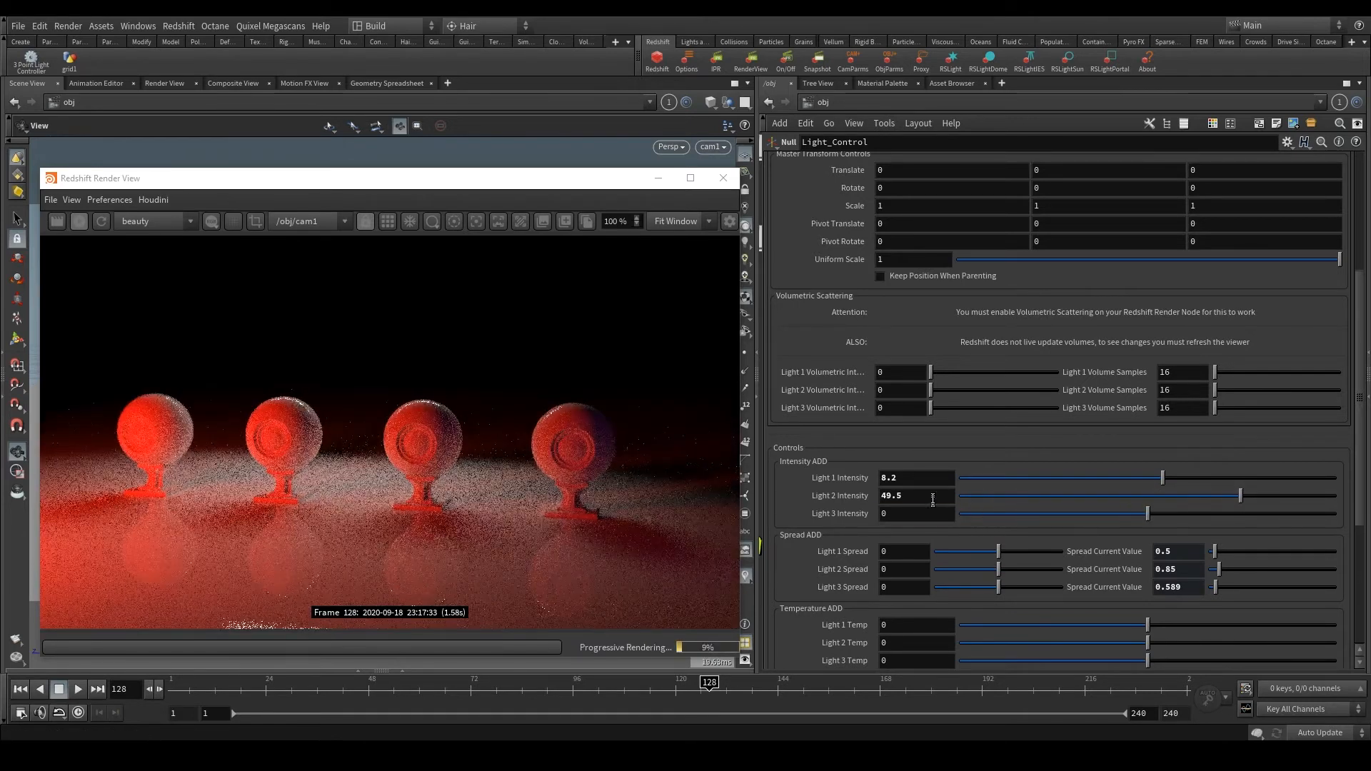
pyautogui.keyDown('ctrl'); pyautogui.middleClick(929, 496); pyautogui.keyUp('ctrl')
pyautogui.keyDown('ctrl'); pyautogui.middleClick(932, 477); pyautogui.keyUp('ctrl')
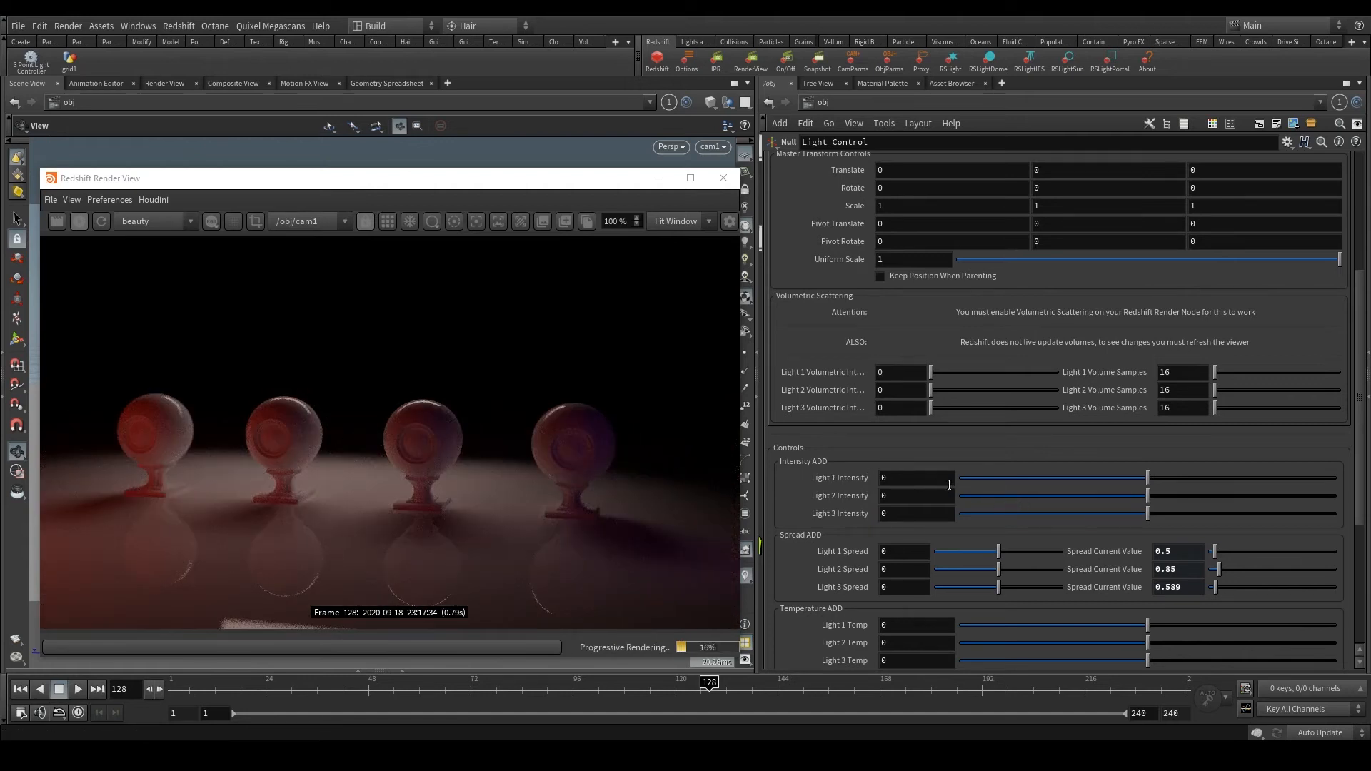
# - Try a higher Intensity ADD offset on Light 1 and reset it to 0
pyautogui.moveTo(1203, 479); pyautogui.dragTo(1270, 473)
pyautogui.click(892, 479)
pyautogui.write('0')
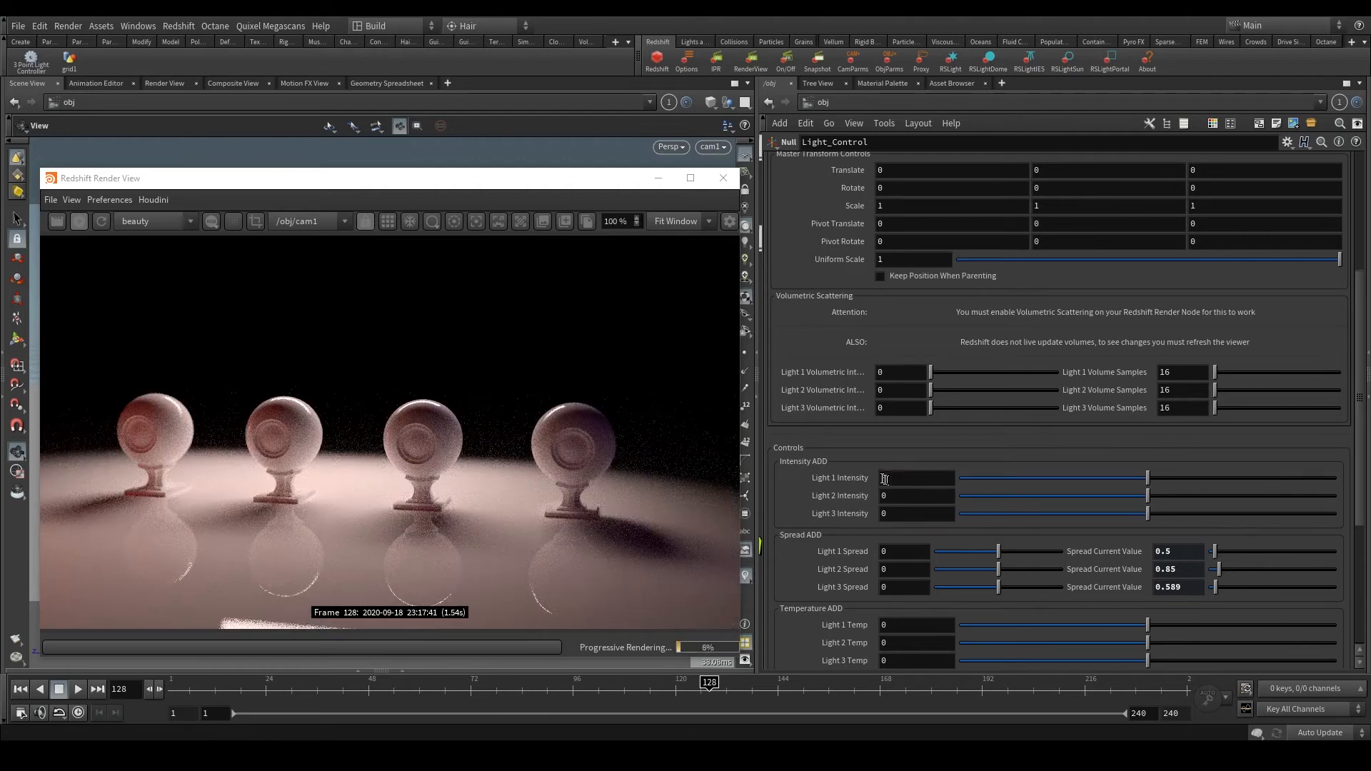
pyautogui.press('Return')
# - Try adjusting Light 1's Spread ADD and its Spread Current Value, and restore the Spread ADD default
pyautogui.scroll(2, 842, 445)
pyautogui.moveTo(911, 552); pyautogui.dragTo(927, 547, button='middle')
pyautogui.moveTo(1157, 553); pyautogui.dragTo(1360, 552)
pyautogui.moveTo(910, 552); pyautogui.dragTo(1112, 537, button='middle')
pyautogui.keyDown('ctrl'); pyautogui.middleClick(913, 561); pyautogui.keyUp('ctrl')
pyautogui.scroll(1, 846, 532)
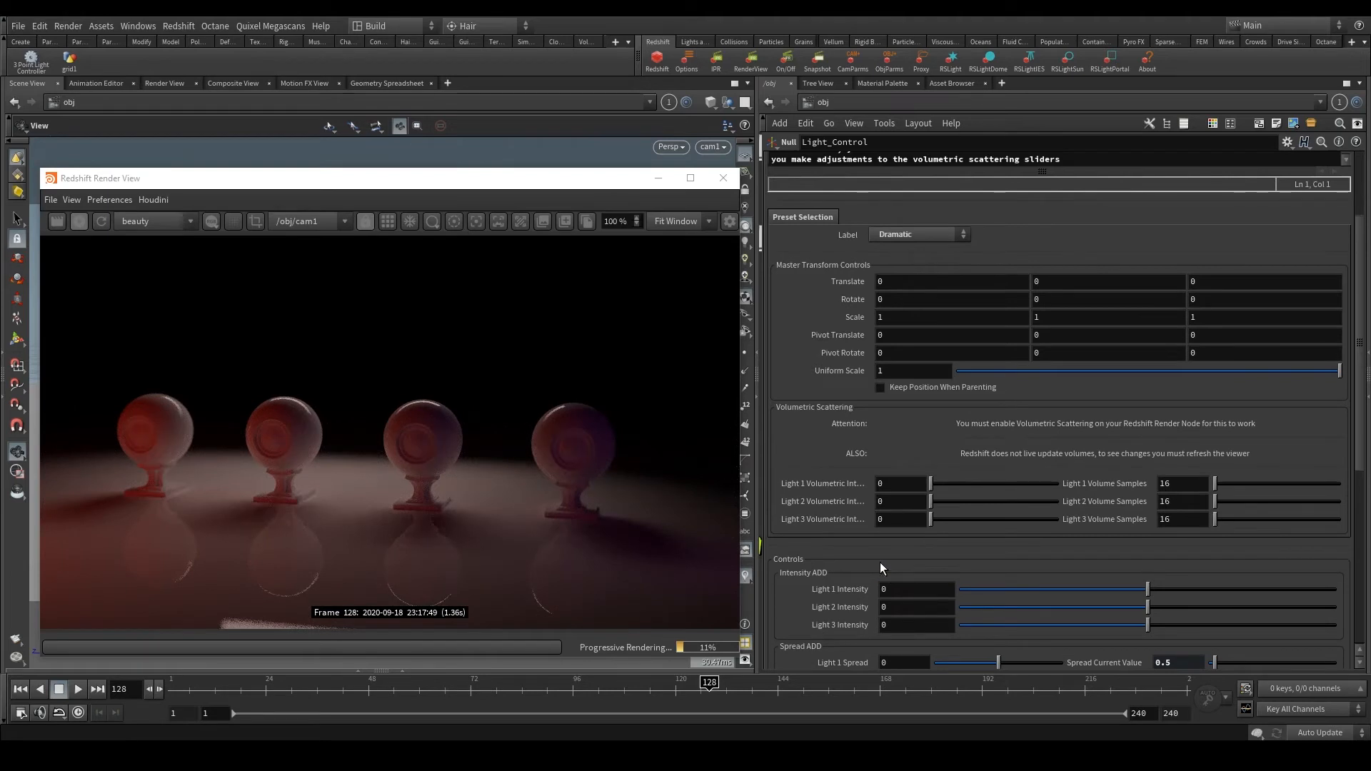
# - Apply the Retro Action Figure preset to the light rig
pyautogui.scroll(3, 881, 564)
pyautogui.click(902, 346)
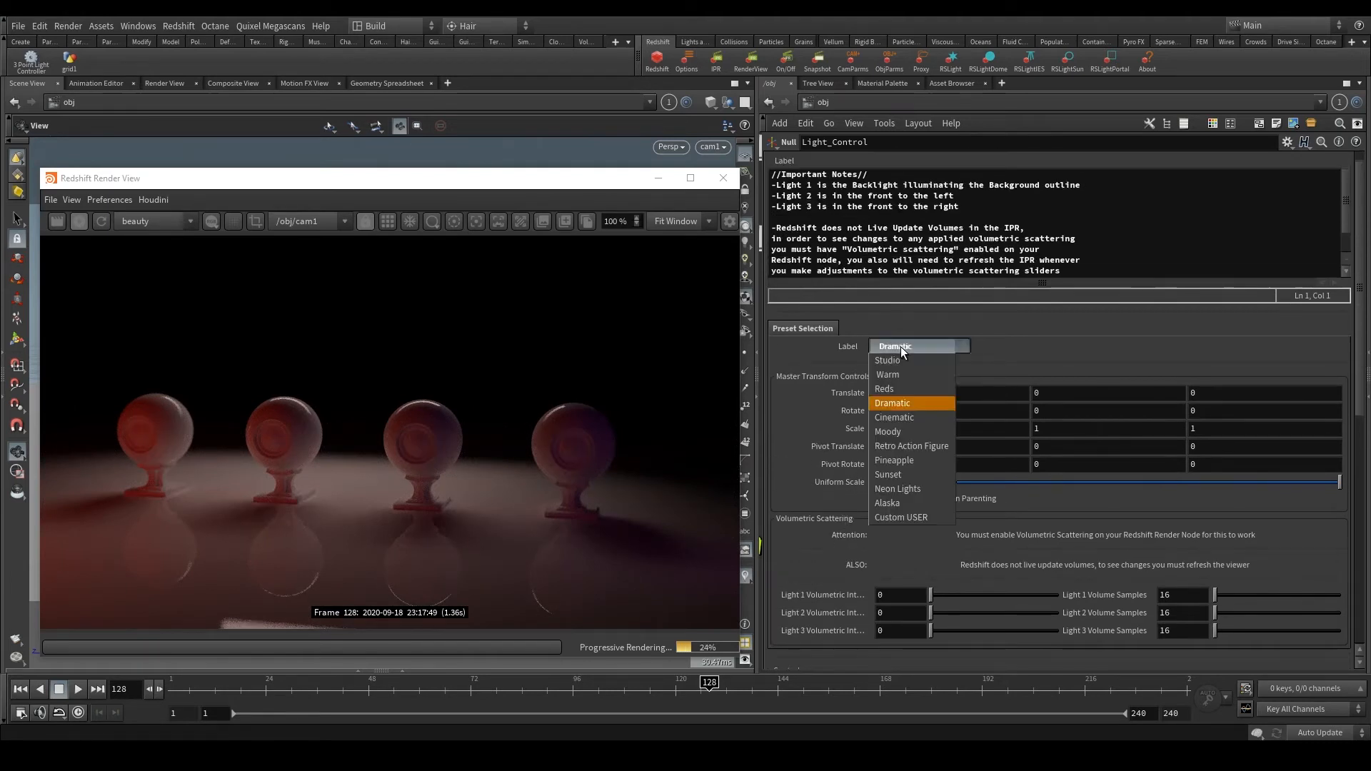
pyautogui.click(916, 444)
pyautogui.scroll(-11, 842, 557)
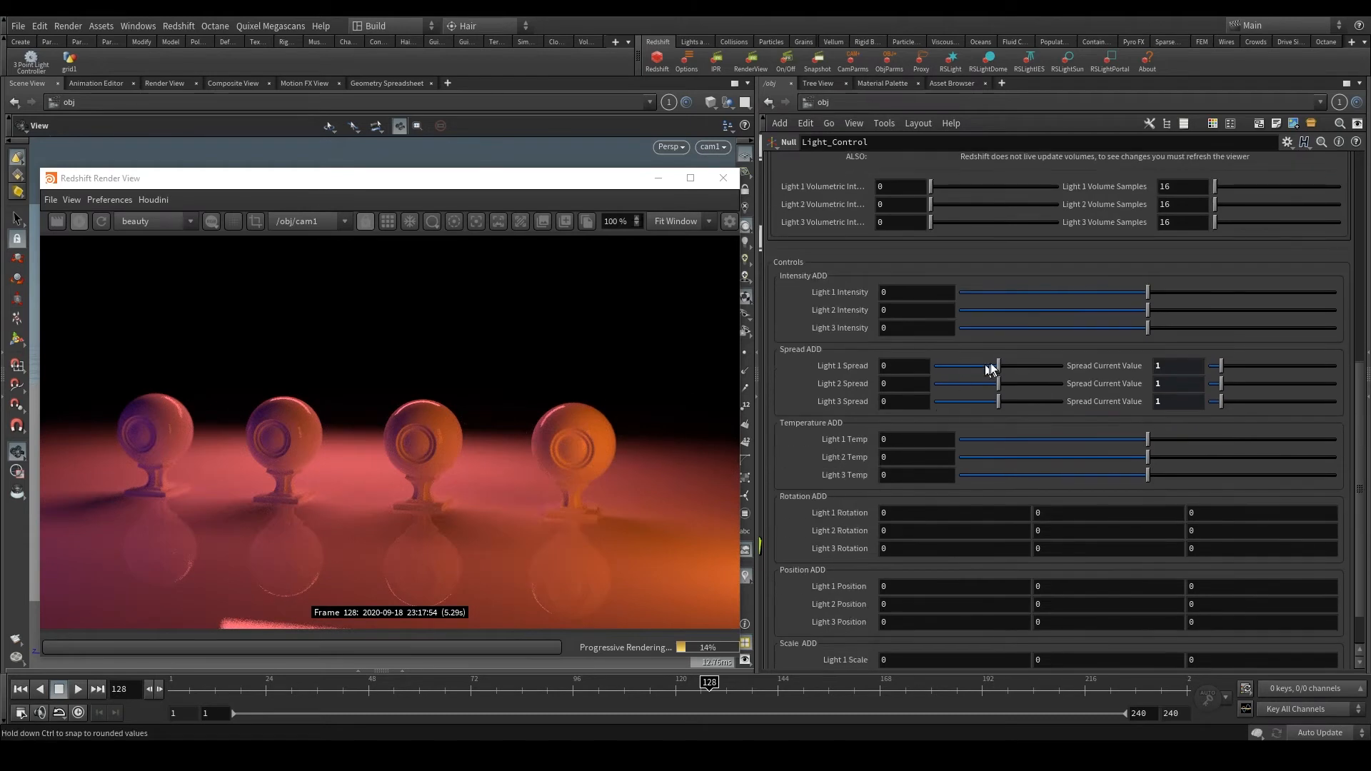
# - Move the render view down, try to lower Light 1's Spread Current Value, and place the render view back over the viewport
pyautogui.moveTo(555, 180); pyautogui.dragTo(605, 343)
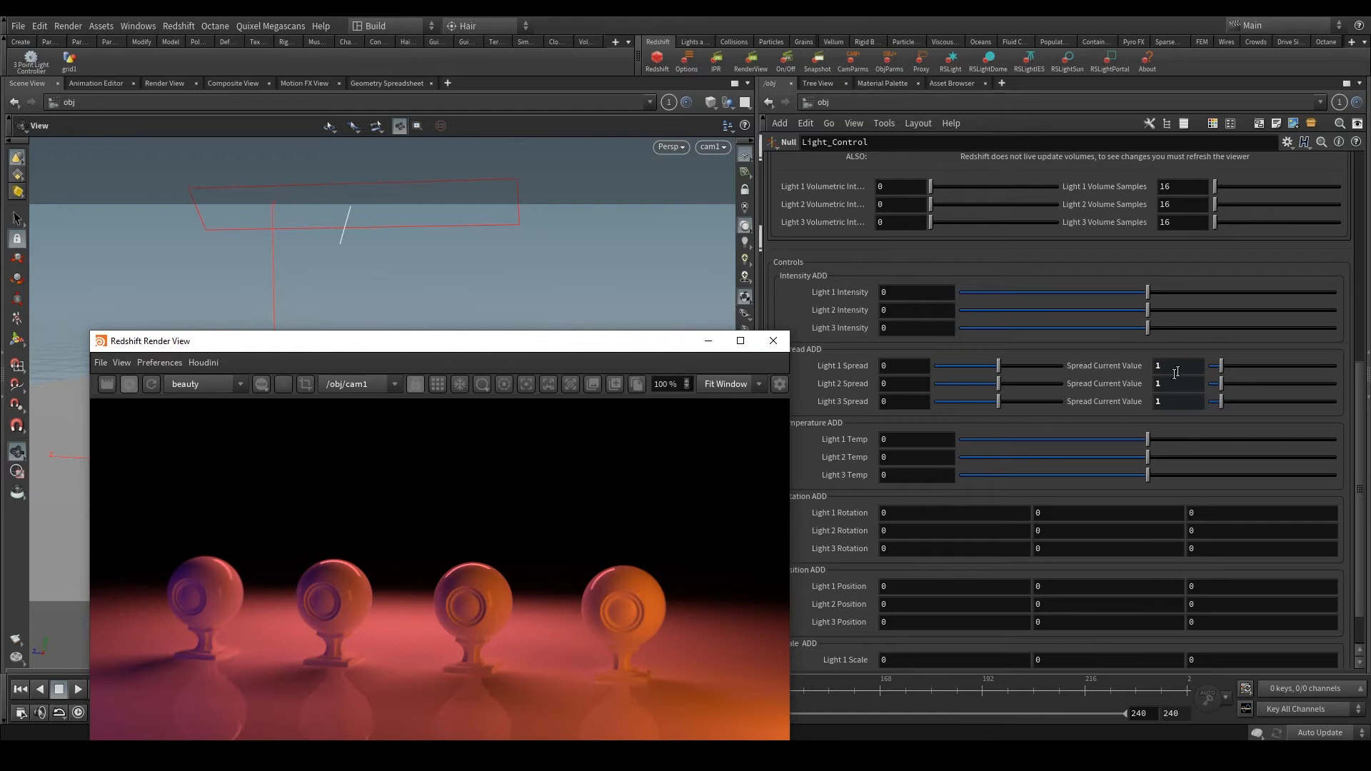
pyautogui.moveTo(1222, 368); pyautogui.dragTo(1178, 371)
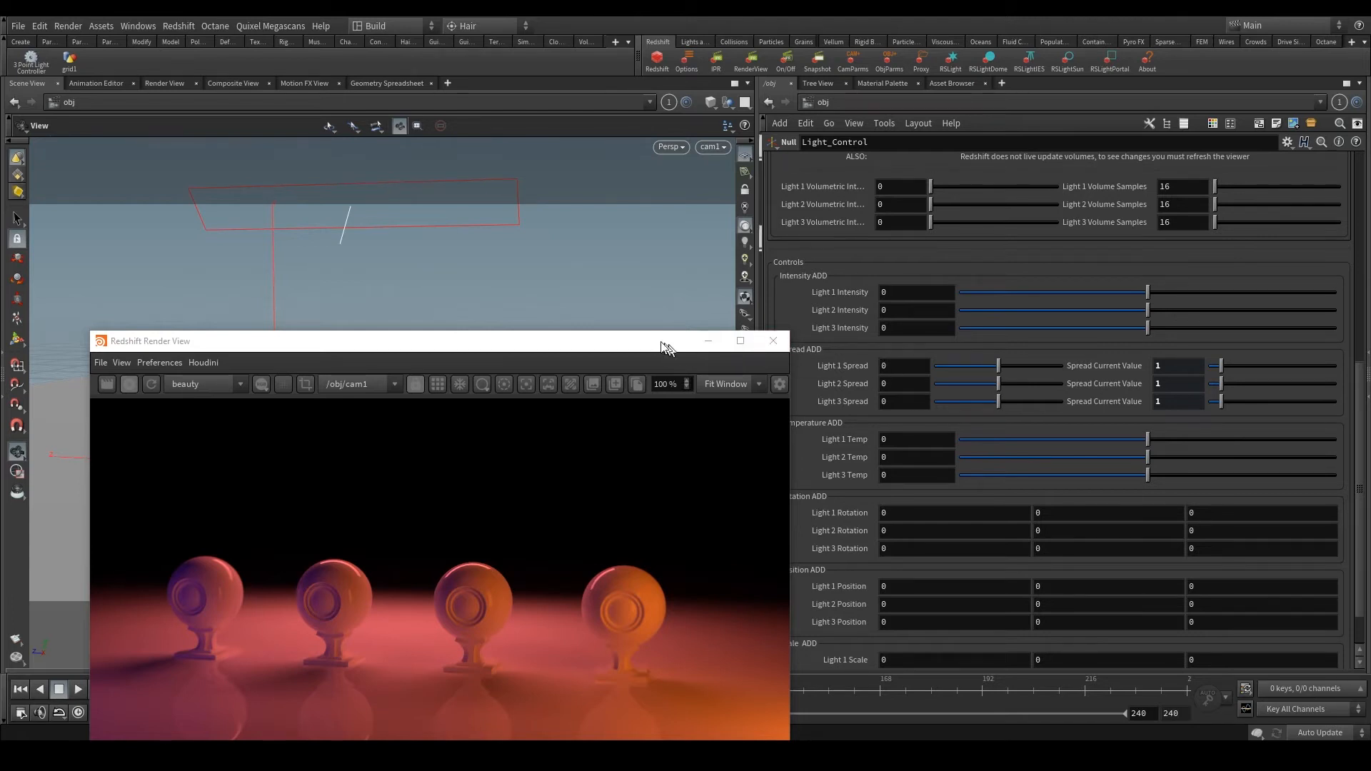
pyautogui.moveTo(651, 349); pyautogui.dragTo(637, 166)
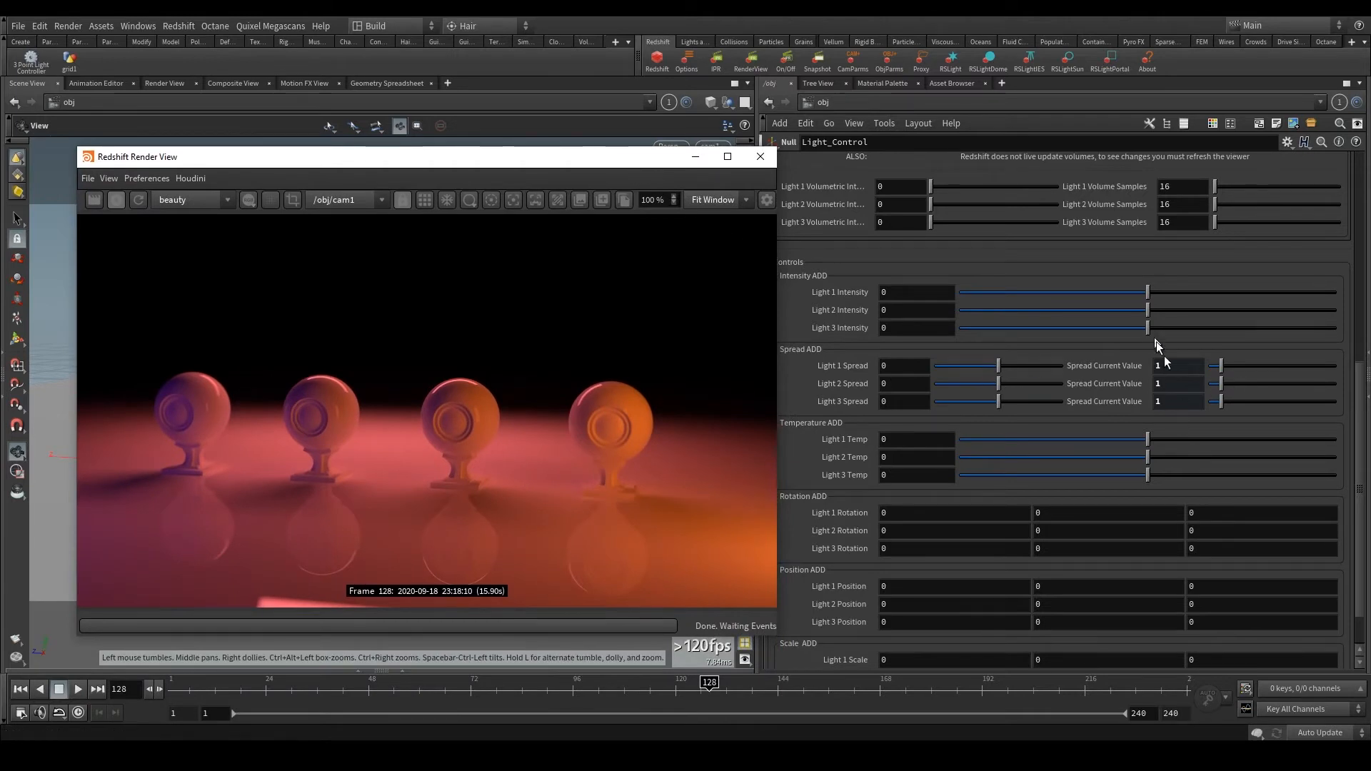
# - Load the Dramatic preset to examine the Spread Current Values of its three lights
pyautogui.scroll(6, 1039, 521)
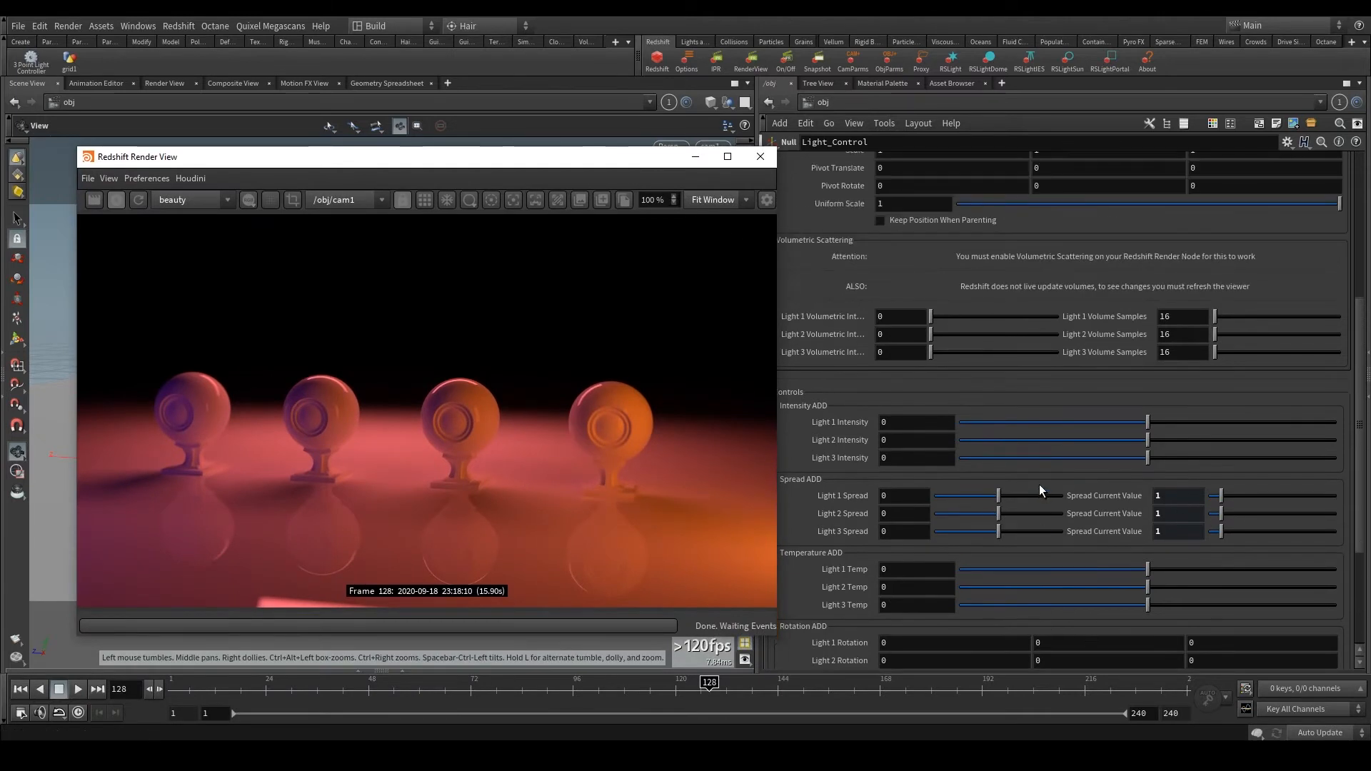
pyautogui.click(911, 218)
pyautogui.click(914, 267)
pyautogui.scroll(-2, 1075, 520)
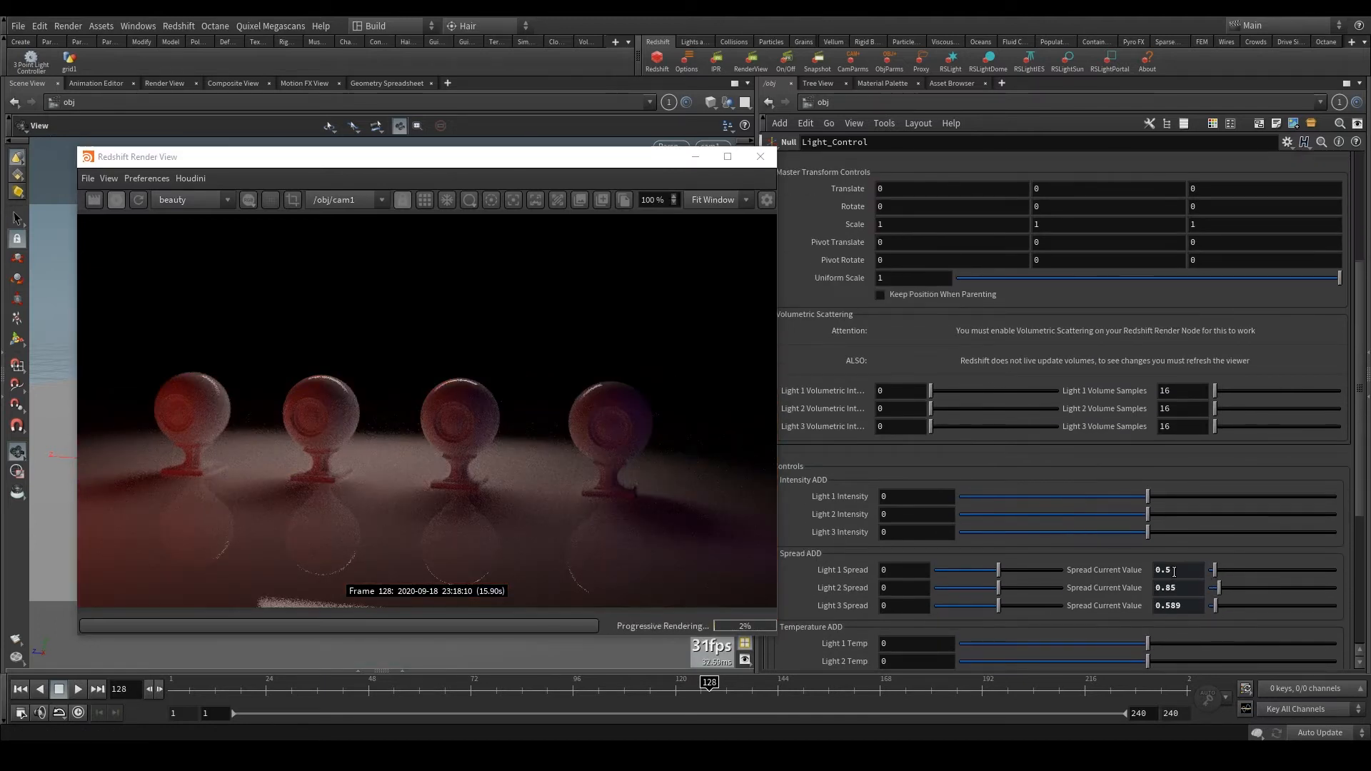
# - Return the light rig to the Retro Action Figure preset
pyautogui.scroll(3, 1151, 525)
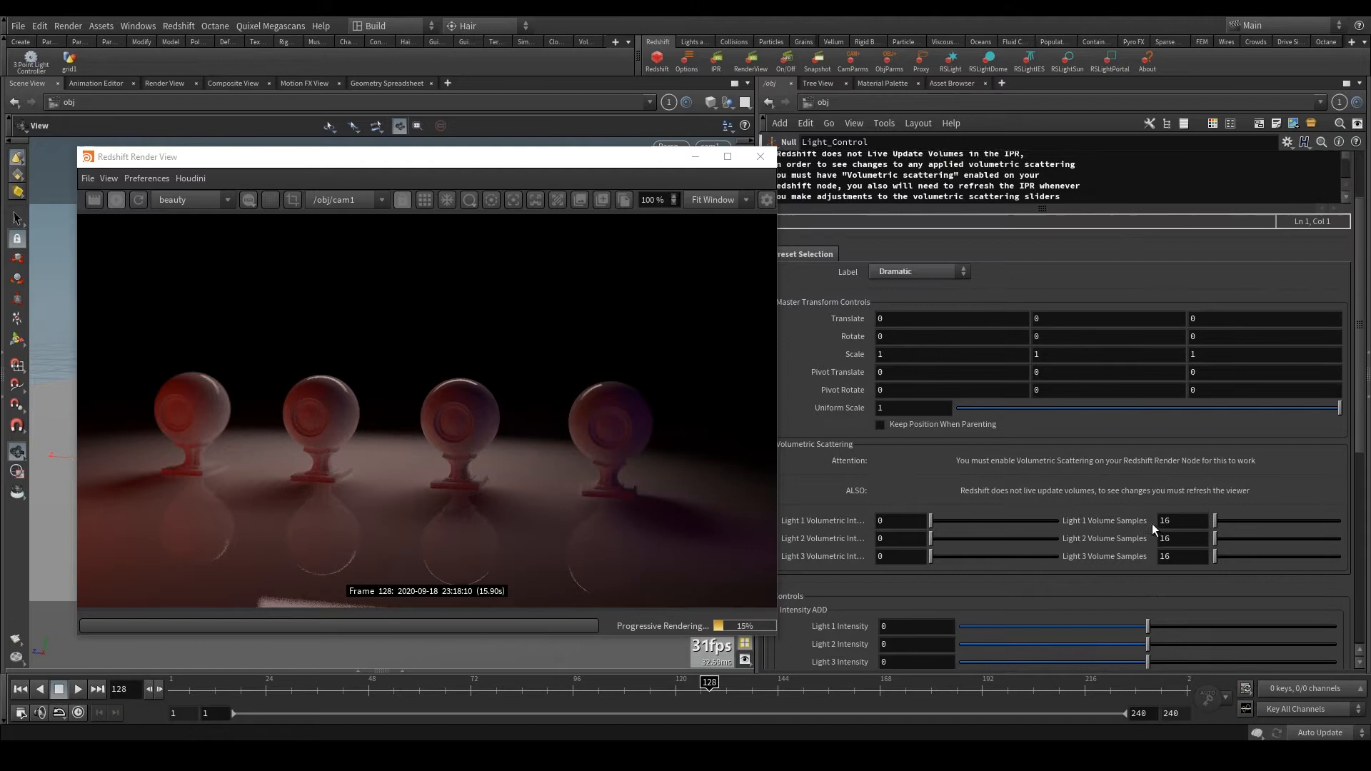
pyautogui.click(914, 291)
pyautogui.click(910, 389)
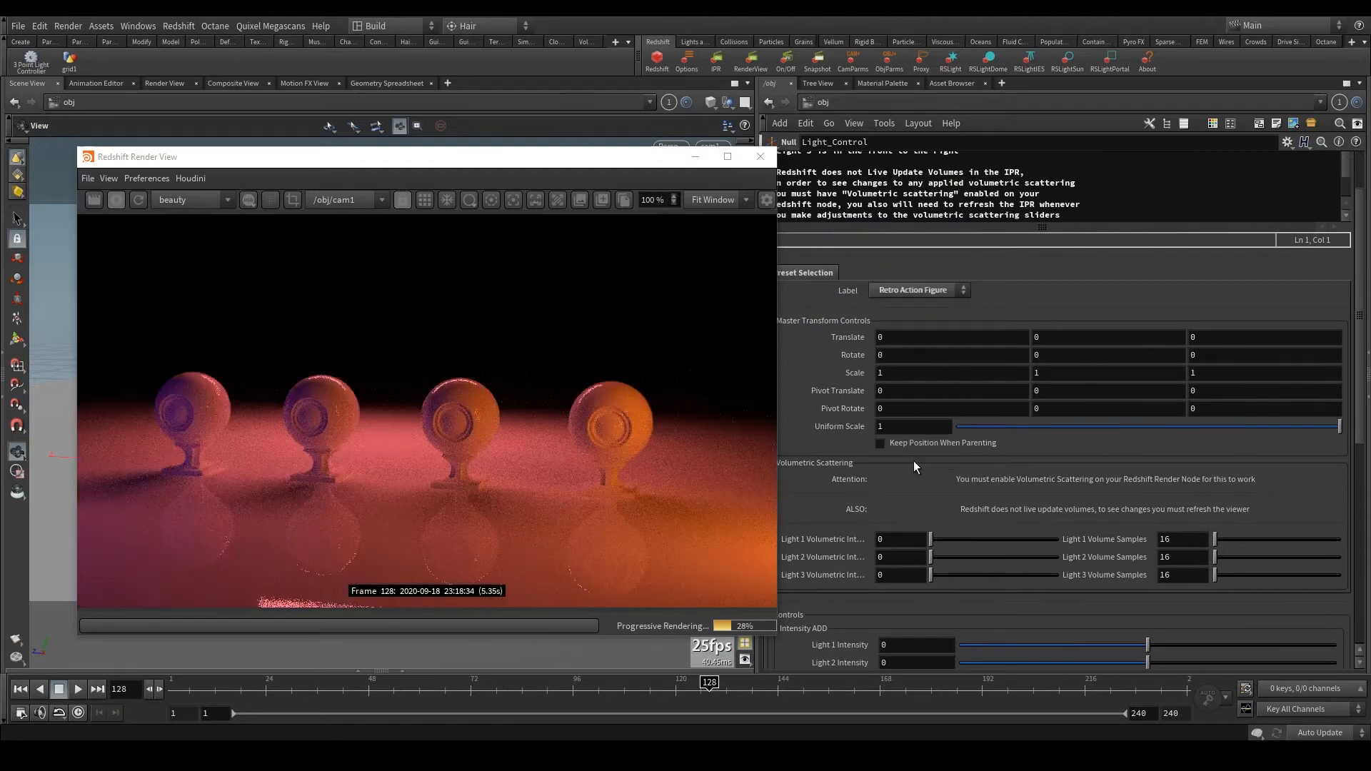
# - Set Intensity ADD to -100 for Lights 2 and 3, set Light 1's Spread ADD to -0.68, and refresh the render
pyautogui.scroll(-5, 914, 464)
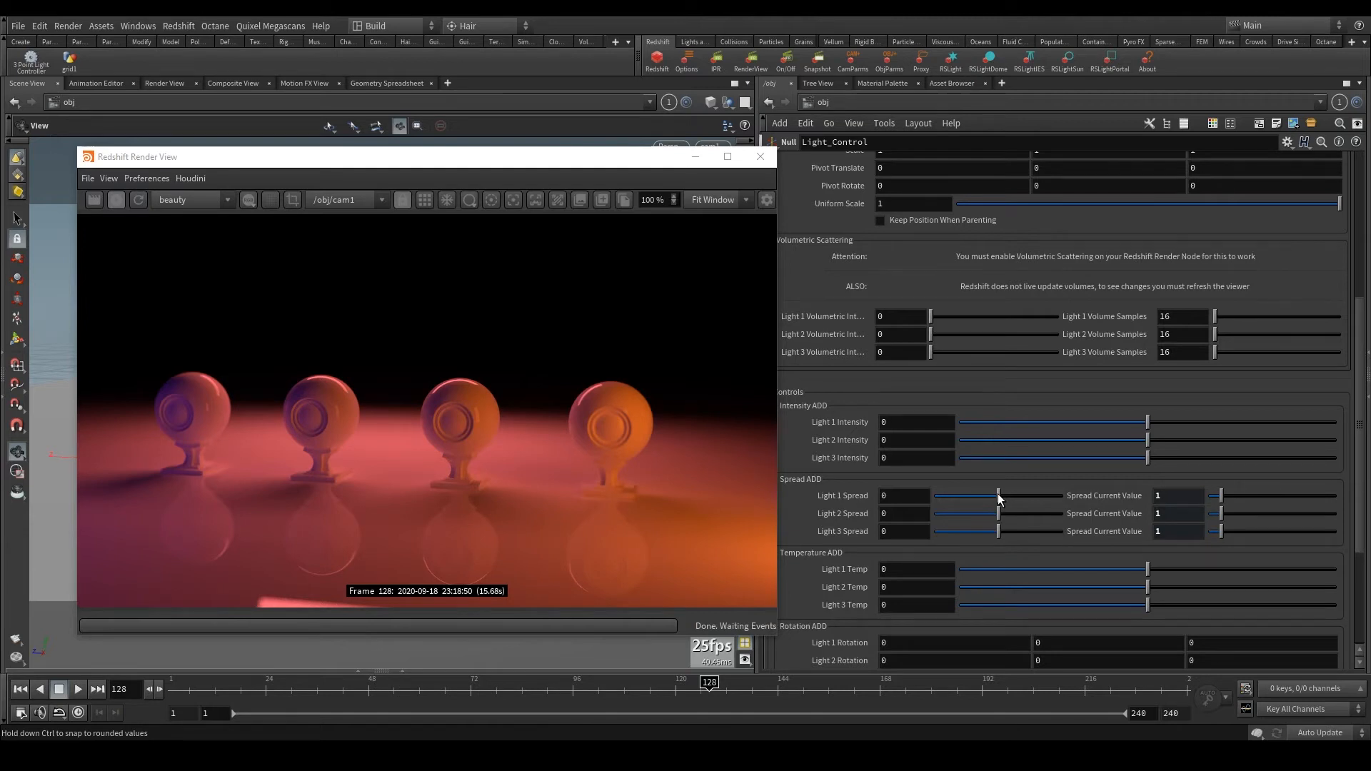
pyautogui.moveTo(1083, 444); pyautogui.dragTo(950, 461)
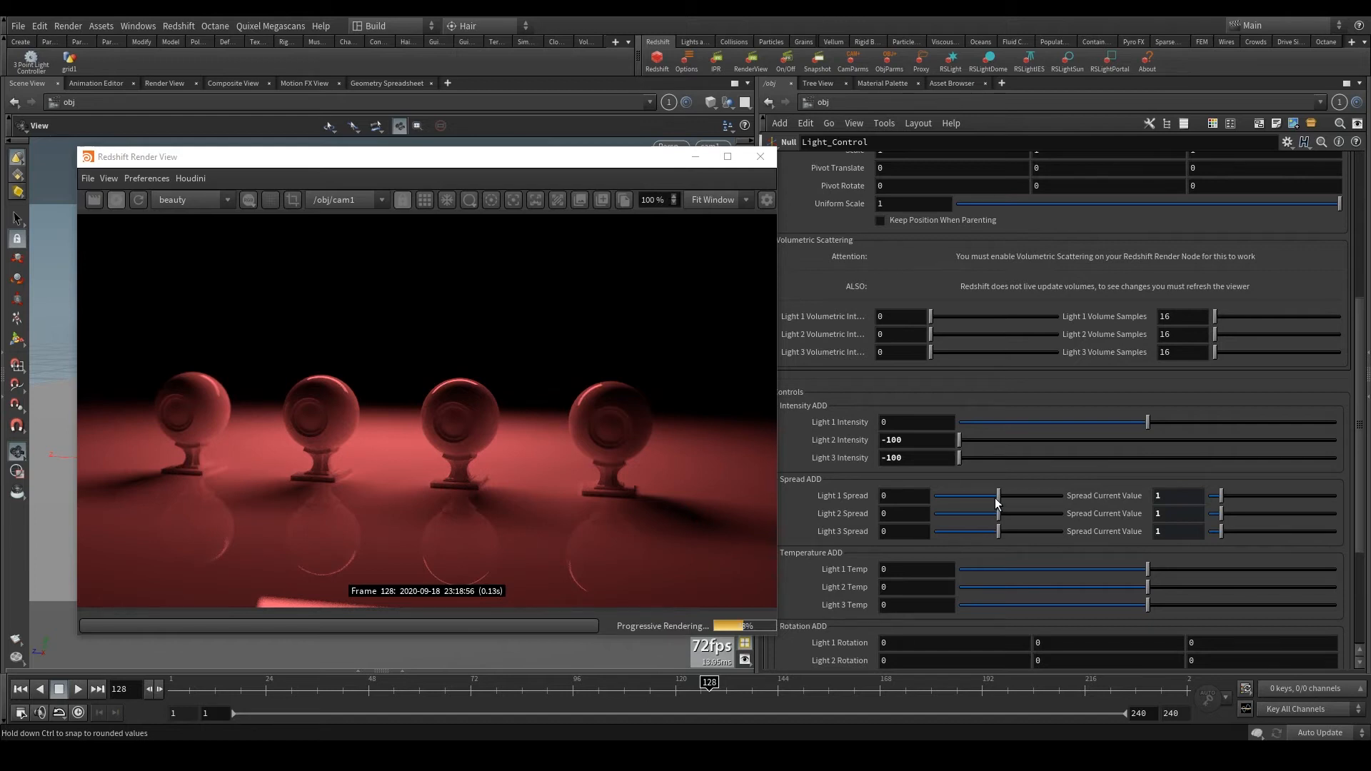
pyautogui.moveTo(998, 498); pyautogui.dragTo(955, 498)
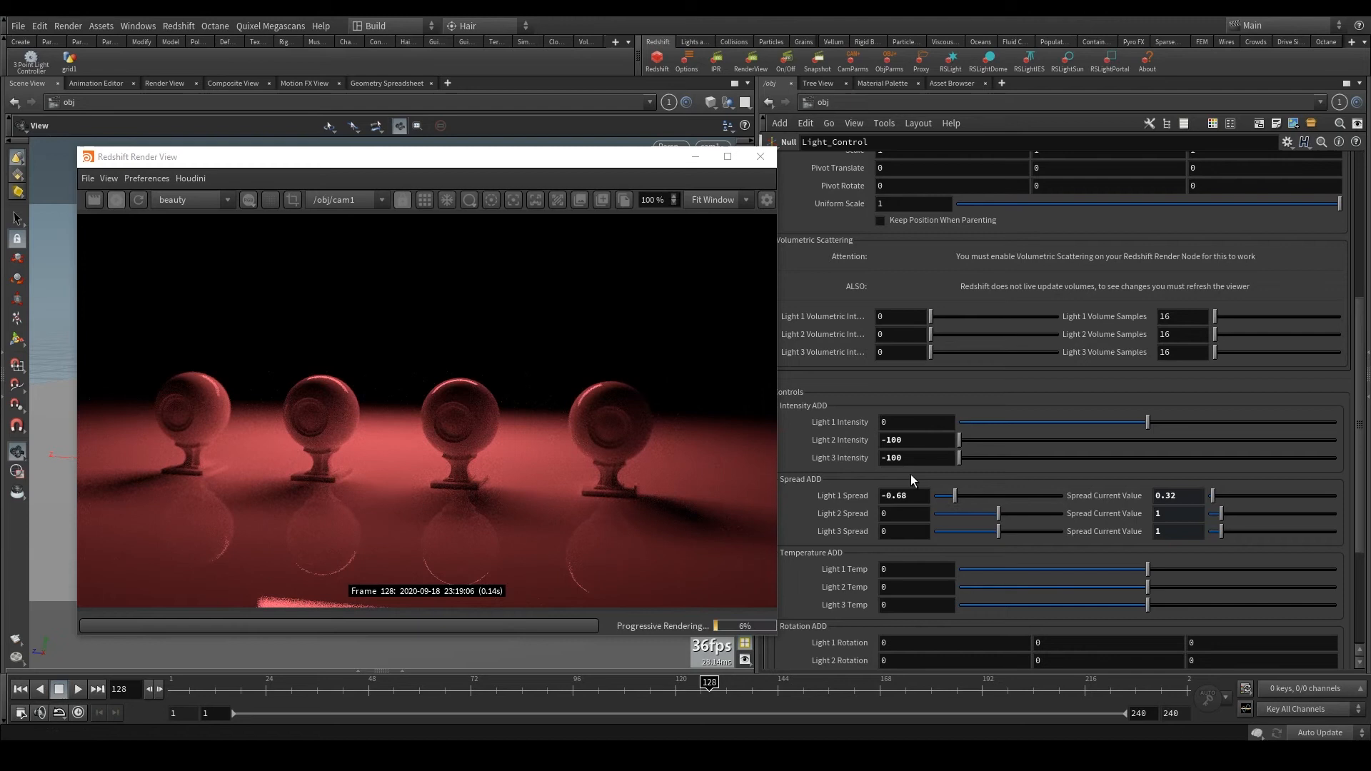
pyautogui.click(139, 199)
# - Tighten Light 1's Spread ADD to -0.89 and to -0.94, refreshing the render after each change
pyautogui.moveTo(955, 497); pyautogui.dragTo(942, 498)
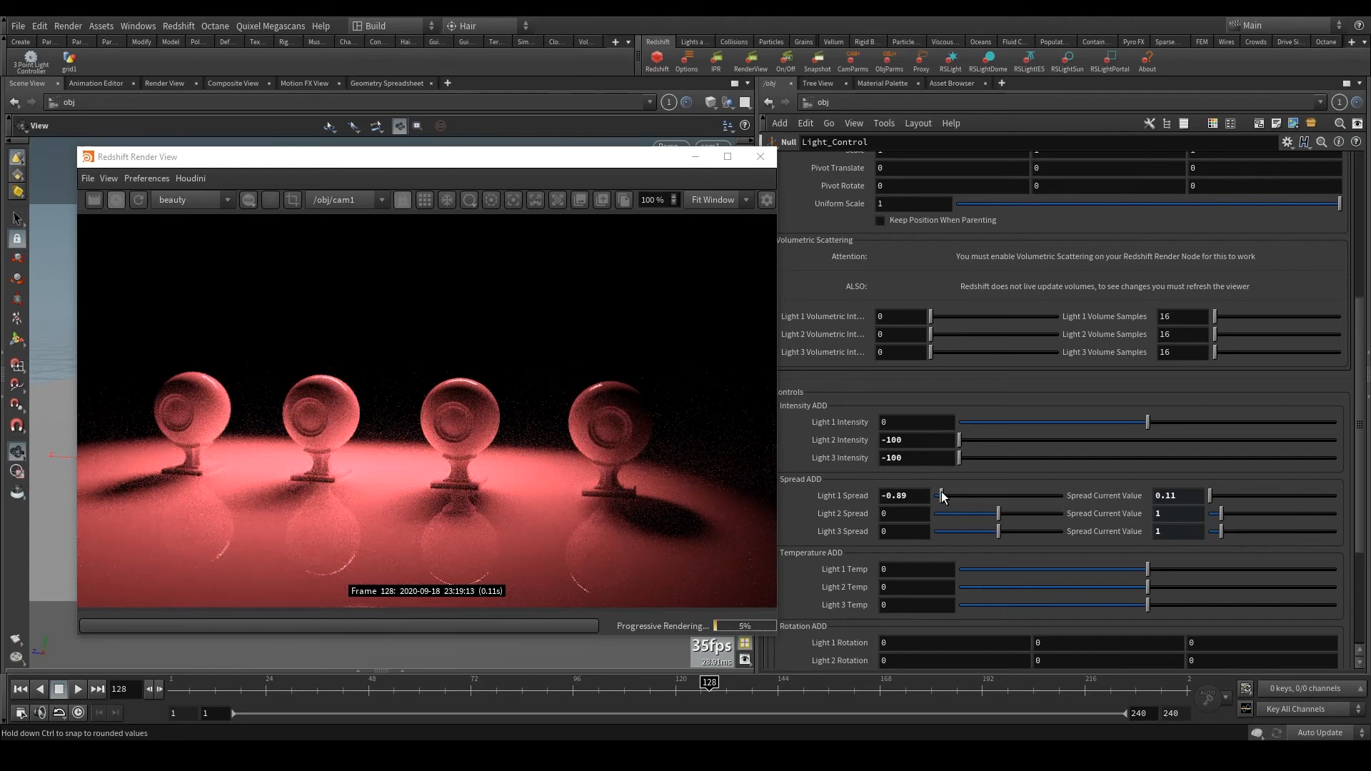
pyautogui.click(141, 201)
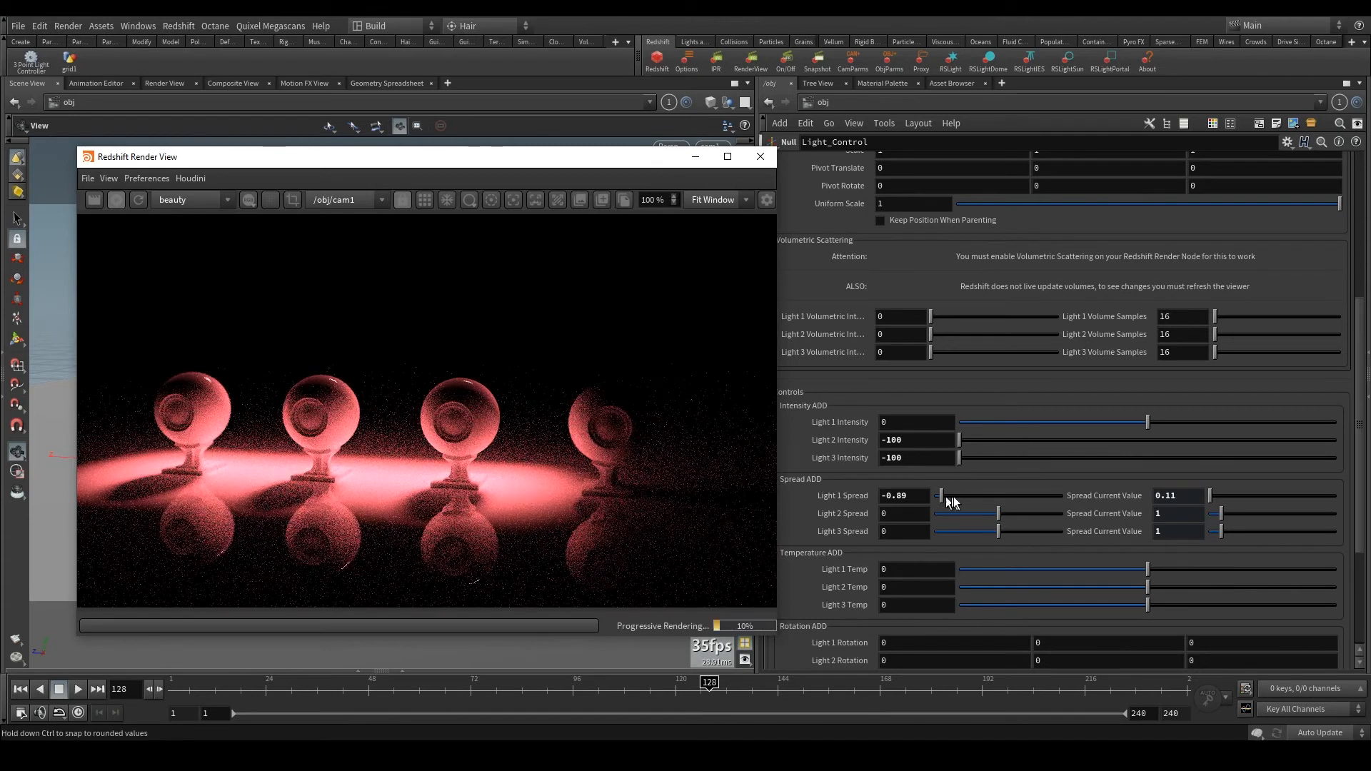
pyautogui.moveTo(948, 498); pyautogui.dragTo(939, 495)
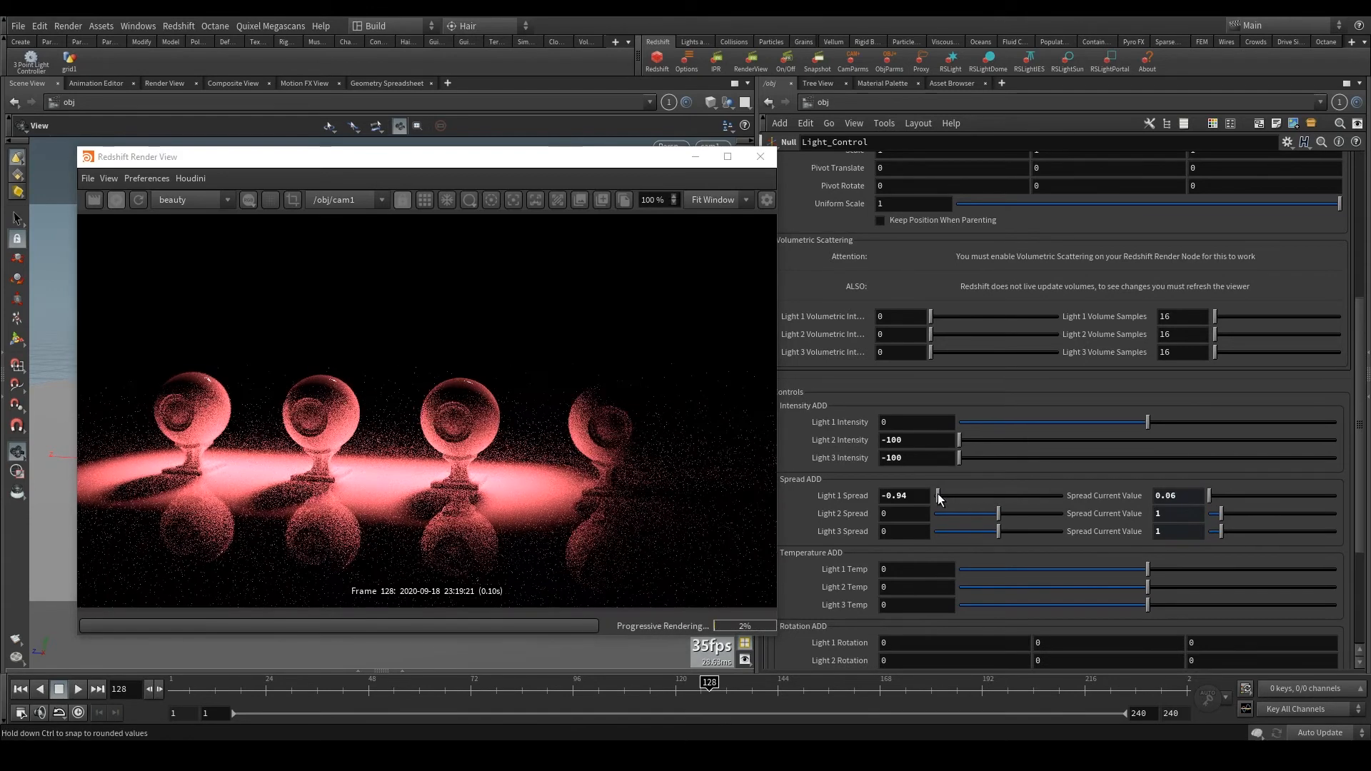
pyautogui.click(142, 195)
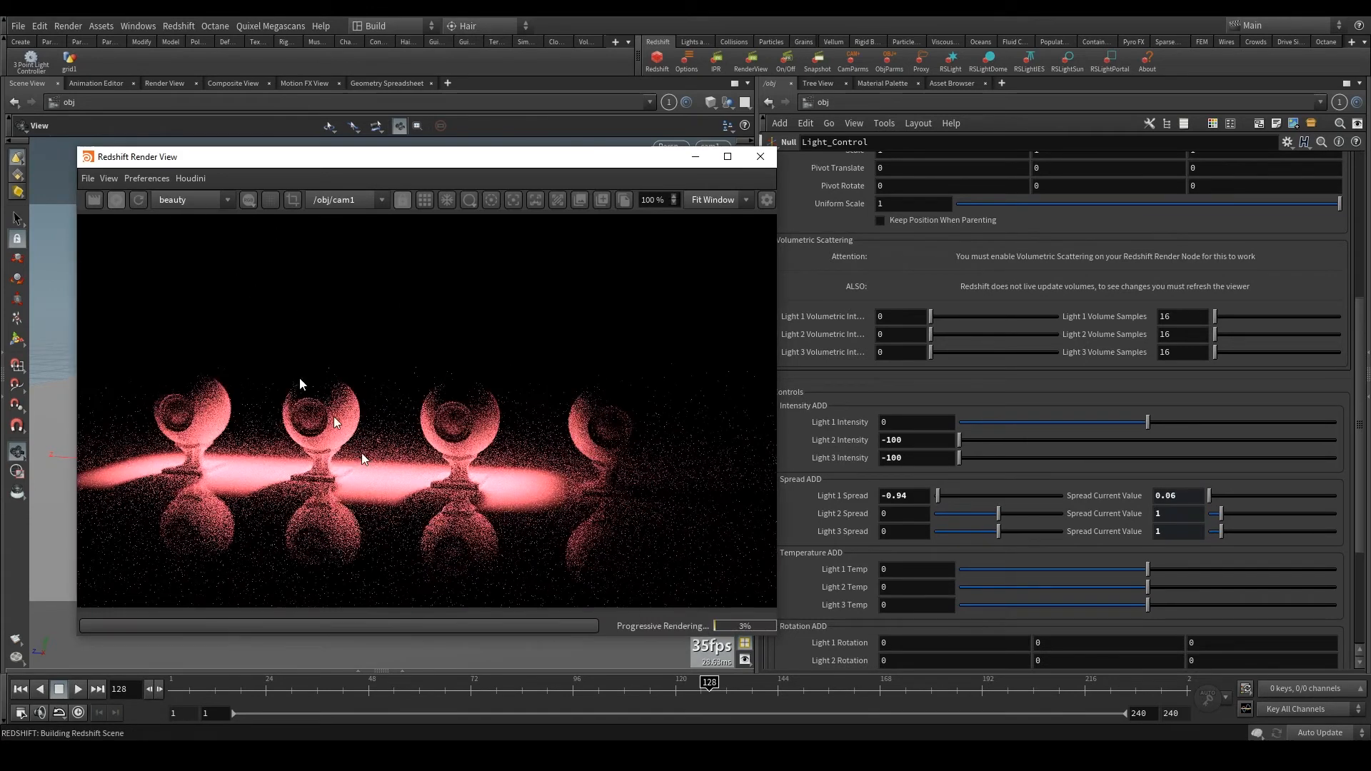
# - Uncover the viewport briefly to view the light, reset Light 1's Spread ADD to 0, and refresh the render
pyautogui.moveTo(355, 168); pyautogui.dragTo(861, 177)
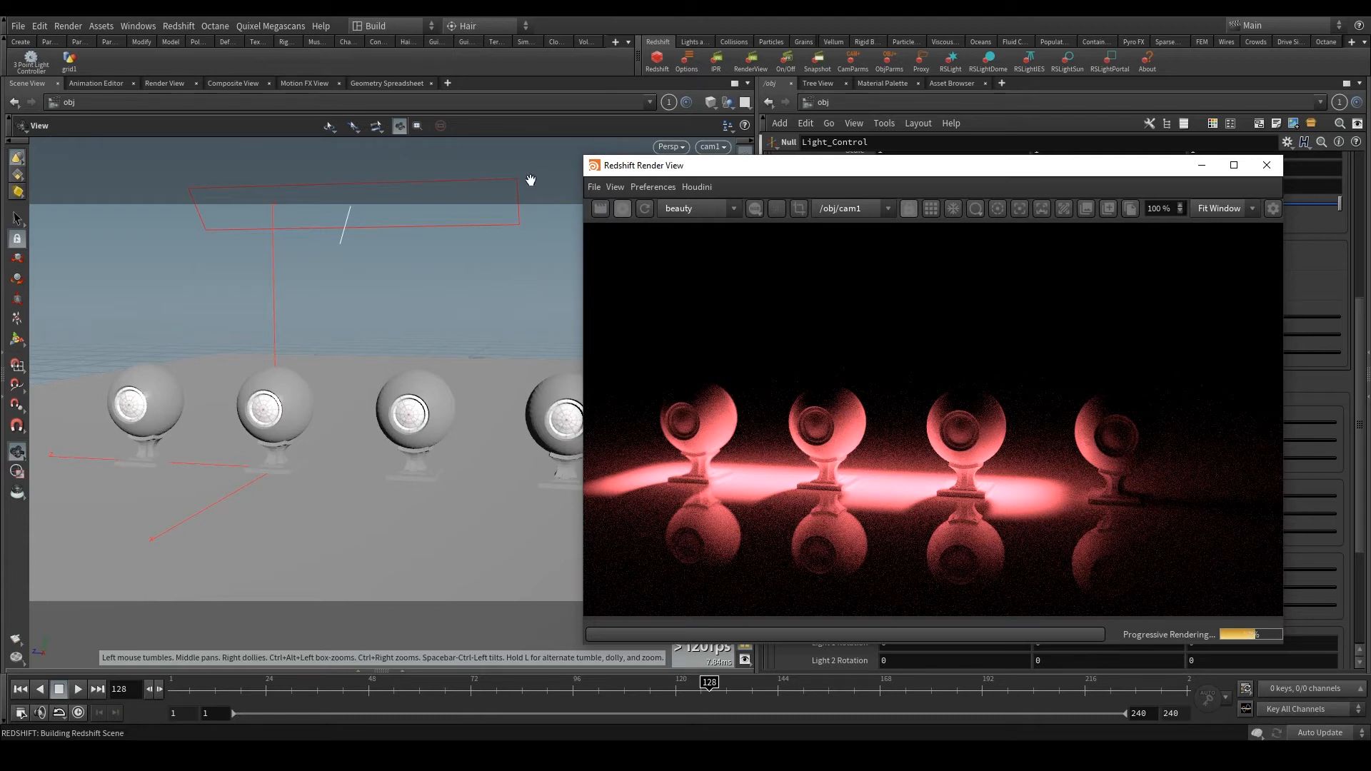
pyautogui.moveTo(788, 173); pyautogui.dragTo(364, 147)
pyautogui.doubleClick(924, 495)
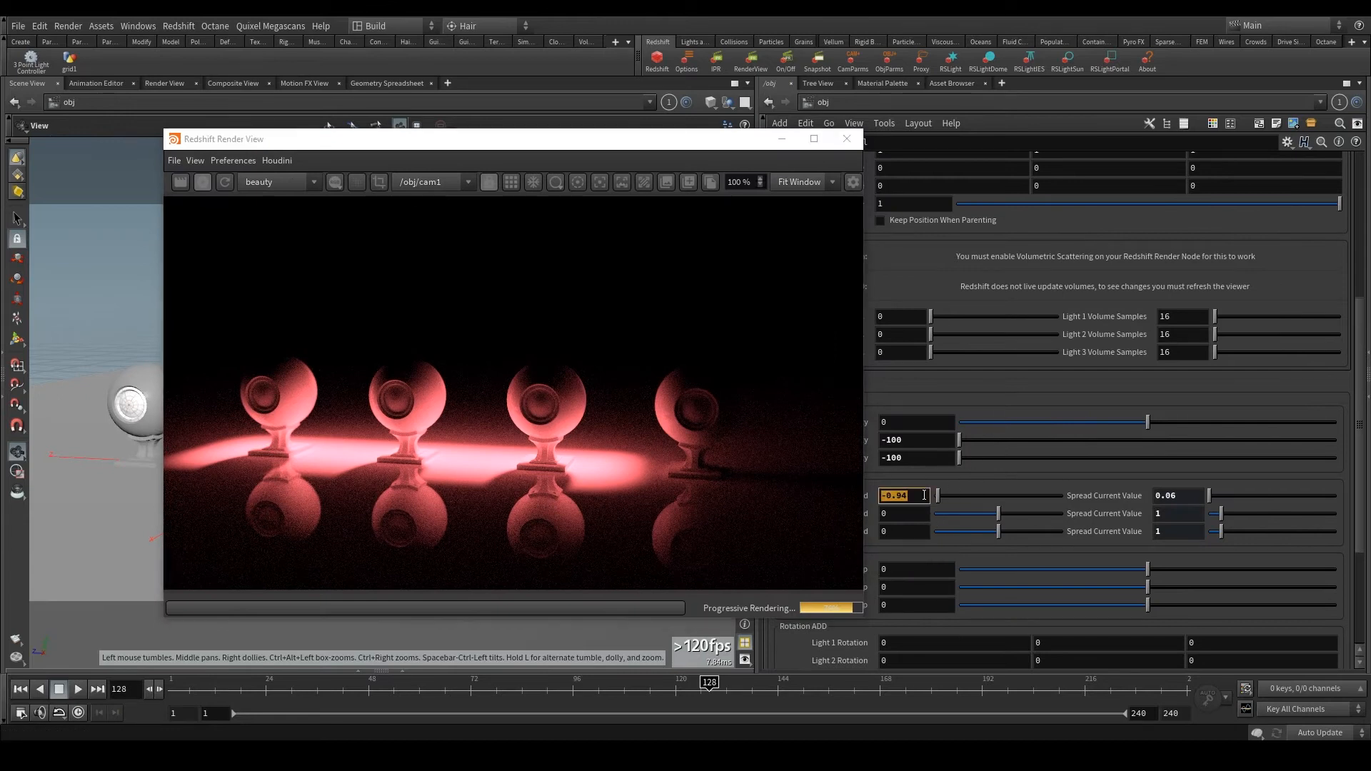
pyautogui.write('0')
pyautogui.press('Return')
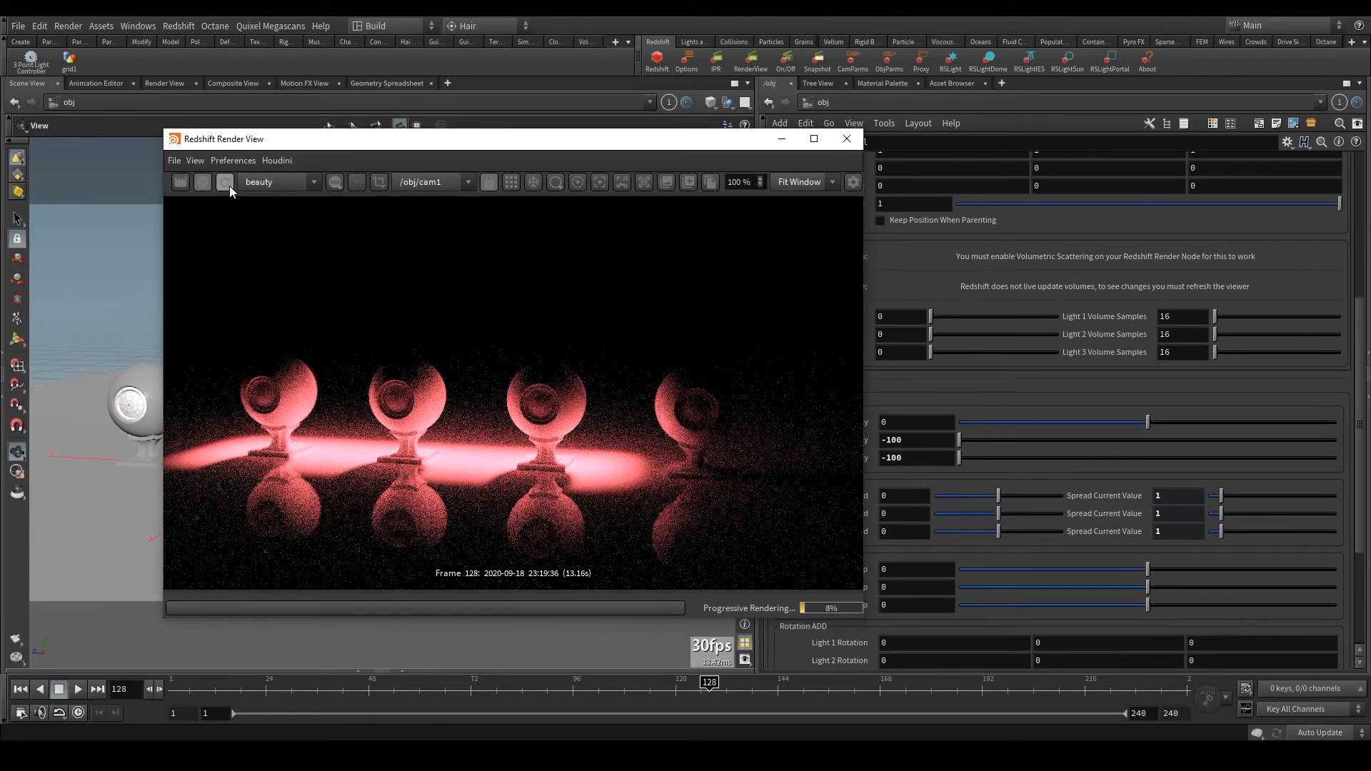
pyautogui.click(225, 182)
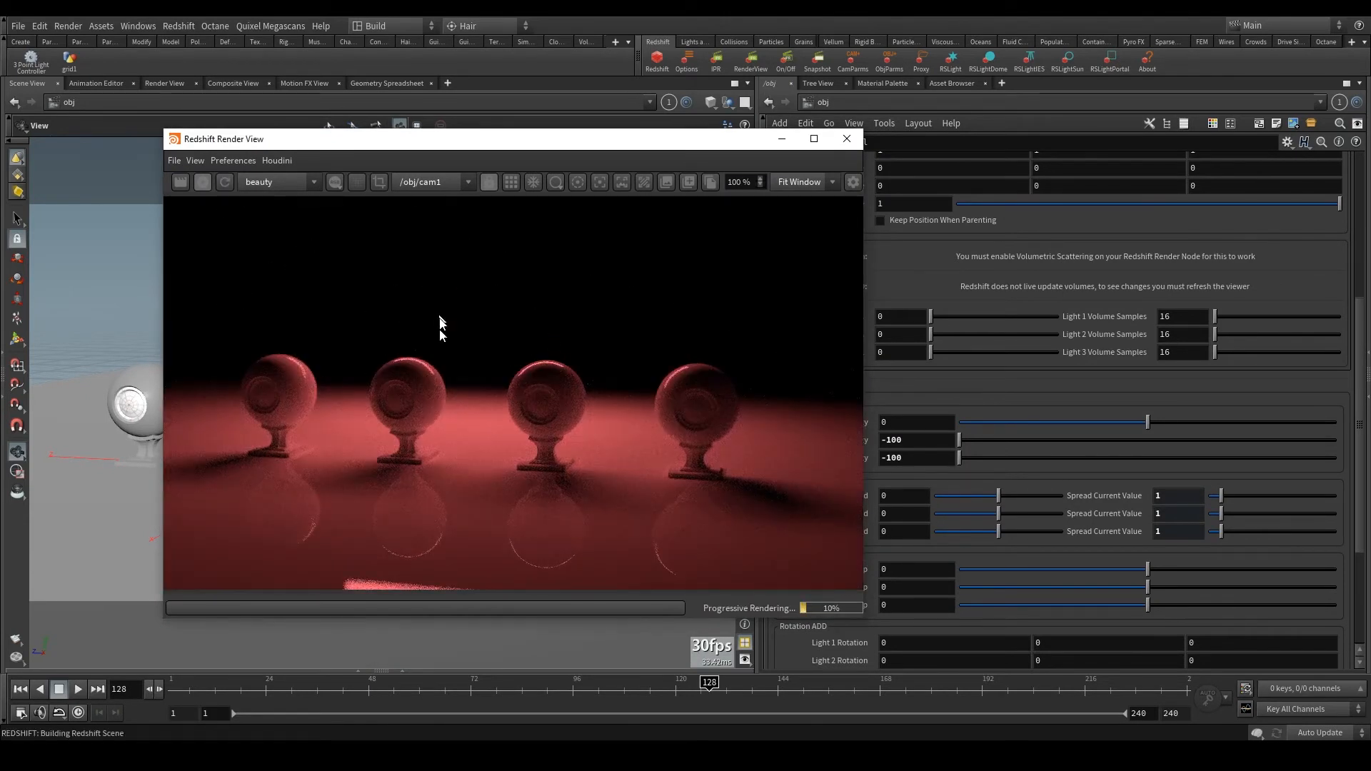
# - Move the render view aside to examine Light 1's outline in the viewport, and cover the viewport again
pyautogui.moveTo(457, 140); pyautogui.dragTo(689, 158)
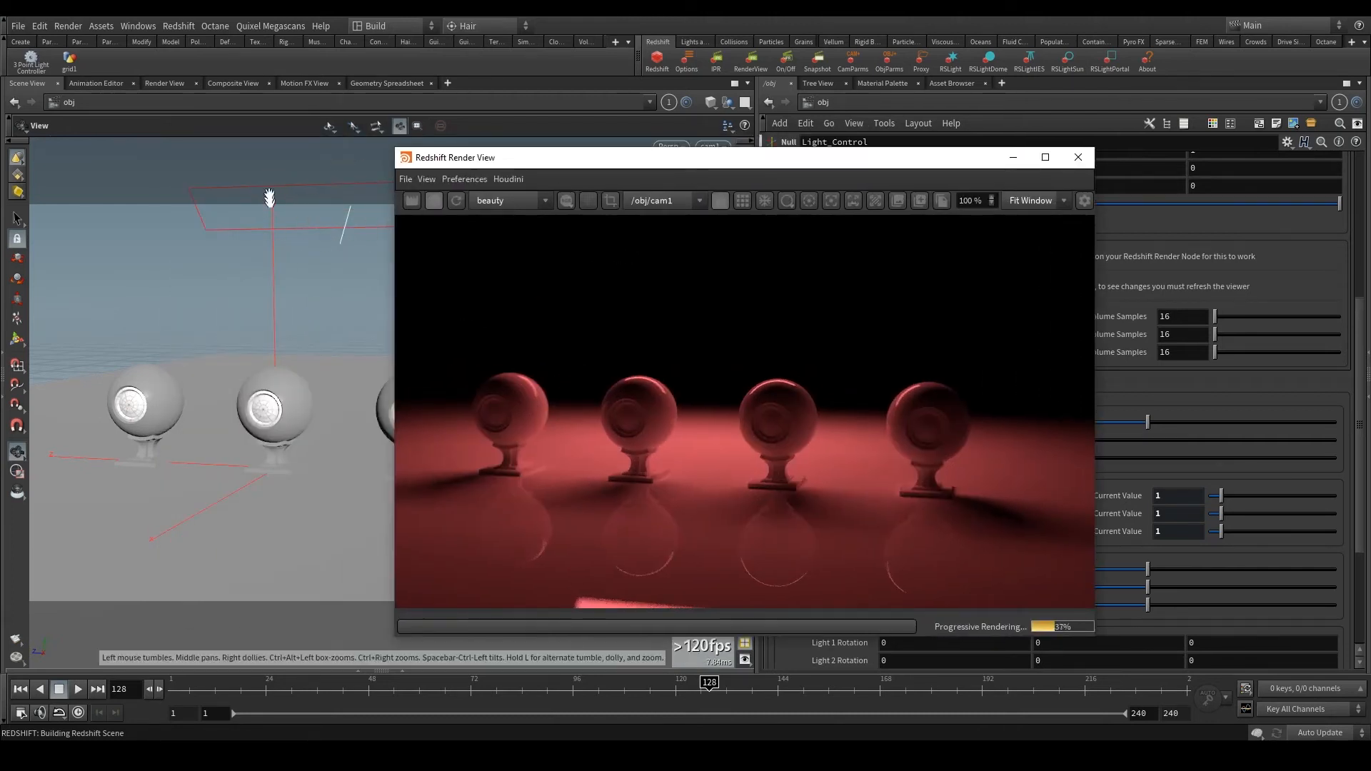
pyautogui.click(405, 179)
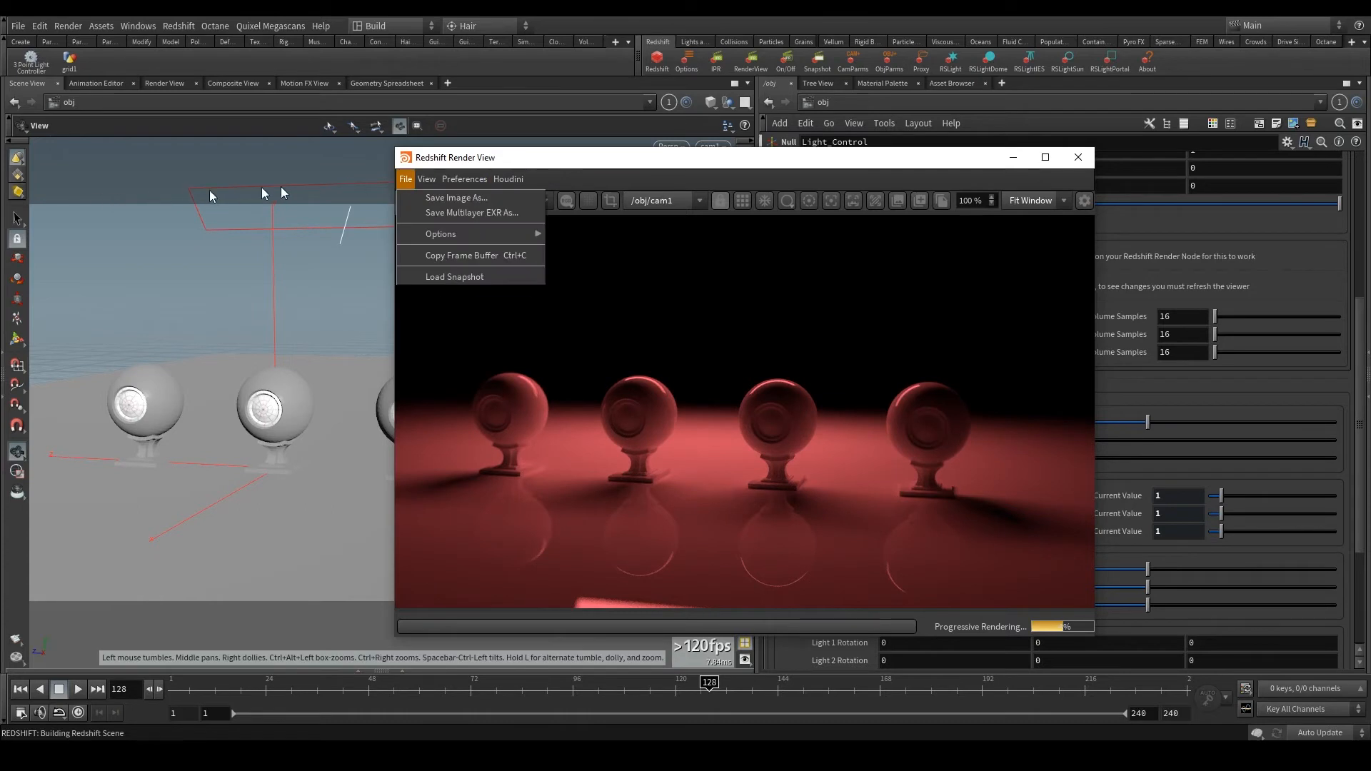
pyautogui.click(507, 163)
pyautogui.moveTo(508, 166); pyautogui.dragTo(222, 151)
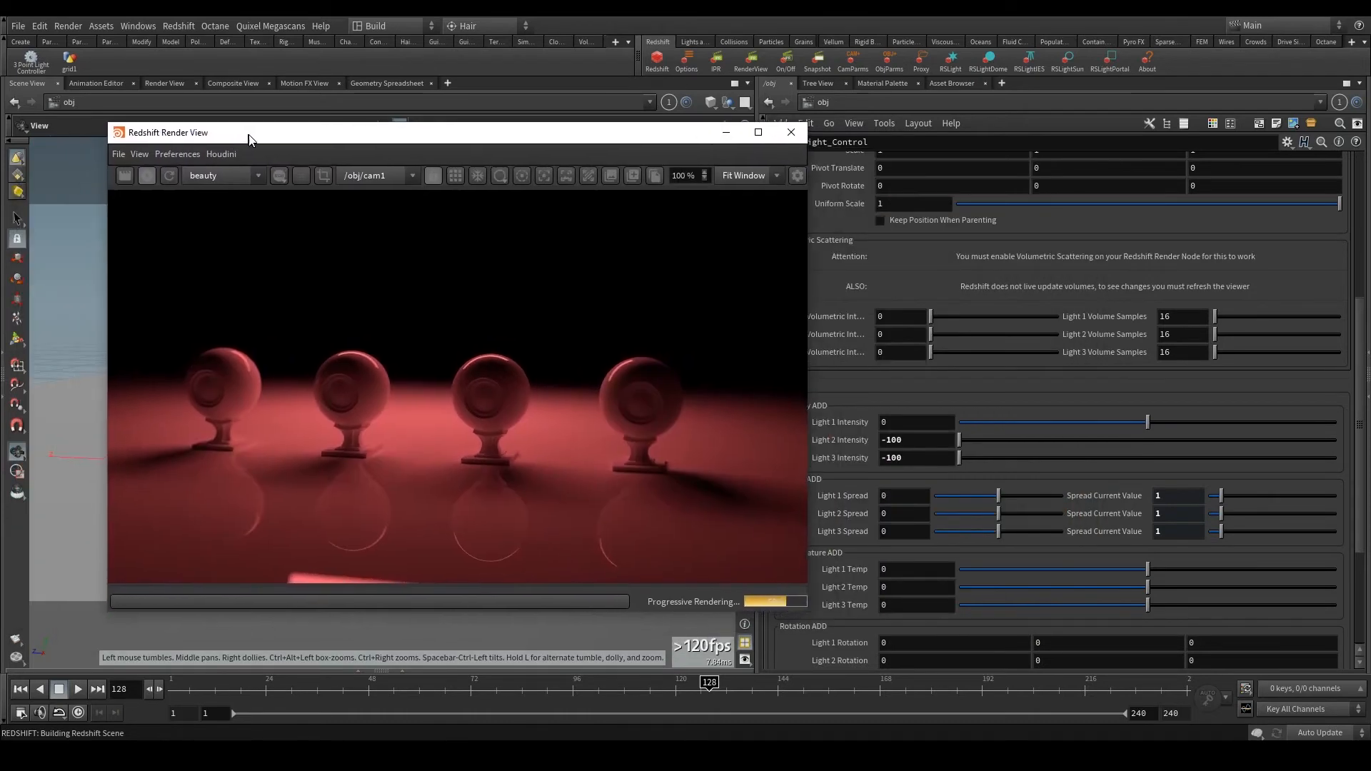
# - Try a Spread ADD of 0.08 on Light 1, reset it to 0, refresh the render, and move the render view clear of the parameters
pyautogui.moveTo(1005, 495)
pyautogui.mouseDown()
pyautogui.moveTo(1054, 491)
pyautogui.moveTo(976, 499)
pyautogui.moveTo(1004, 500)
pyautogui.mouseUp()
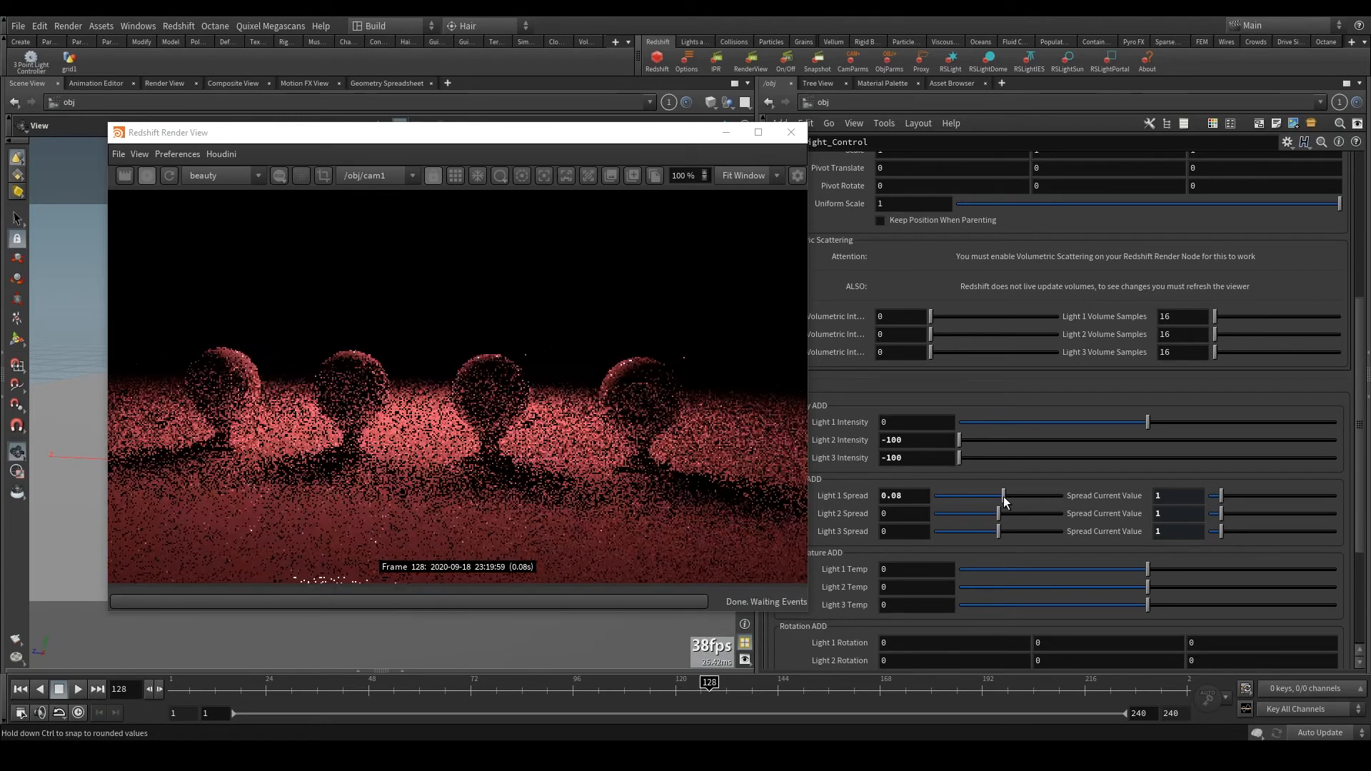
pyautogui.click(913, 499)
pyautogui.write('0')
pyautogui.press('Return')
pyautogui.click(171, 176)
pyautogui.moveTo(590, 140); pyautogui.dragTo(545, 125)
# - Set Light 1's Temperature ADD to -2486 and reset Intensity ADD to 0 for Lights 2 and 3
pyautogui.scroll(-1, 903, 472)
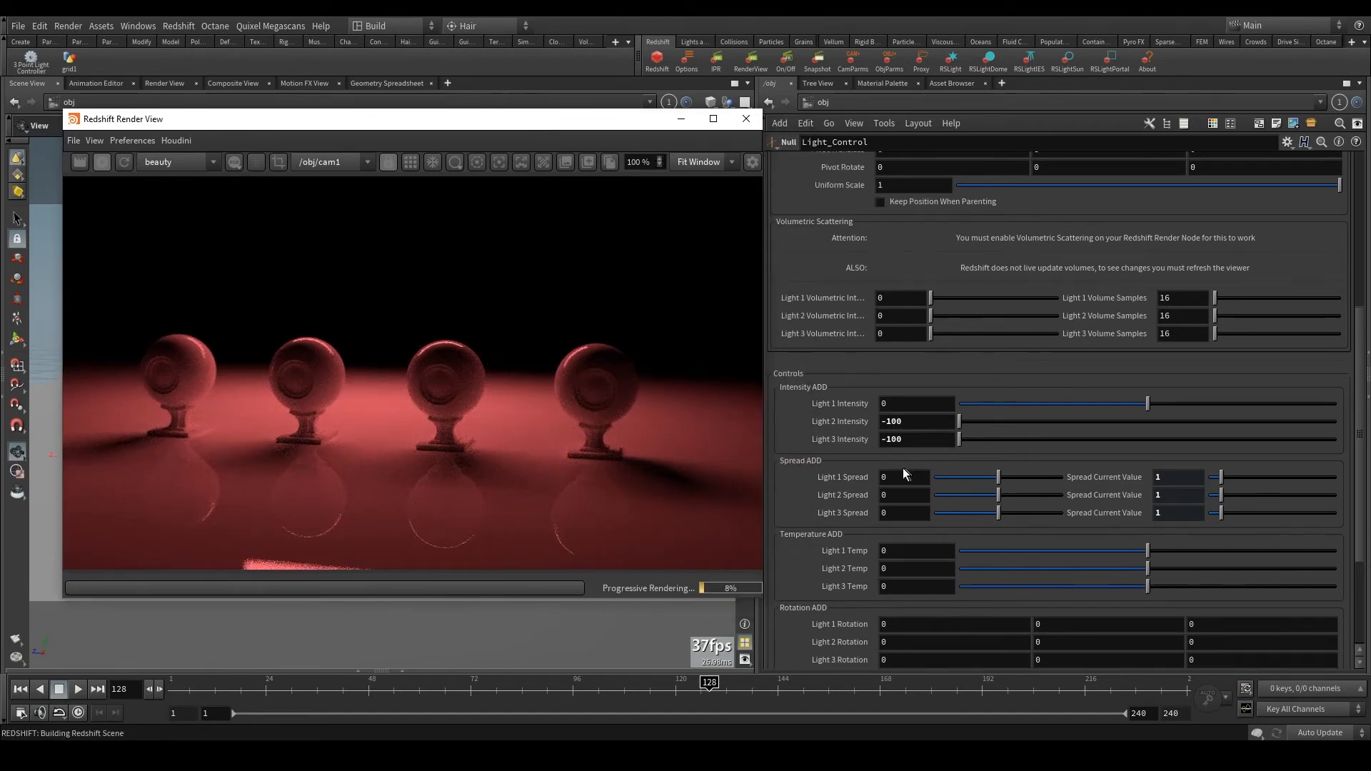
pyautogui.scroll(-1, 904, 470)
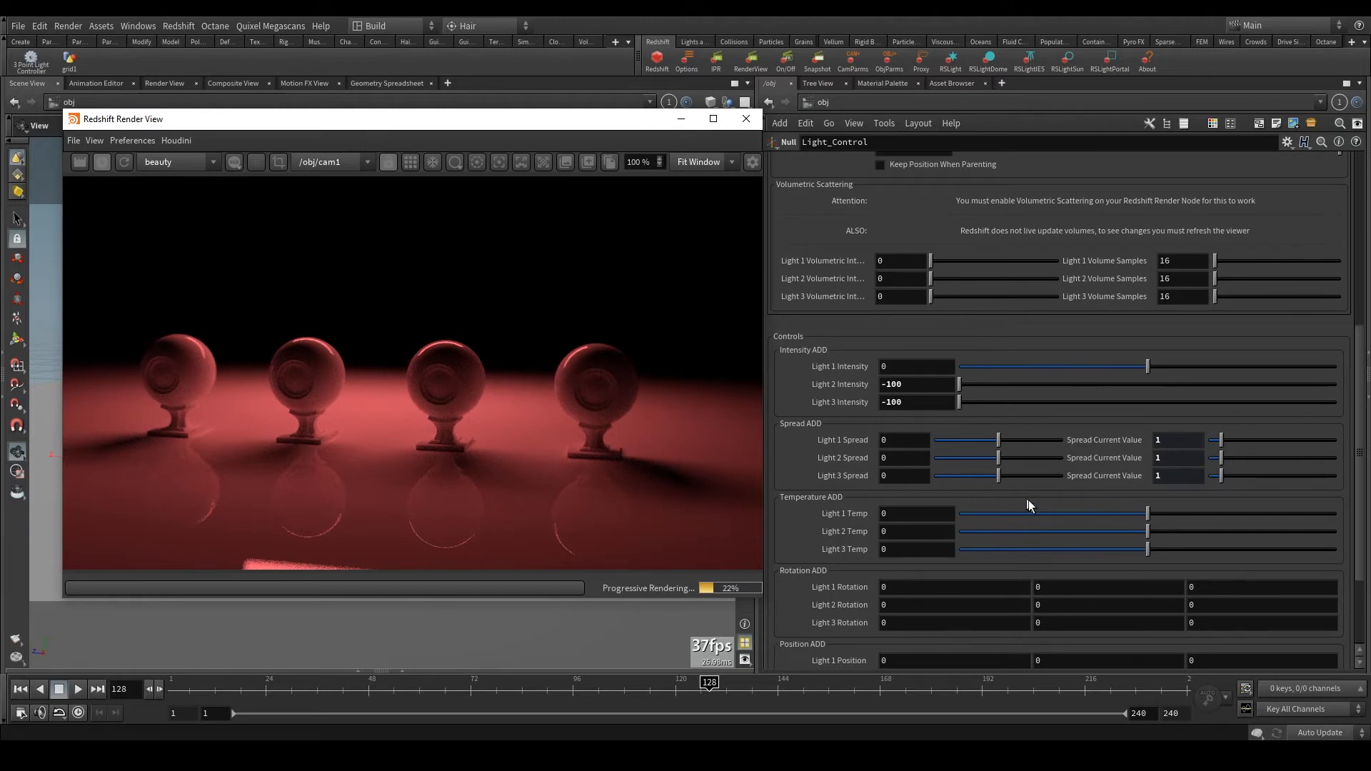
pyautogui.moveTo(1148, 514); pyautogui.dragTo(1103, 524)
pyautogui.scroll(1, 893, 413)
pyautogui.doubleClick(909, 406)
pyautogui.write('0')
pyautogui.press('Return')
pyautogui.doubleClick(915, 420)
pyautogui.write('0')
pyautogui.press('Return')
pyautogui.scroll(-2, 896, 524)
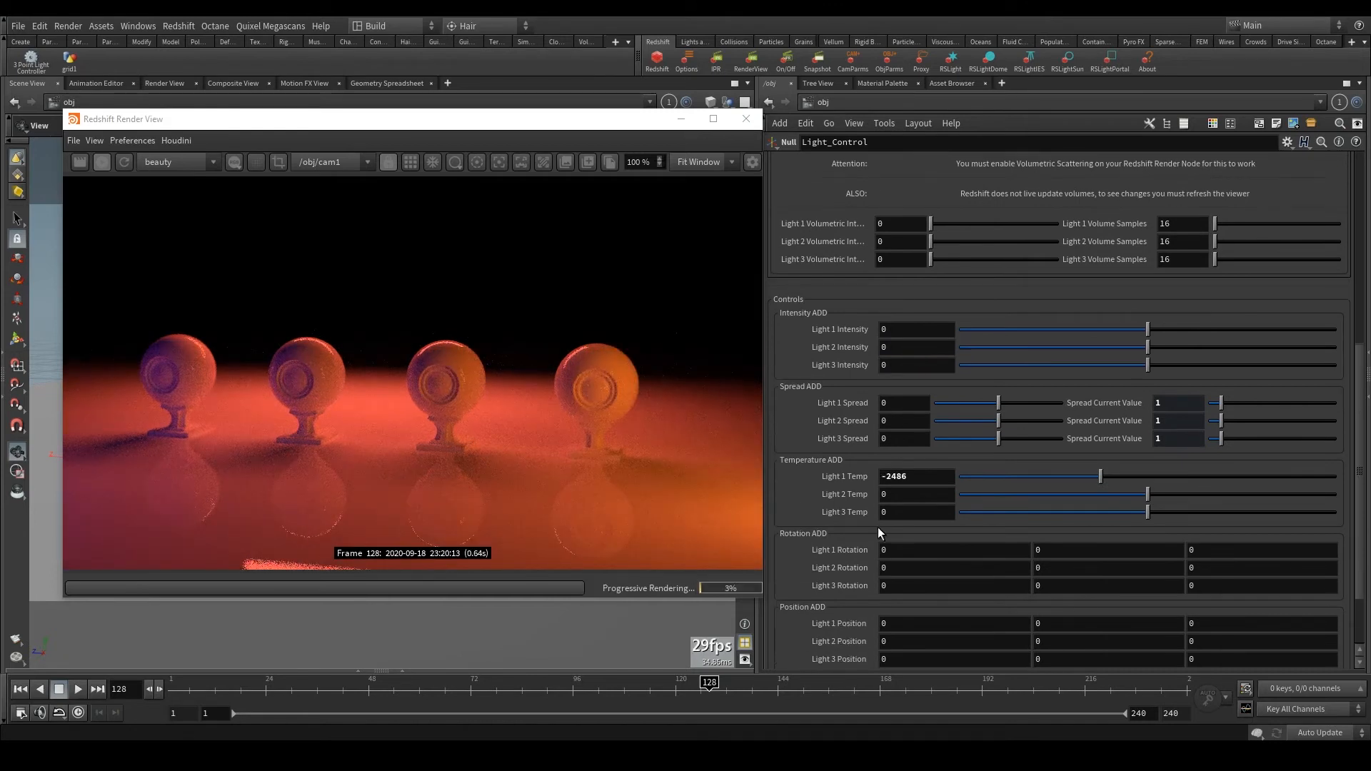
# - Try a Temperature ADD of about 1082 on Light 1 and reset it to 0
pyautogui.scroll(-1, 880, 529)
pyautogui.moveTo(1101, 458); pyautogui.dragTo(1172, 463)
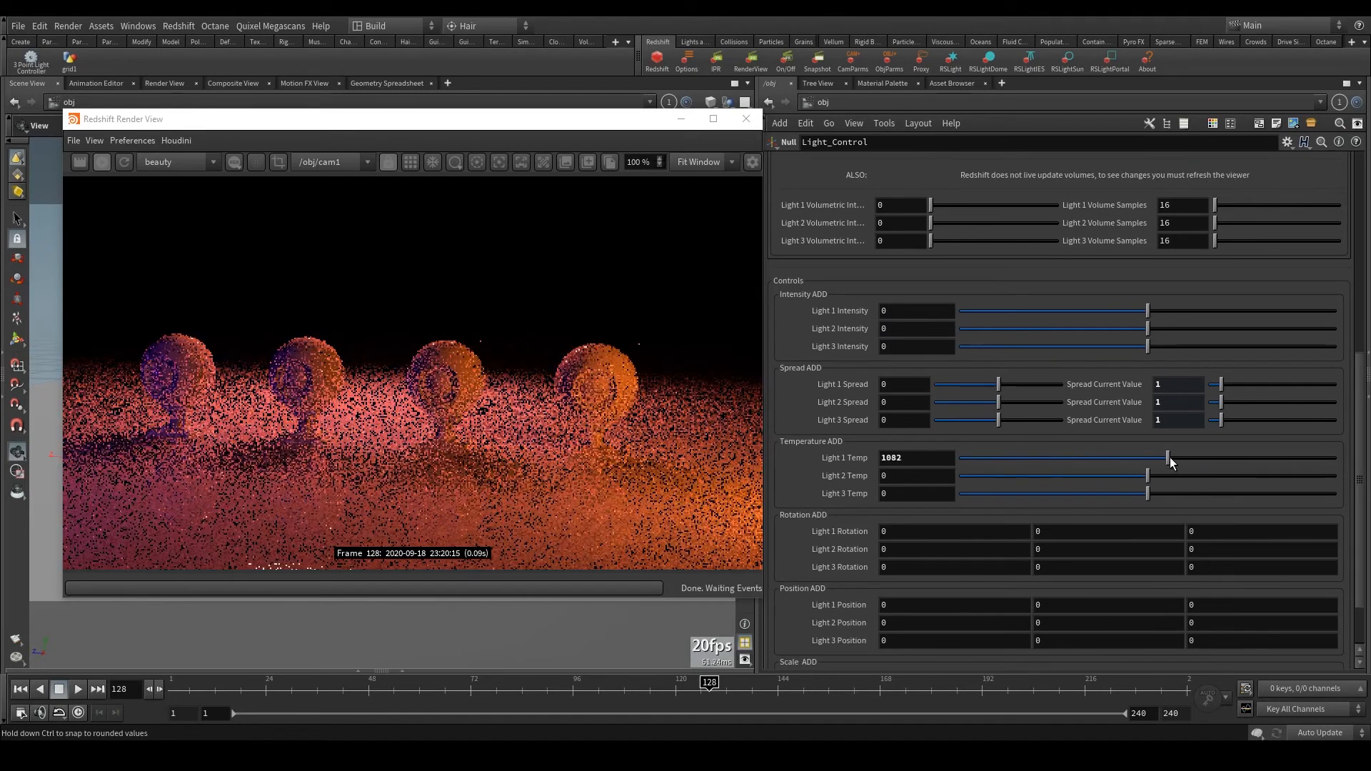
pyautogui.click(937, 461)
pyautogui.doubleClick(937, 461)
pyautogui.write('0')
pyautogui.press('Return')
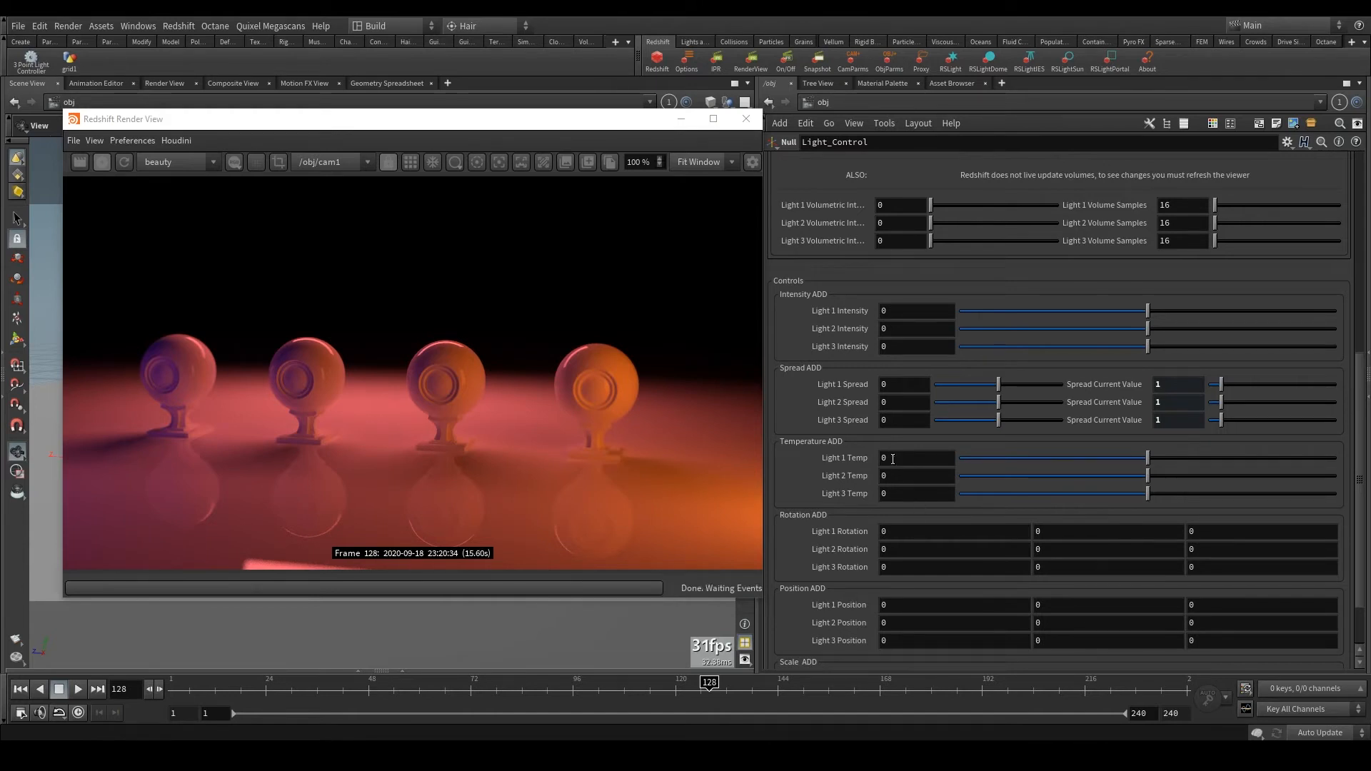
# - Try a Temperature ADD of 19 on Light 1, nudge it further, and reset it to 0
pyautogui.write('19')
pyautogui.press('Return')
pyautogui.moveTo(1137, 460)
pyautogui.mouseDown()
pyautogui.moveTo(1033, 461)
pyautogui.moveTo(1240, 465)
pyautogui.moveTo(1336, 448)
pyautogui.moveTo(1148, 461)
pyautogui.mouseUp()
pyautogui.doubleClick(918, 458)
pyautogui.write('0')
pyautogui.press('Return')
pyautogui.scroll(-2, 847, 476)
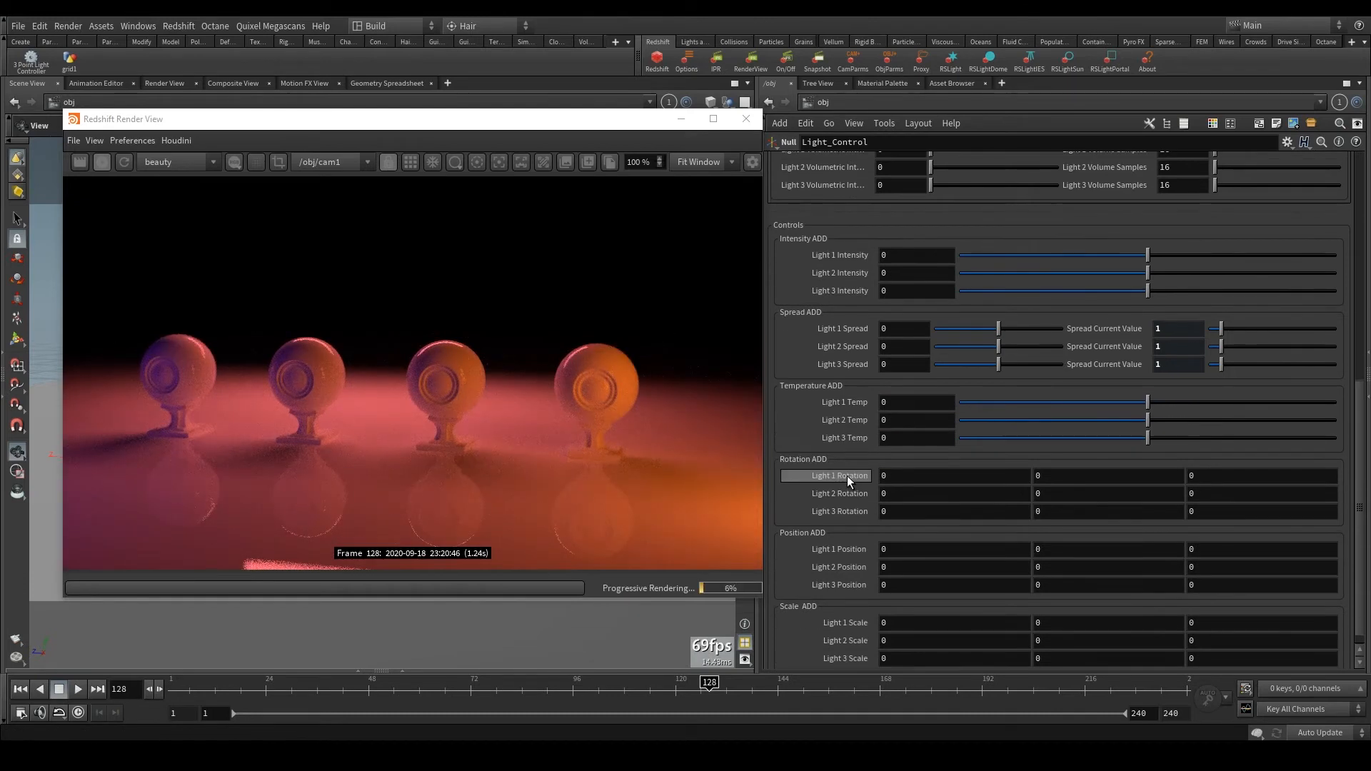
pyautogui.scroll(-1, 847, 493)
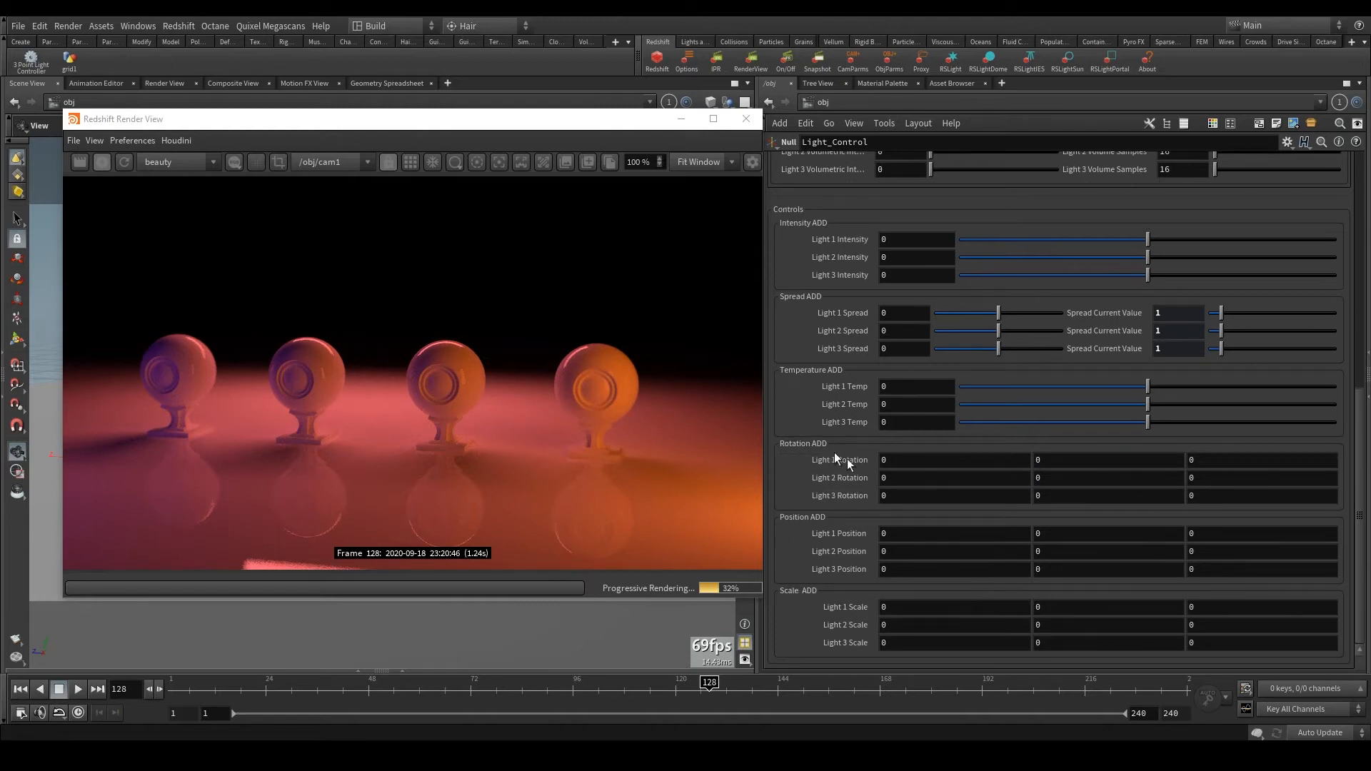
# - Close the render view and try different Rotation ADD X values on Light 1 against the viewport
pyautogui.moveTo(583, 131); pyautogui.dragTo(979, 170)
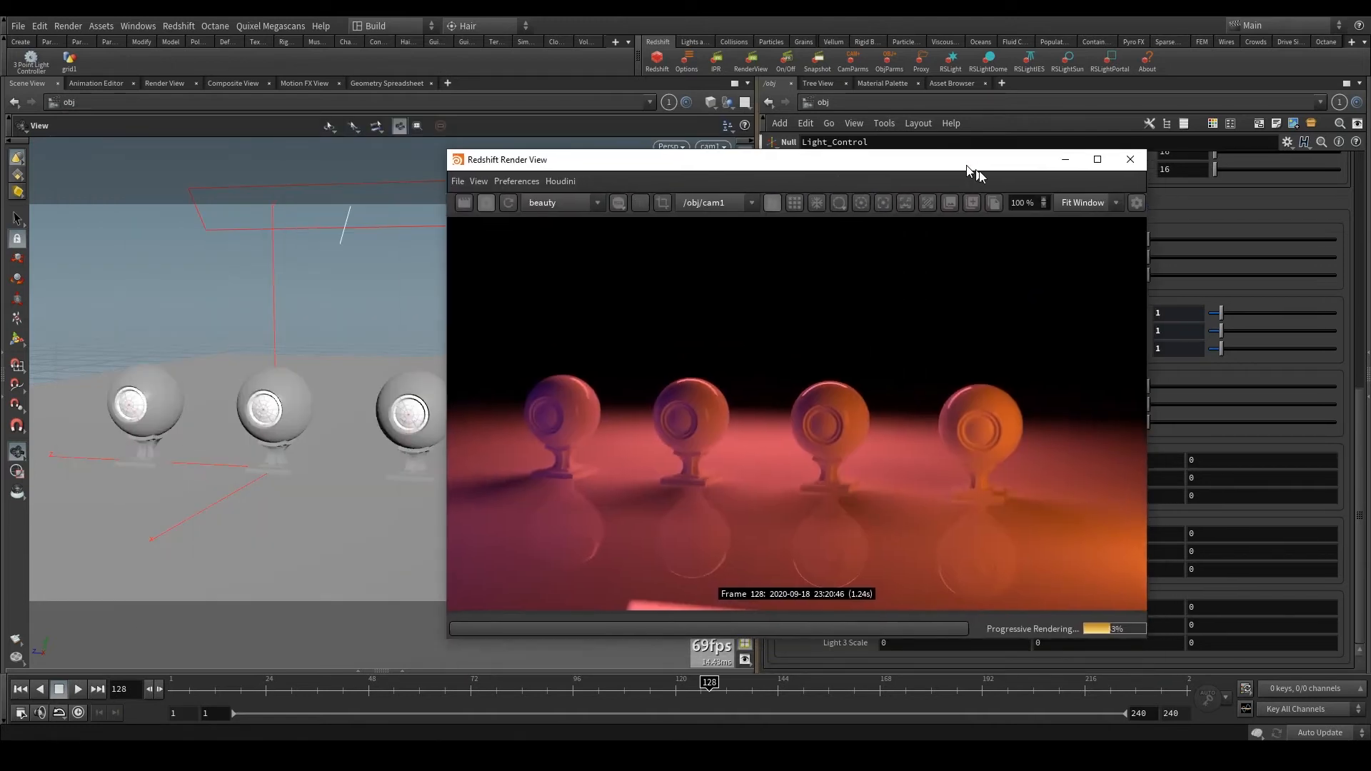
pyautogui.click(1130, 159)
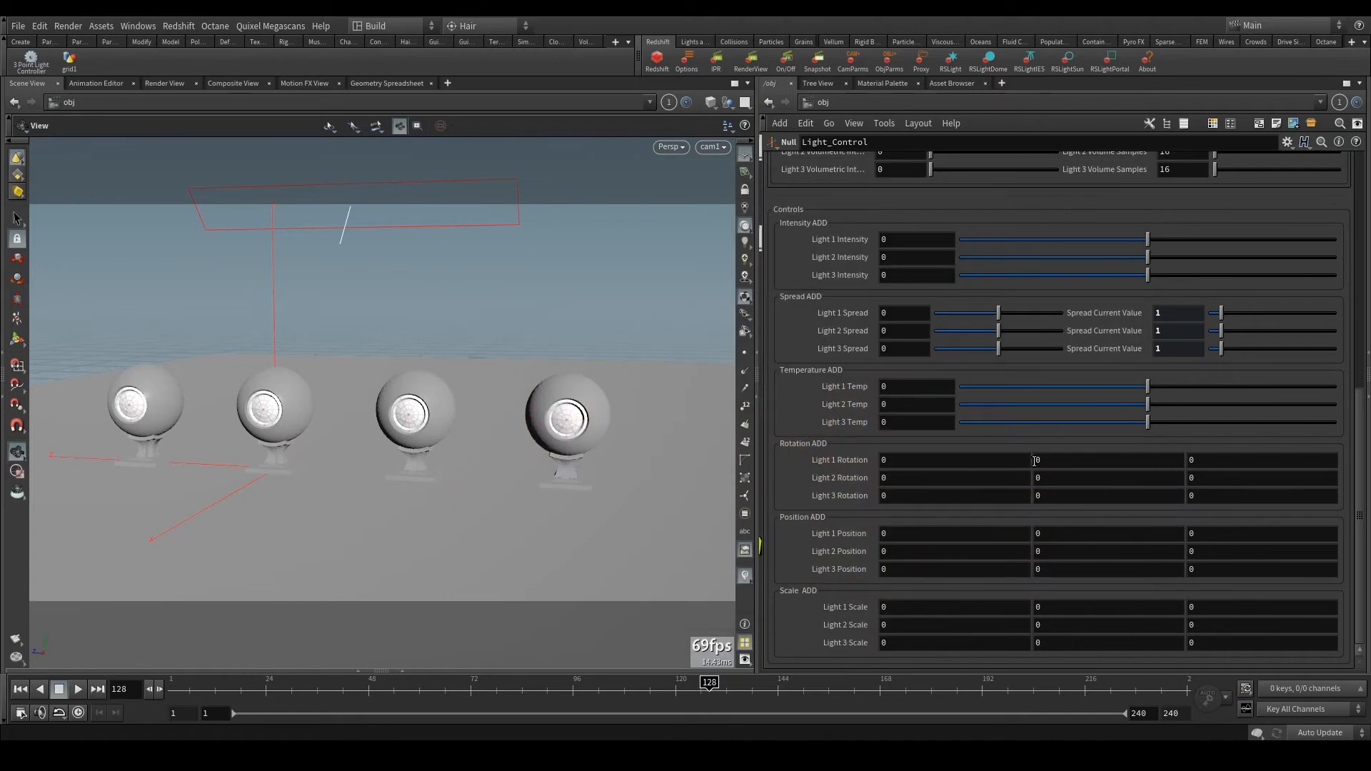
pyautogui.moveTo(986, 461); pyautogui.dragTo(544, 522, button='middle')
pyautogui.moveTo(971, 460)
pyautogui.mouseDown(button='middle')
pyautogui.moveTo(982, 436)
pyautogui.moveTo(1264, 440)
pyautogui.moveTo(982, 443)
pyautogui.mouseUp(button='middle')
# - With the render view reopened over the viewport, set Light 1's Rotation ADD to 35.4882 in X and 89.7 in Y, and Position ADD X to 5.4
pyautogui.click(753, 61)
pyautogui.moveTo(671, 141); pyautogui.dragTo(320, 124)
pyautogui.moveTo(933, 465); pyautogui.dragTo(1172, 479, button='middle')
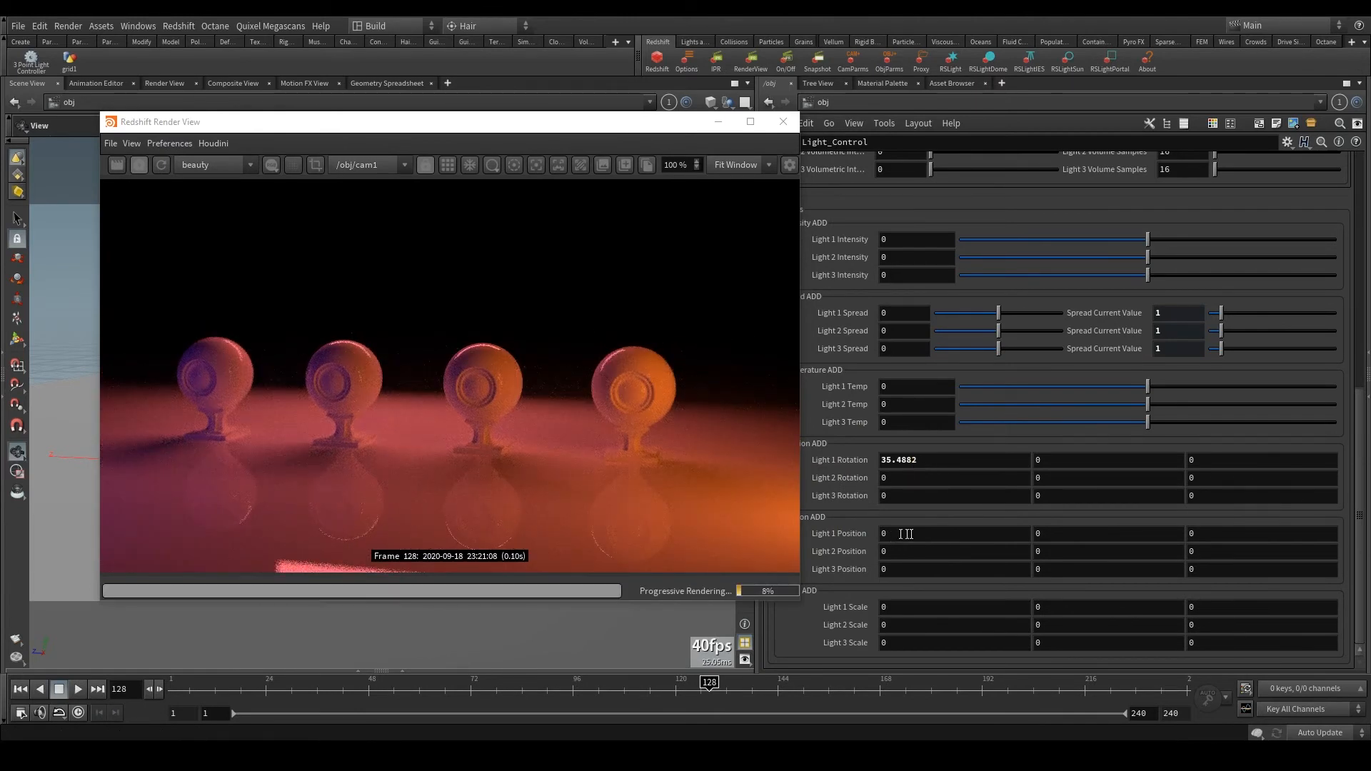
pyautogui.moveTo(1068, 457); pyautogui.dragTo(1343, 433, button='middle')
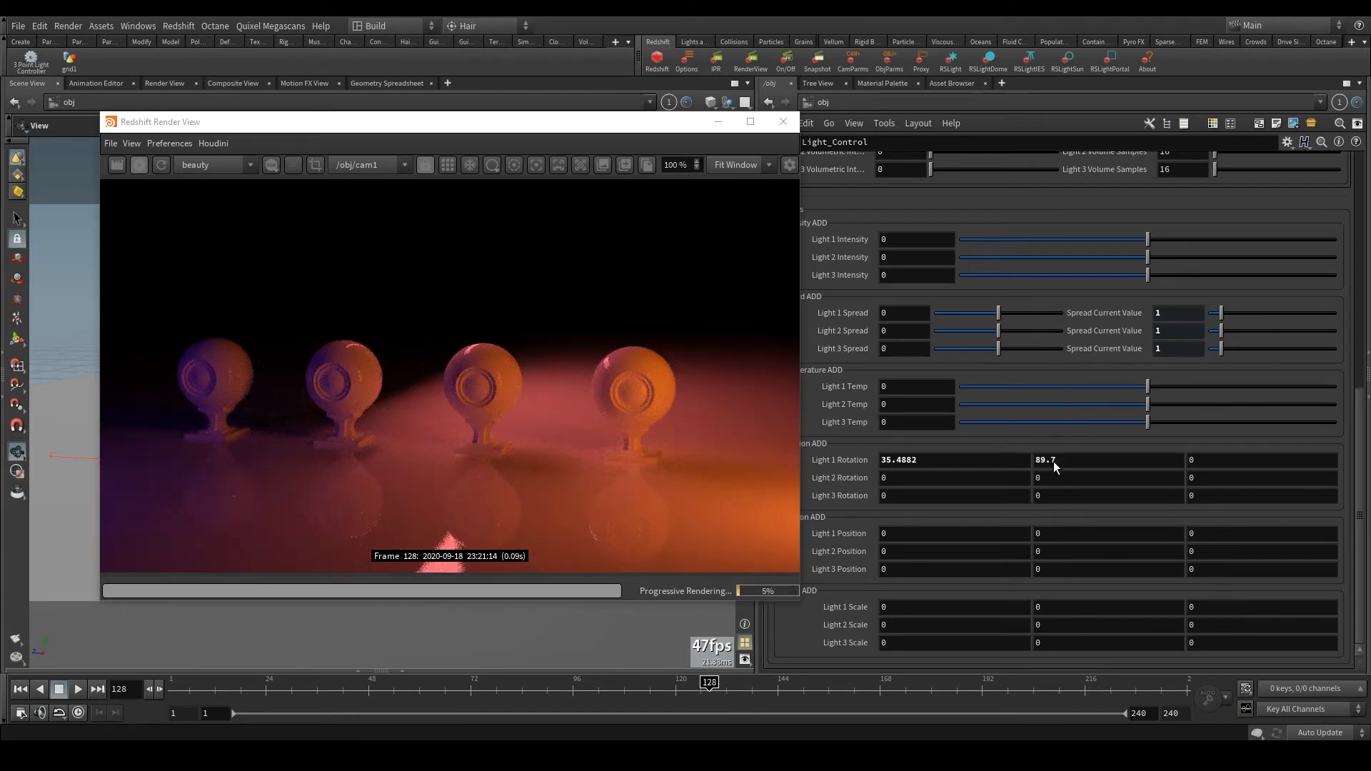
pyautogui.moveTo(910, 534); pyautogui.dragTo(917, 539, button='middle')
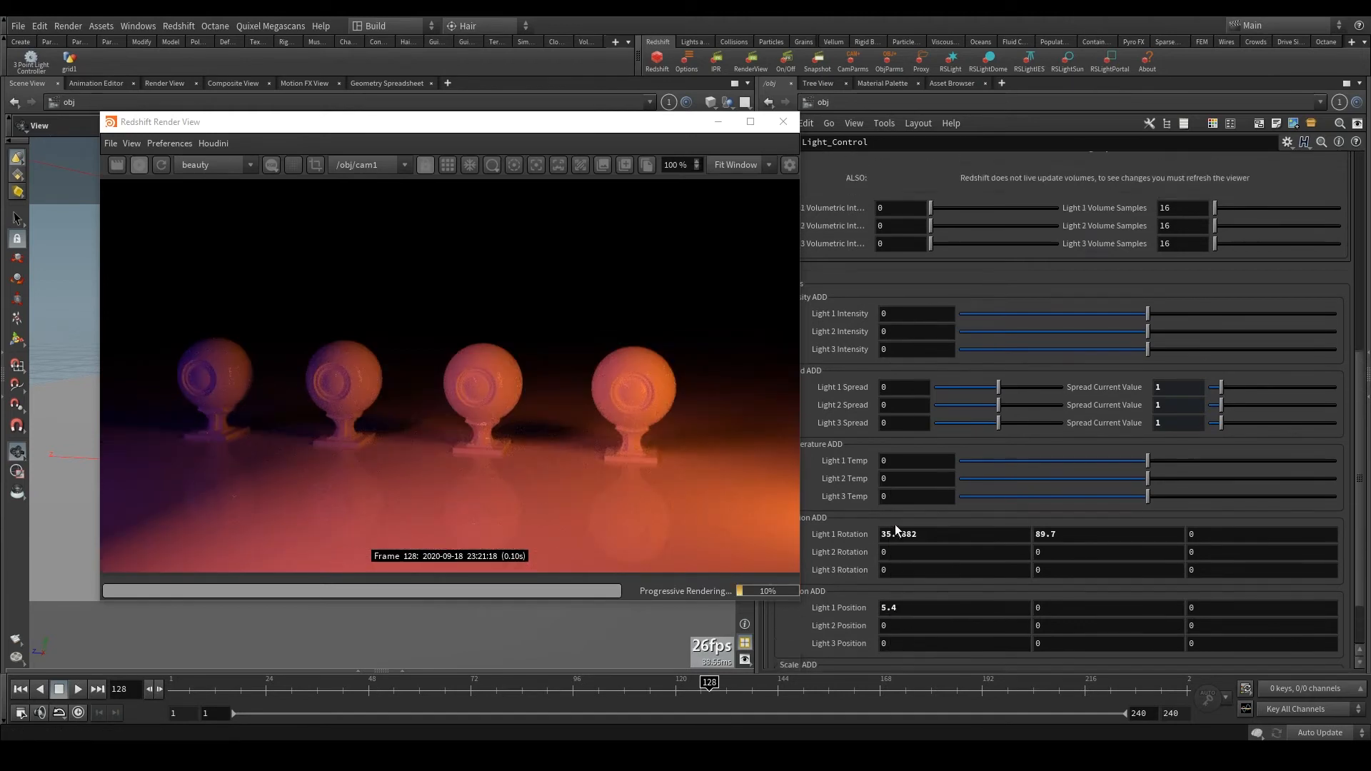
# - Try a Rotation ADD X of 43.9882 on Light 1 and reset its X and Y rotation to their defaults
pyautogui.scroll(5, 903, 529)
pyautogui.scroll(-3, 912, 530)
pyautogui.scroll(-1, 912, 532)
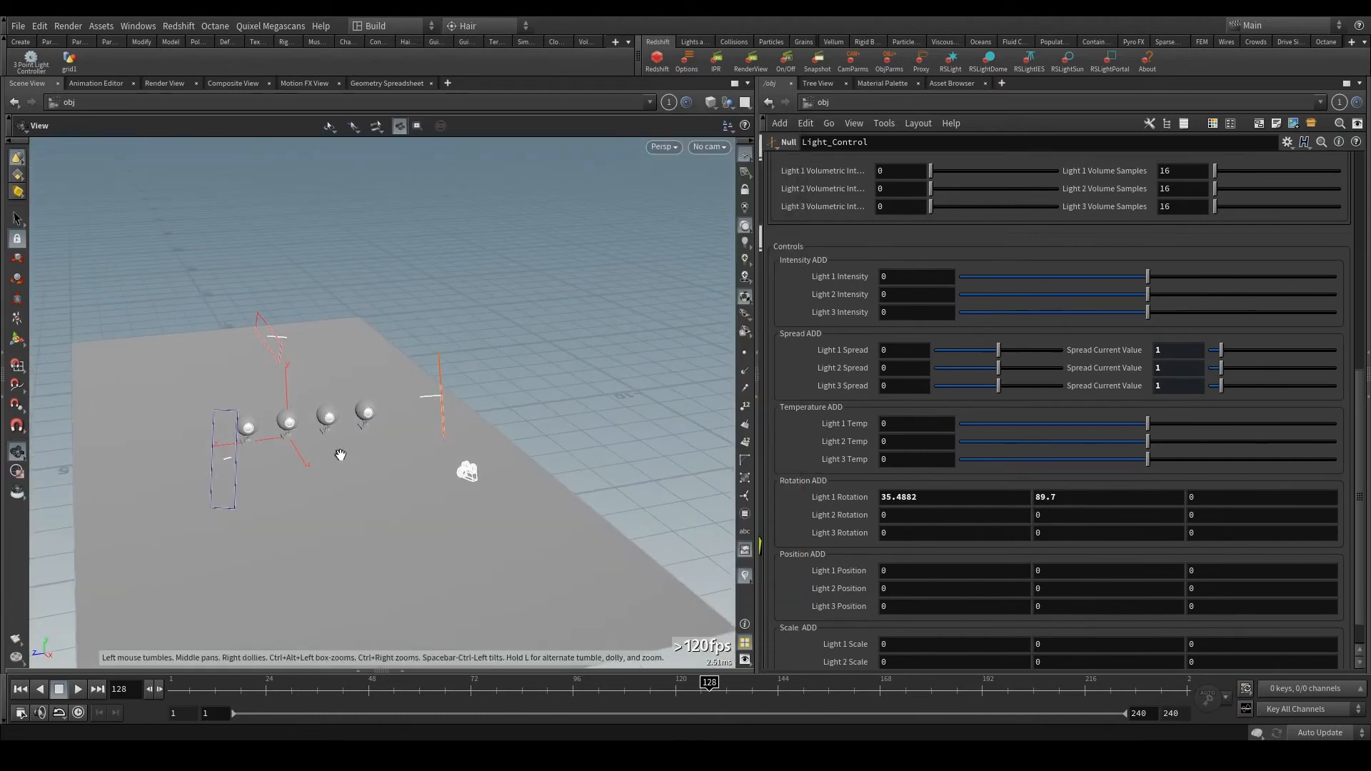
pyautogui.moveTo(947, 497)
pyautogui.mouseDown(button='middle')
pyautogui.moveTo(961, 497)
pyautogui.moveTo(948, 497)
pyautogui.mouseUp(button='middle')
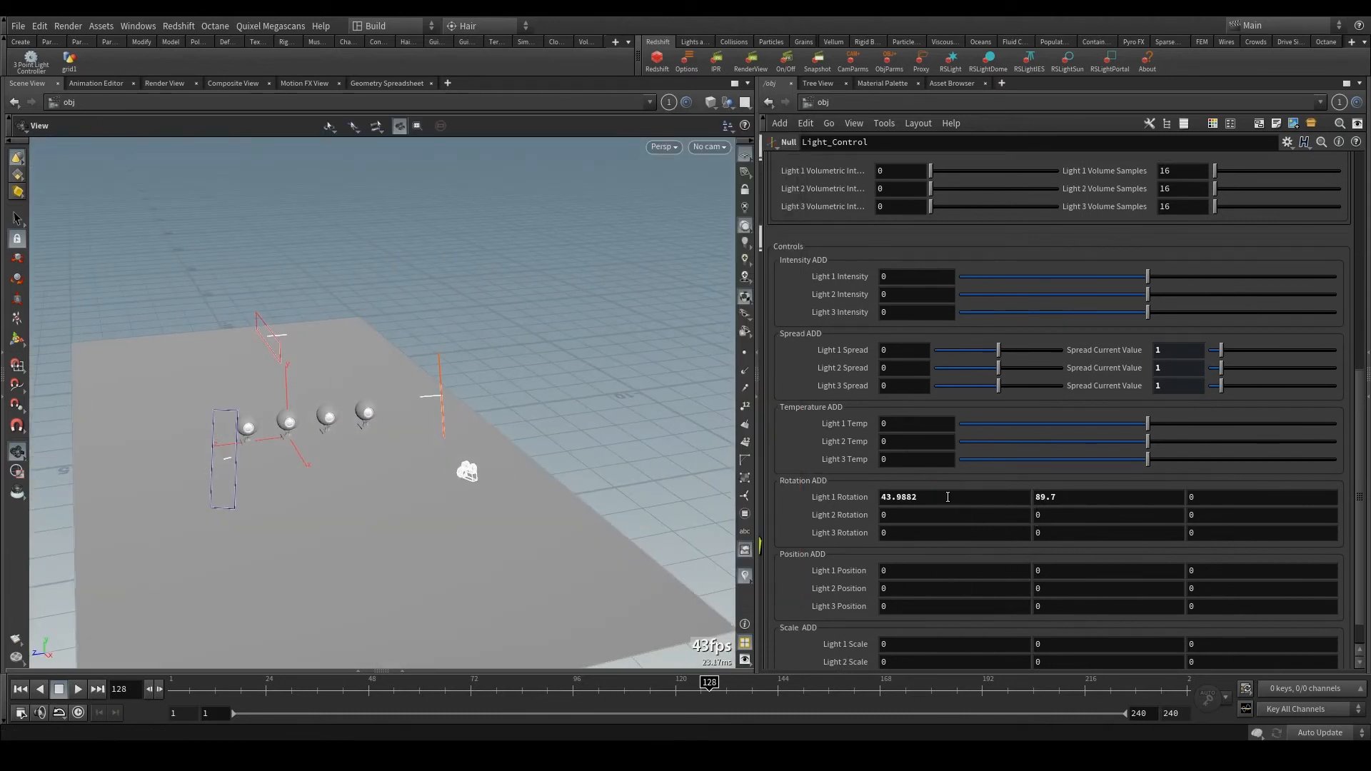
pyautogui.keyDown('ctrl'); pyautogui.middleClick(948, 497); pyautogui.keyUp('ctrl')
pyautogui.keyDown('ctrl'); pyautogui.middleClick(1035, 498); pyautogui.keyUp('ctrl')
# - Try shifting Light 1 in X and Light 2 in Y with Position ADD, undoing each change
pyautogui.moveTo(265, 463); pyautogui.dragTo(509, 547)
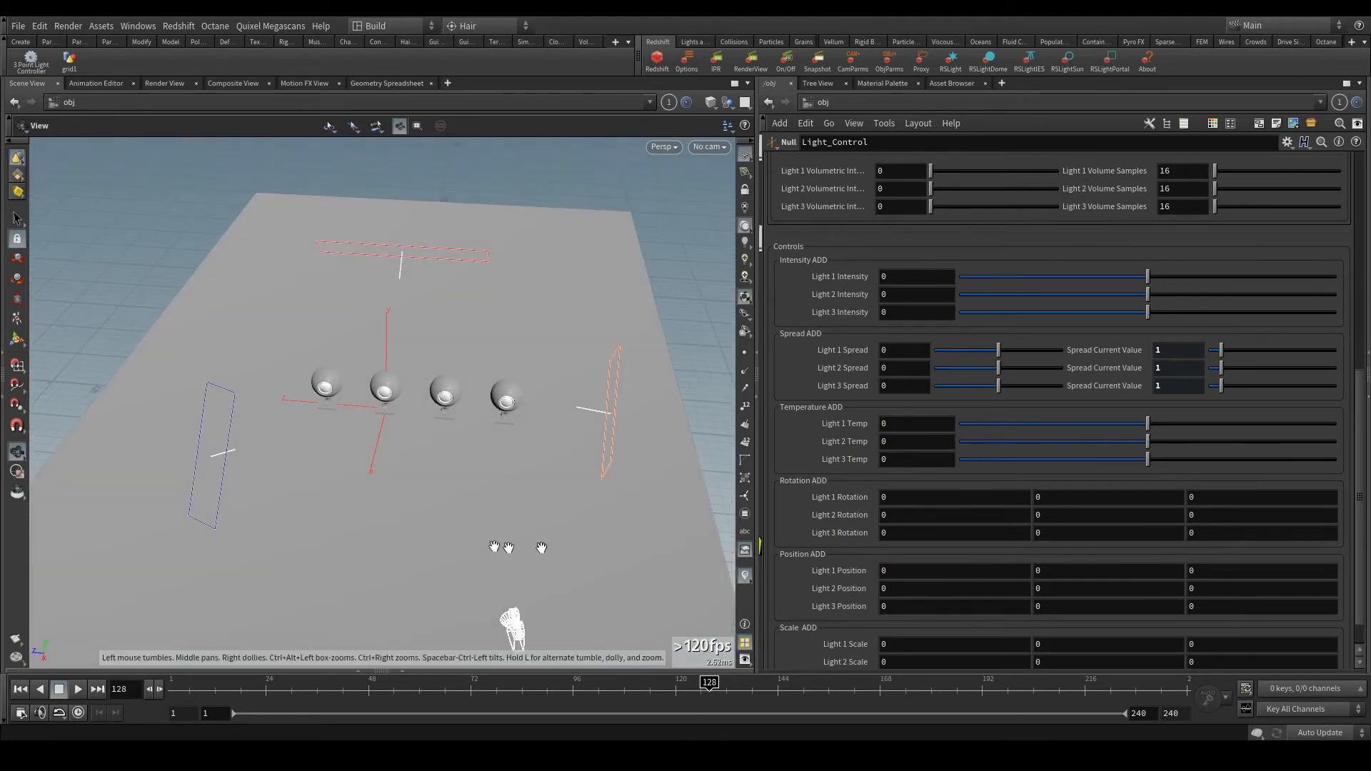
pyautogui.moveTo(944, 570); pyautogui.dragTo(1307, 568, button='middle')
pyautogui.hotkey('ctrl', 'z')
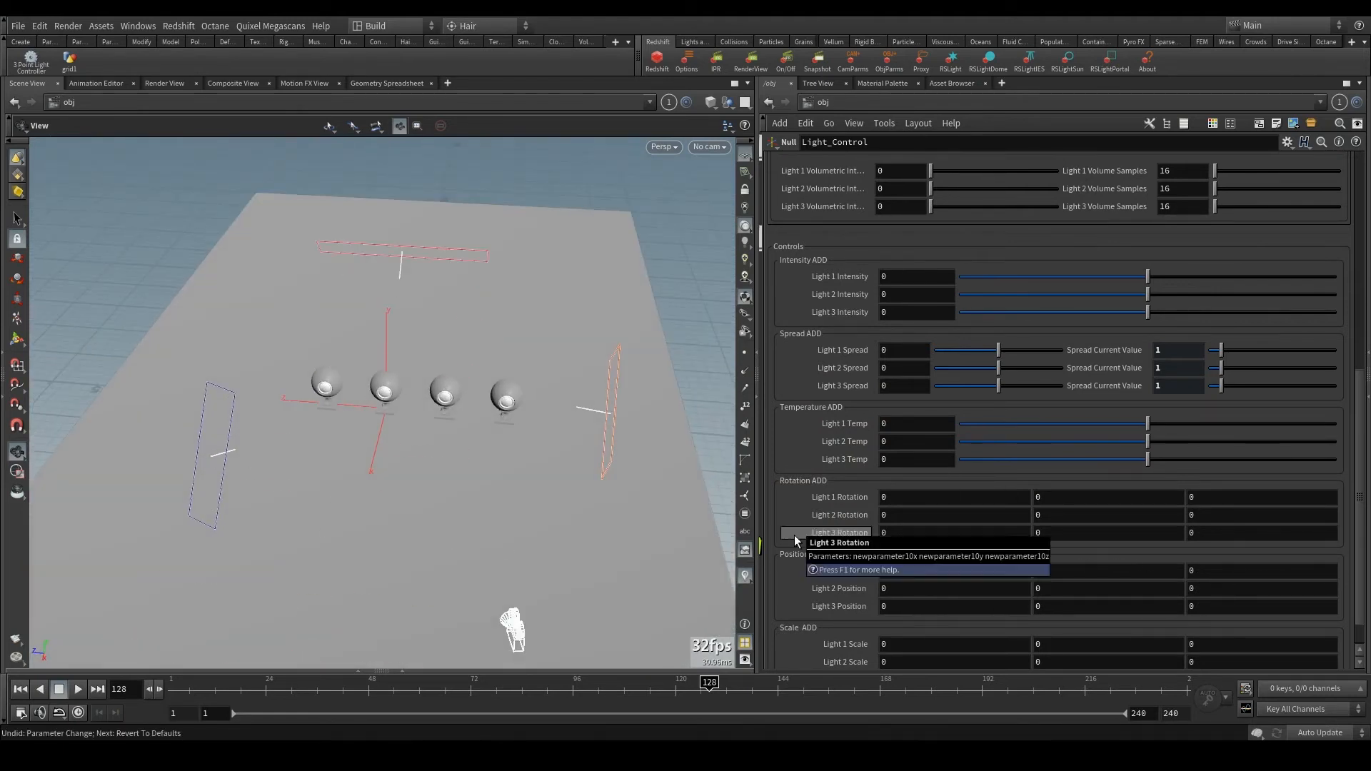
pyautogui.moveTo(1050, 589); pyautogui.dragTo(1255, 589, button='middle')
pyautogui.hotkey('ctrl', 'z')
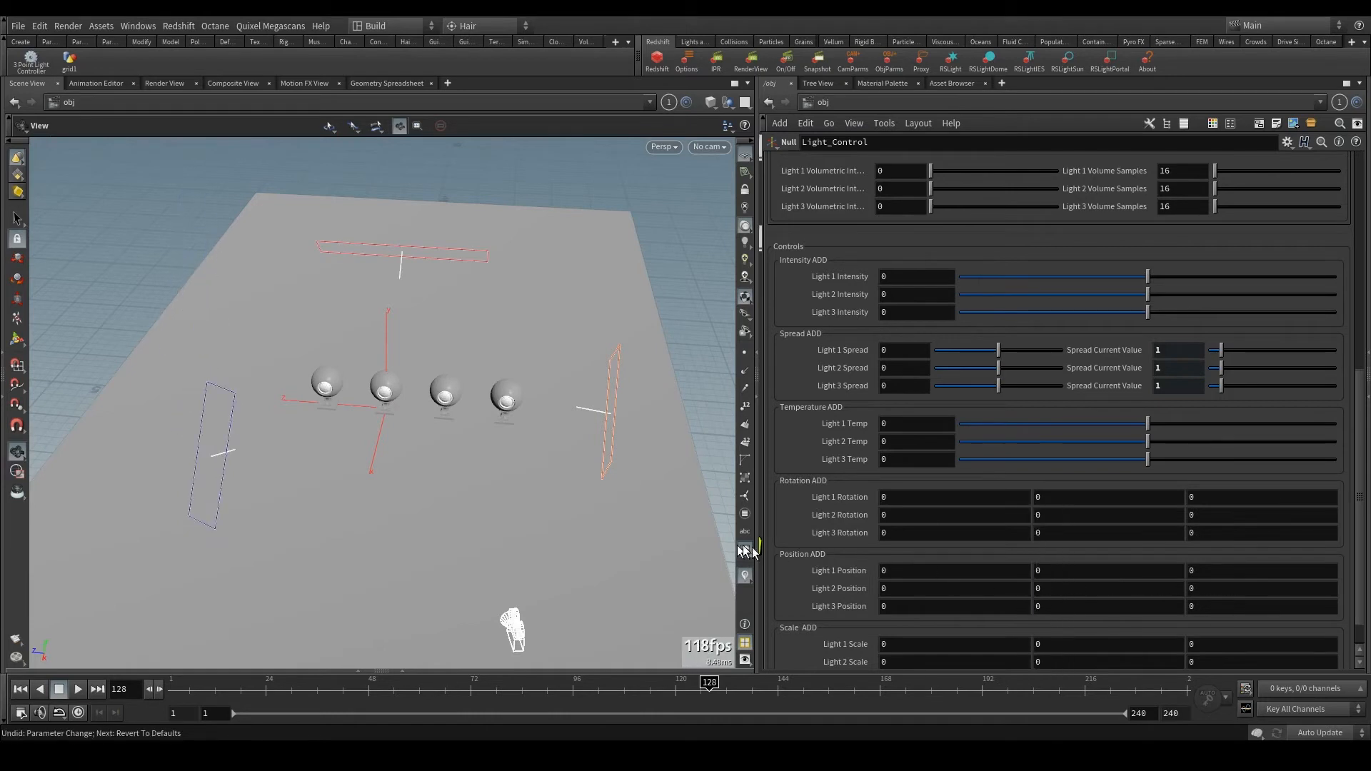
# - Try a Rotation ADD Y of 6 on Light 3 and Position ADD offsets on Lights 1 and 2, and reset them to their defaults
pyautogui.moveTo(880, 540); pyautogui.dragTo(885, 529, button='middle')
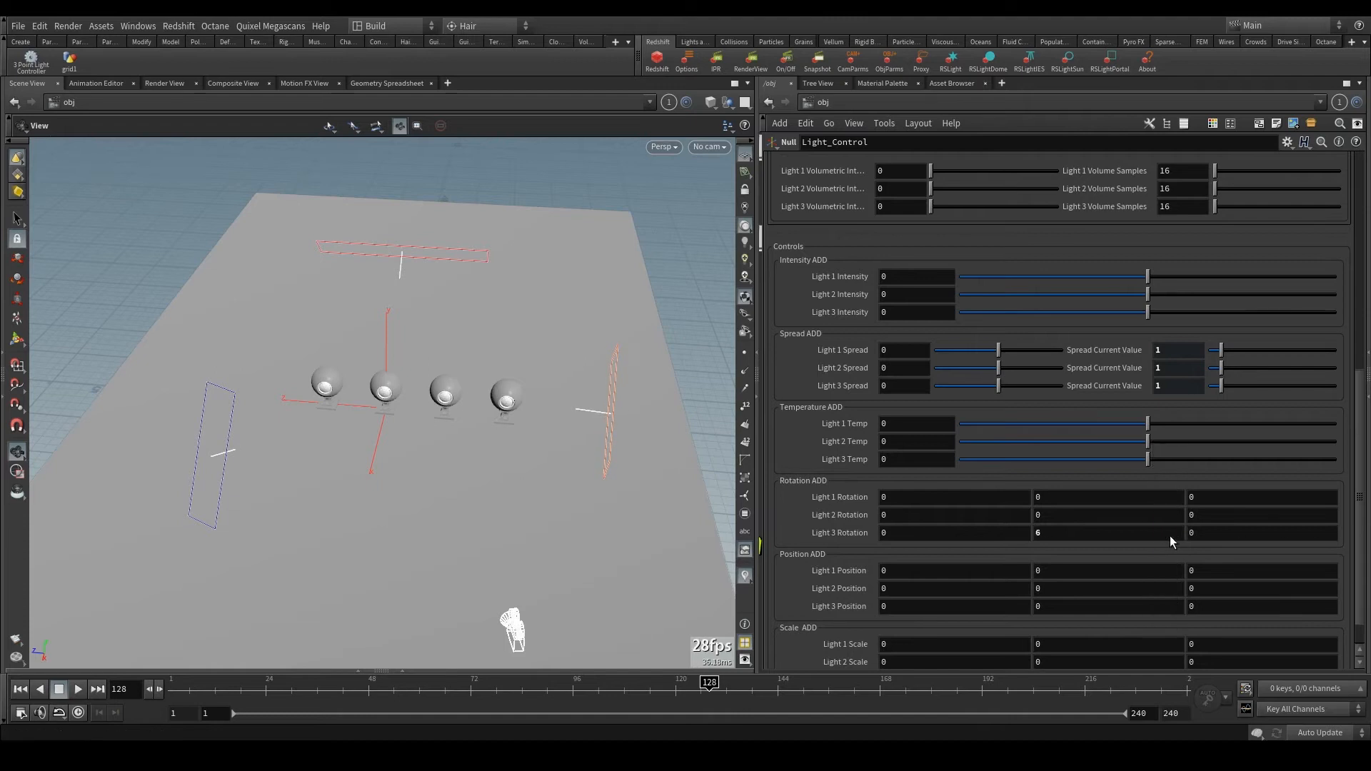
pyautogui.scroll(-1, 1079, 538)
pyautogui.moveTo(1058, 541); pyautogui.dragTo(1086, 542, button='middle')
pyautogui.moveTo(950, 541)
pyautogui.mouseDown(button='middle')
pyautogui.moveTo(890, 546)
pyautogui.moveTo(948, 551)
pyautogui.mouseUp(button='middle')
pyautogui.keyDown('ctrl'); pyautogui.middleClick(950, 552); pyautogui.keyUp('ctrl')
pyautogui.keyDown('ctrl'); pyautogui.middleClick(944, 533); pyautogui.keyUp('ctrl')
pyautogui.keyDown('ctrl'); pyautogui.middleClick(1056, 533); pyautogui.keyUp('ctrl')
# - Set Light 1's Scale ADD to -0.2 in X and 1.1 in Y, and open the render view over the viewport
pyautogui.moveTo(542, 457); pyautogui.dragTo(502, 363)
pyautogui.moveTo(446, 423)
pyautogui.mouseDown()
pyautogui.moveTo(418, 391)
pyautogui.moveTo(427, 439)
pyautogui.moveTo(465, 416)
pyautogui.mouseUp()
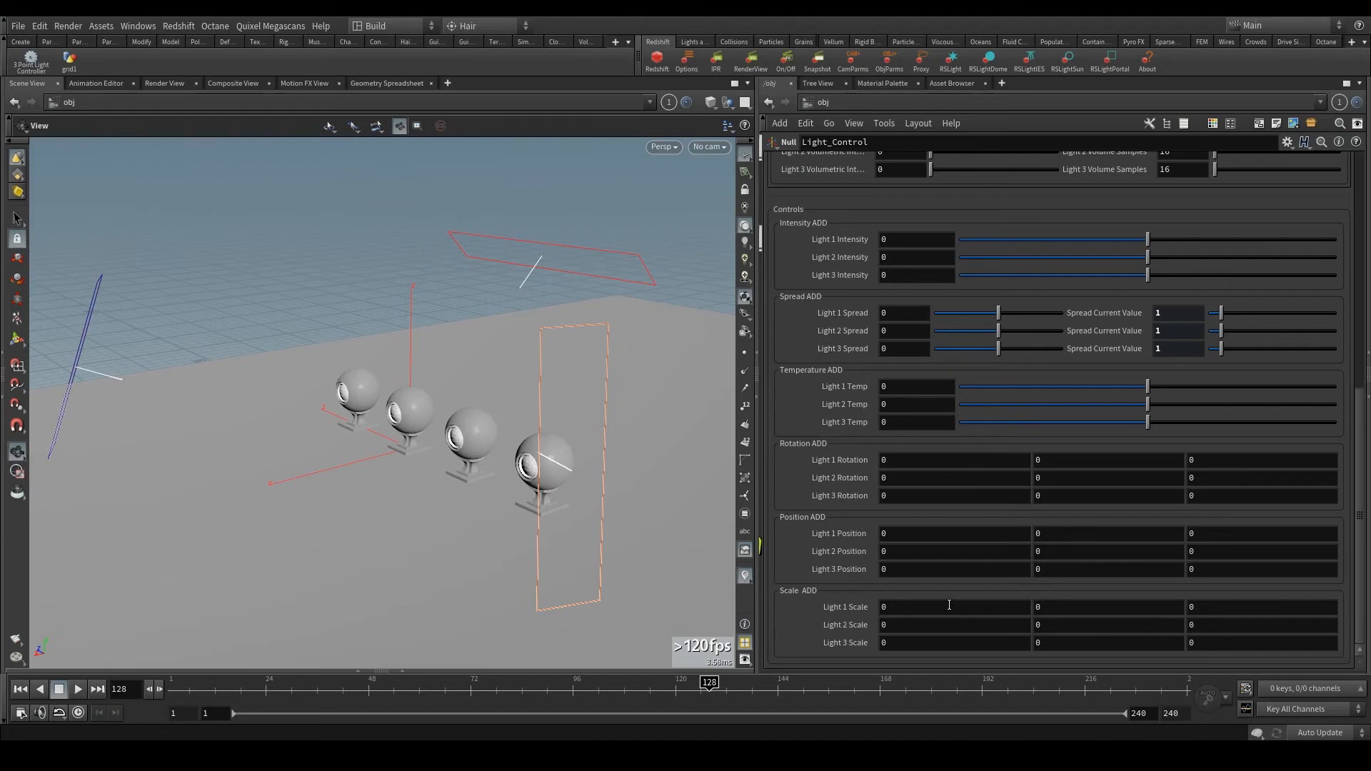
pyautogui.scroll(1, 938, 600)
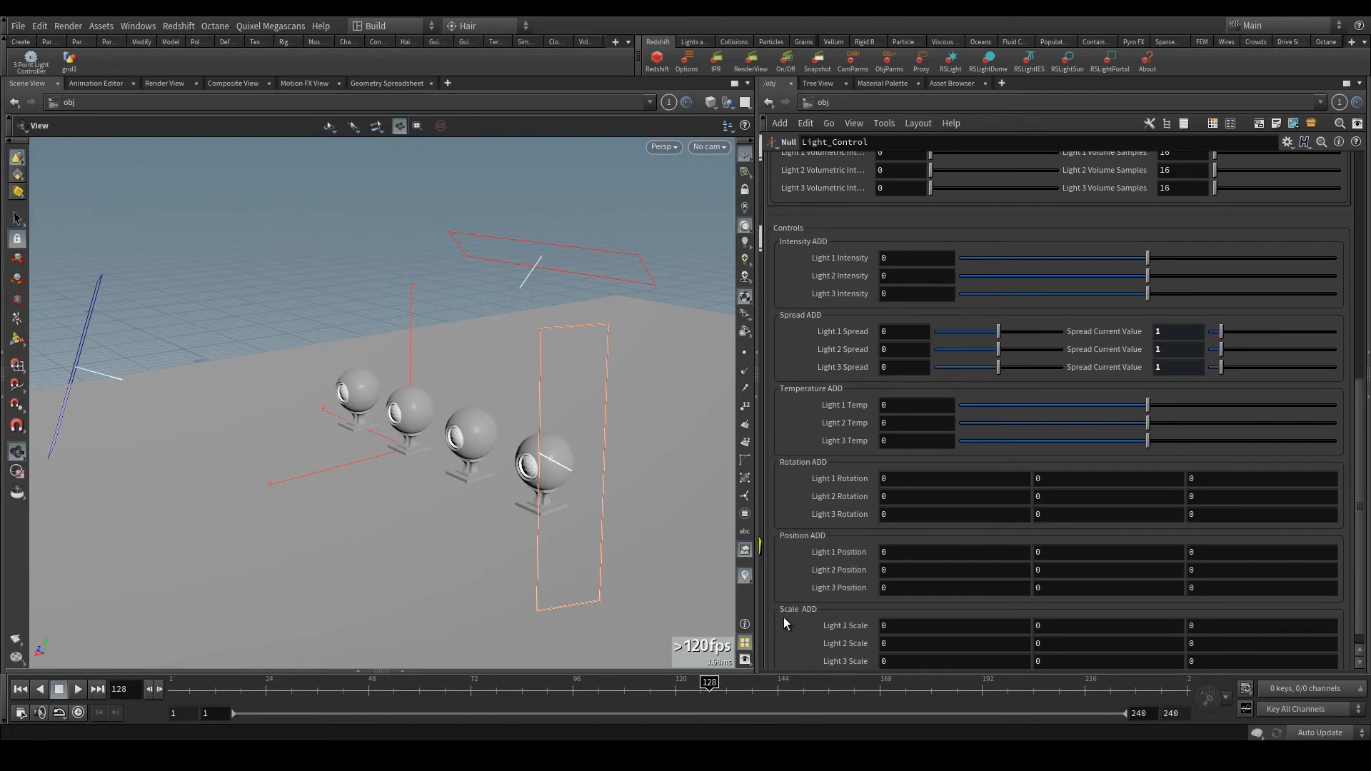
pyautogui.scroll(7, 786, 483)
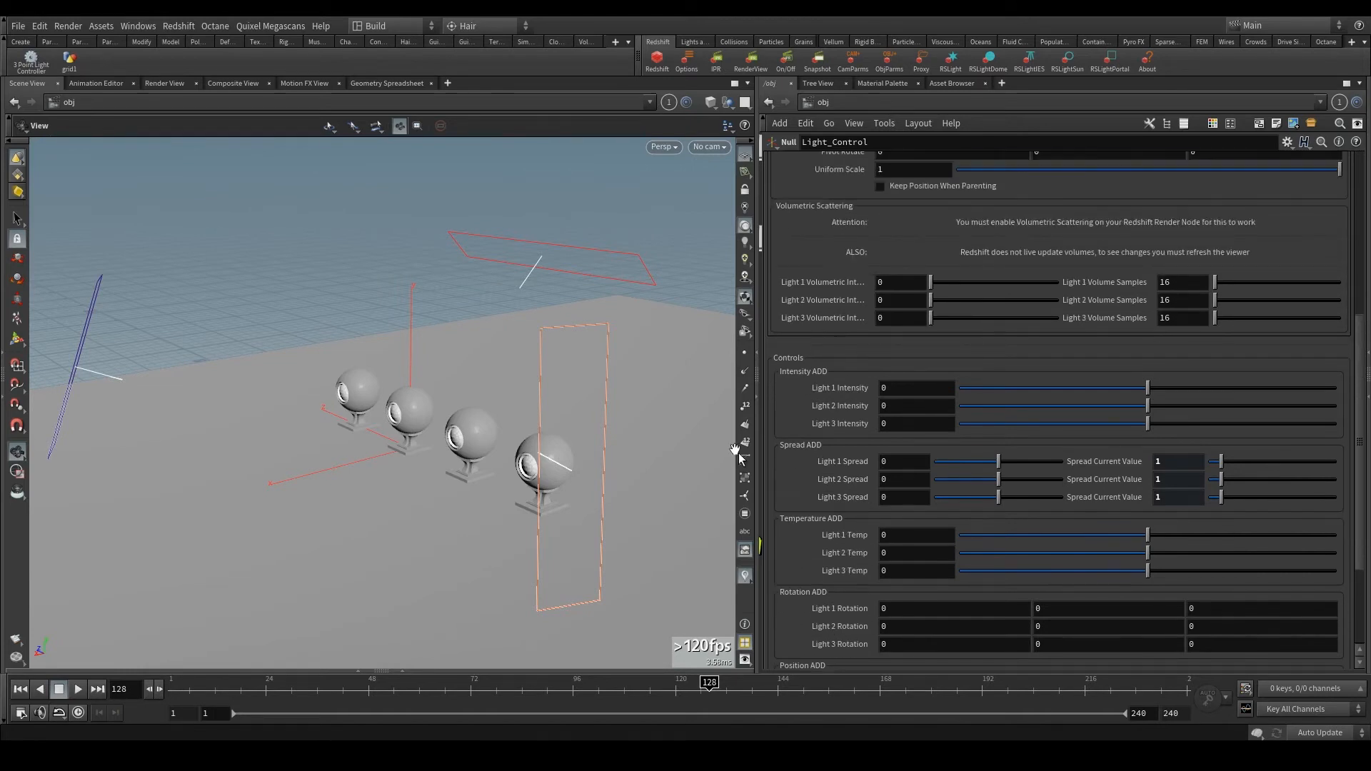
pyautogui.scroll(15, 838, 451)
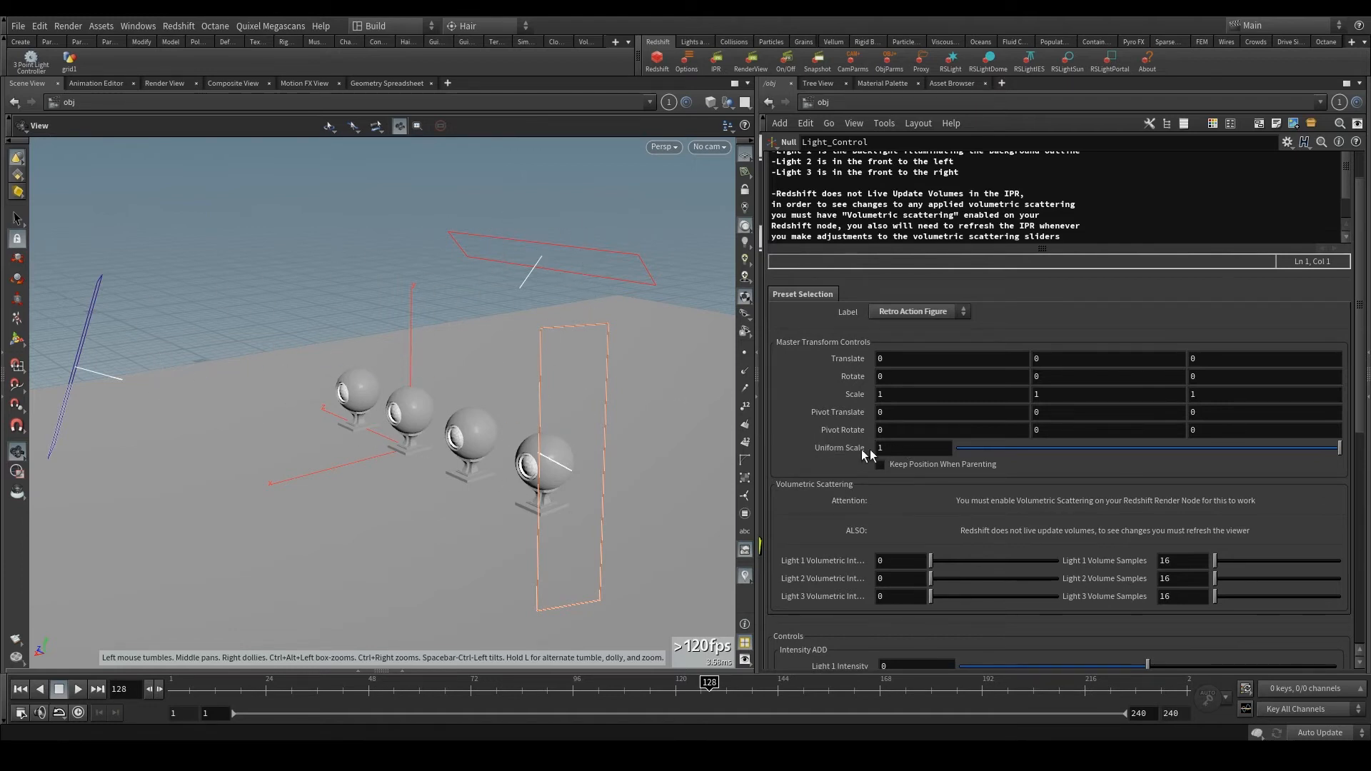
pyautogui.scroll(-10, 832, 547)
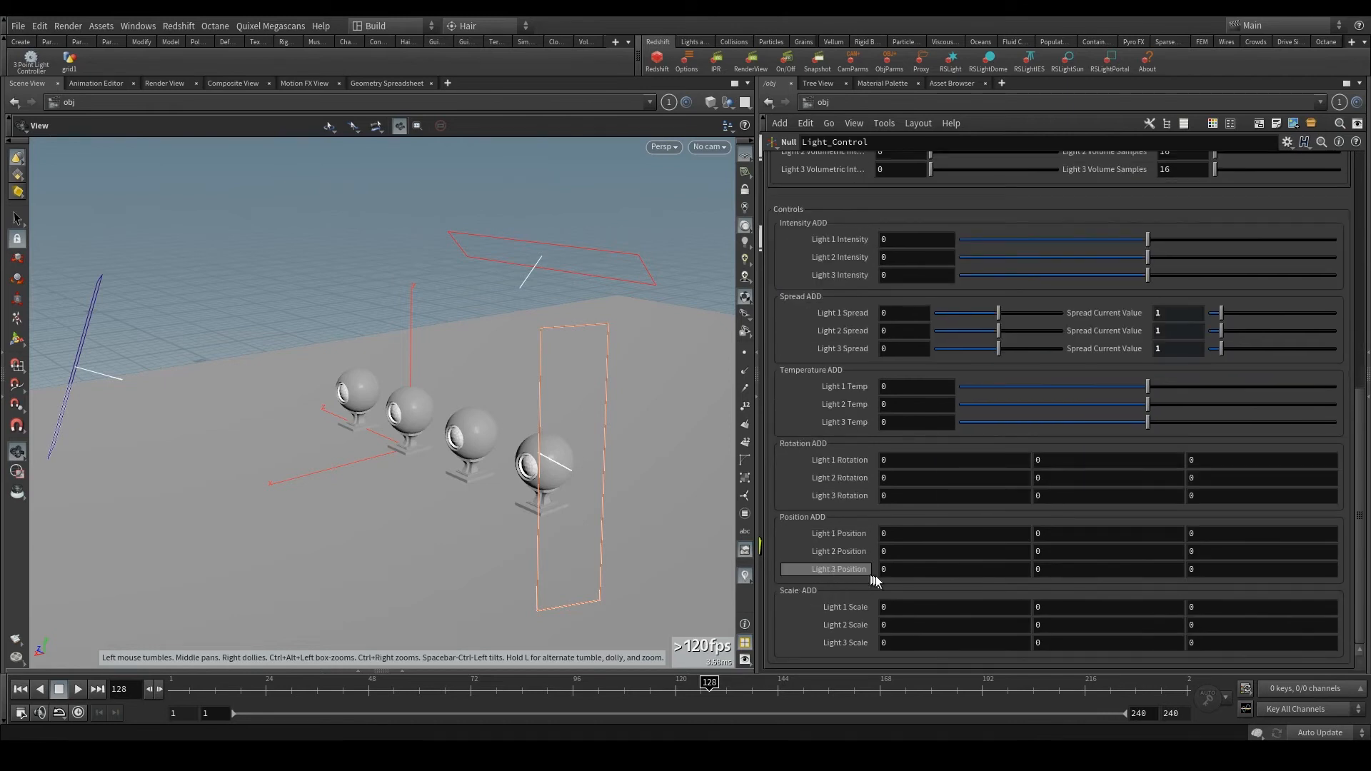
pyautogui.moveTo(894, 607); pyautogui.dragTo(684, 612, button='middle')
pyautogui.moveTo(1067, 607); pyautogui.dragTo(1121, 607, button='middle')
pyautogui.click(751, 61)
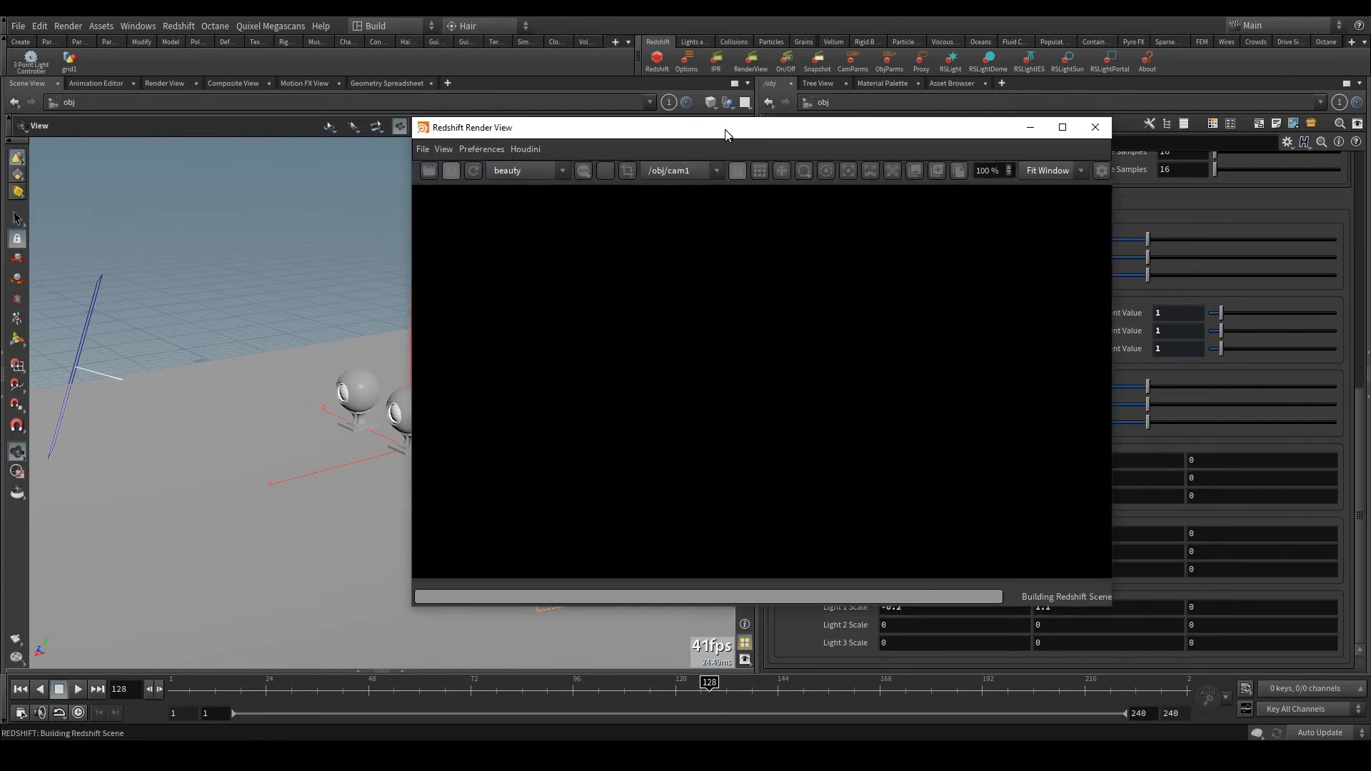
pyautogui.moveTo(725, 130); pyautogui.dragTo(408, 107)
# - Set Light 1's Scale ADD to 2.9 in X and 3.1 in Y, and refresh the render
pyautogui.moveTo(1064, 607); pyautogui.dragTo(1100, 608, button='middle')
pyautogui.moveTo(943, 607); pyautogui.dragTo(1132, 607, button='middle')
pyautogui.click(161, 143)
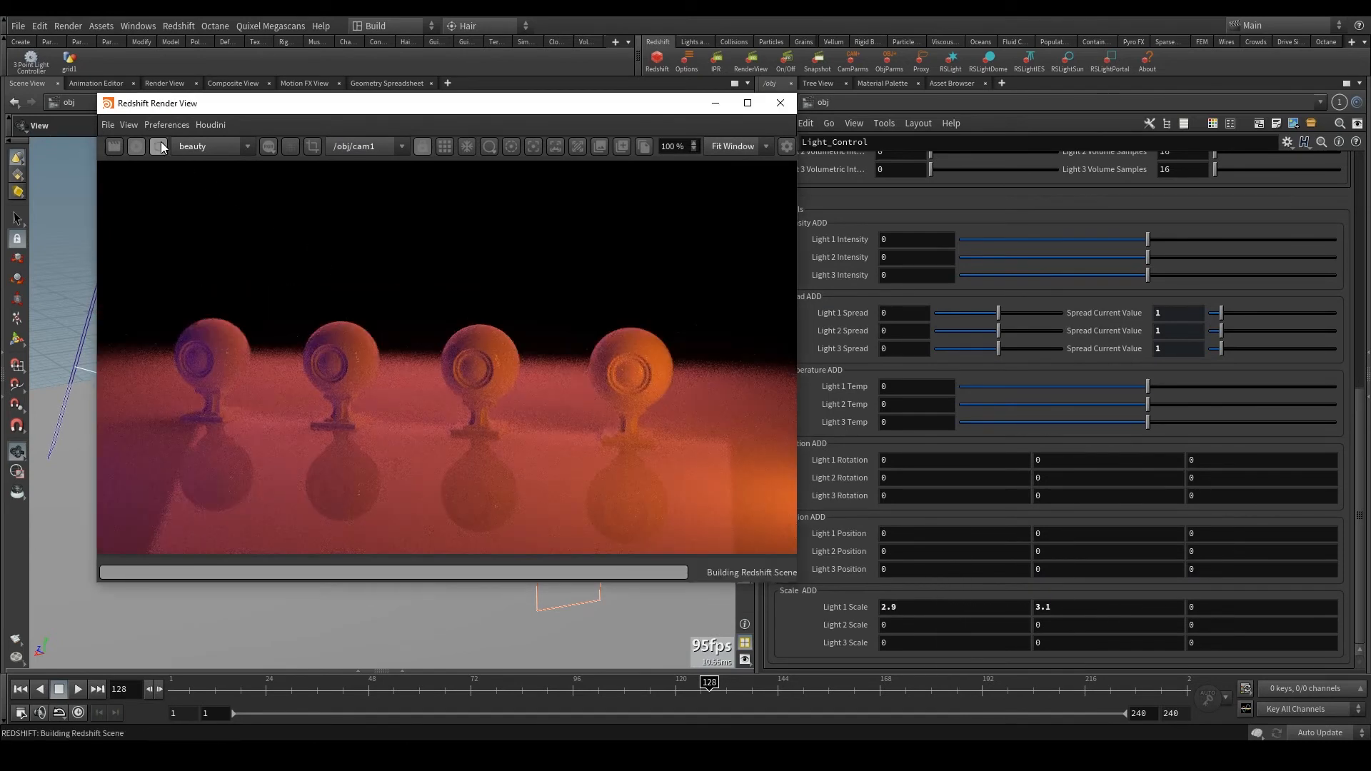
# - Set Scale ADD to 3.3 in X for Light 2 and to 2.2 in X and 2.3 in Y for Light 3, and refresh the render
pyautogui.moveTo(908, 625); pyautogui.dragTo(817, 611, button='middle')
pyautogui.moveTo(1064, 648); pyautogui.dragTo(1000, 646, button='middle')
pyautogui.click(158, 146)
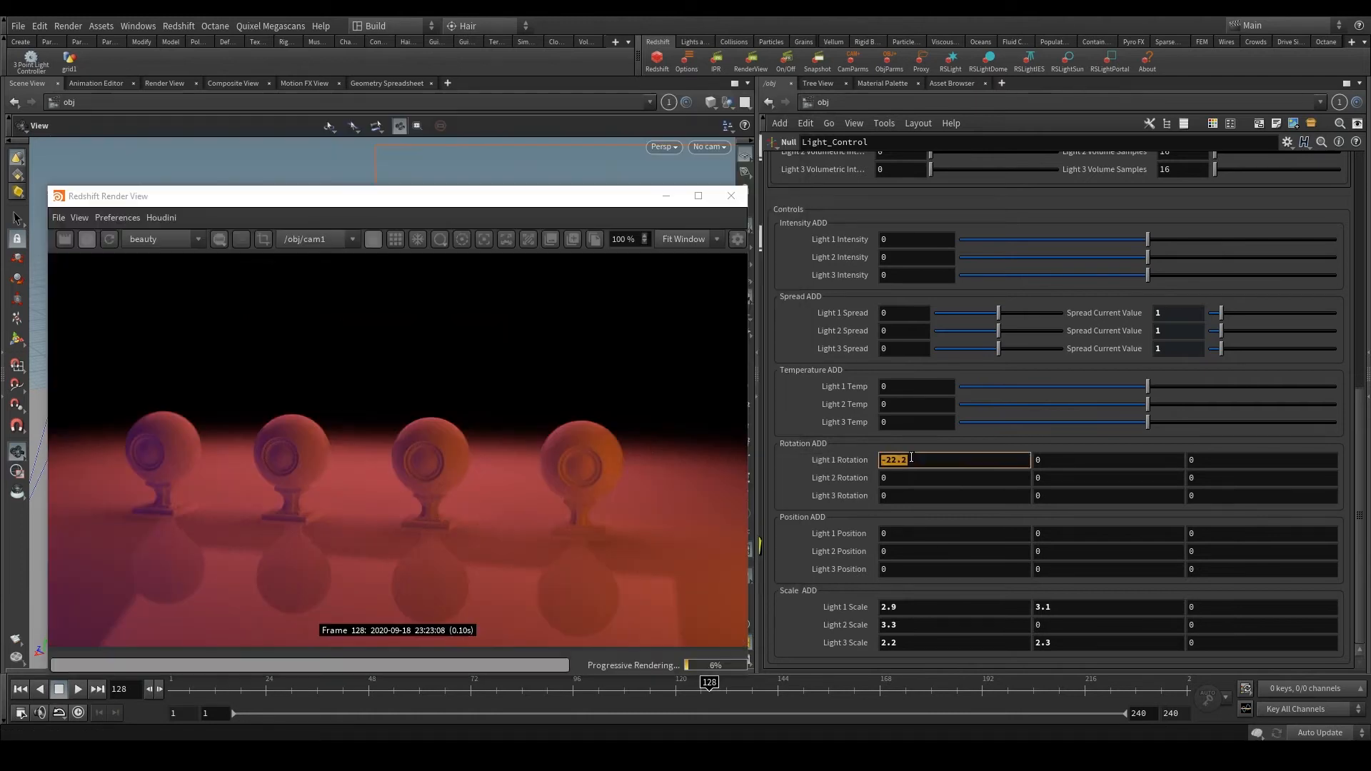
# - Reset Light 1's Rotation ADD X, Light 1's Scale ADD X and Y, and Light 3's Scale ADD to 0
pyautogui.write('0')
pyautogui.press('Return')
pyautogui.doubleClick(940, 609)
pyautogui.write('0')
pyautogui.press('Return')
pyautogui.doubleClick(1043, 608)
pyautogui.write('0')
pyautogui.press('Return')
pyautogui.doubleClick(1048, 644)
pyautogui.write('0')
pyautogui.press('Return')
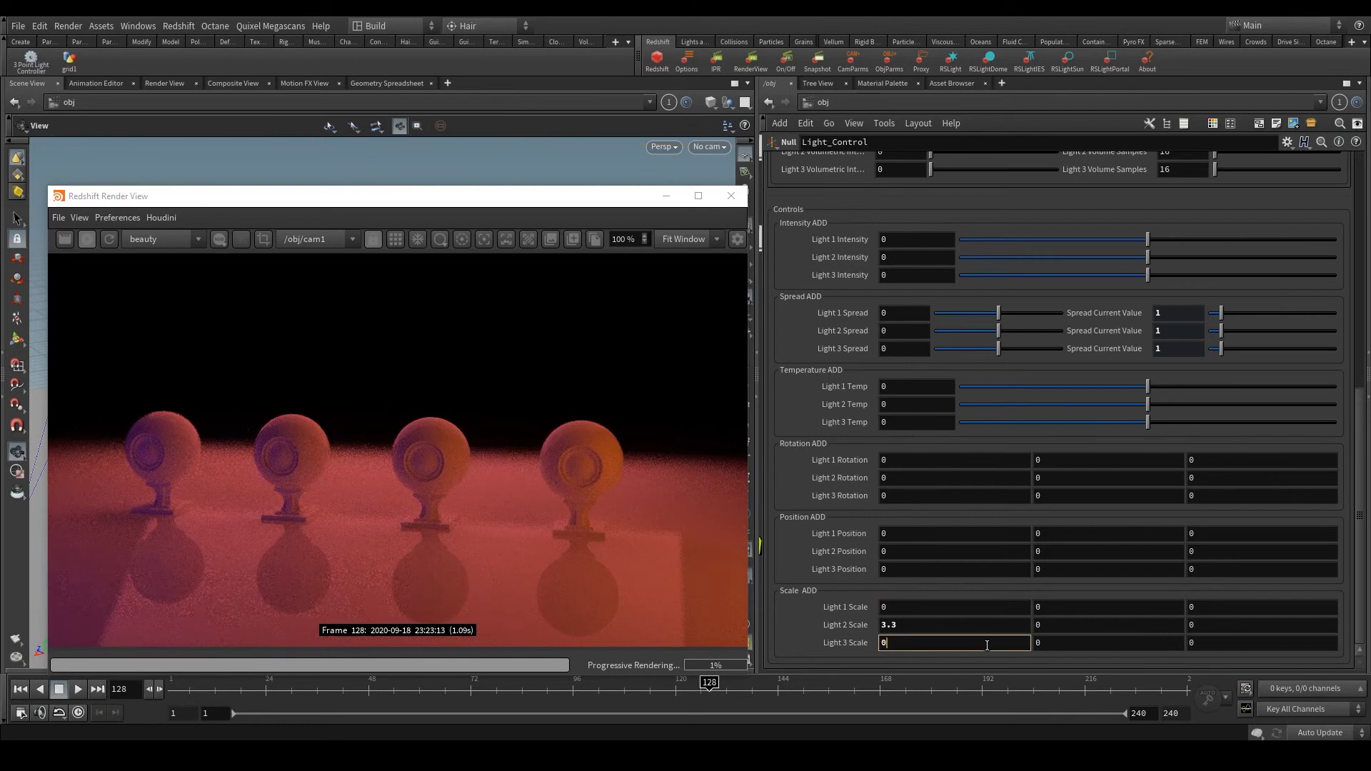
# - Move the render view up and examine the preset, Master Transform and Volumetric Scattering controls
pyautogui.scroll(10, 833, 526)
pyautogui.scroll(3, 829, 507)
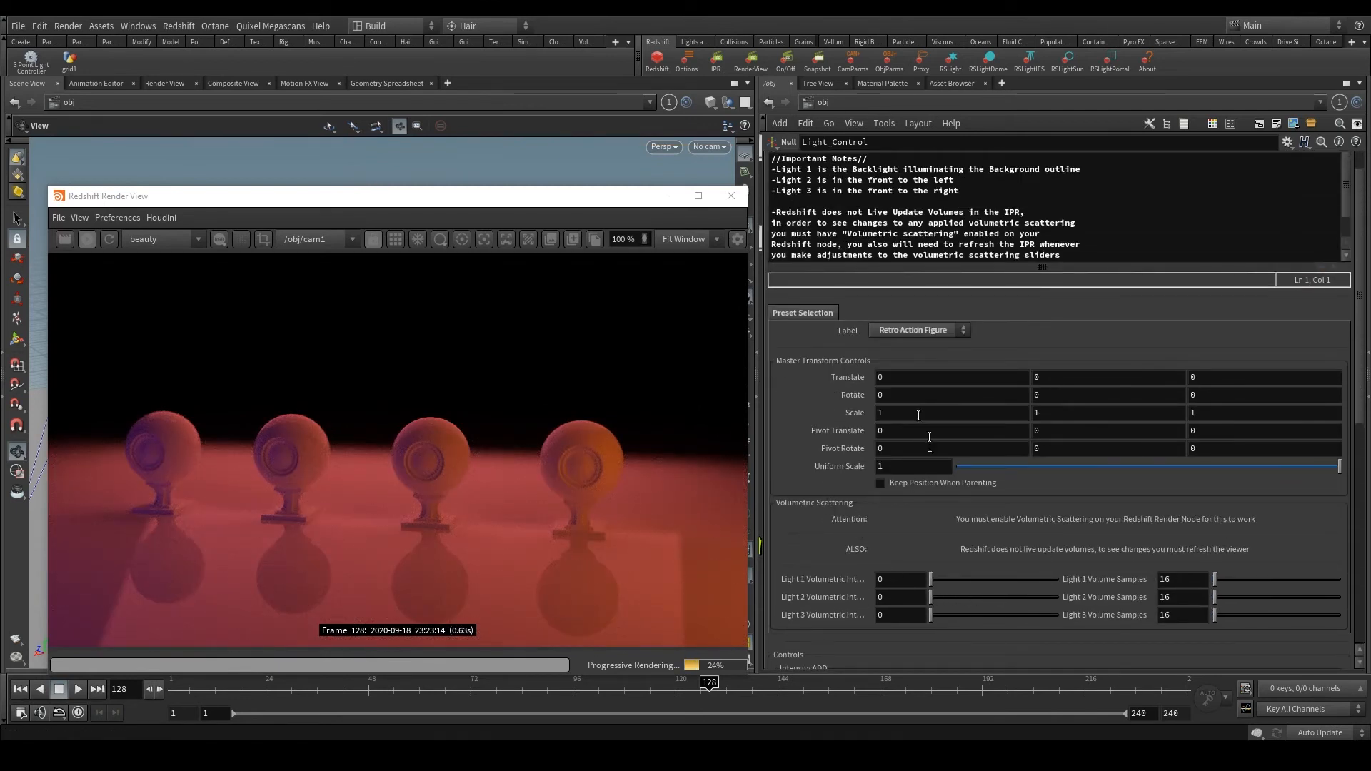
pyautogui.moveTo(600, 186); pyautogui.dragTo(608, 105)
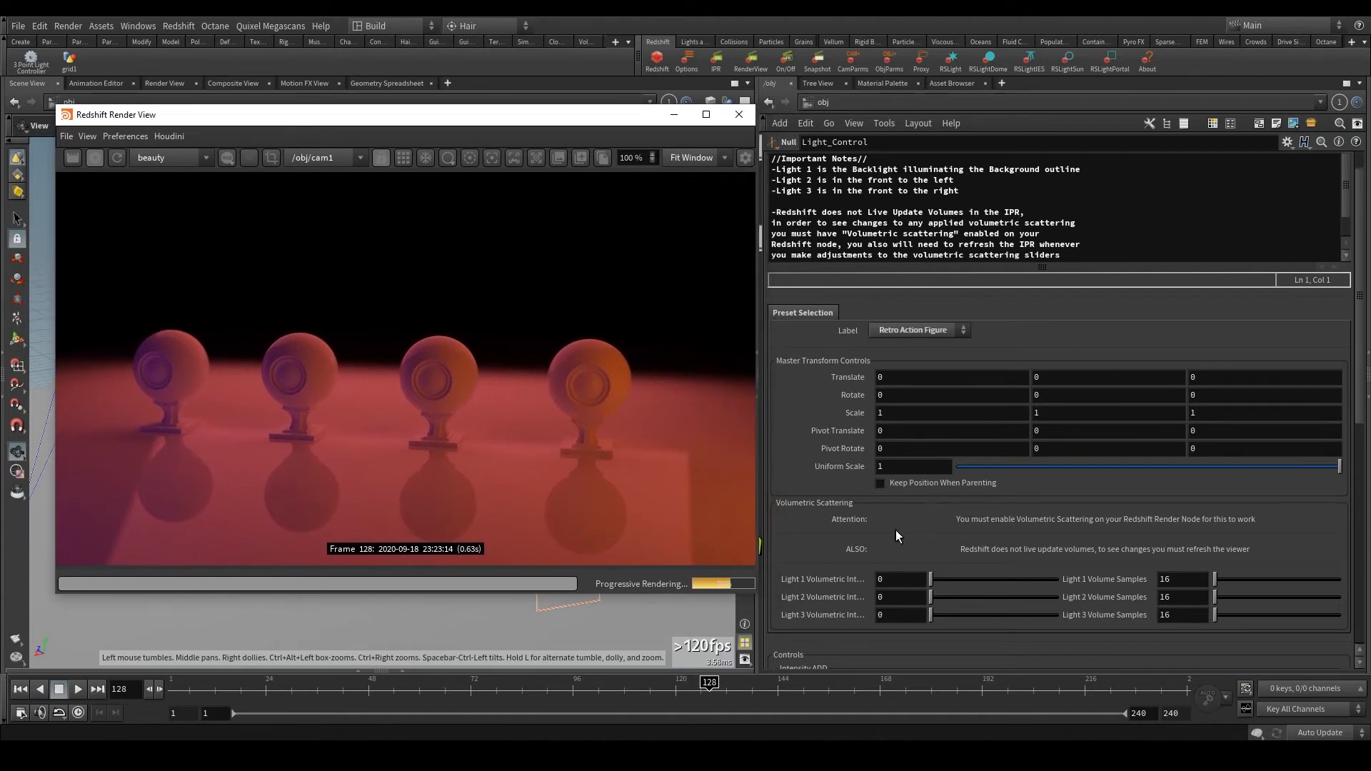
pyautogui.scroll(1, 896, 530)
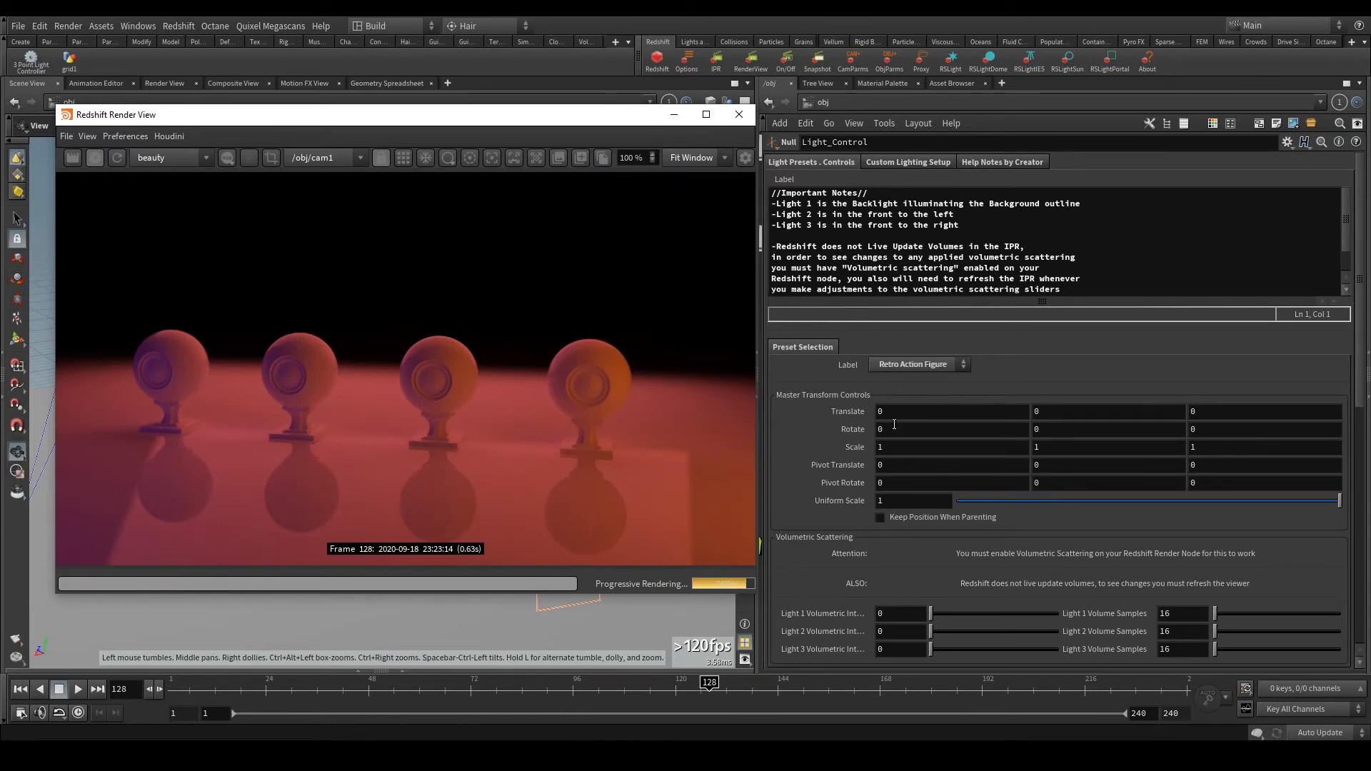
# - Open Redshift_ROP1's Volumetric Scattering settings in the out network and switch Enable off and on again
pyautogui.press('p')
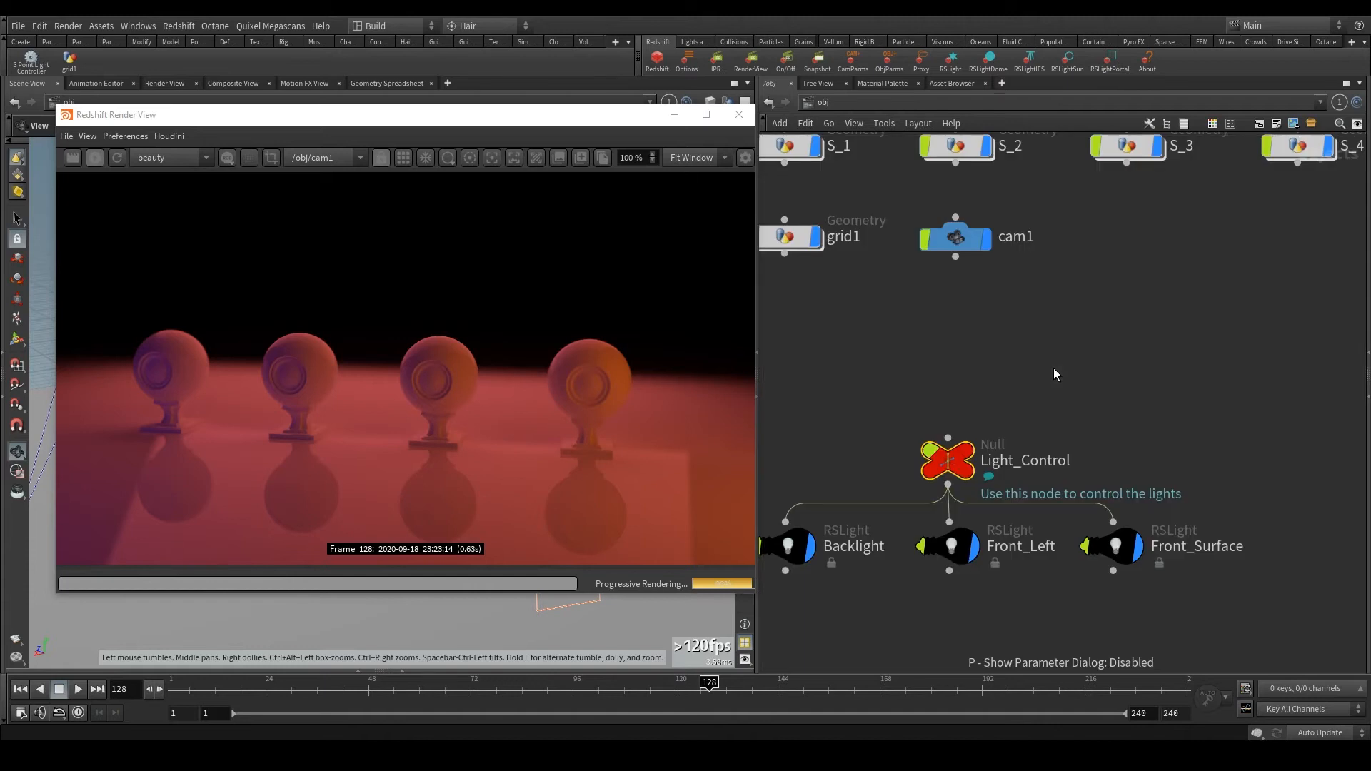
pyautogui.click(808, 102)
pyautogui.click(821, 189)
pyautogui.press('p')
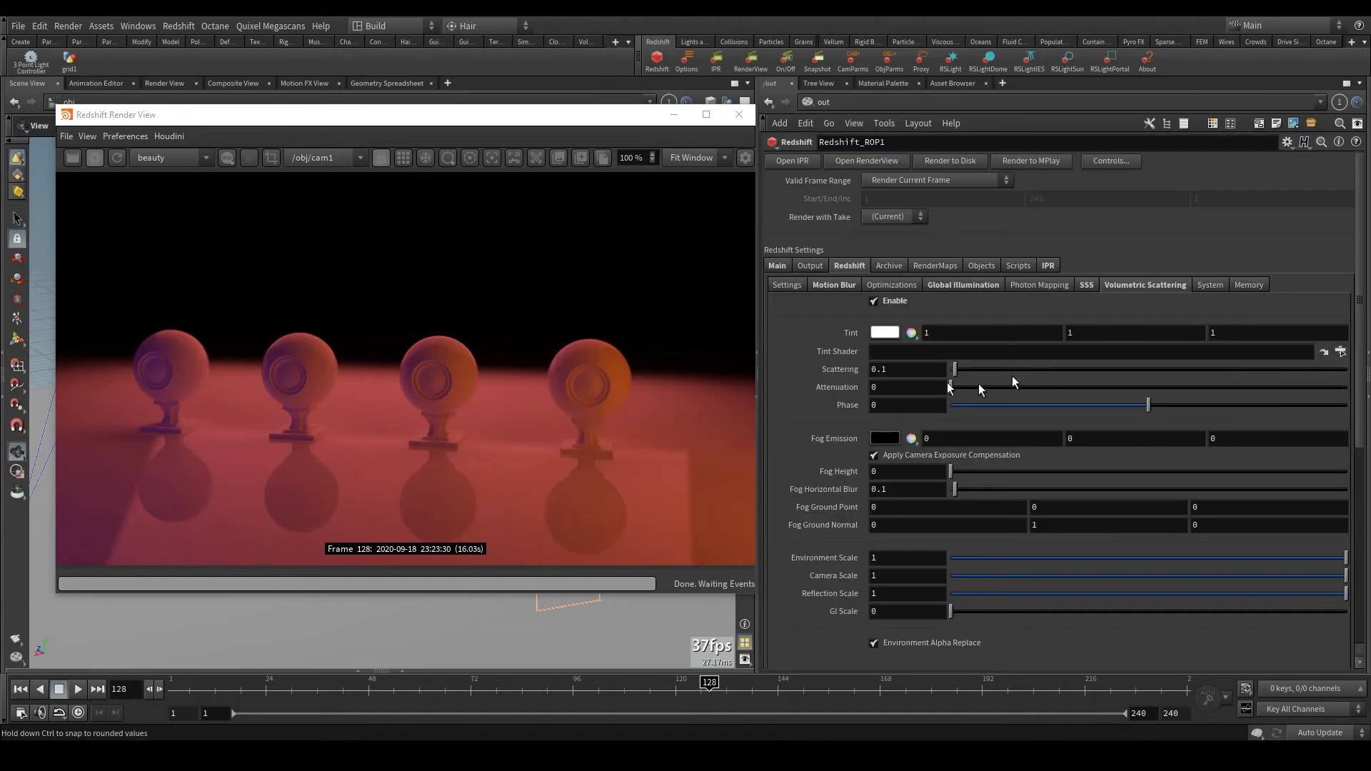
pyautogui.click(874, 301)
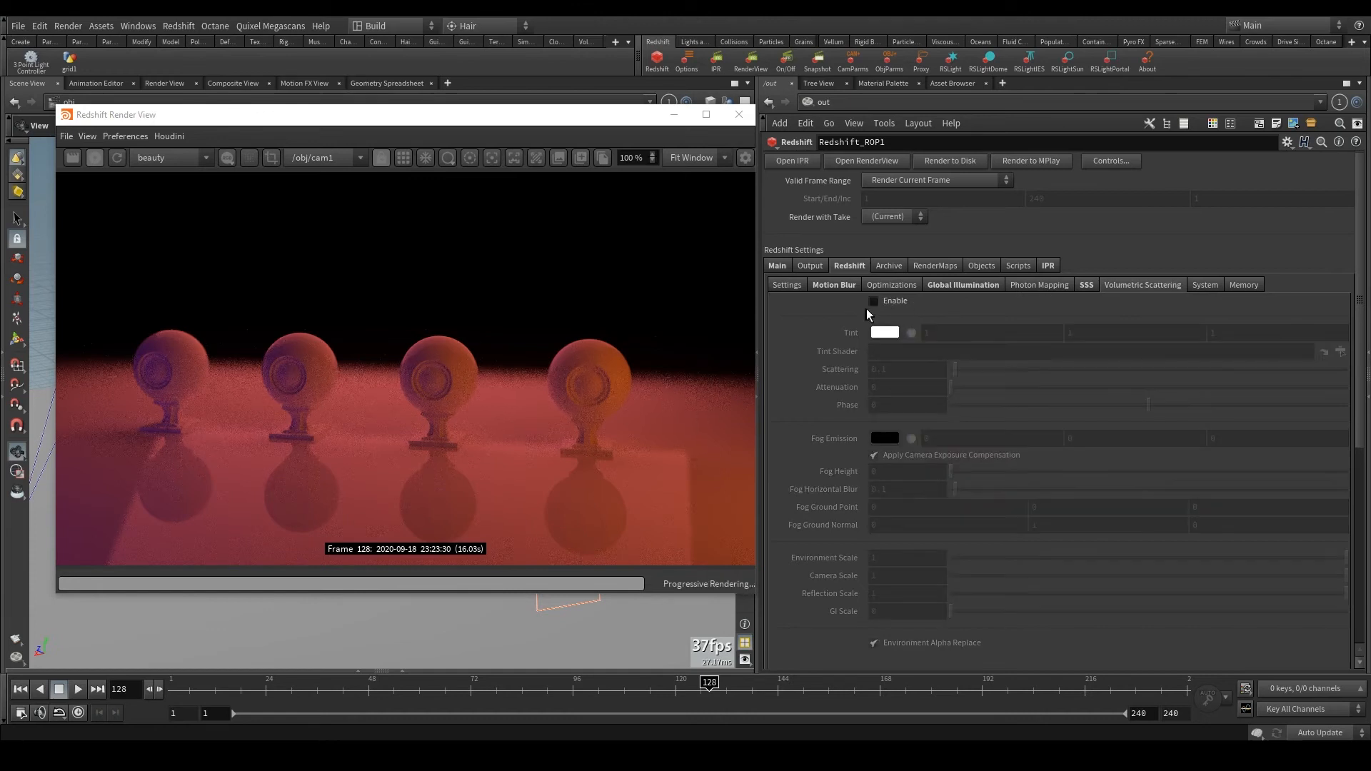
pyautogui.click(885, 302)
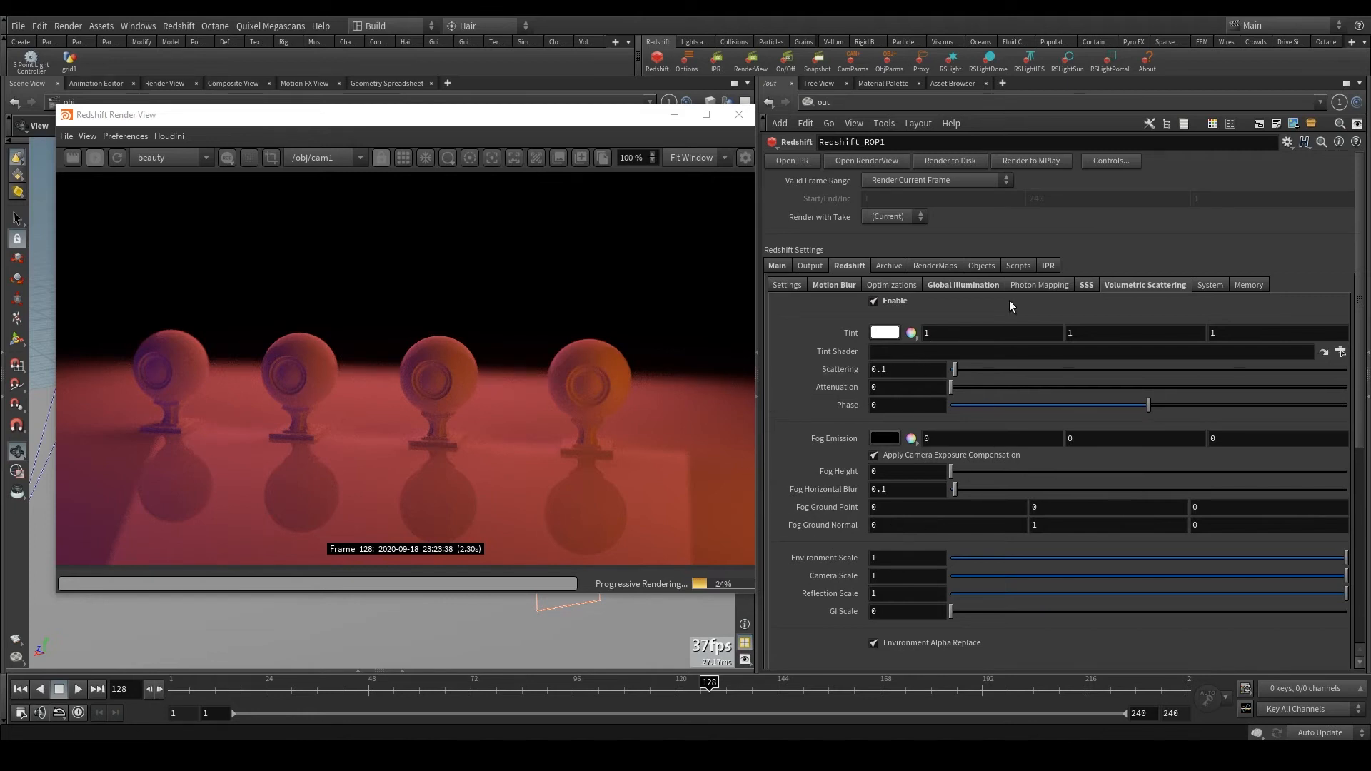
# - Return to the obj network and open the parameters of the Light_Control null
pyautogui.press('p')
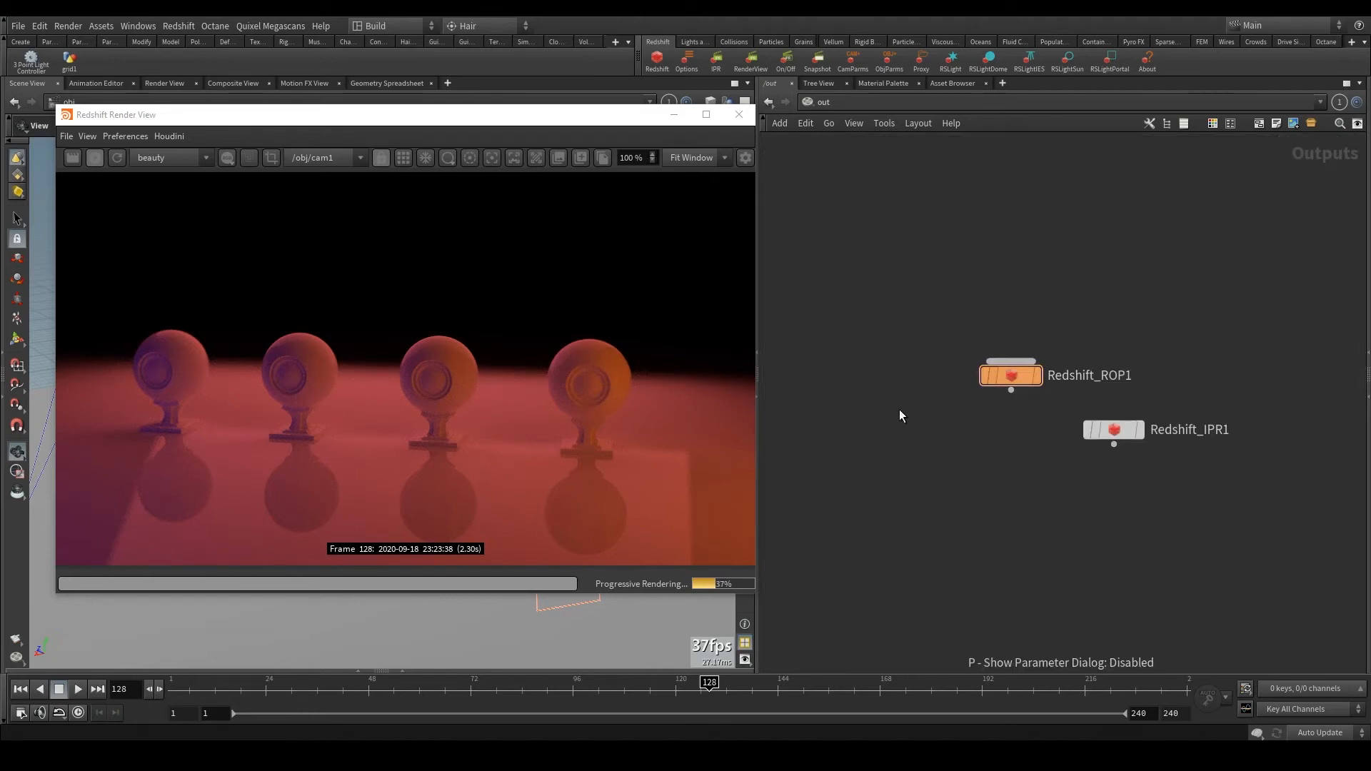
pyautogui.click(811, 101)
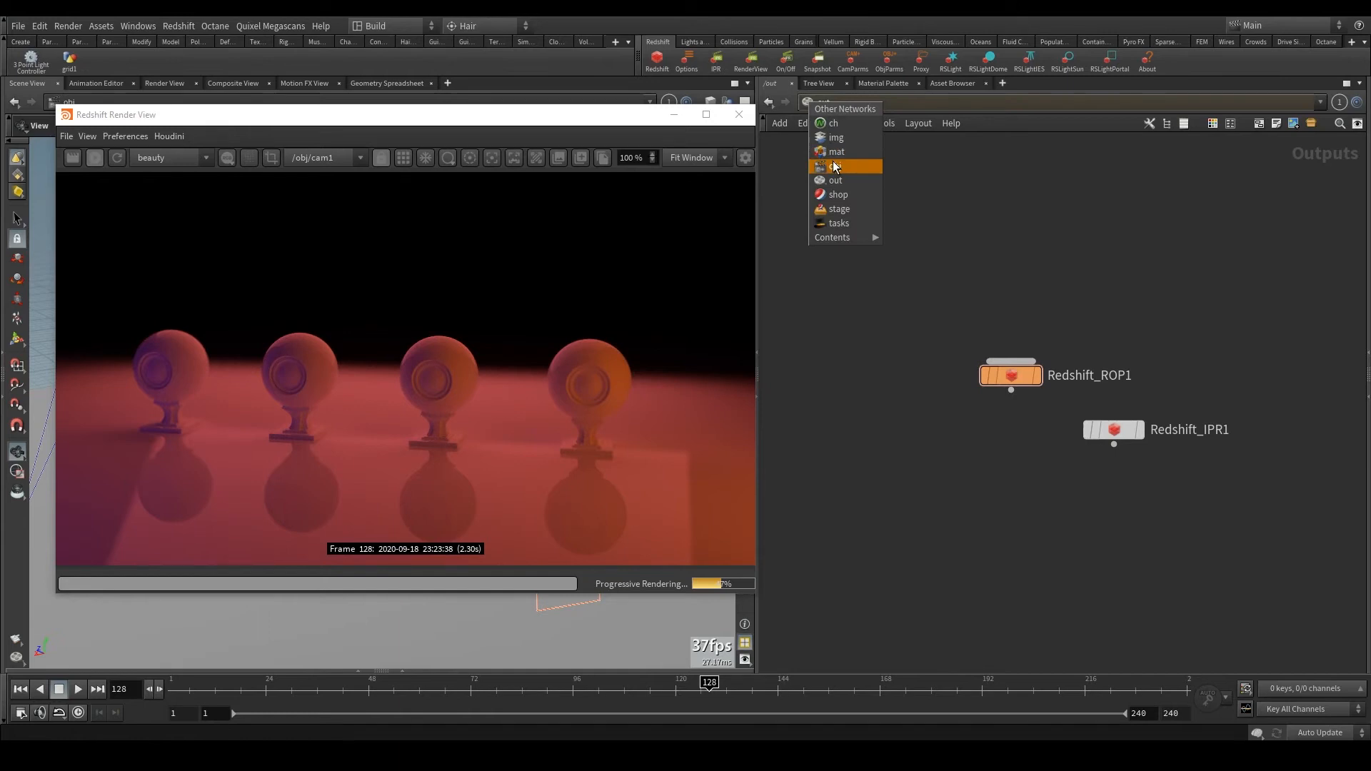
pyautogui.click(836, 162)
pyautogui.click(942, 457)
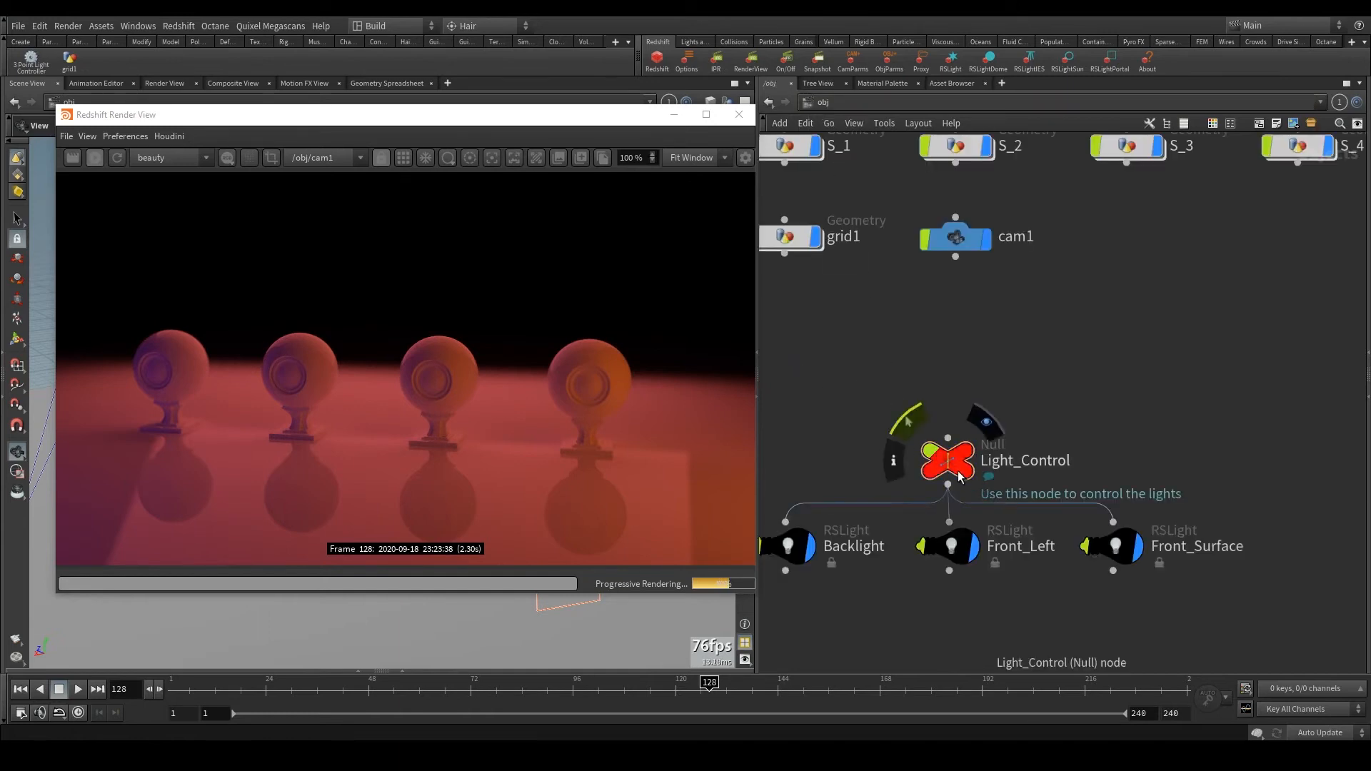
pyautogui.press('p')
# - Set Light 1's Volumetric Intensity to 0.815 and refresh the render
pyautogui.scroll(-8, 832, 436)
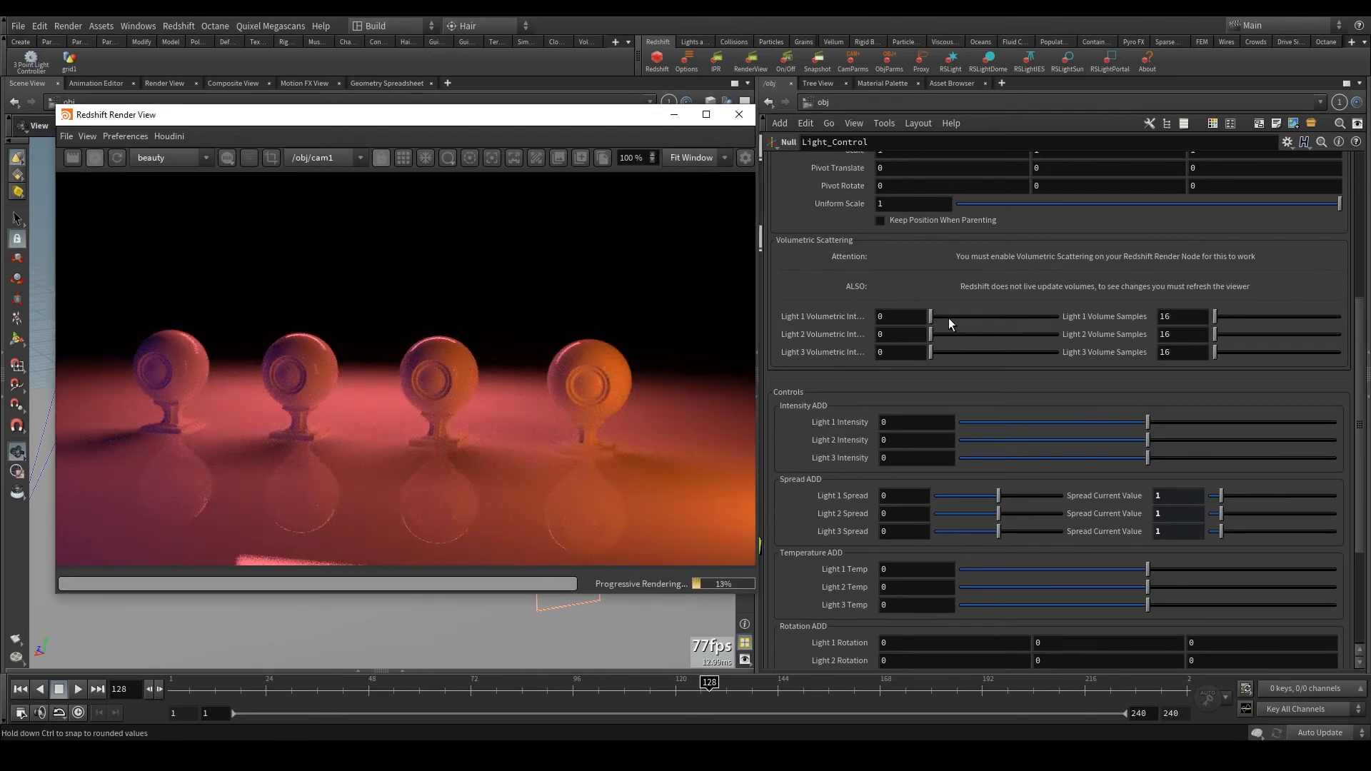
pyautogui.moveTo(948, 318); pyautogui.dragTo(1034, 315)
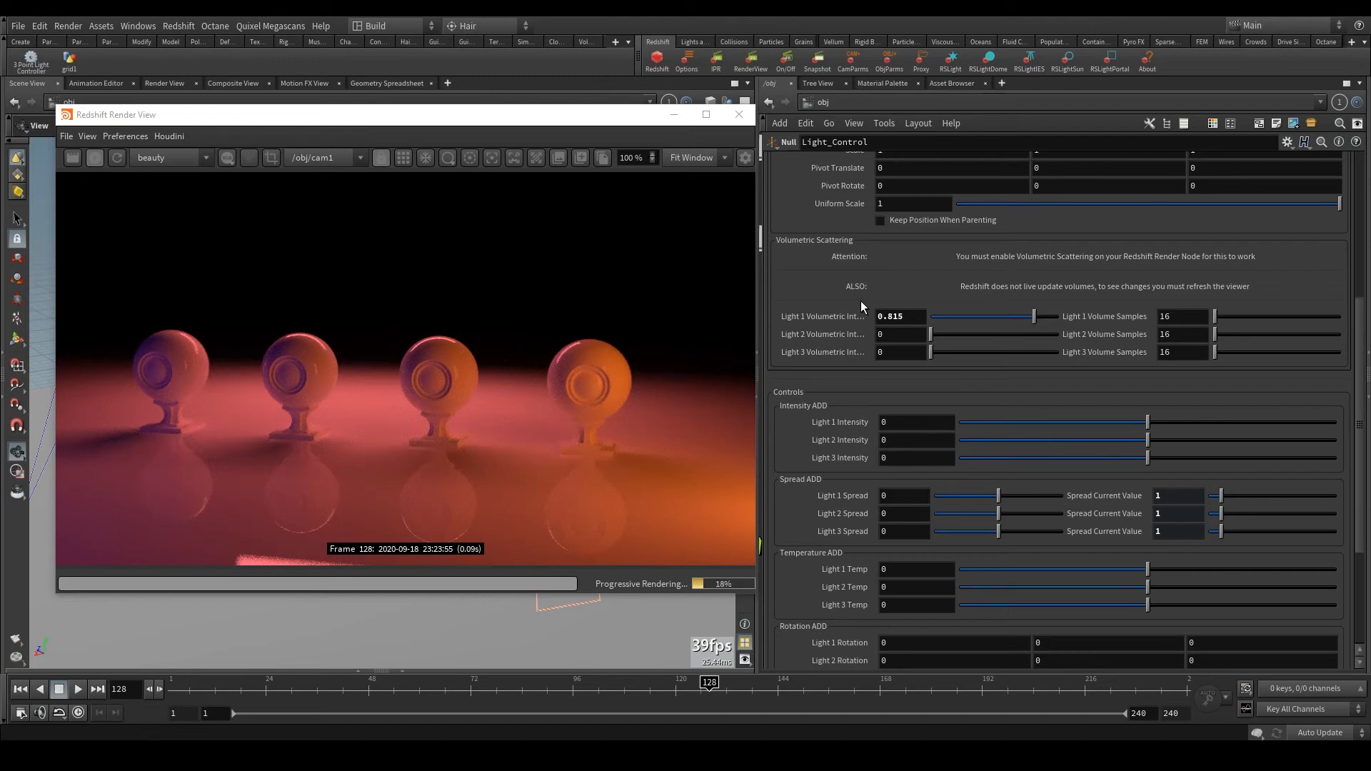
pyautogui.click(118, 158)
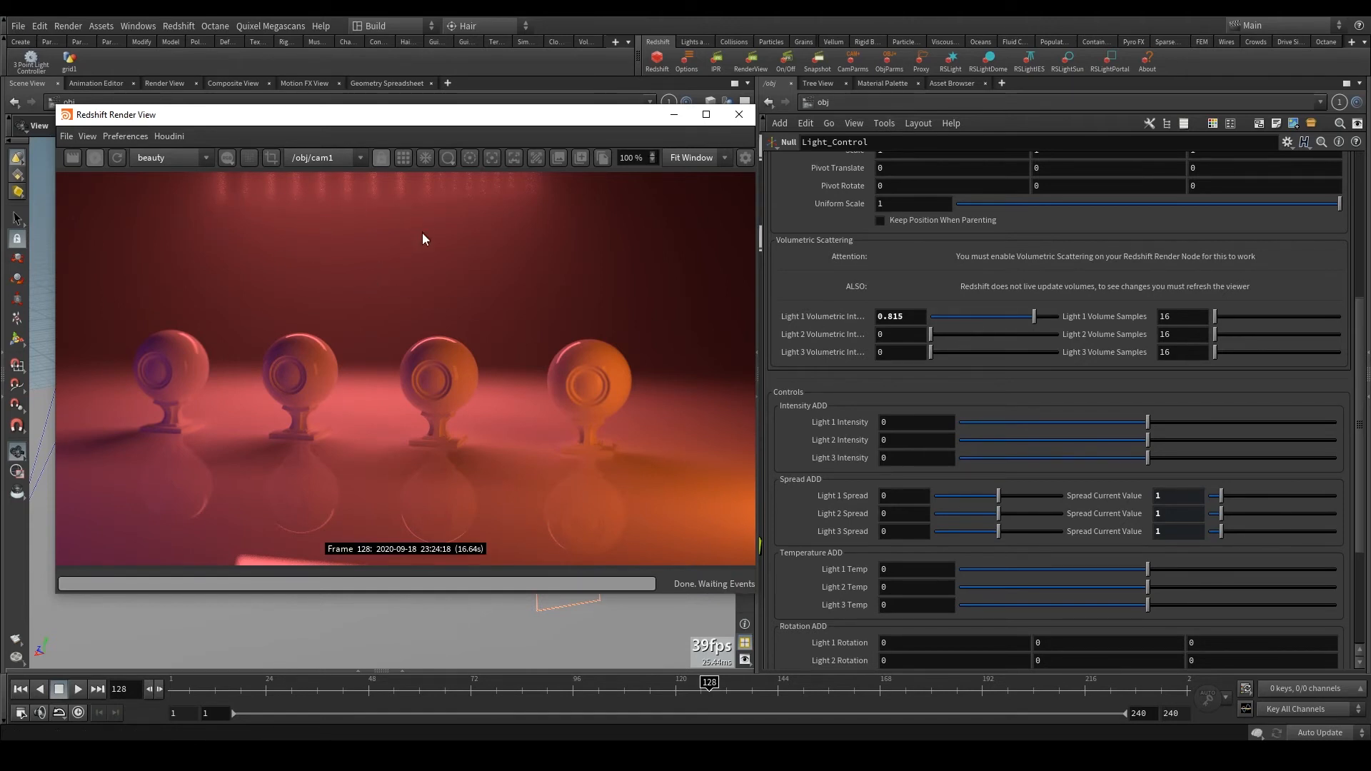
# - Raise Light 1's Volumetric Intensity to 1 and further to 7.3, refreshing the render after the changes
pyautogui.moveTo(1034, 316); pyautogui.dragTo(1061, 316)
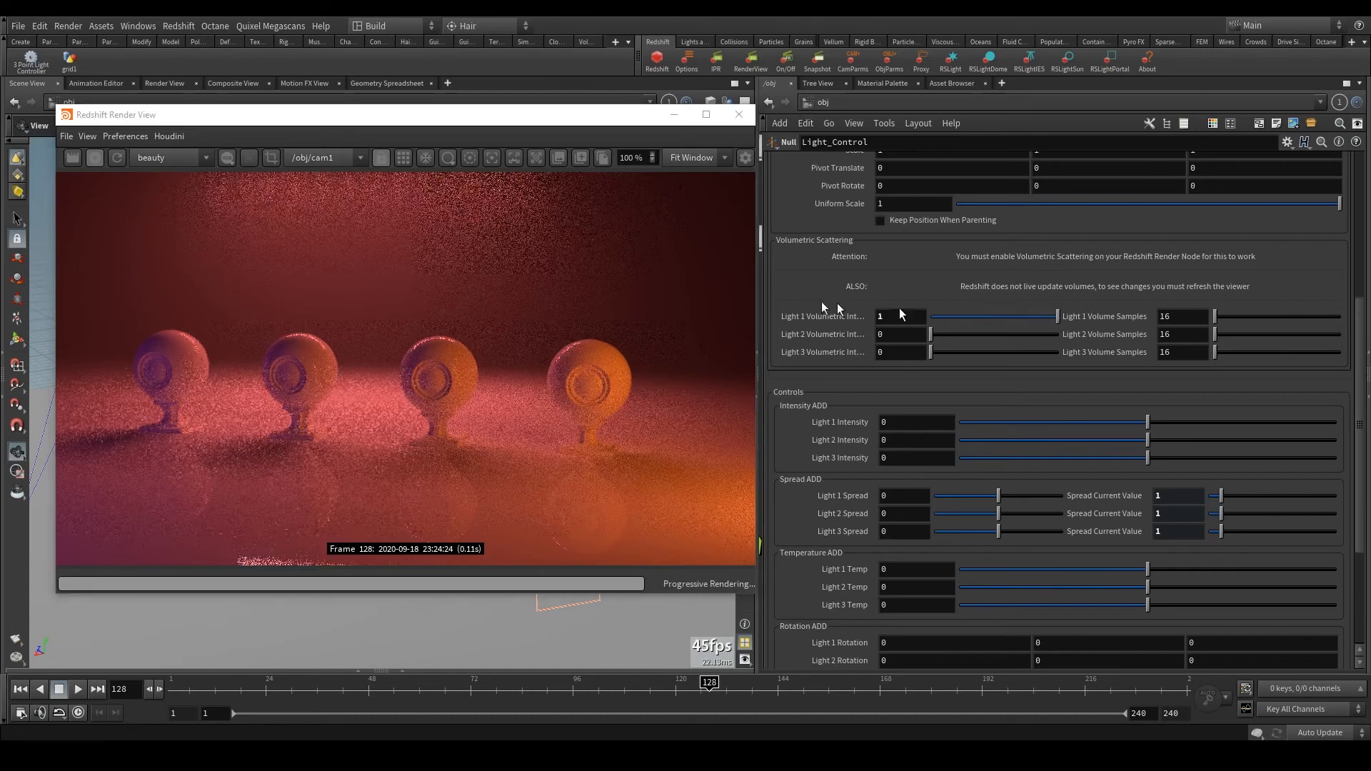
pyautogui.click(117, 158)
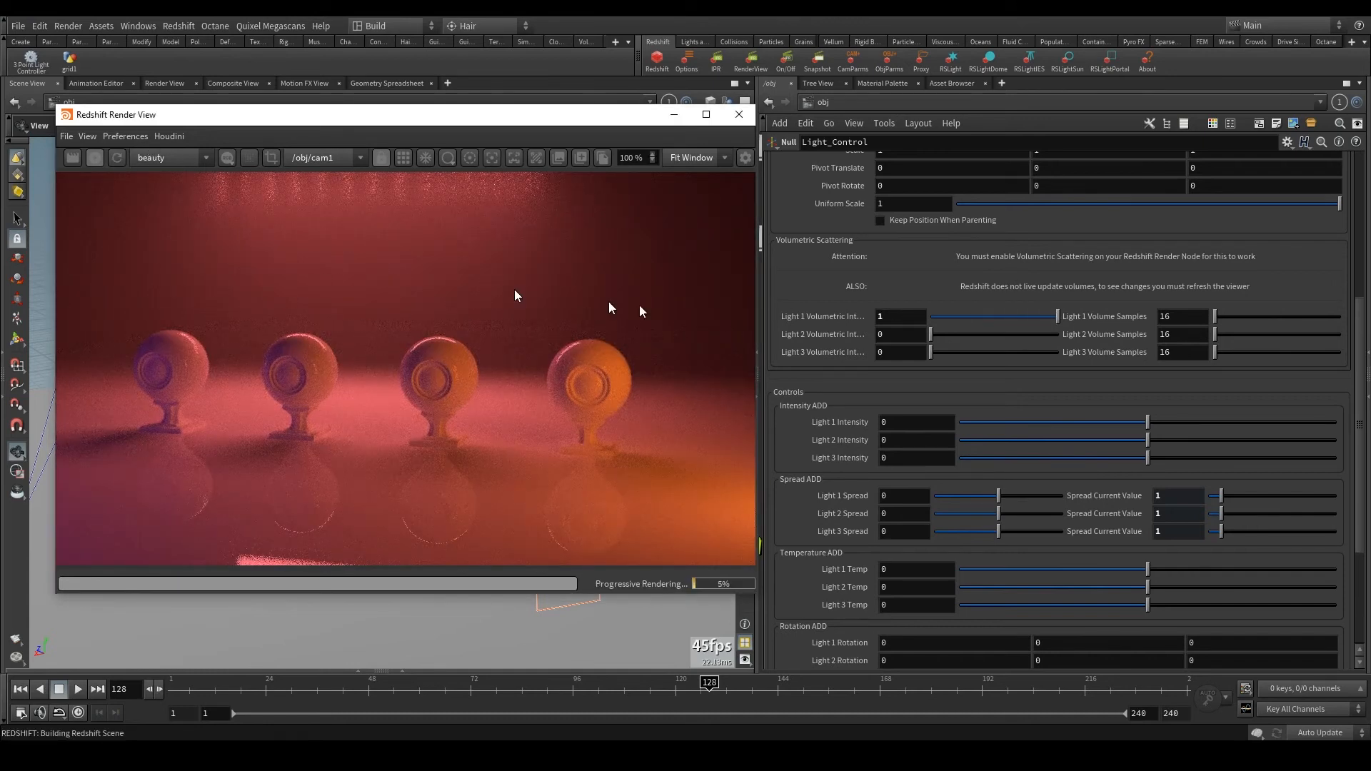
pyautogui.moveTo(917, 317); pyautogui.dragTo(1016, 316, button='middle')
pyautogui.click(117, 157)
pyautogui.moveTo(876, 319); pyautogui.dragTo(943, 331, button='middle')
pyautogui.click(117, 157)
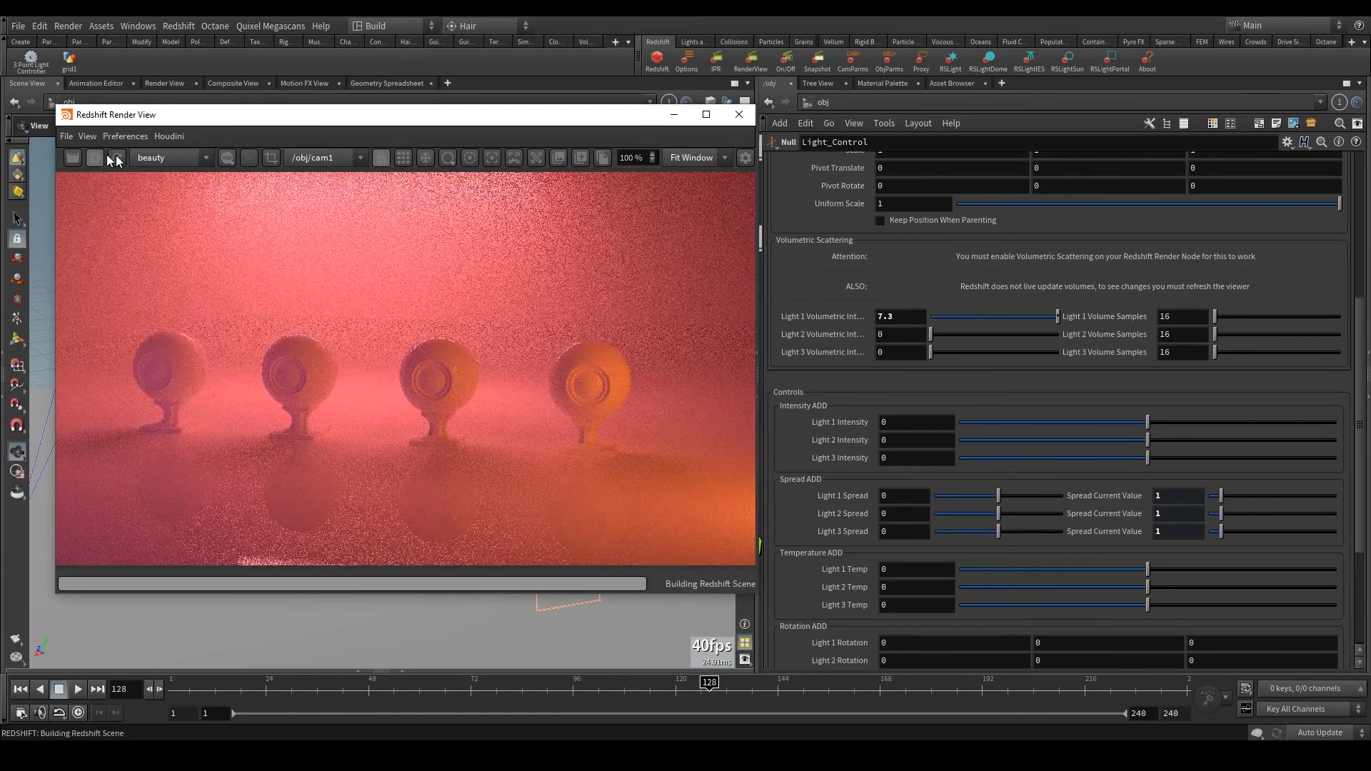
# - Set Light 1's Volumetric Intensity back to 1 and refresh the render
pyautogui.doubleClick(907, 310)
pyautogui.write('1')
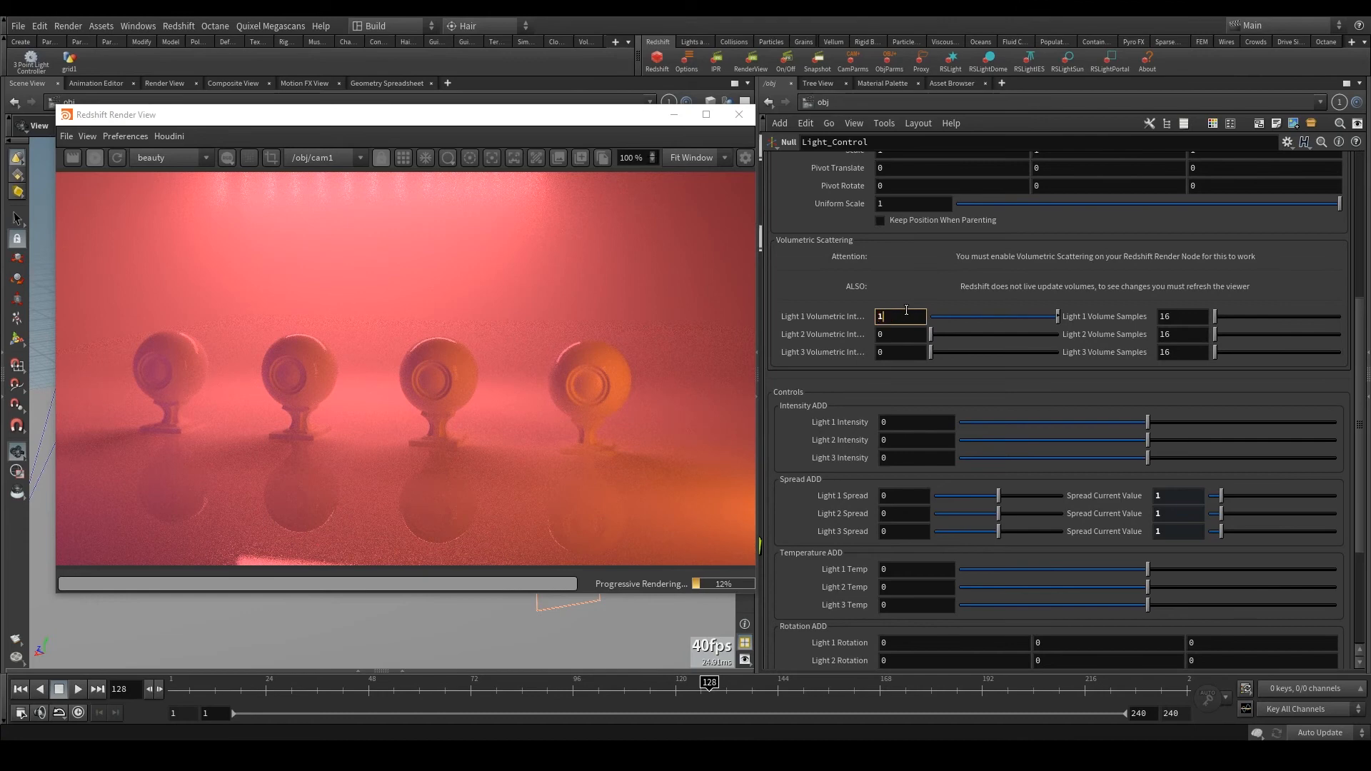
pyautogui.press('Return')
pyautogui.click(116, 157)
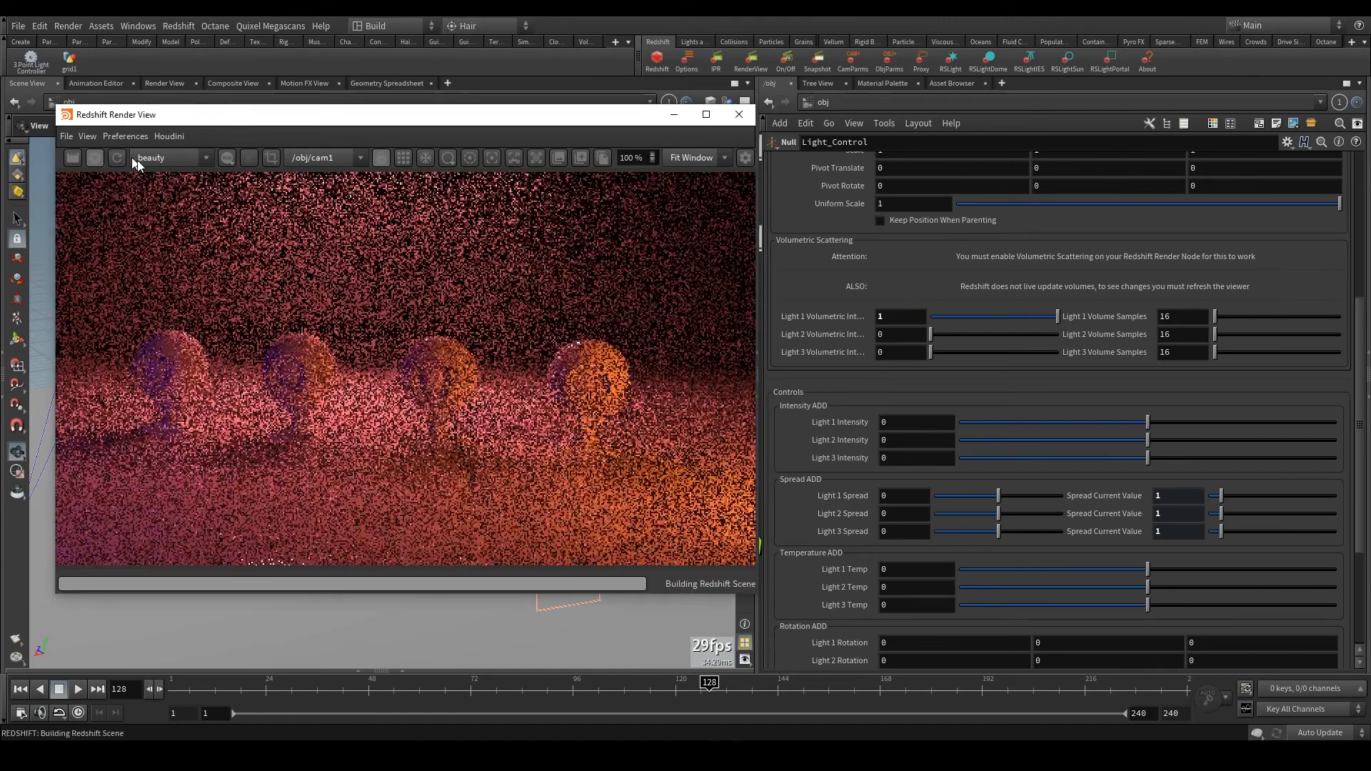
# - Set Volumetric Intensity to 0.753 for Light 2 and 0.573 for Light 3, refreshing the render after each change
pyautogui.moveTo(930, 334); pyautogui.dragTo(1026, 335)
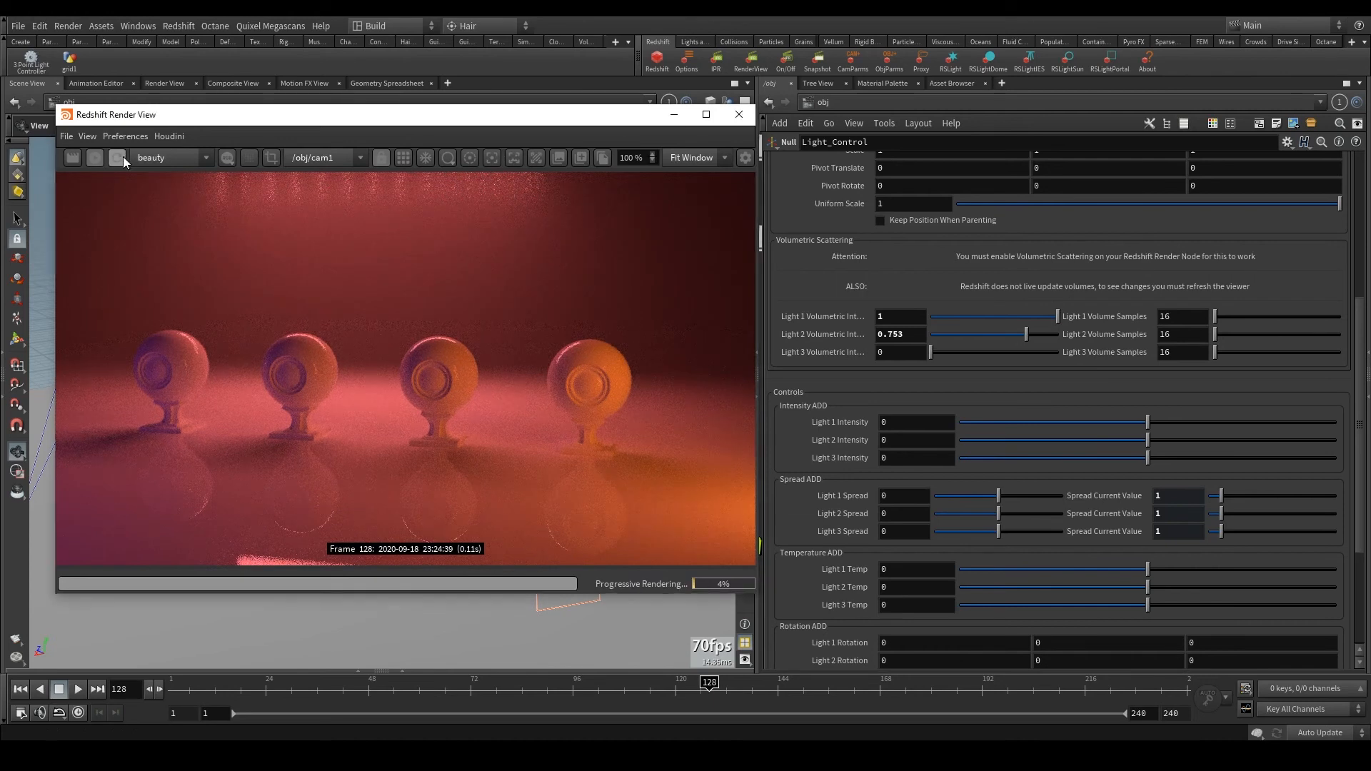
pyautogui.click(116, 157)
pyautogui.moveTo(930, 352); pyautogui.dragTo(1007, 351)
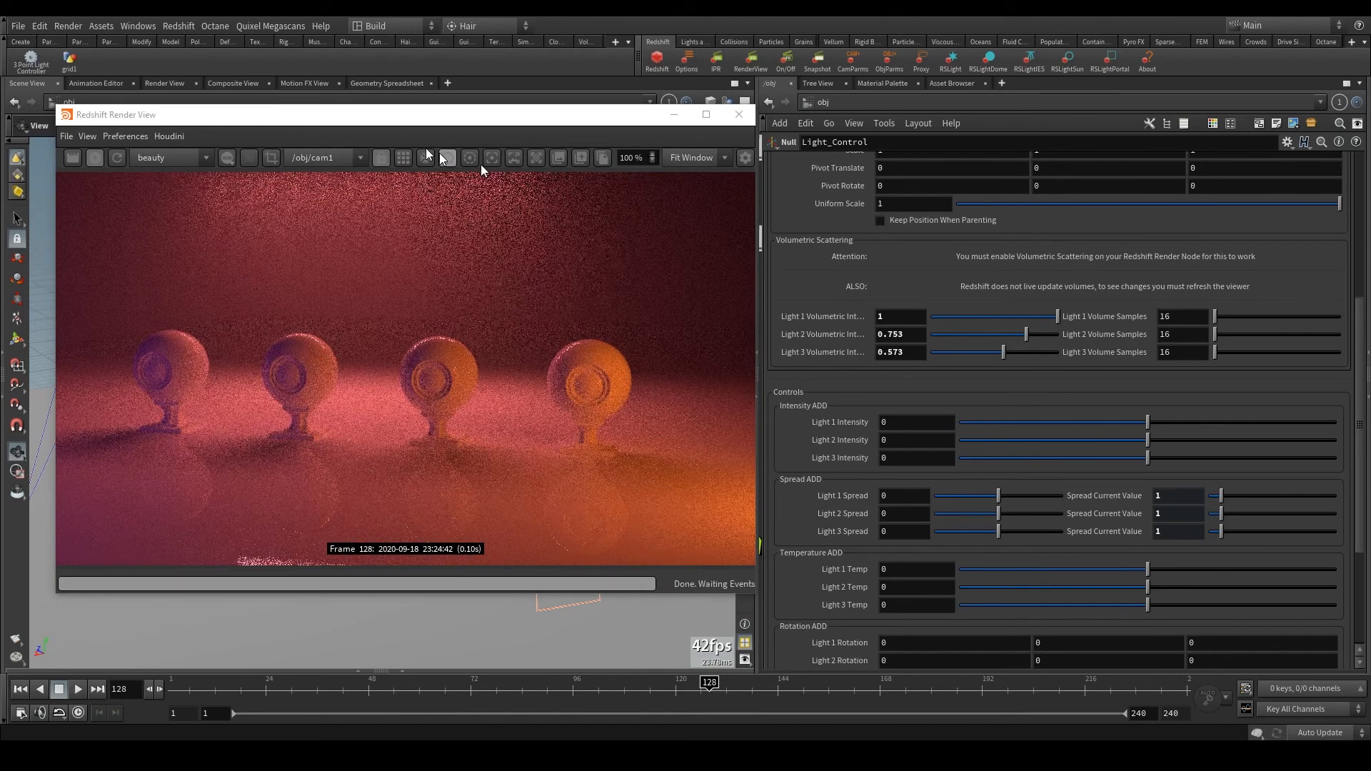
pyautogui.click(118, 157)
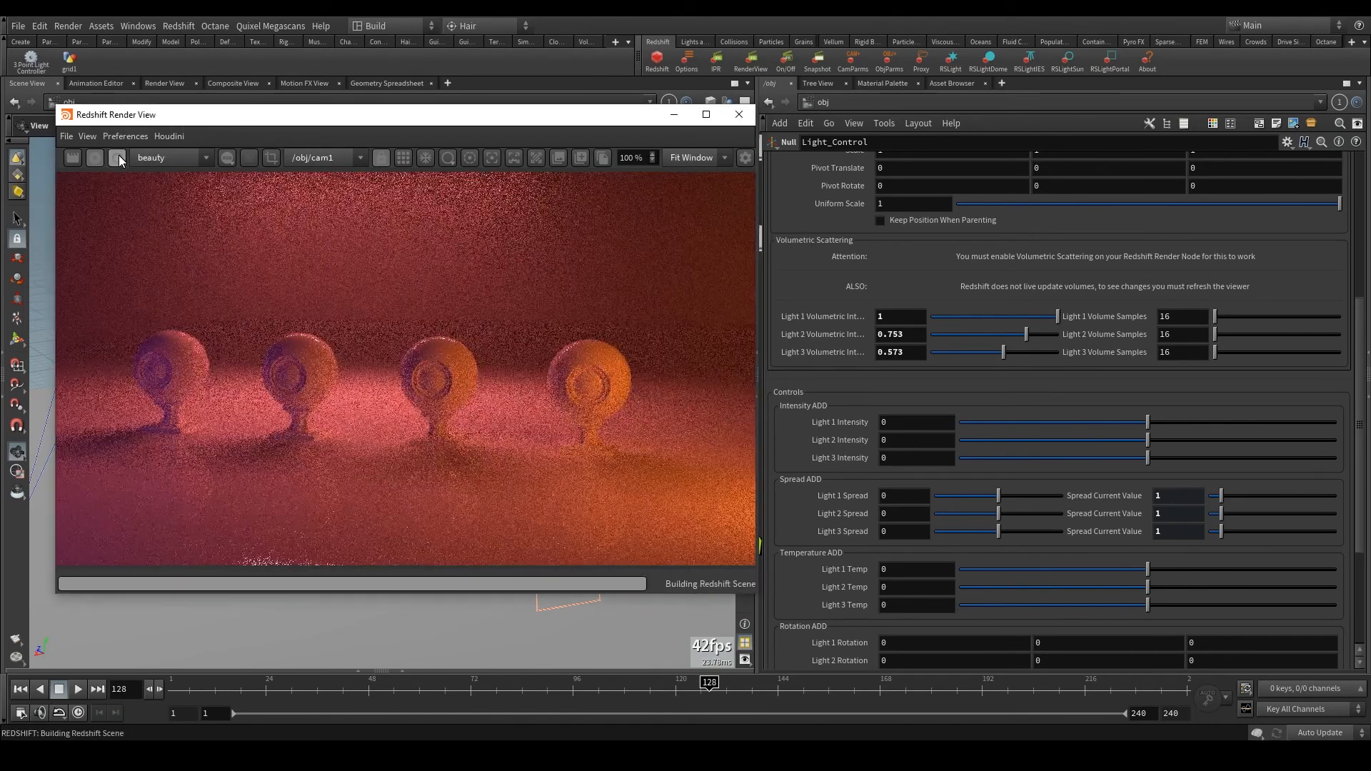
# - Set Volumetric Intensity to 0 for Lights 1 and 2 and to 1 for Light 3, and refresh the render
pyautogui.moveTo(1058, 316); pyautogui.dragTo(929, 318)
pyautogui.moveTo(1027, 352); pyautogui.dragTo(1107, 349)
pyautogui.click(118, 159)
pyautogui.moveTo(1018, 328); pyautogui.dragTo(765, 319)
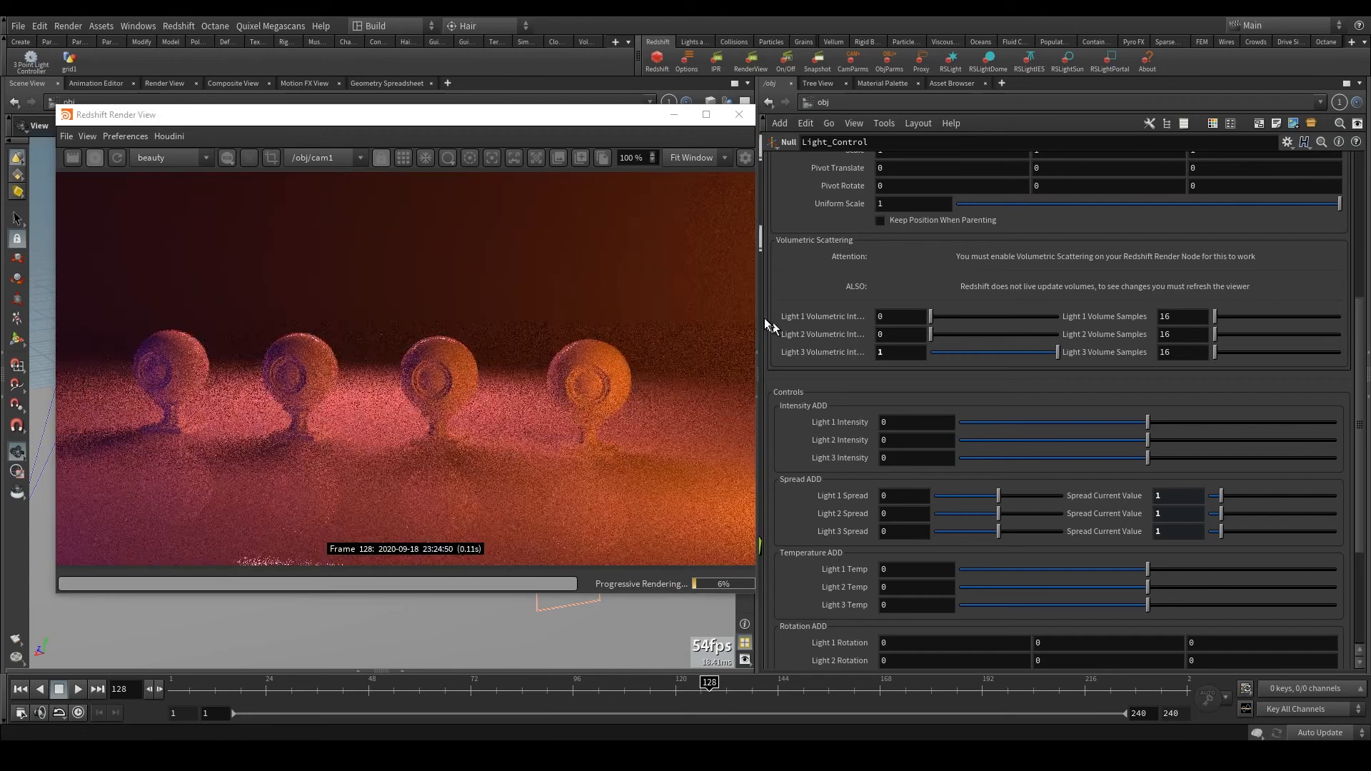
pyautogui.click(114, 159)
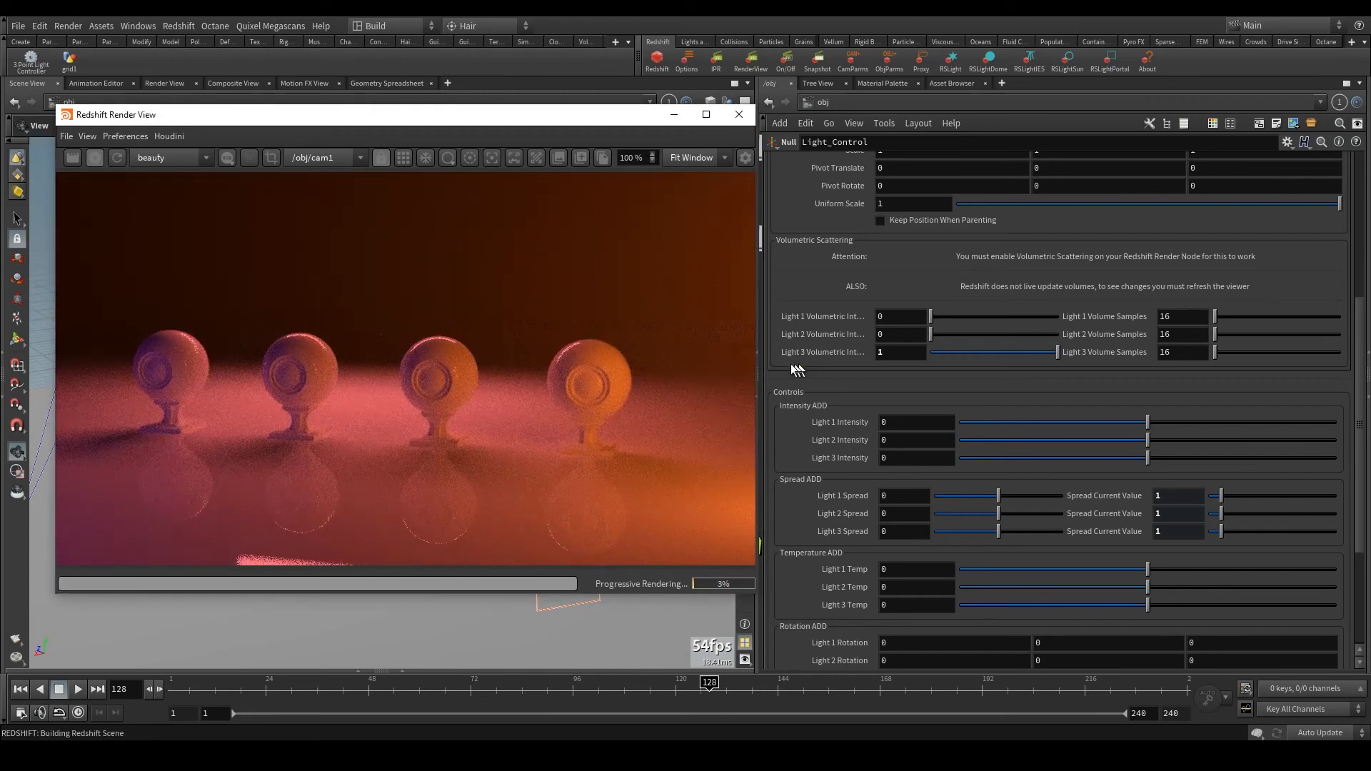
# - Try Light 2's Volumetric Intensity at 1 and 10, and return it to 0
pyautogui.scroll(1, 648, 368)
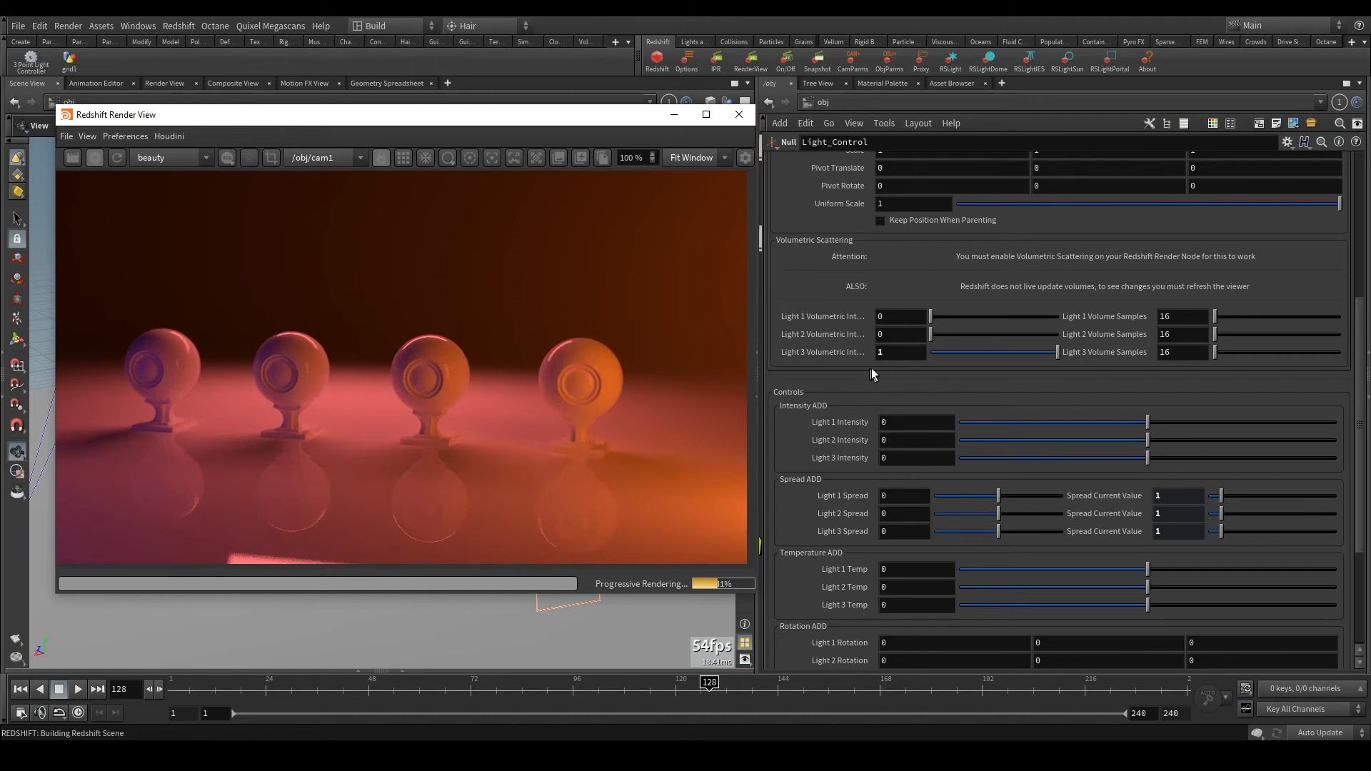
pyautogui.moveTo(934, 334); pyautogui.dragTo(1118, 334)
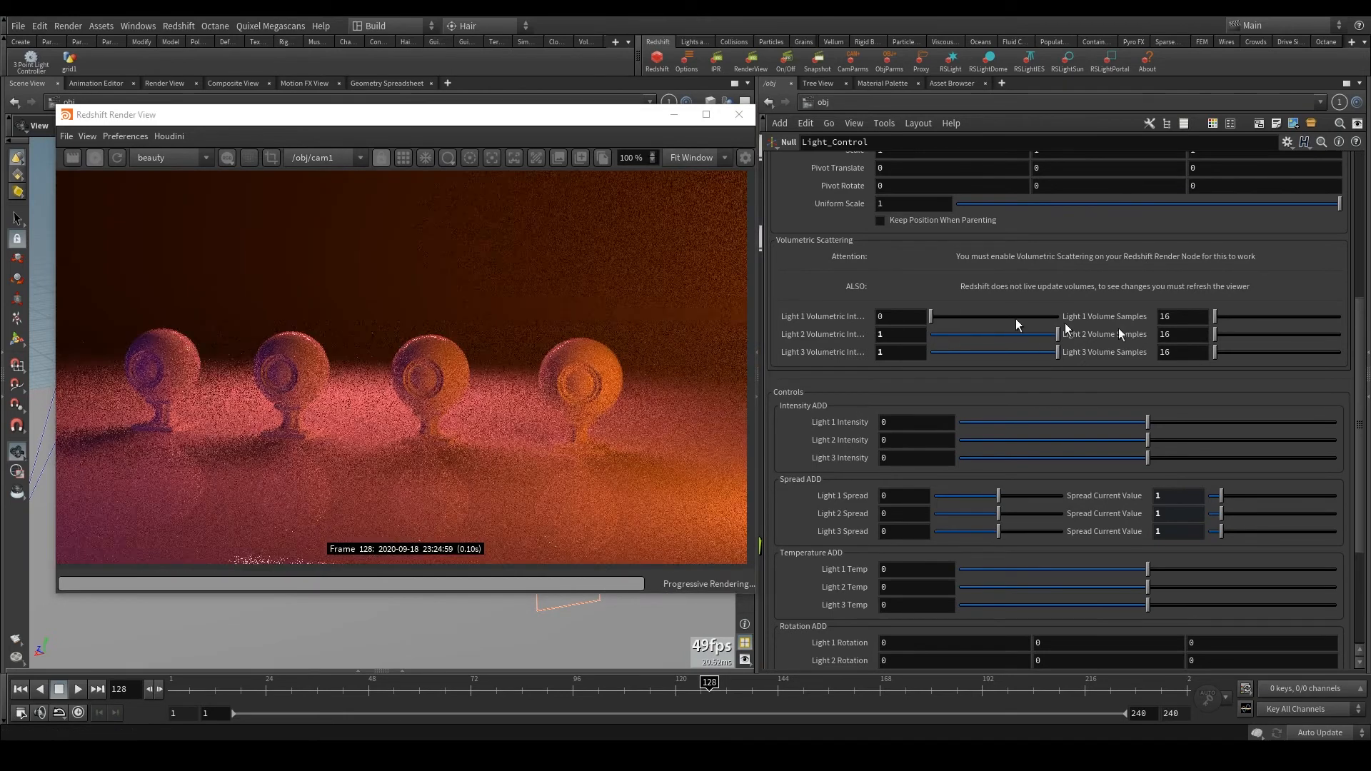
pyautogui.doubleClick(900, 334)
pyautogui.write('10')
pyautogui.press('Return')
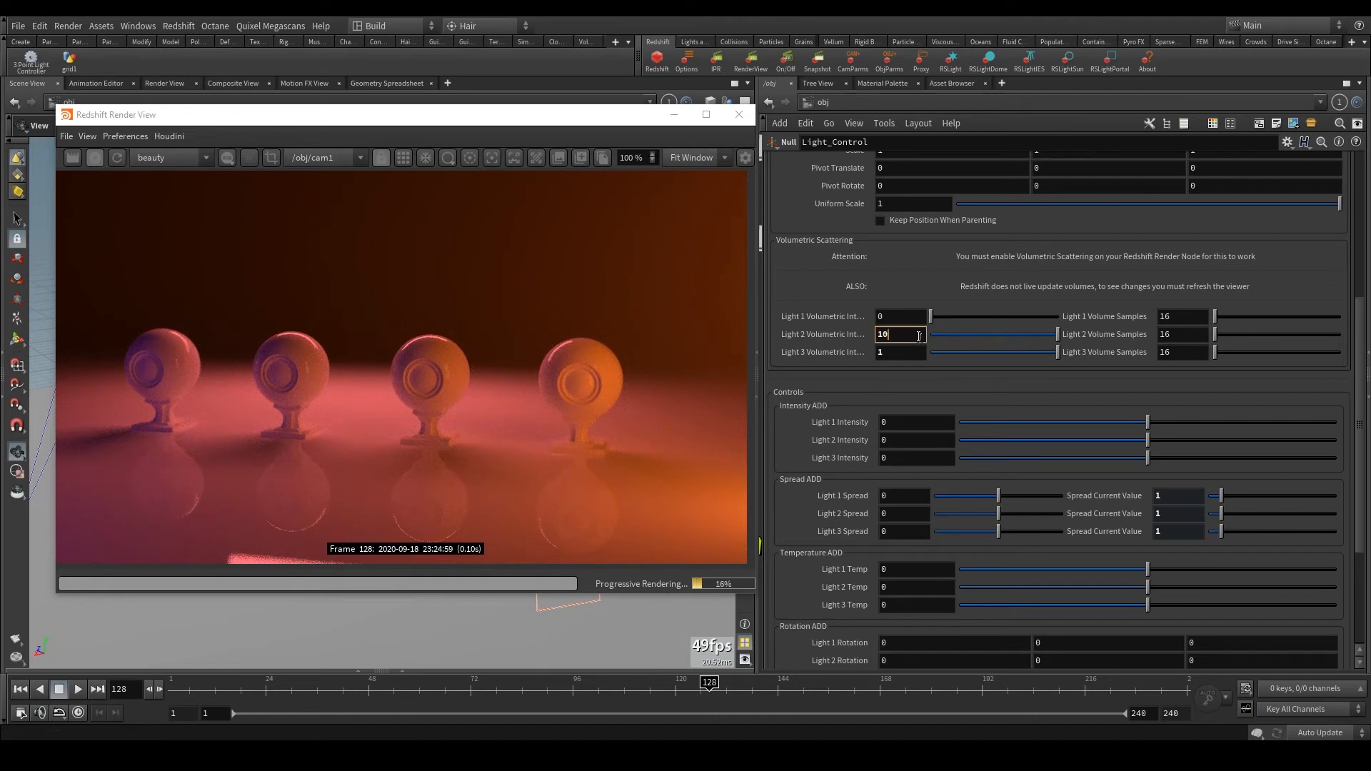
pyautogui.write('0')
pyautogui.press('Return')
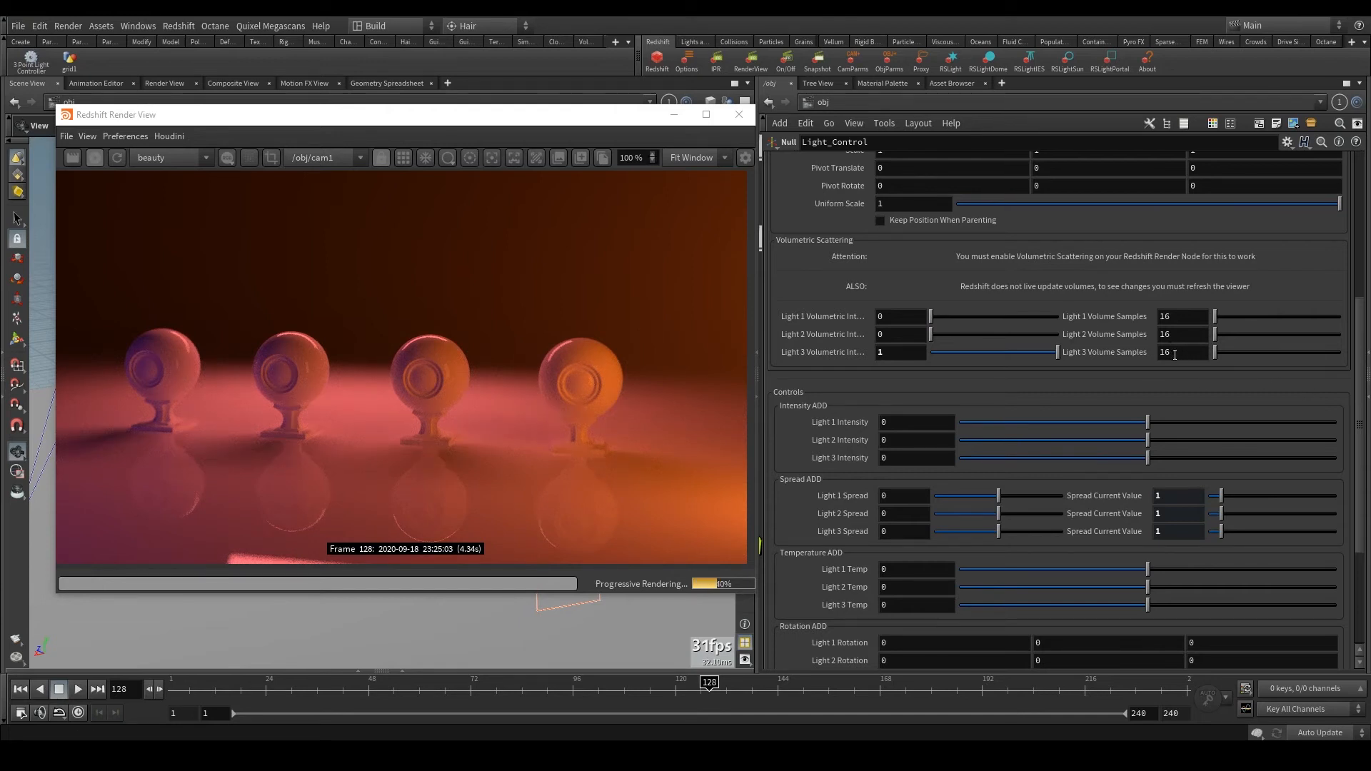
# - Set Light 3's Volume Samples to 160 and refresh the render to inspect the noise
pyautogui.write('0')
pyautogui.press('Return')
pyautogui.click(116, 157)
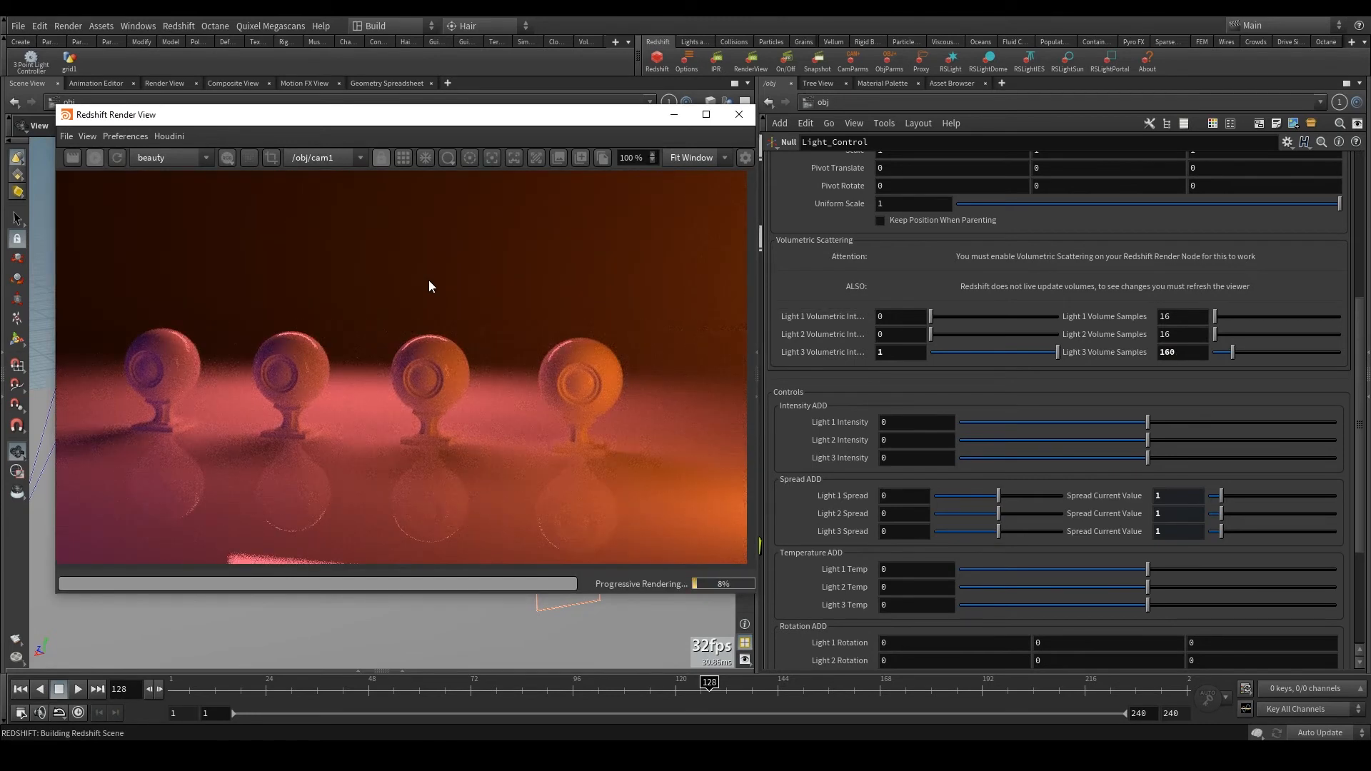
pyautogui.scroll(-1, 565, 307)
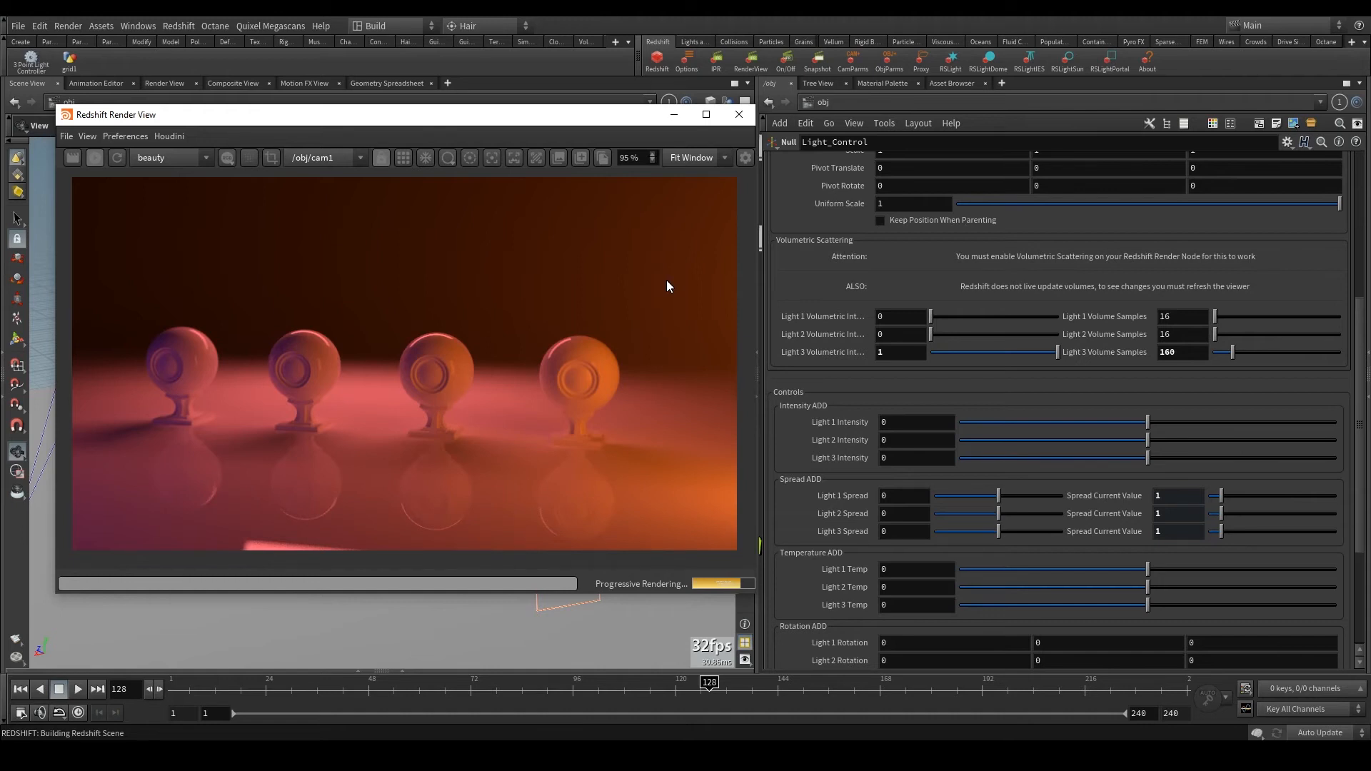
# - Set Light 3's Volume Samples to 16 and its Volumetric Intensity to 0, and refresh the render
pyautogui.click(1187, 353)
pyautogui.press('BackSpace')
pyautogui.press('Return')
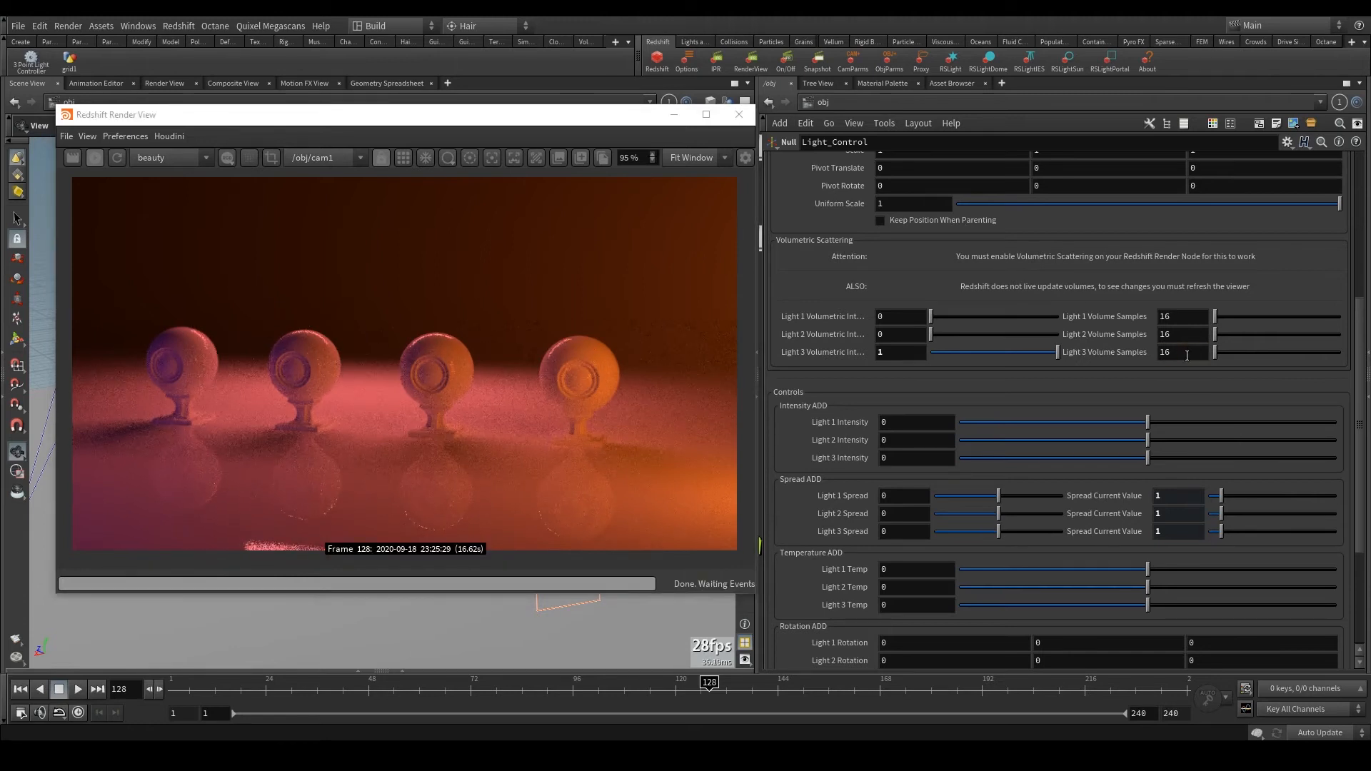
pyautogui.doubleClick(910, 354)
pyautogui.write('0')
pyautogui.press('Return')
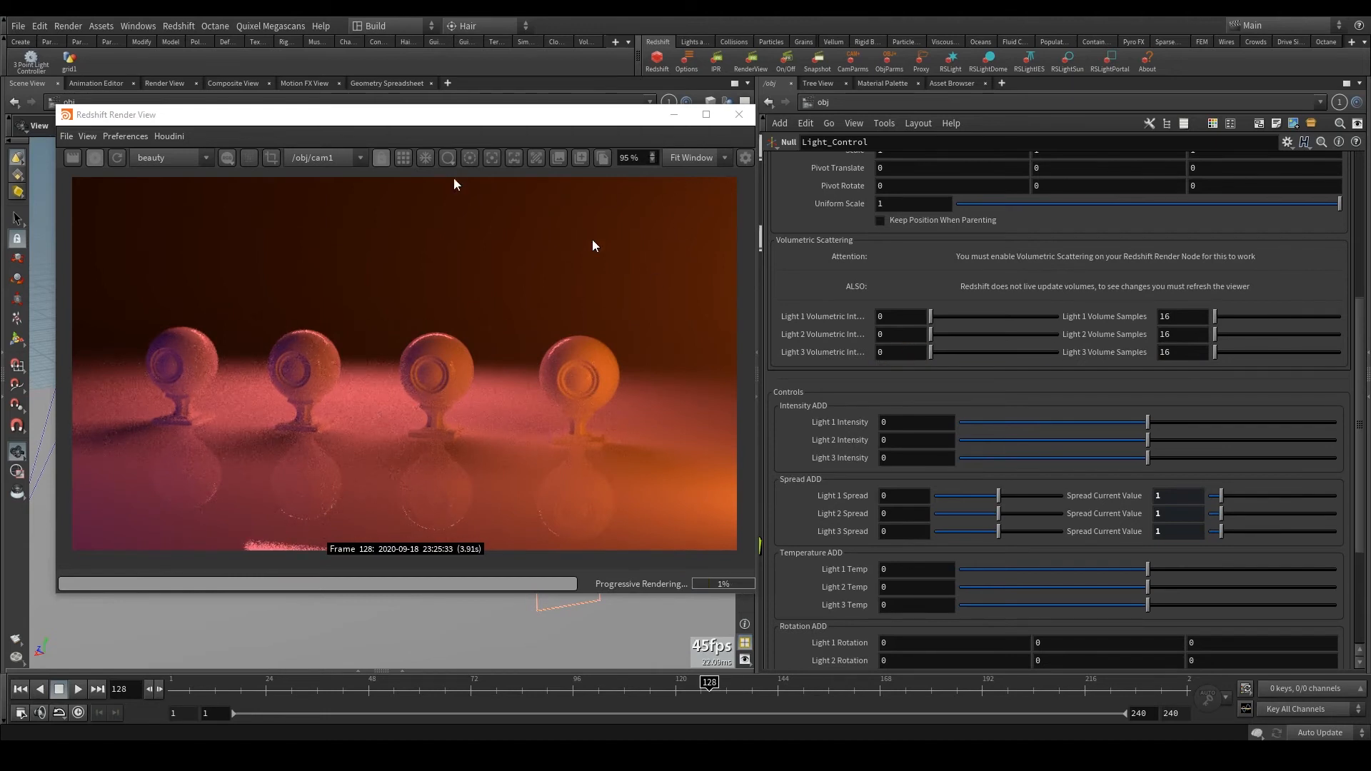
pyautogui.click(112, 159)
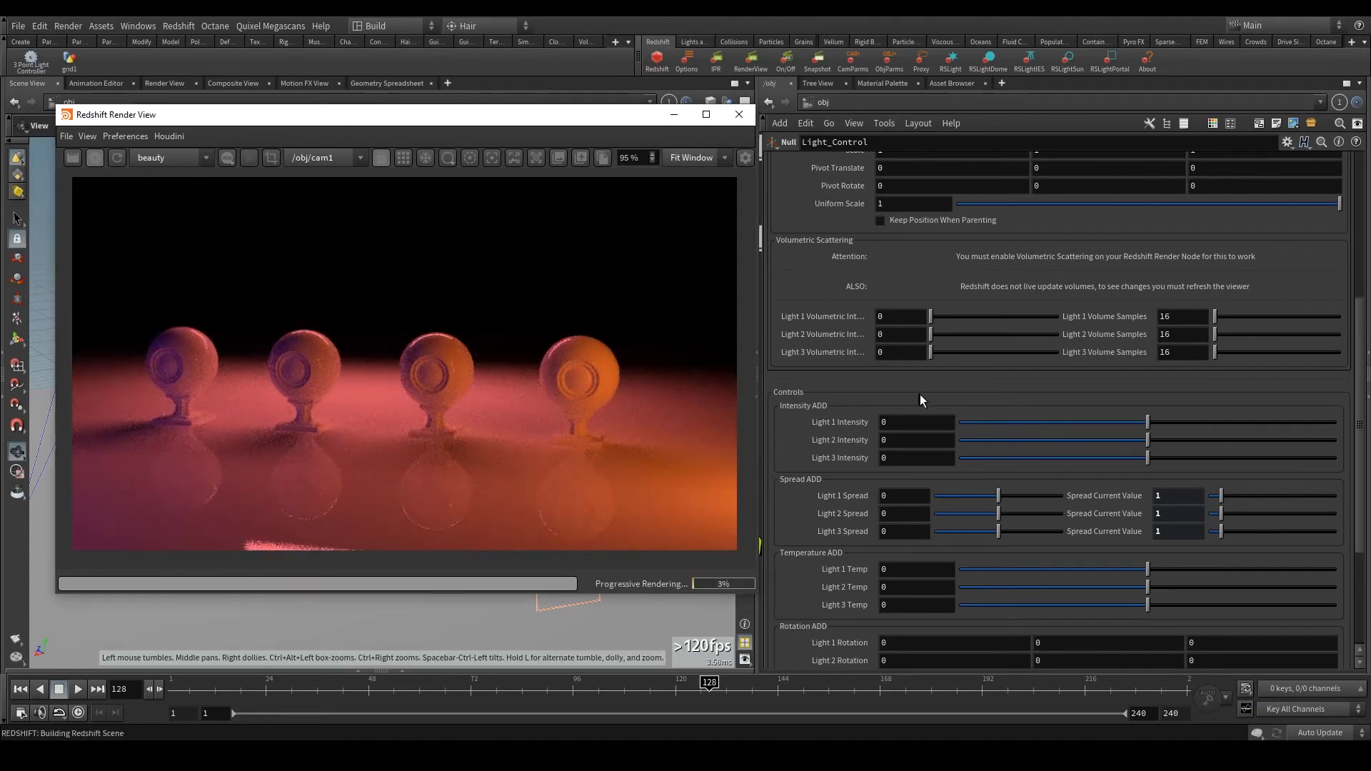
# - Switch the light preset to Custom USER
pyautogui.scroll(4, 950, 413)
pyautogui.scroll(2, 877, 385)
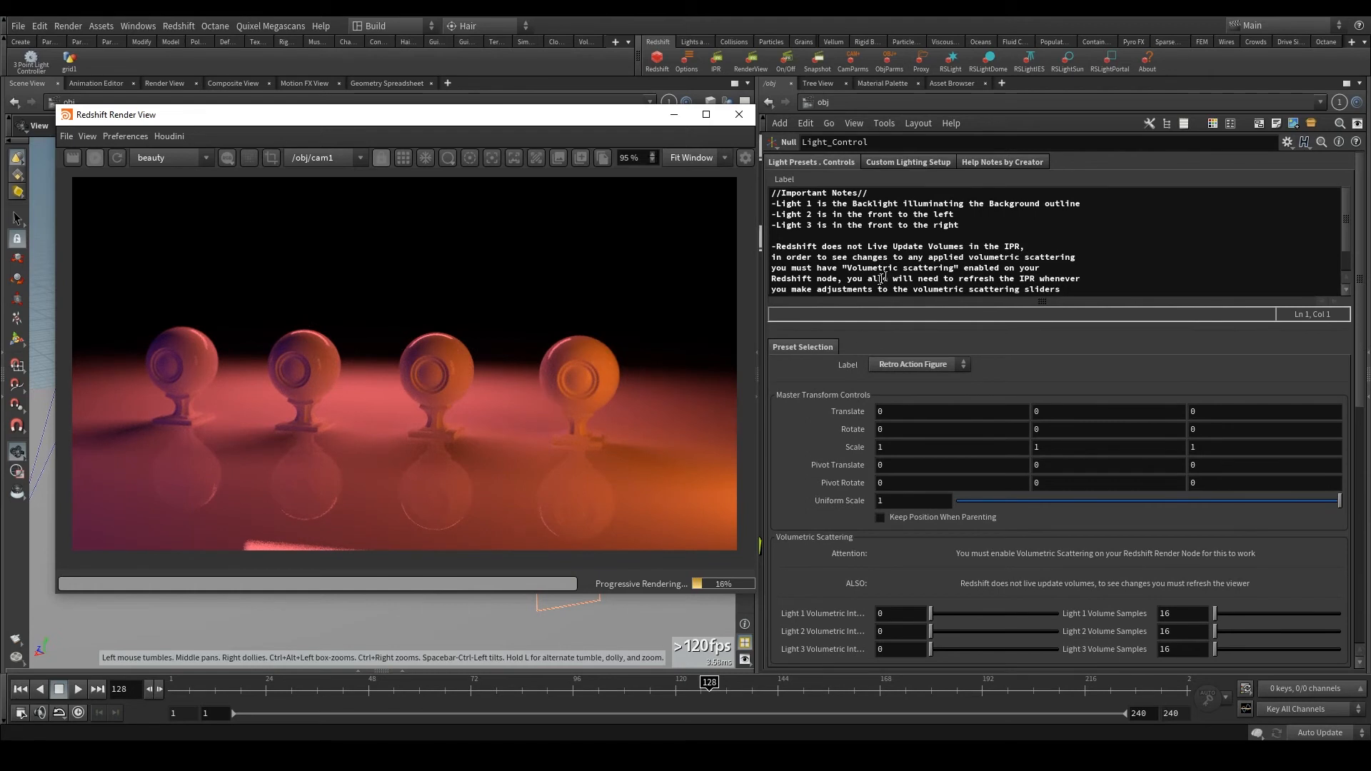
pyautogui.click(909, 158)
pyautogui.click(828, 162)
pyautogui.click(931, 366)
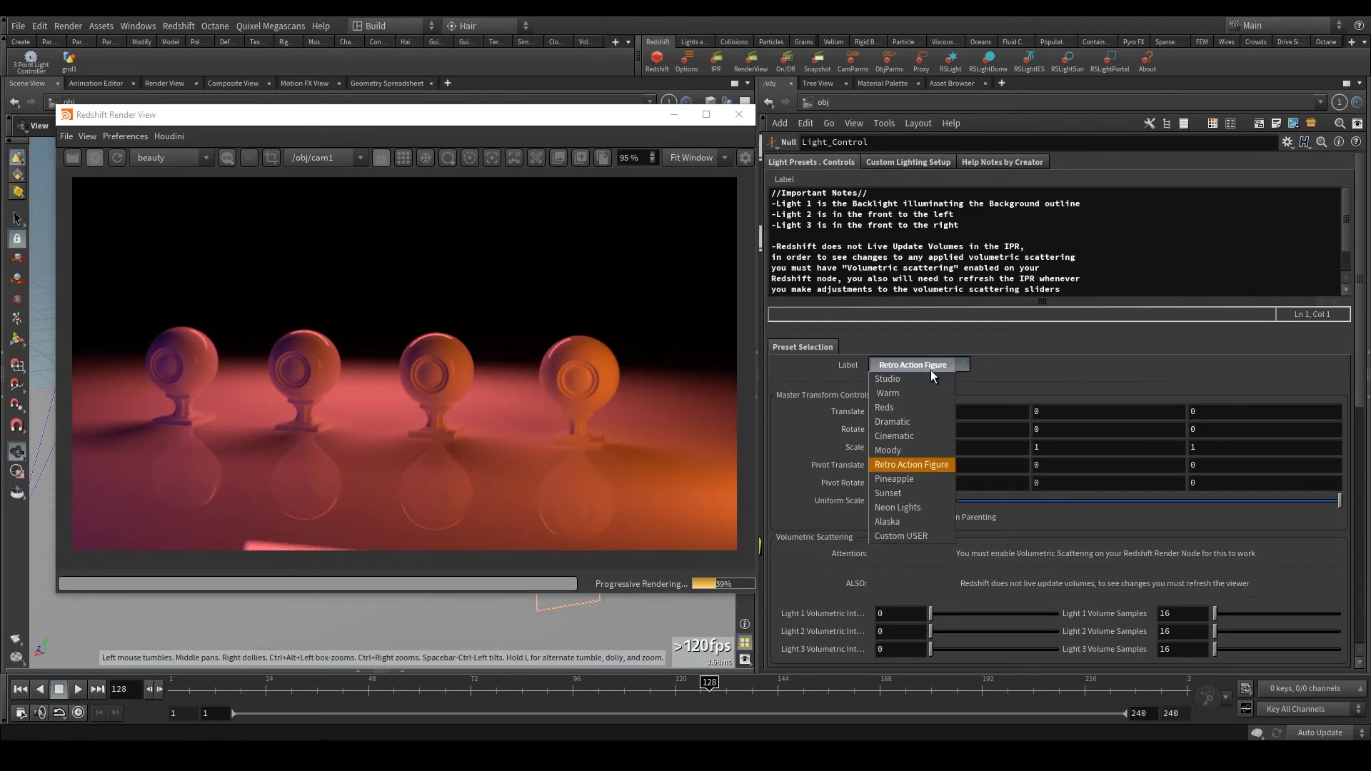
pyautogui.click(928, 540)
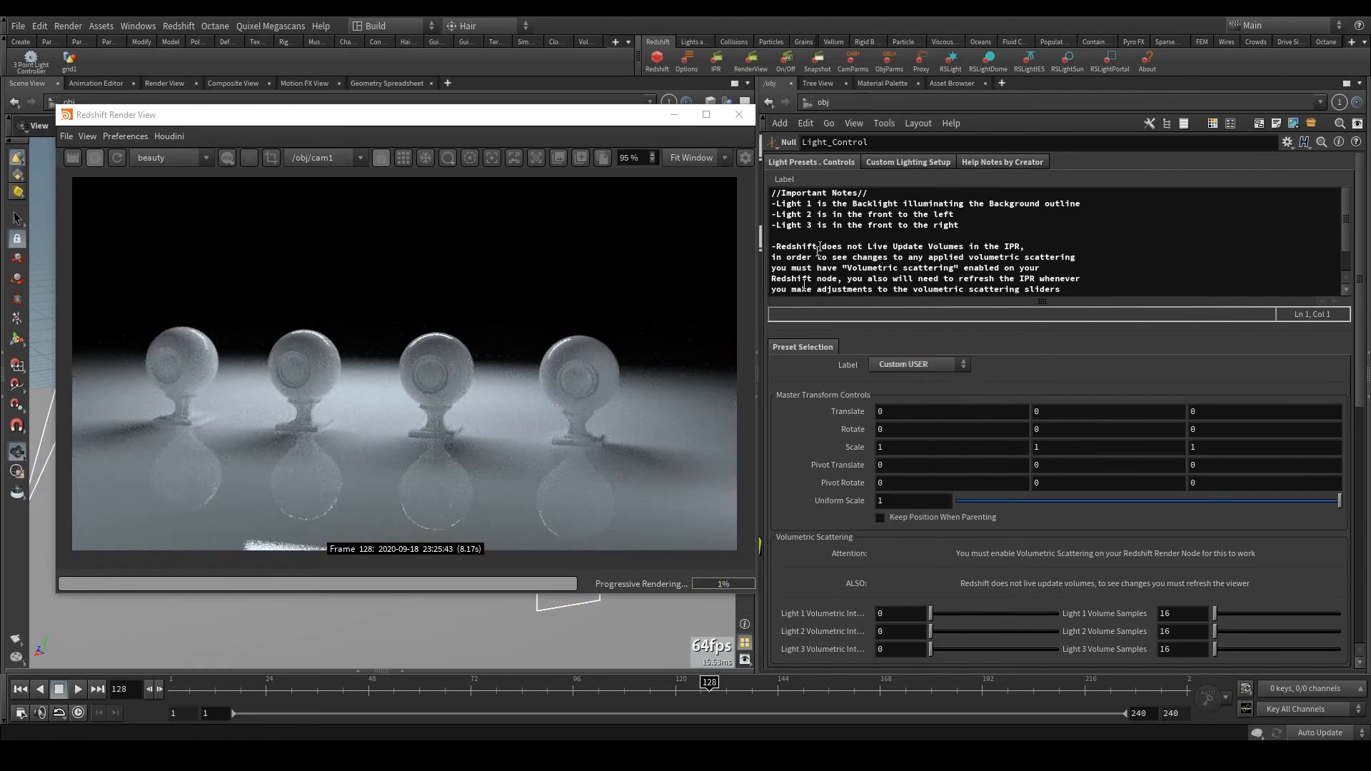
pyautogui.click(920, 365)
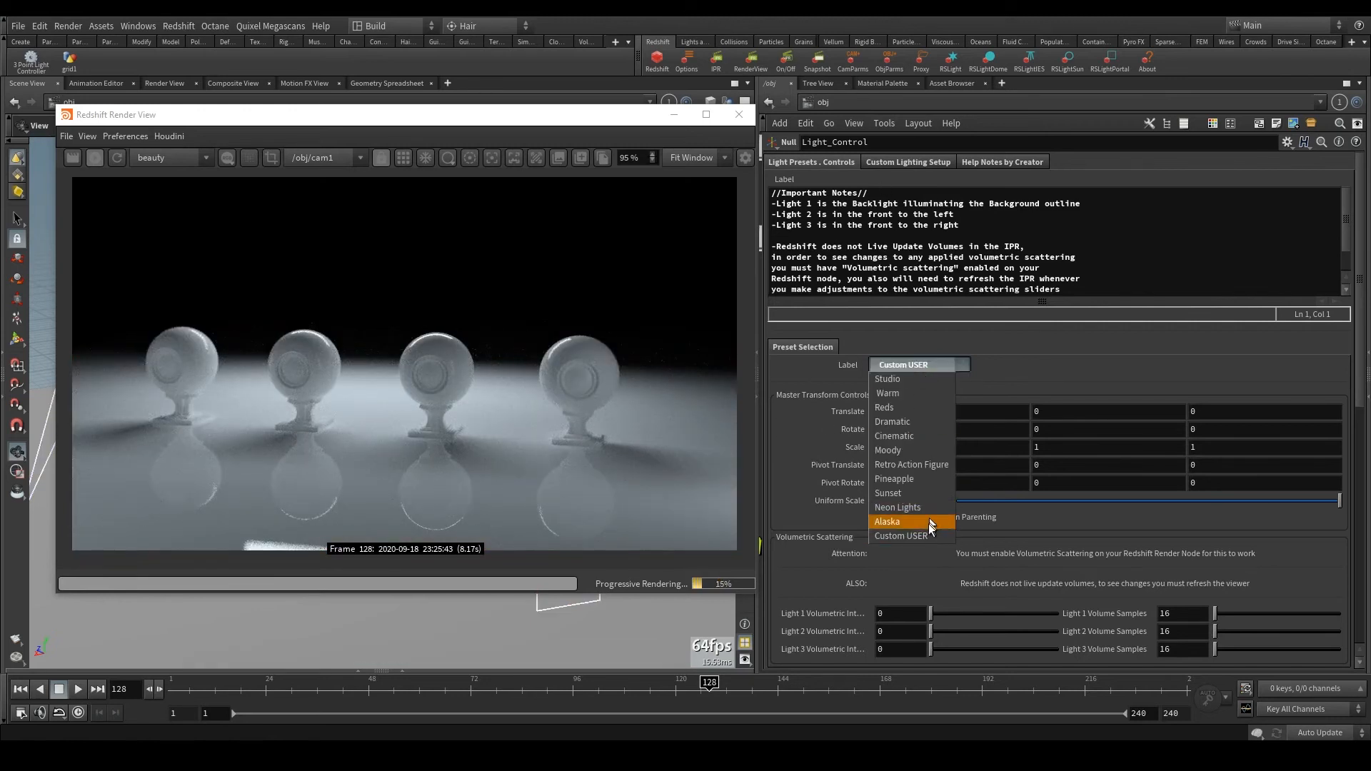
pyautogui.click(927, 533)
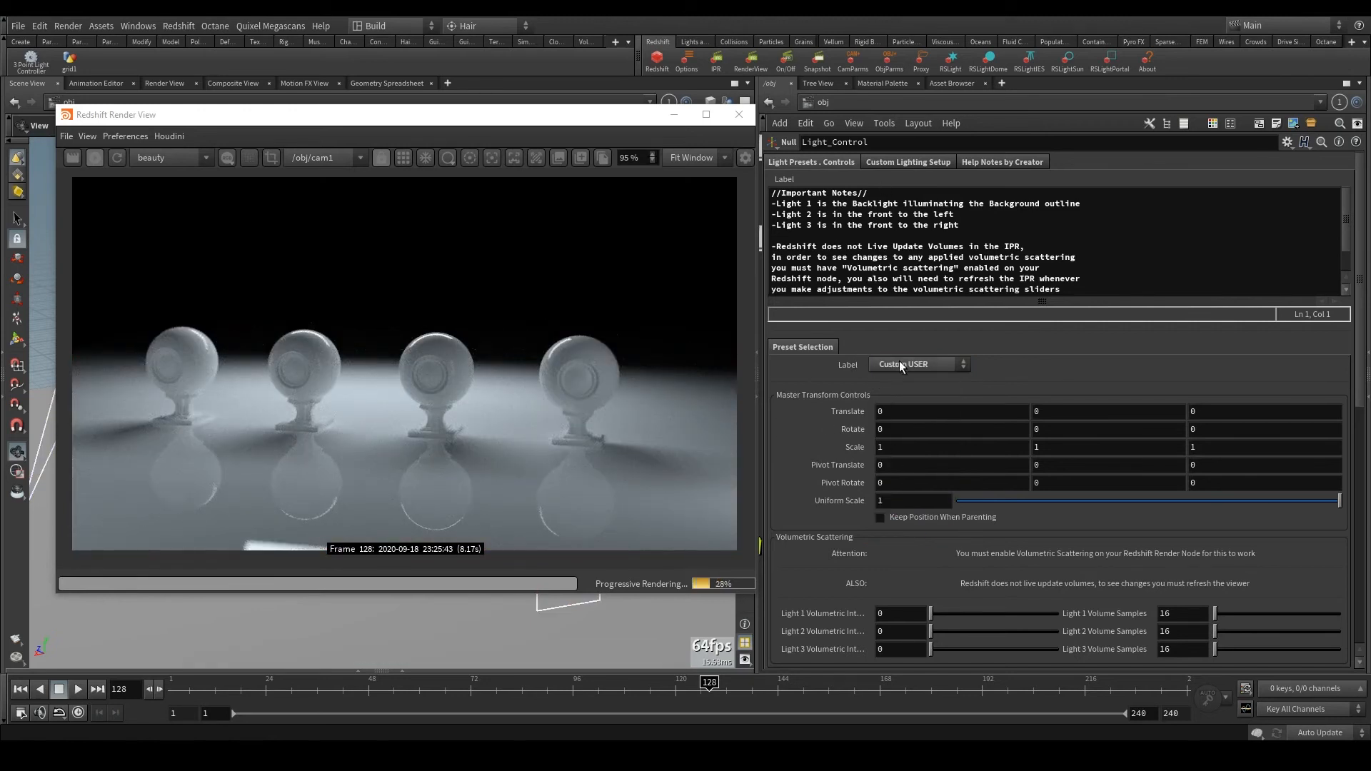
pyautogui.click(902, 366)
pyautogui.click(893, 534)
# - In the Custom Lighting Setup, set Light 1's color to pure red (1, 0, 0)
pyautogui.click(875, 162)
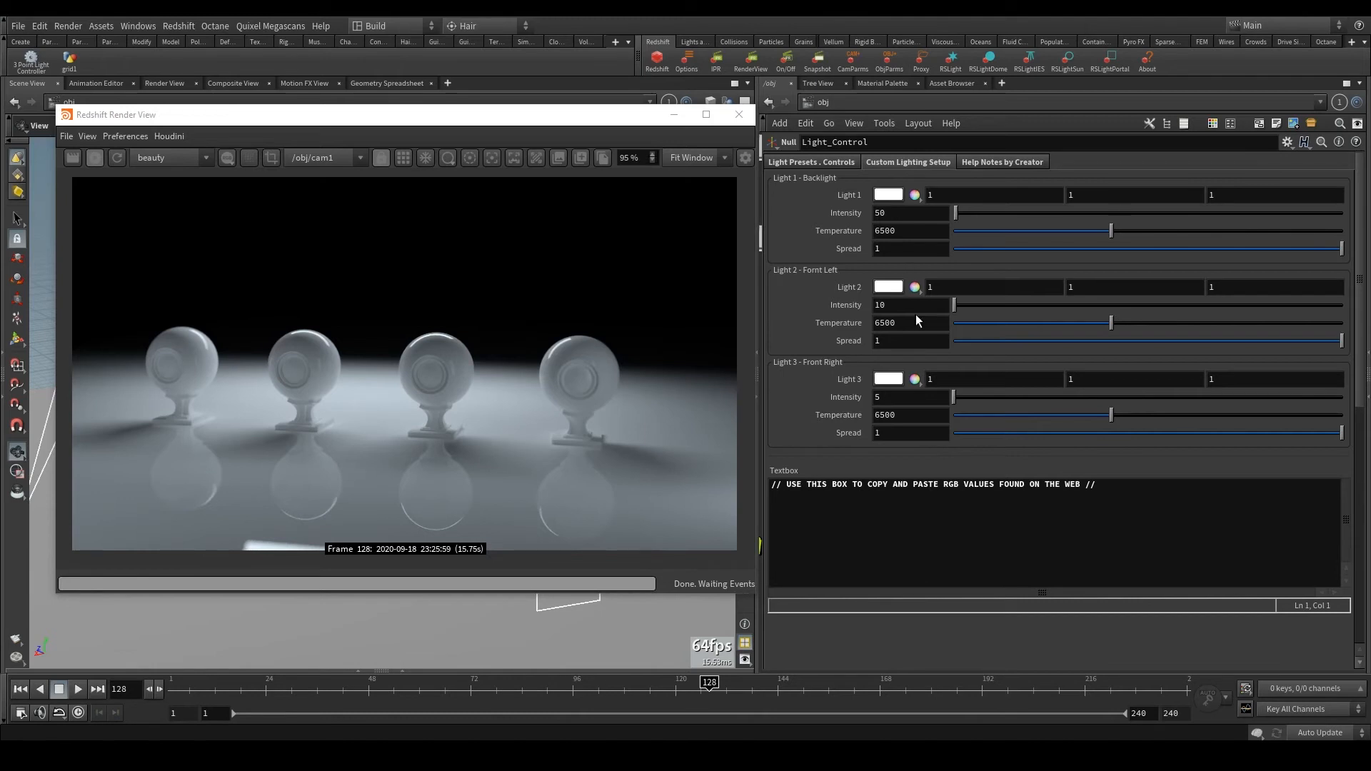
pyautogui.click(888, 194)
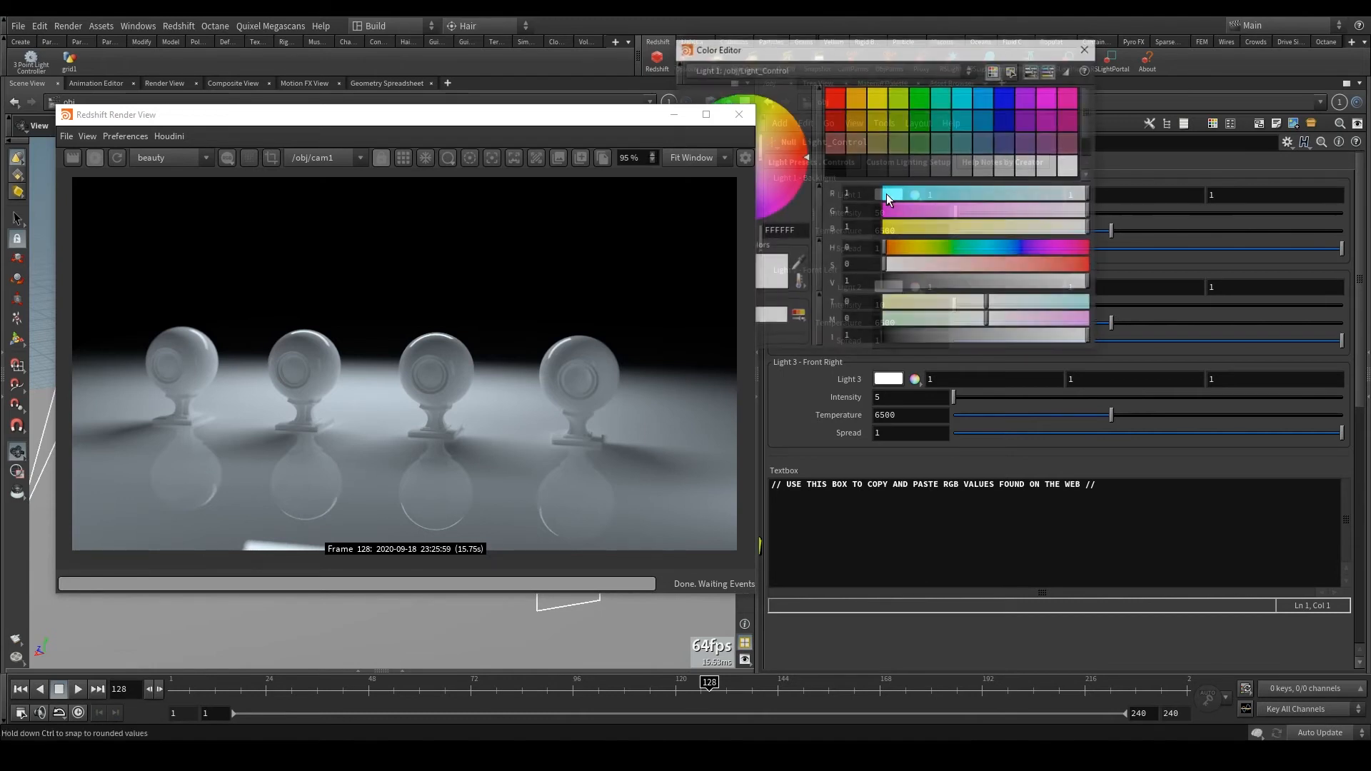
pyautogui.click(834, 100)
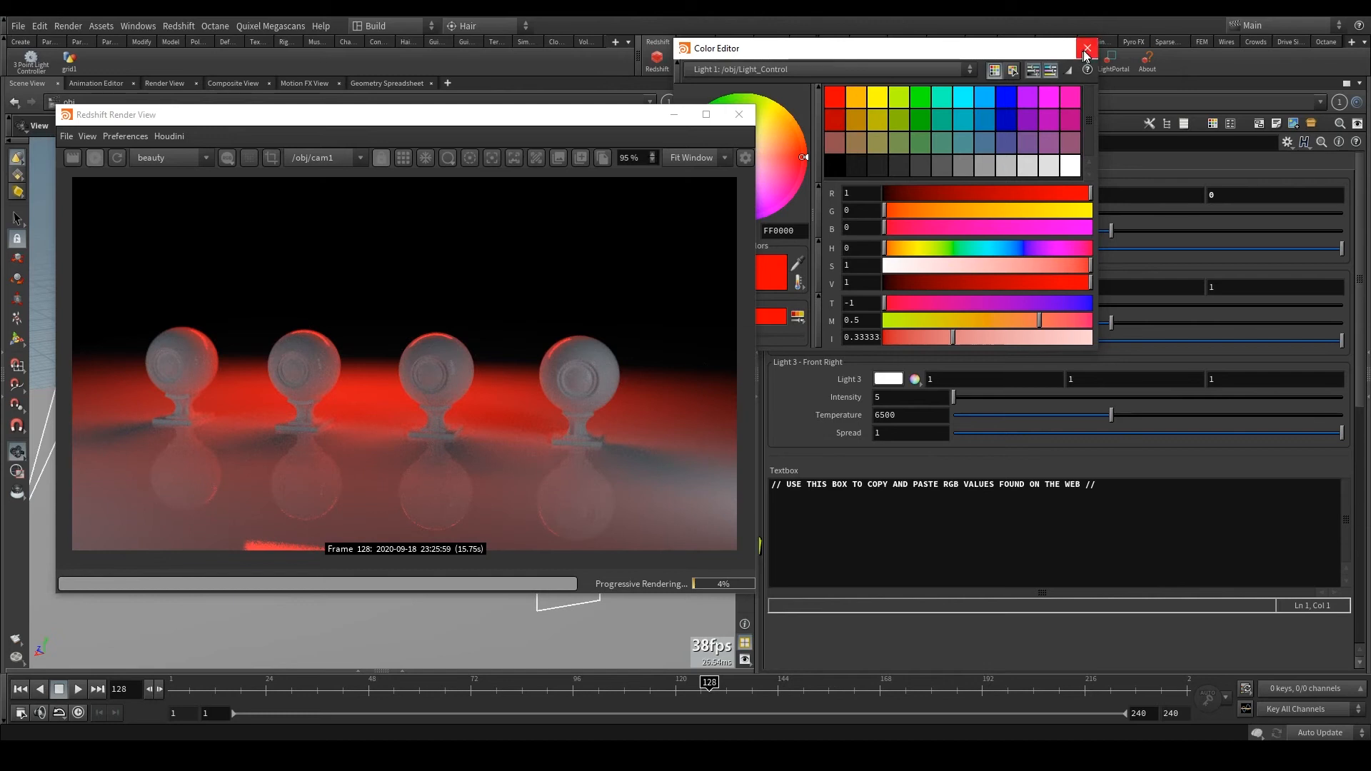
pyautogui.click(1087, 48)
# - Set Light 1's custom Intensity to 10
pyautogui.moveTo(956, 213); pyautogui.dragTo(968, 213)
pyautogui.doubleClick(931, 210)
pyautogui.write('10')
pyautogui.press('Return')
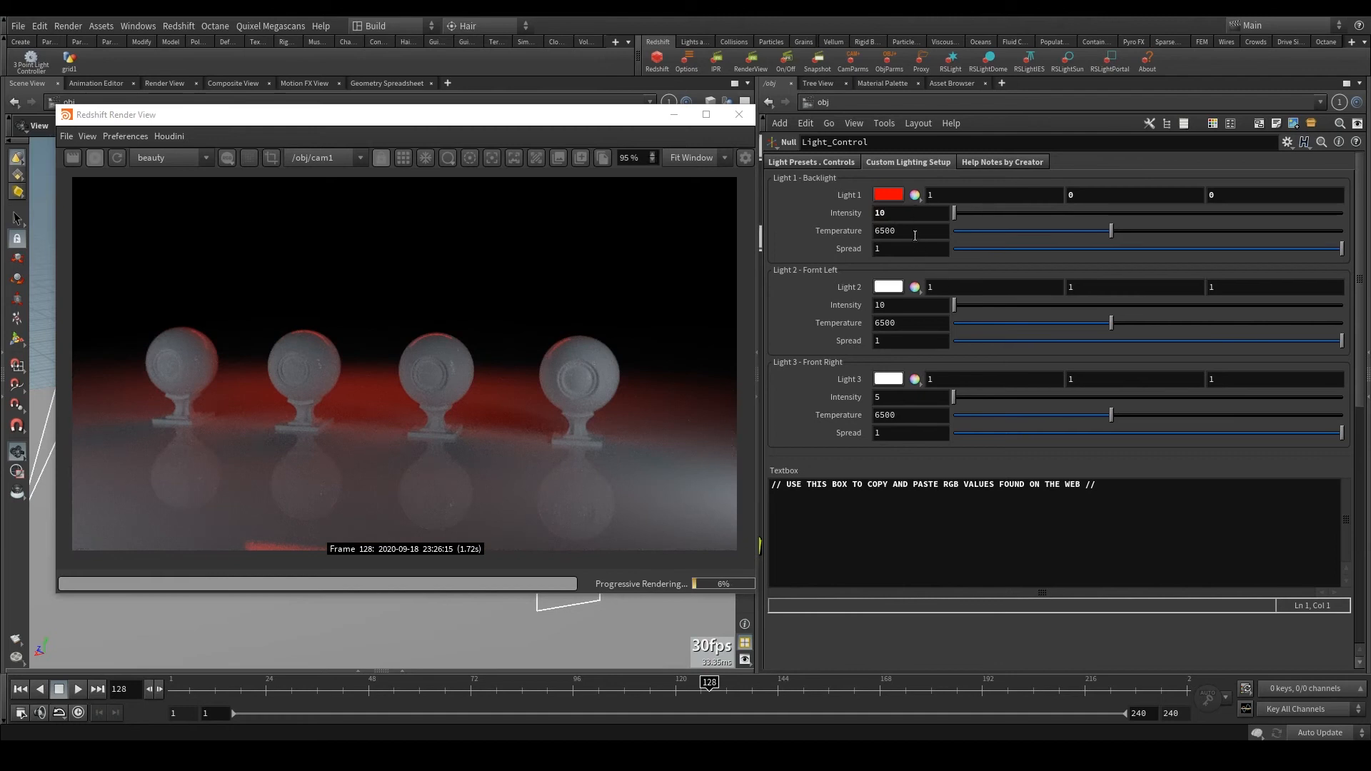
# - Return to the Light Presets controls and edit one of the lights' additive transform values
pyautogui.click(829, 163)
pyautogui.scroll(-10, 919, 447)
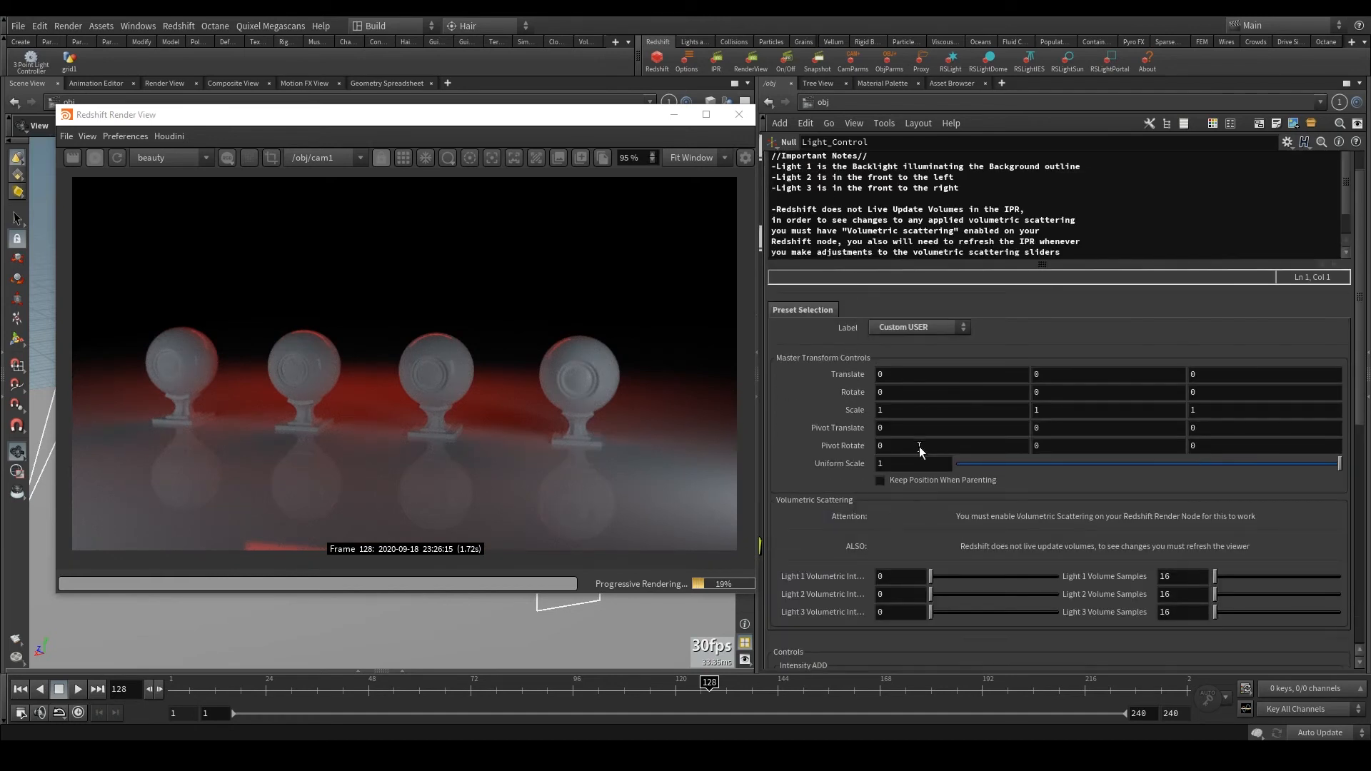
pyautogui.scroll(-3, 1285, 446)
pyautogui.doubleClick(1006, 624)
pyautogui.write('0')
pyautogui.press('Return')
pyautogui.scroll(8, 845, 533)
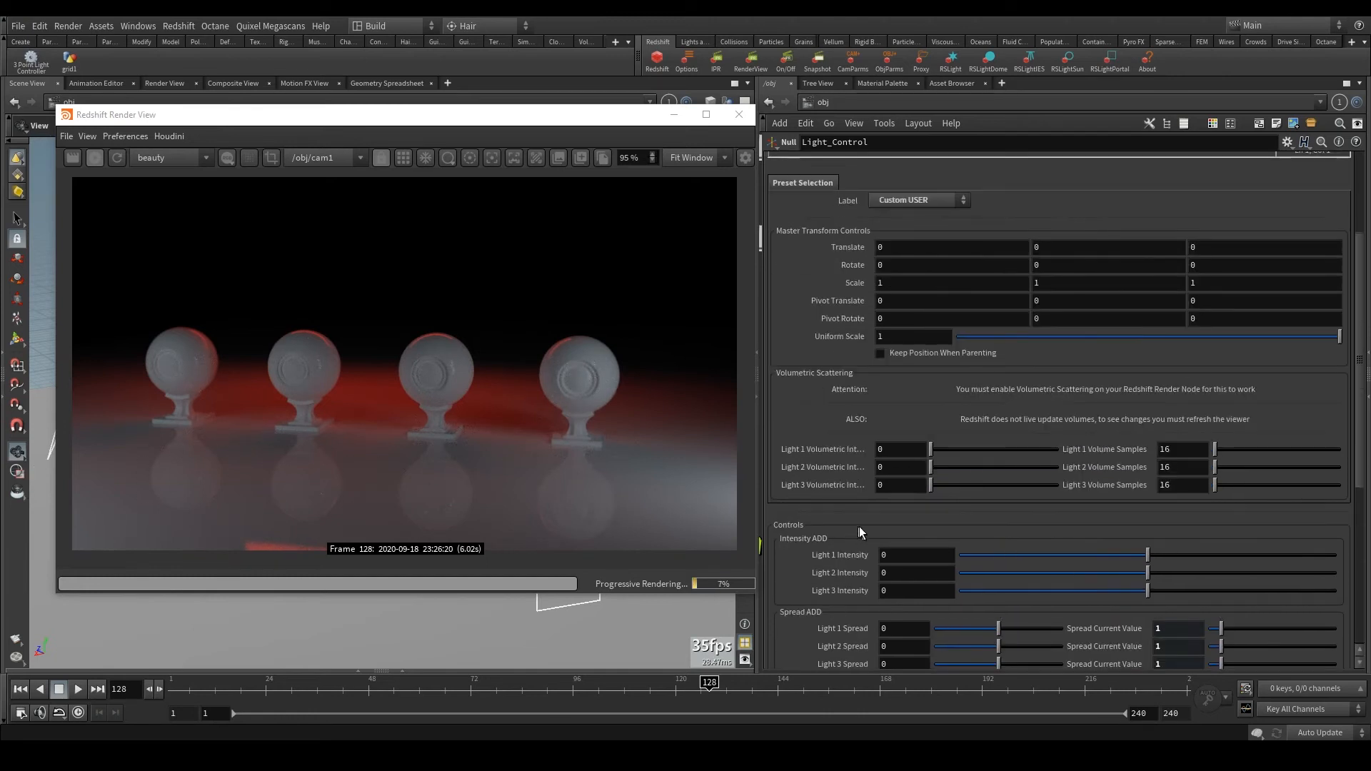
pyautogui.scroll(3, 859, 526)
# - Compare the Custom Lighting Setup values with the additive Intensity, Spread and Temperature controls
pyautogui.click(884, 160)
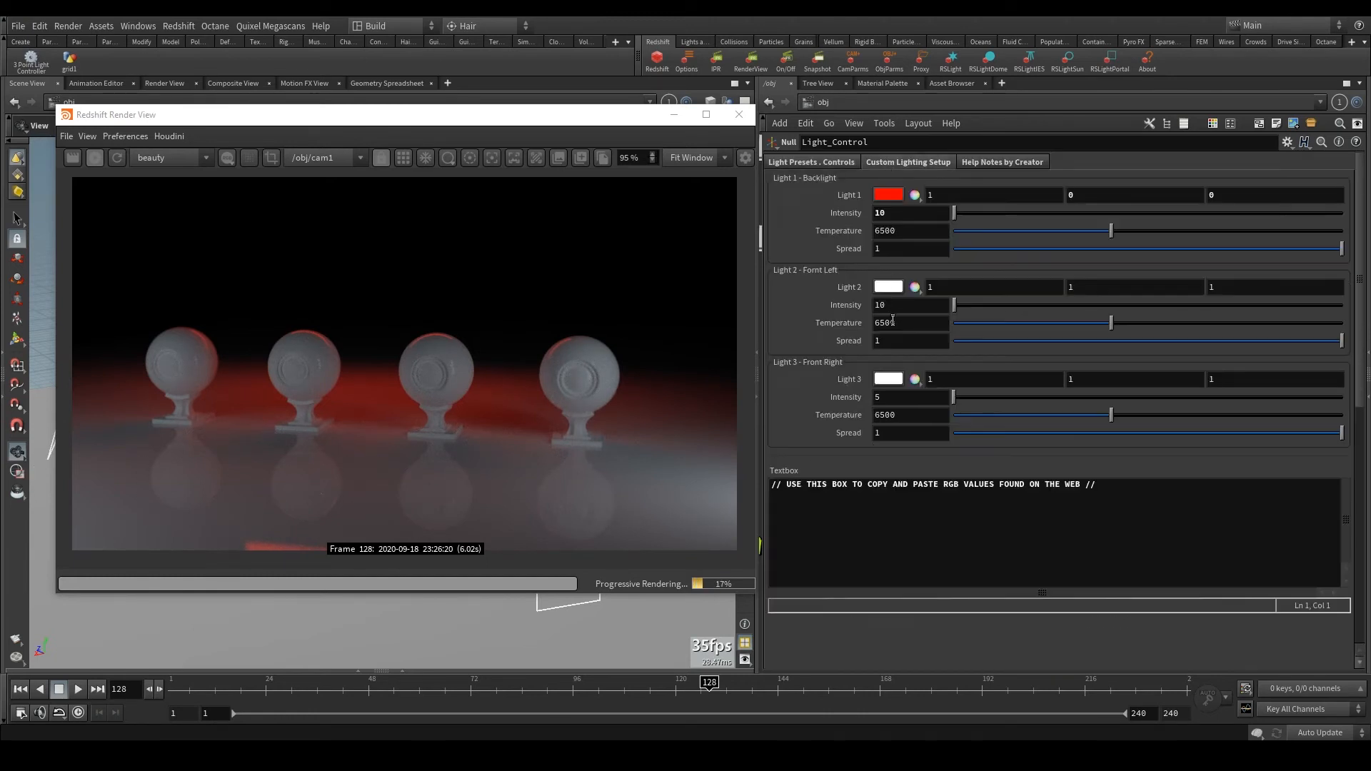
pyautogui.click(842, 162)
pyautogui.scroll(-6, 929, 483)
pyautogui.scroll(-2, 926, 486)
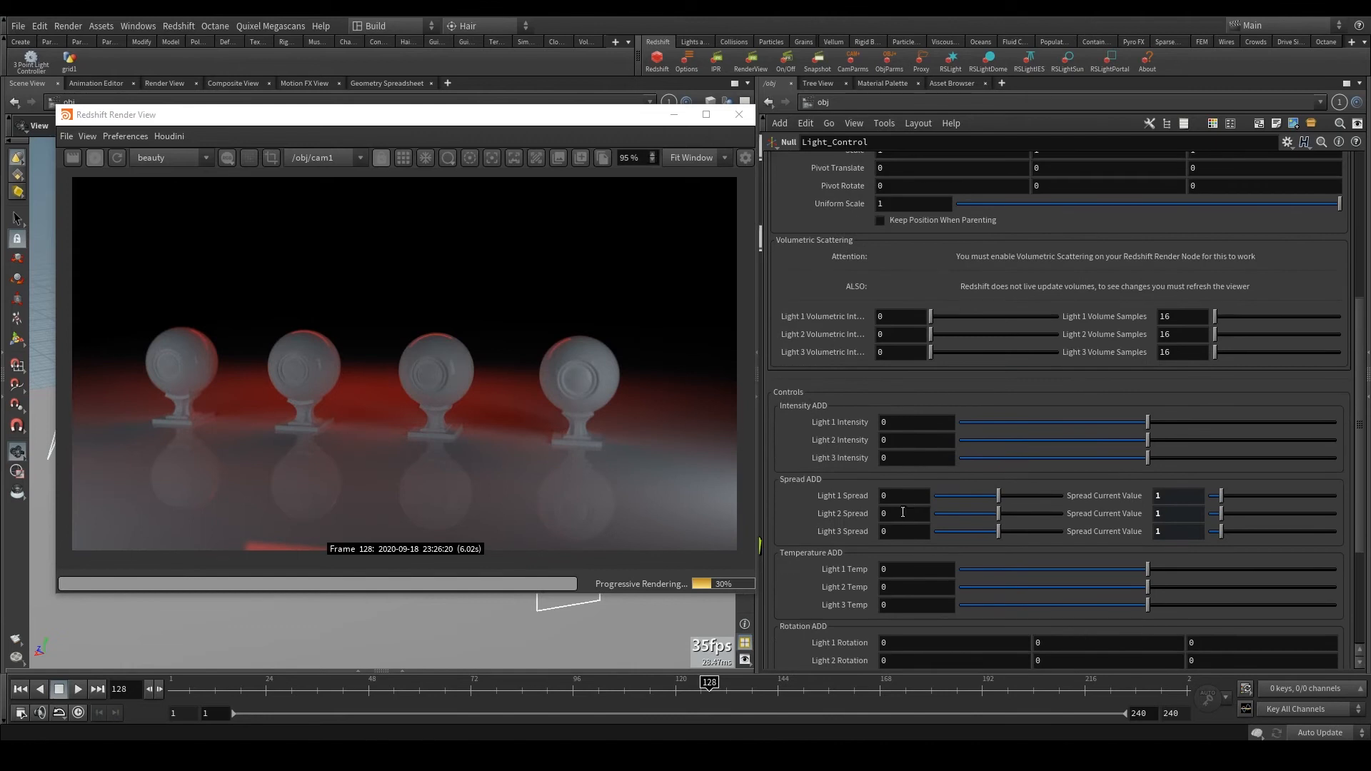
pyautogui.scroll(6, 893, 518)
# - In the Custom Lighting Setup, set Light 2's color to dark yellow (0.5, 0.5, 0)
pyautogui.click(893, 161)
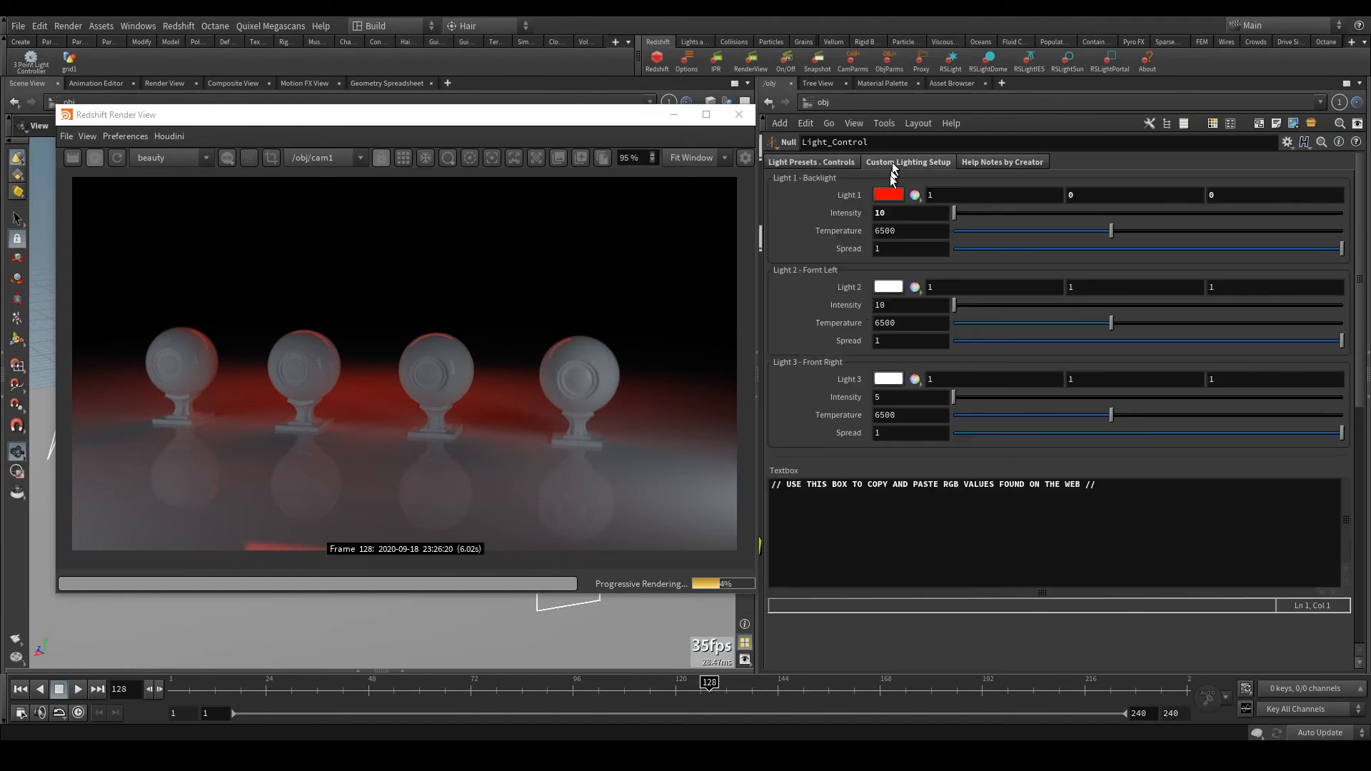
pyautogui.click(889, 289)
pyautogui.click(881, 113)
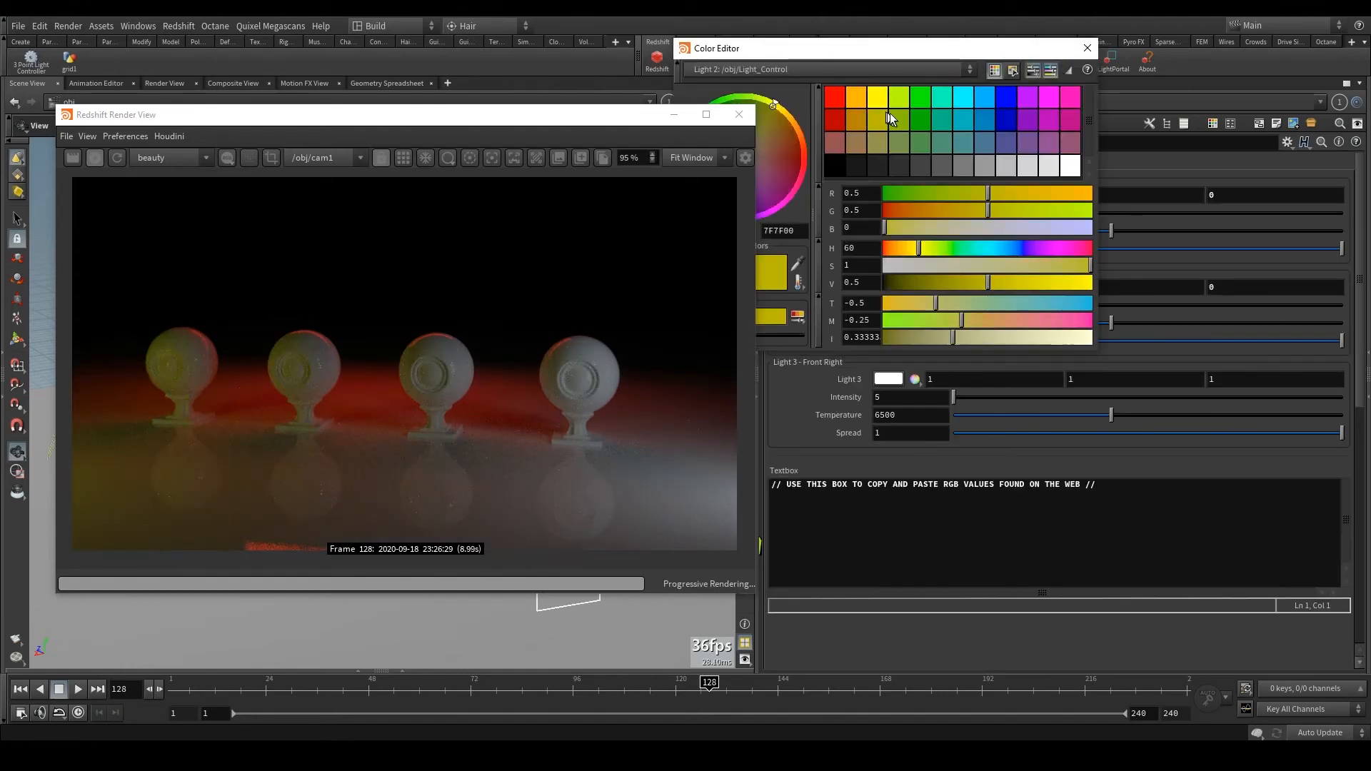
pyautogui.click(1087, 48)
# - Set Light 3's color to pure blue (0, 0, 1) in the Color Editor and close it
pyautogui.click(889, 379)
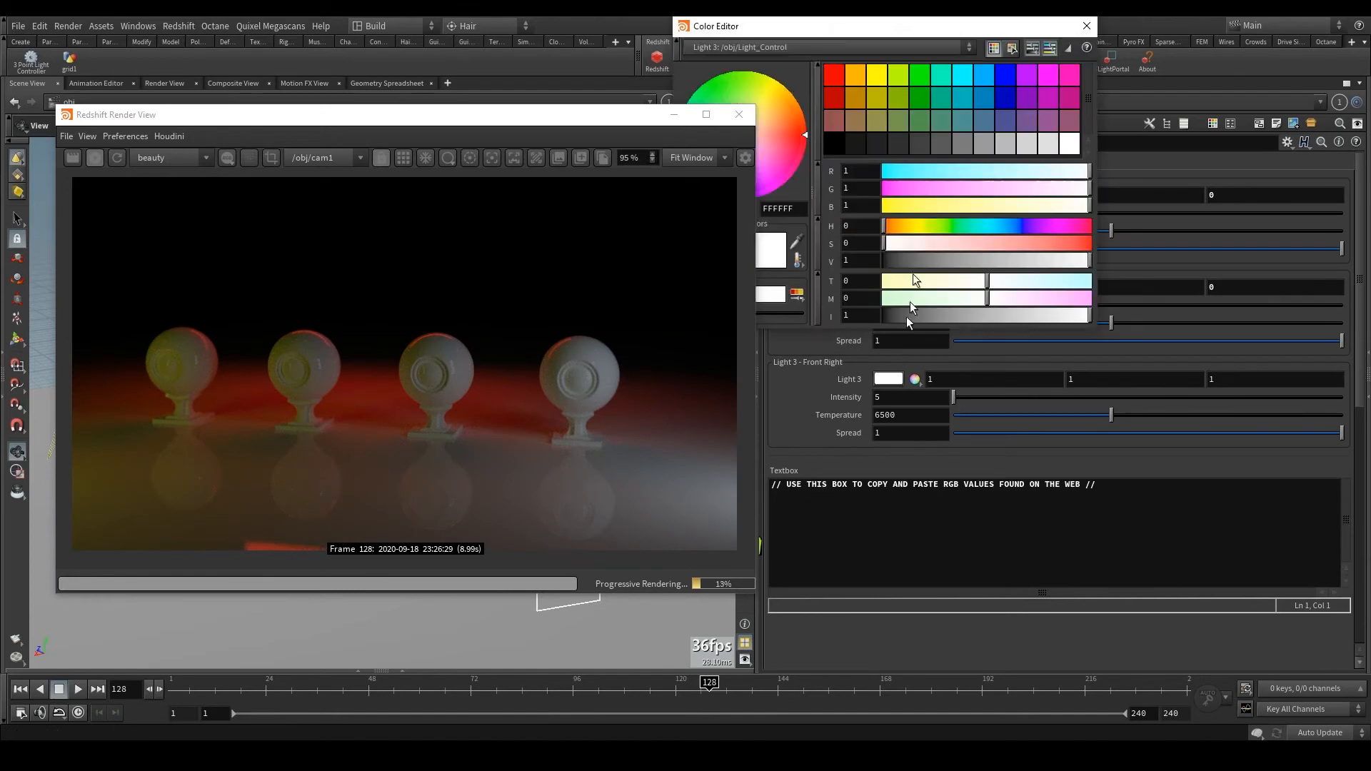
pyautogui.click(1005, 75)
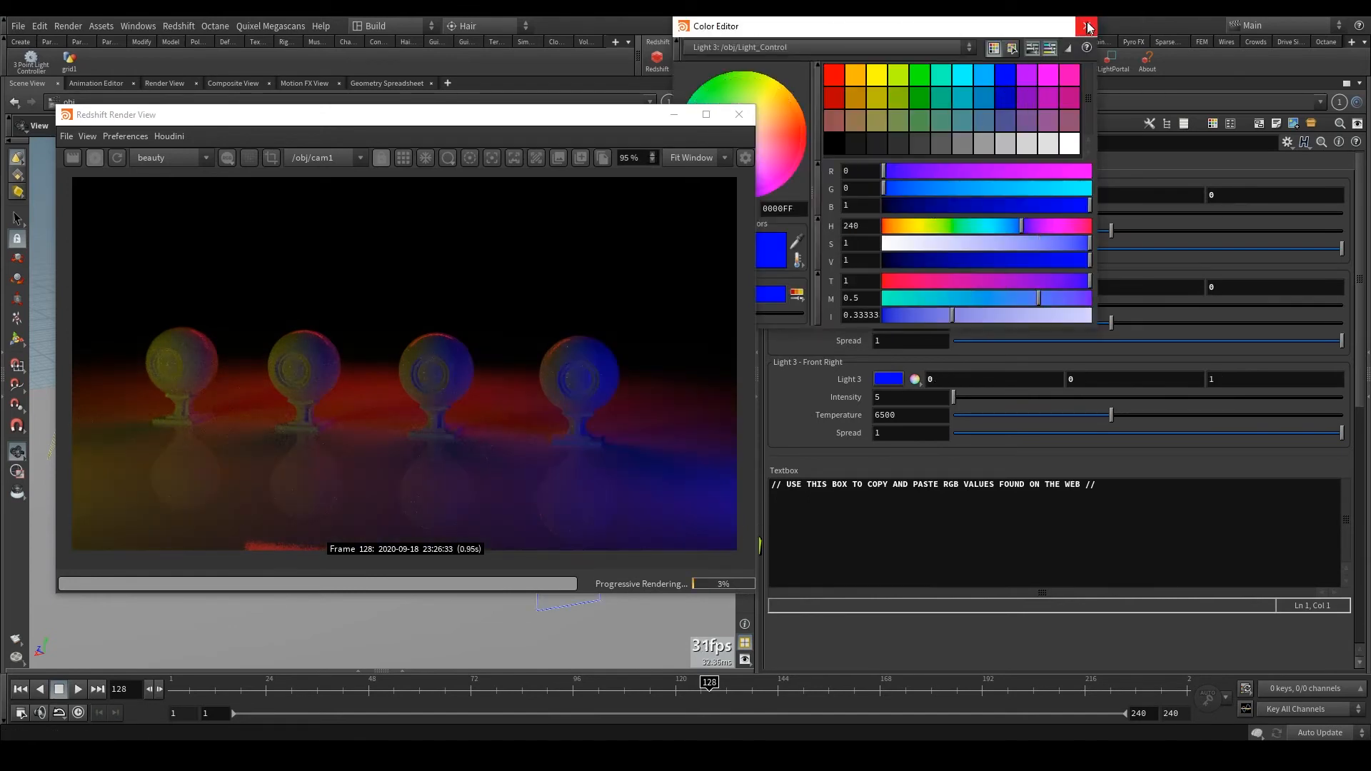
pyautogui.click(1086, 26)
# - Lower Light 3's custom Temperature to 4206 and its Spread to 0.173
pyautogui.click(1023, 420)
pyautogui.moveTo(1023, 424); pyautogui.dragTo(1054, 421)
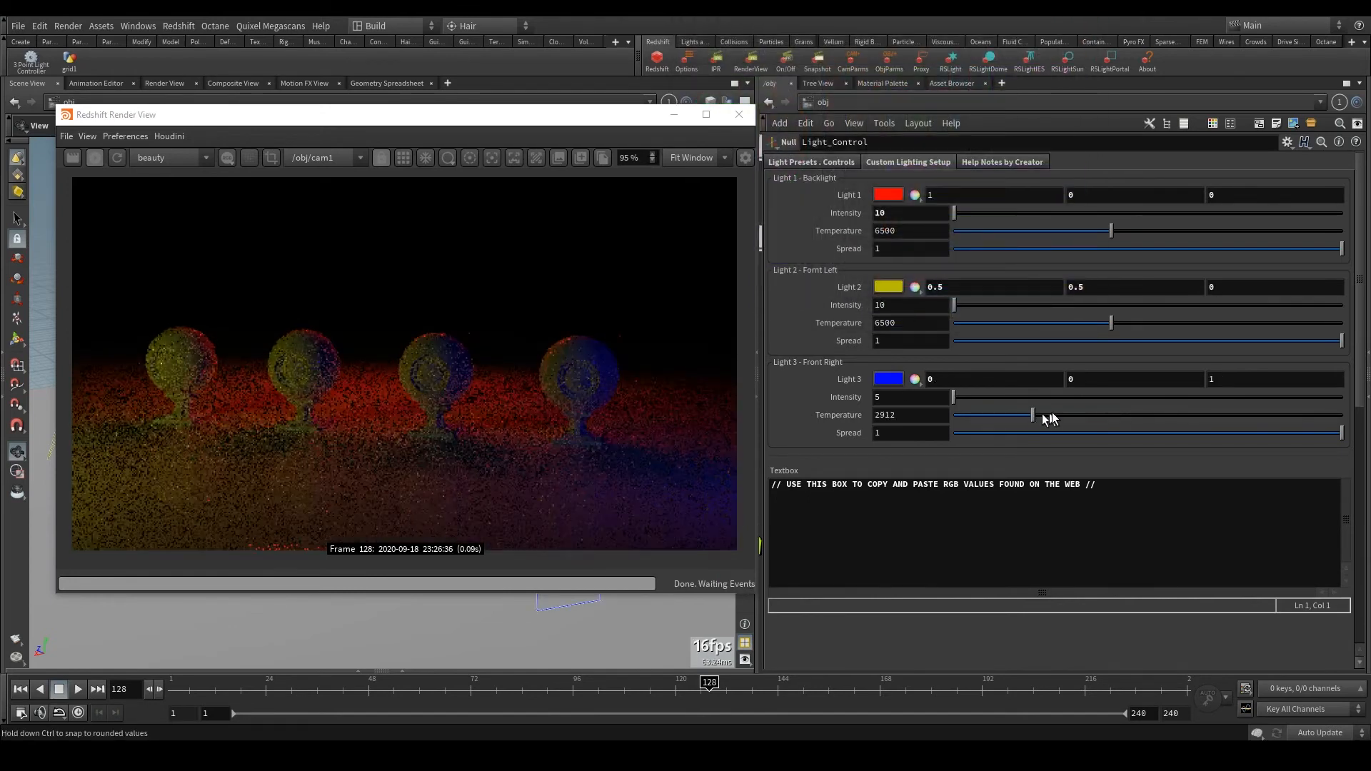
pyautogui.click(1020, 433)
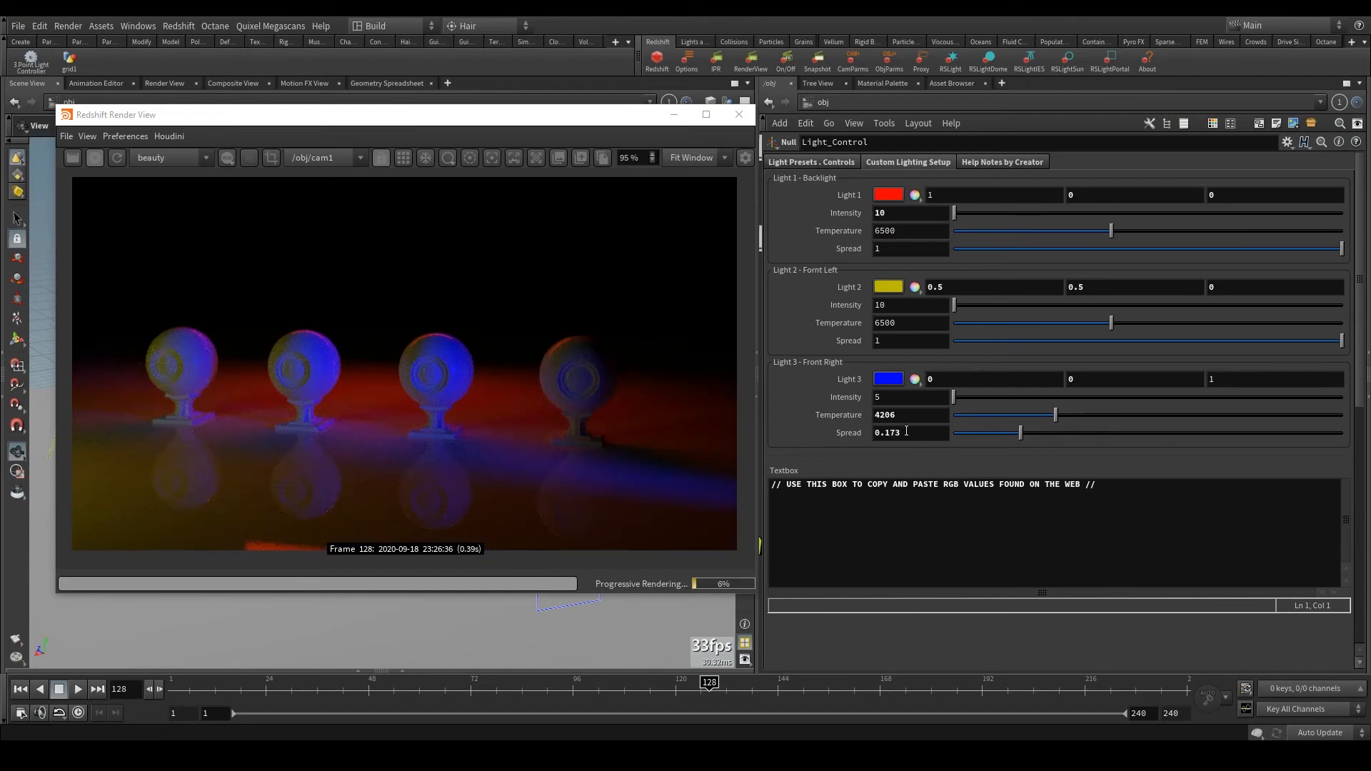
# - Set Light 3's custom Spread back to 1 and its Temperature to 4500
pyautogui.doubleClick(922, 434)
pyautogui.write('1')
pyautogui.press('Return')
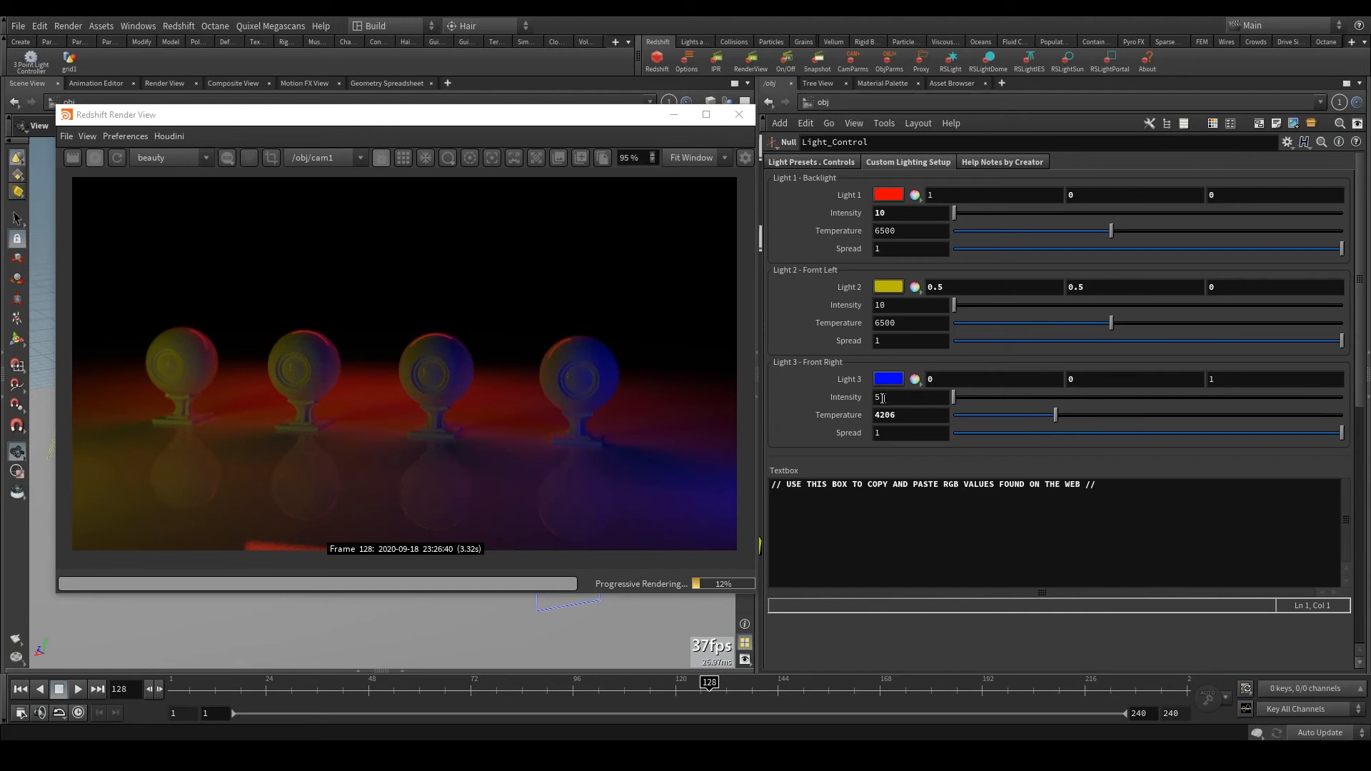
pyautogui.doubleClick(935, 415)
pyautogui.write('4500')
pyautogui.press('Return')
# - Set Light 2's color to white by entering 1 for all three RGB values
pyautogui.doubleClick(936, 287)
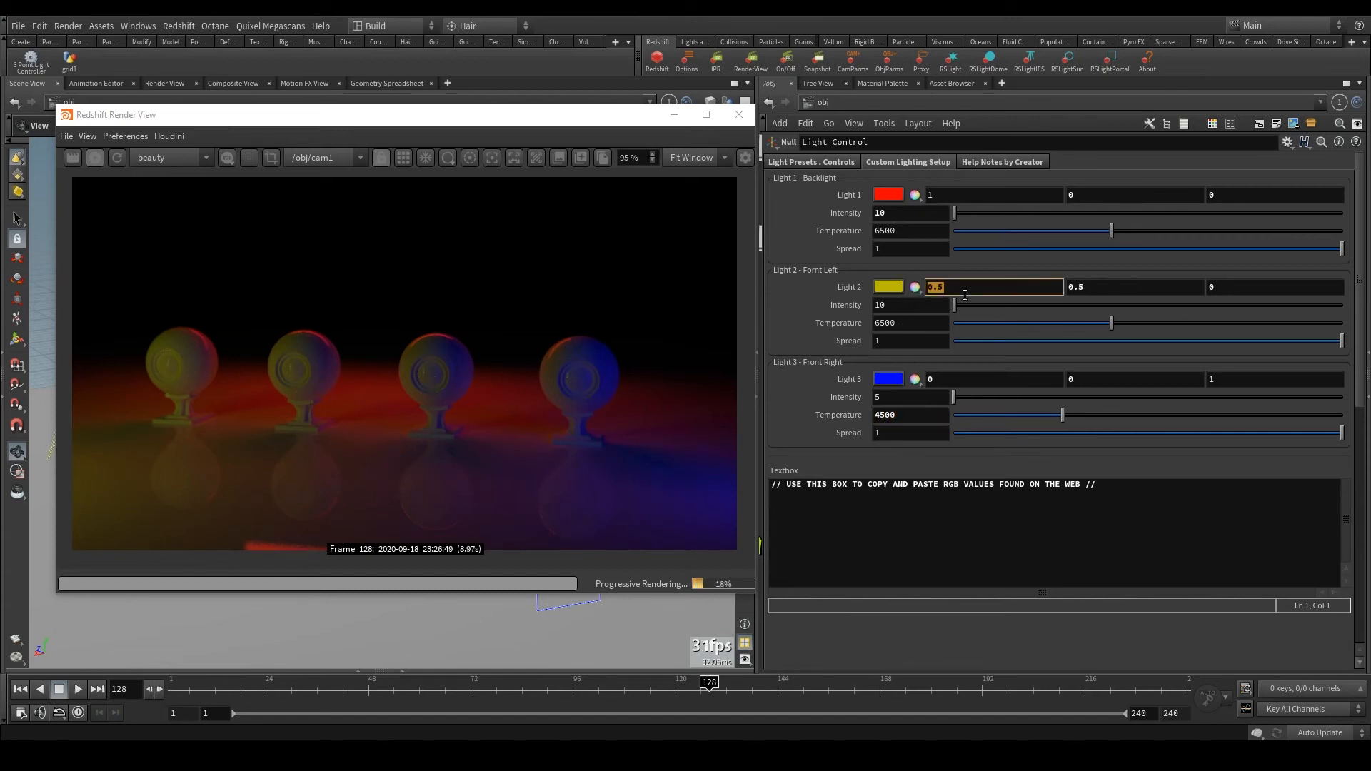
pyautogui.write('1')
pyautogui.press('Tab')
pyautogui.write('1')
pyautogui.press('Tab')
pyautogui.write('1')
pyautogui.press('Return')
# - Reset Light 1's color to white by setting its green and blue values to 1
pyautogui.click(1034, 196)
pyautogui.doubleClick(1078, 196)
pyautogui.write('1')
pyautogui.press('Return')
pyautogui.doubleClick(1259, 196)
pyautogui.write('1')
pyautogui.press('Return')
# - Reset Light 3 to white by setting its red and green values to 1, and set its Temperature to 6500
pyautogui.doubleClick(936, 379)
pyautogui.write('1')
pyautogui.press('Return')
pyautogui.doubleClick(1123, 379)
pyautogui.write('1')
pyautogui.press('Return')
pyautogui.doubleClick(902, 414)
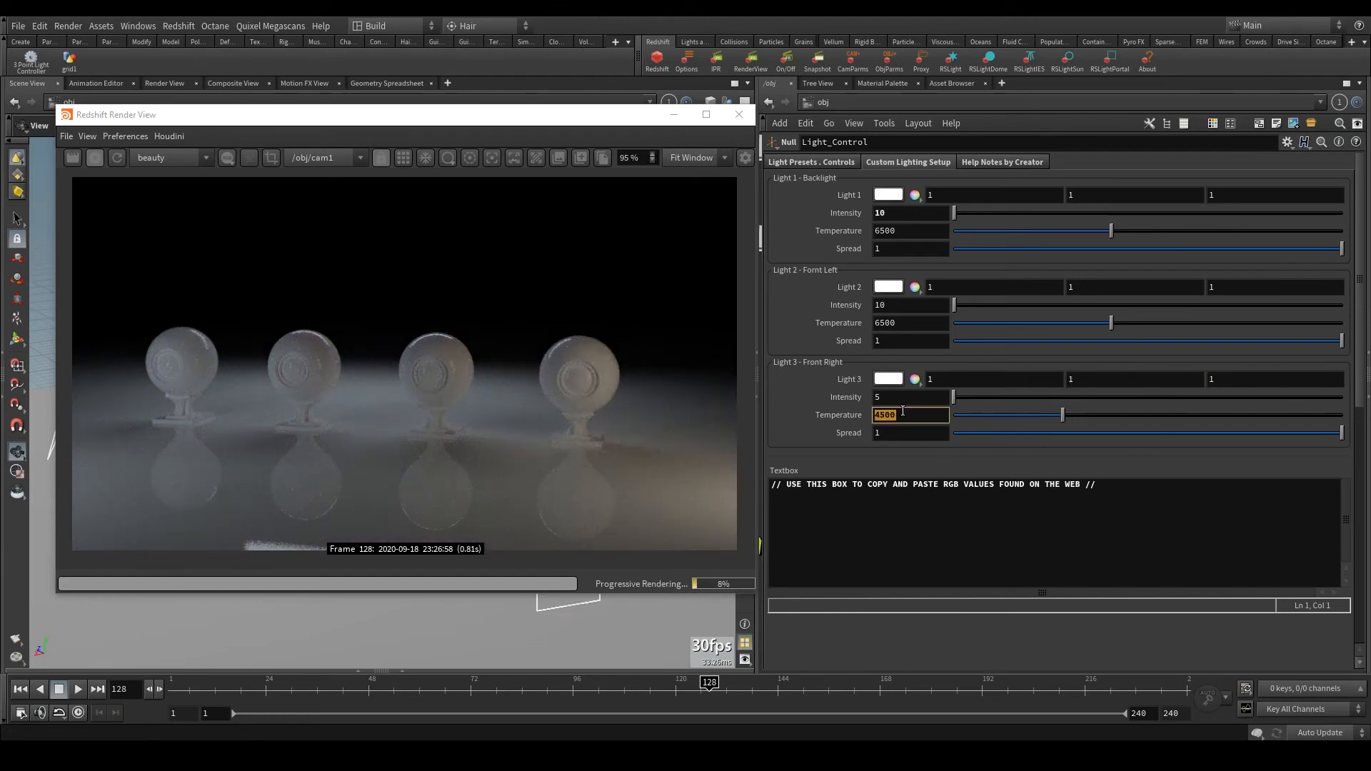
pyautogui.write('6500')
pyautogui.press('Return')
# - In the Light Presets controls, set Light 1's volumetric intensity to 1 and refresh the Redshift render
pyautogui.click(834, 164)
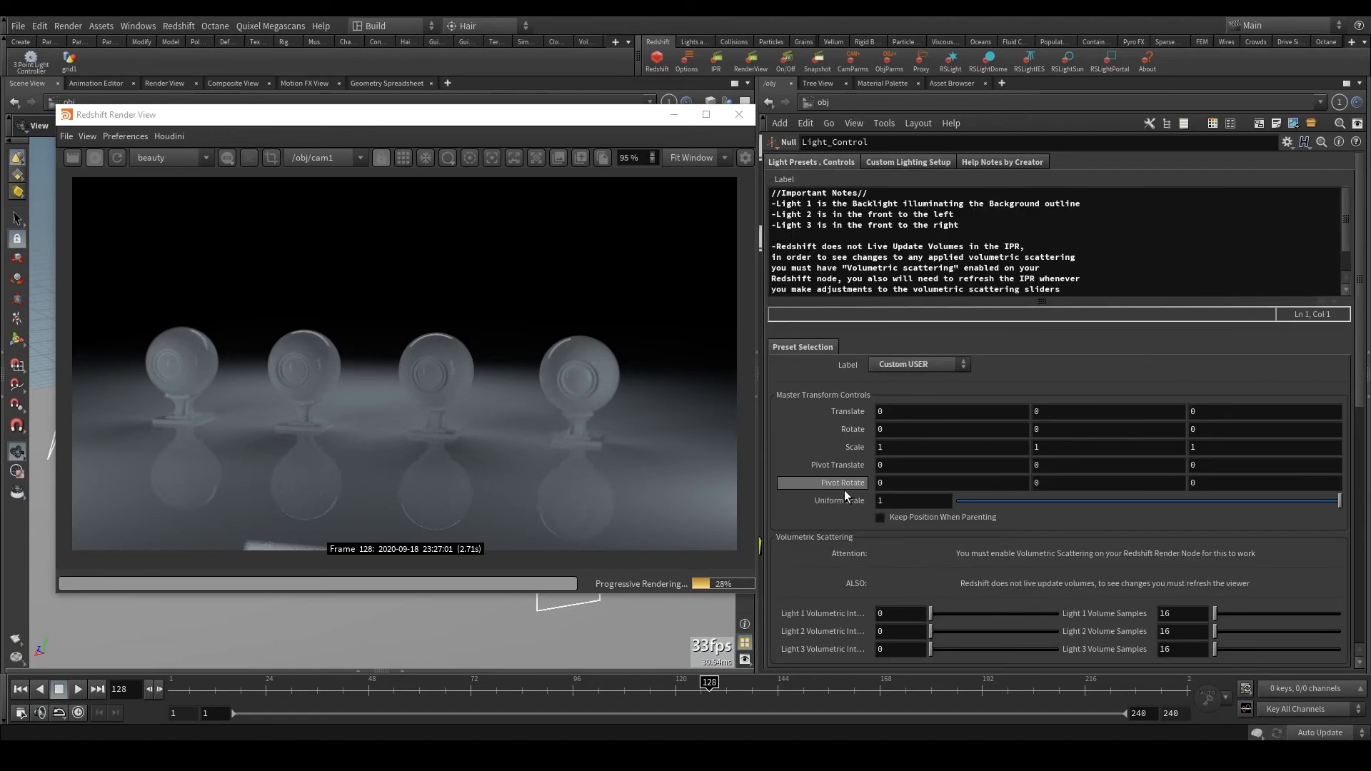
pyautogui.scroll(-5, 844, 490)
pyautogui.scroll(-5, 840, 498)
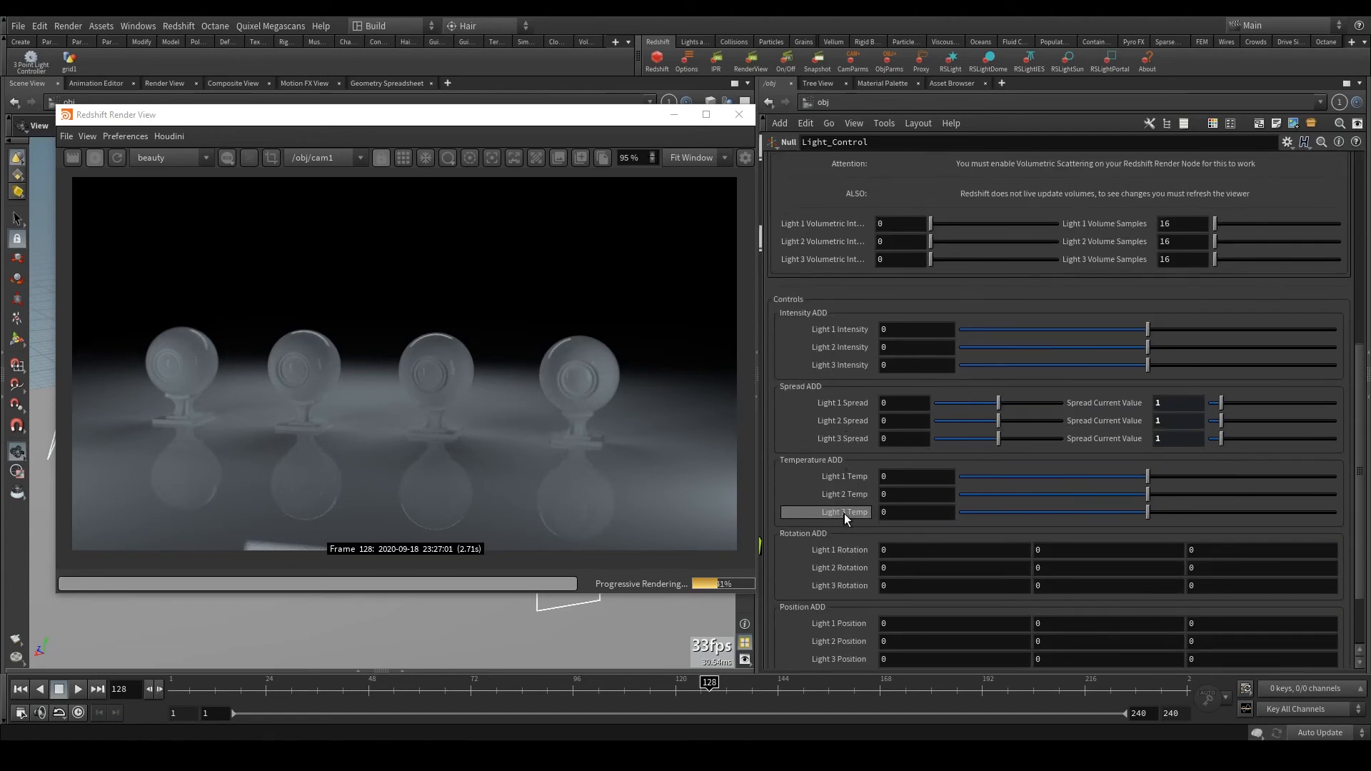
pyautogui.scroll(4, 850, 500)
pyautogui.moveTo(935, 356); pyautogui.dragTo(1062, 354)
pyautogui.click(117, 157)
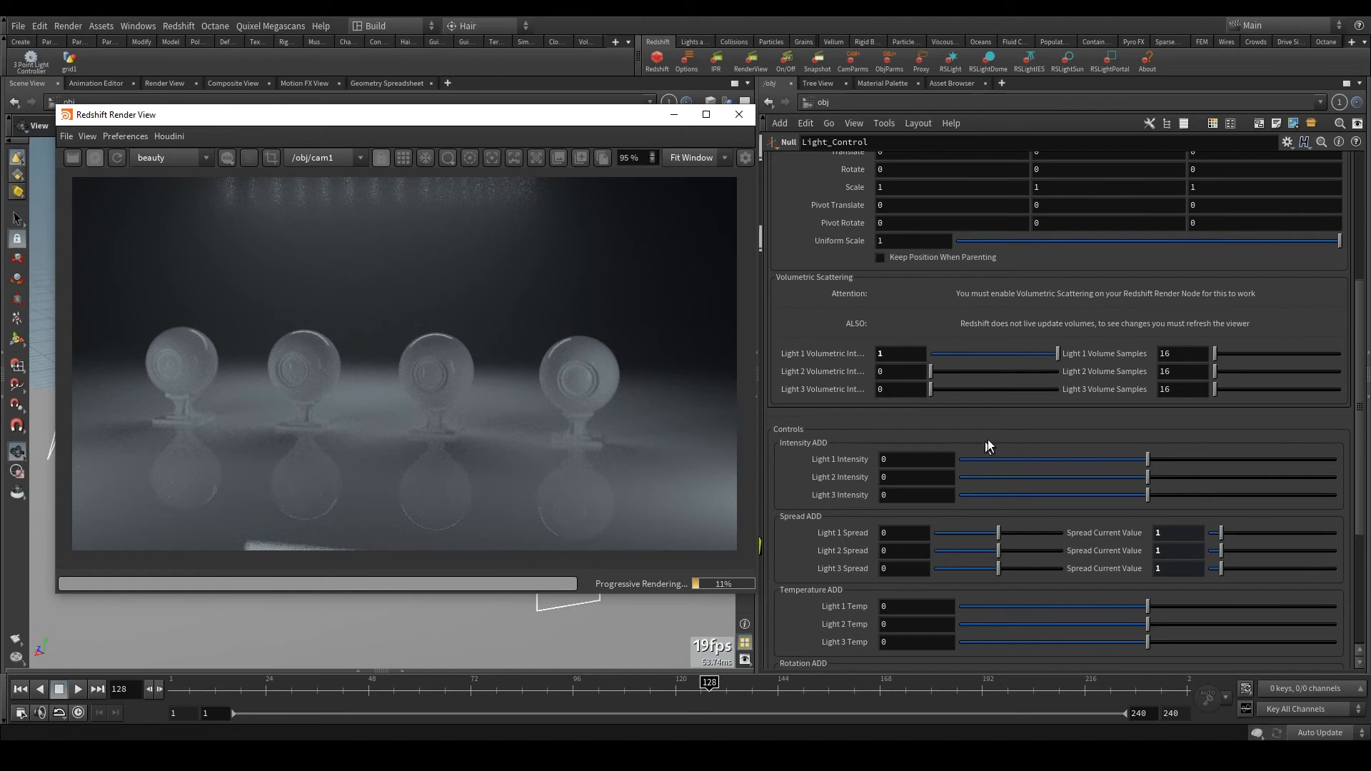
# - Raise Light 1's additive Intensity to 27.1 and look over the remaining additive controls
pyautogui.click(1009, 460)
pyautogui.moveTo(1013, 460); pyautogui.dragTo(1199, 461)
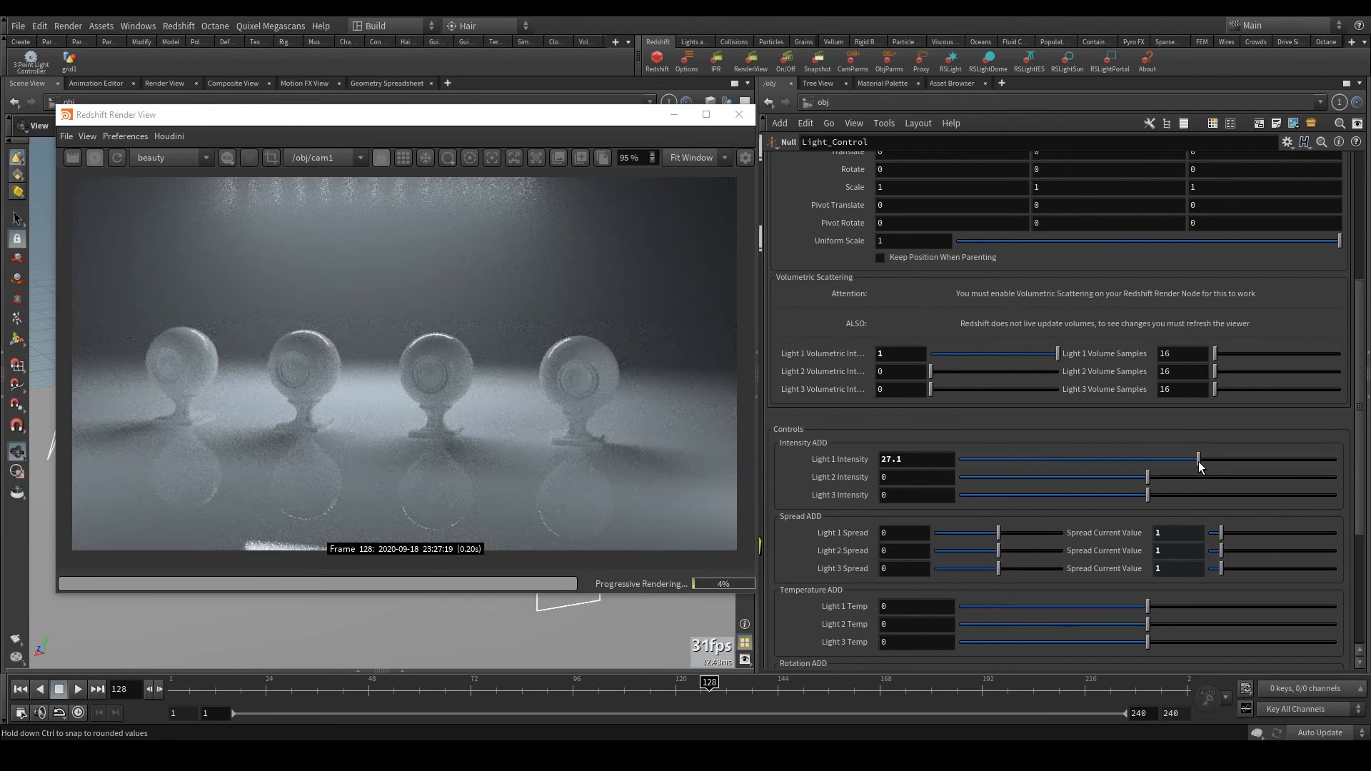
pyautogui.scroll(3, 975, 332)
pyautogui.scroll(-2, 997, 409)
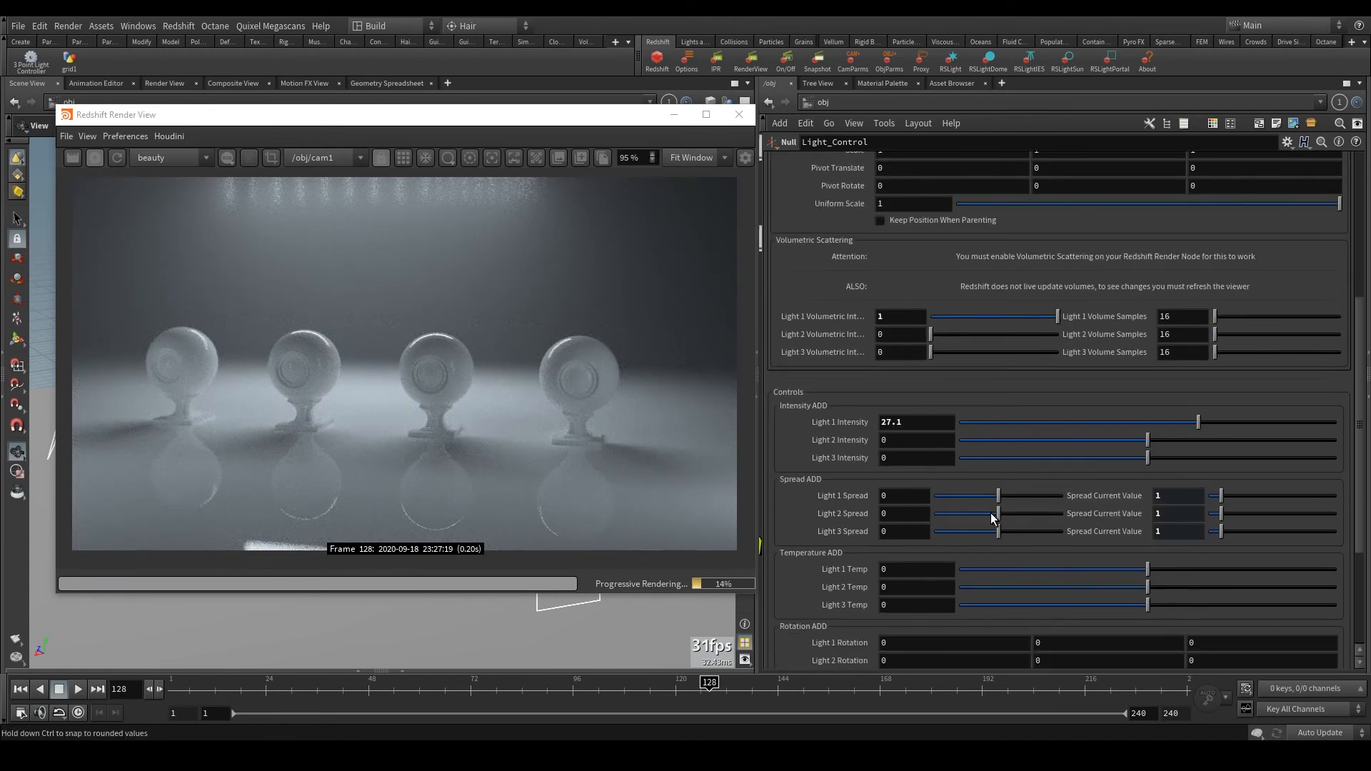
pyautogui.scroll(-3, 1000, 503)
pyautogui.scroll(-3, 1007, 534)
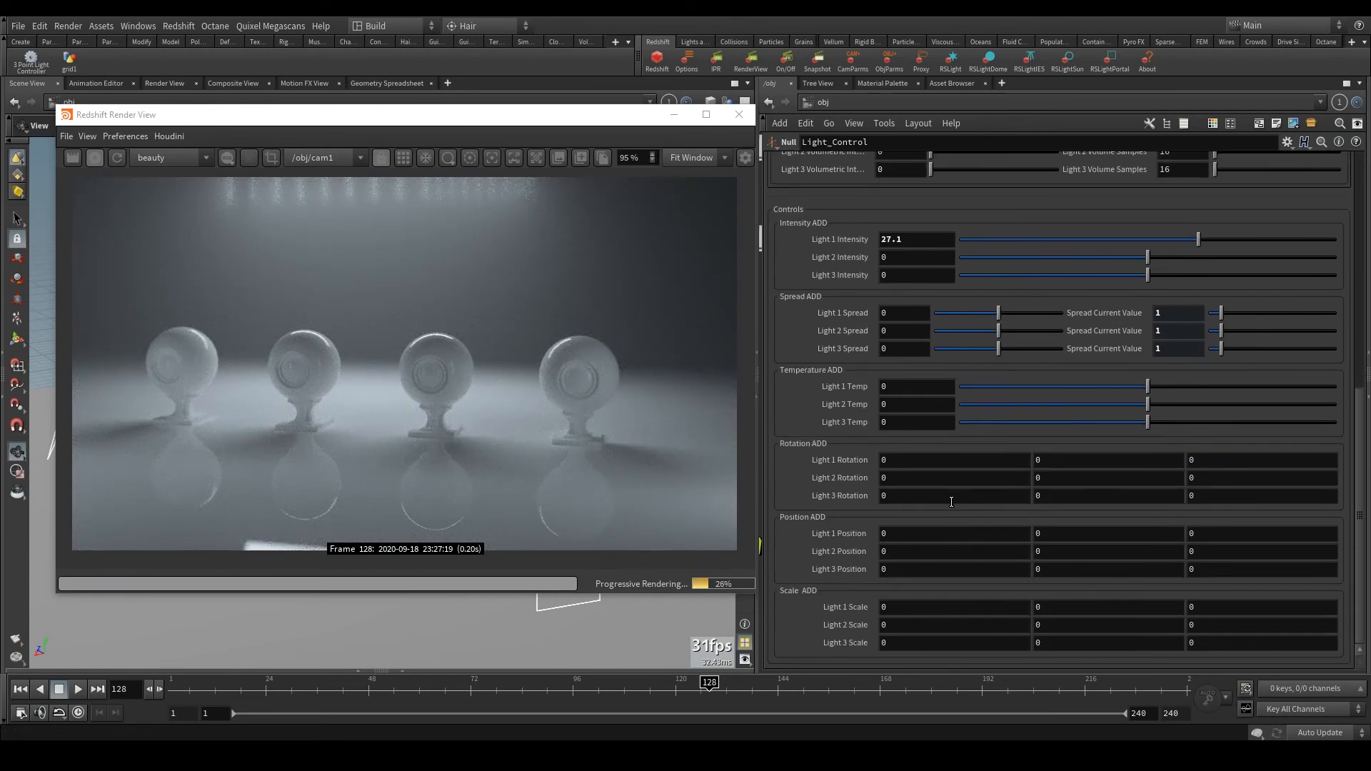
# - Reset Light 1's additive Intensity to 0
pyautogui.scroll(8, 845, 552)
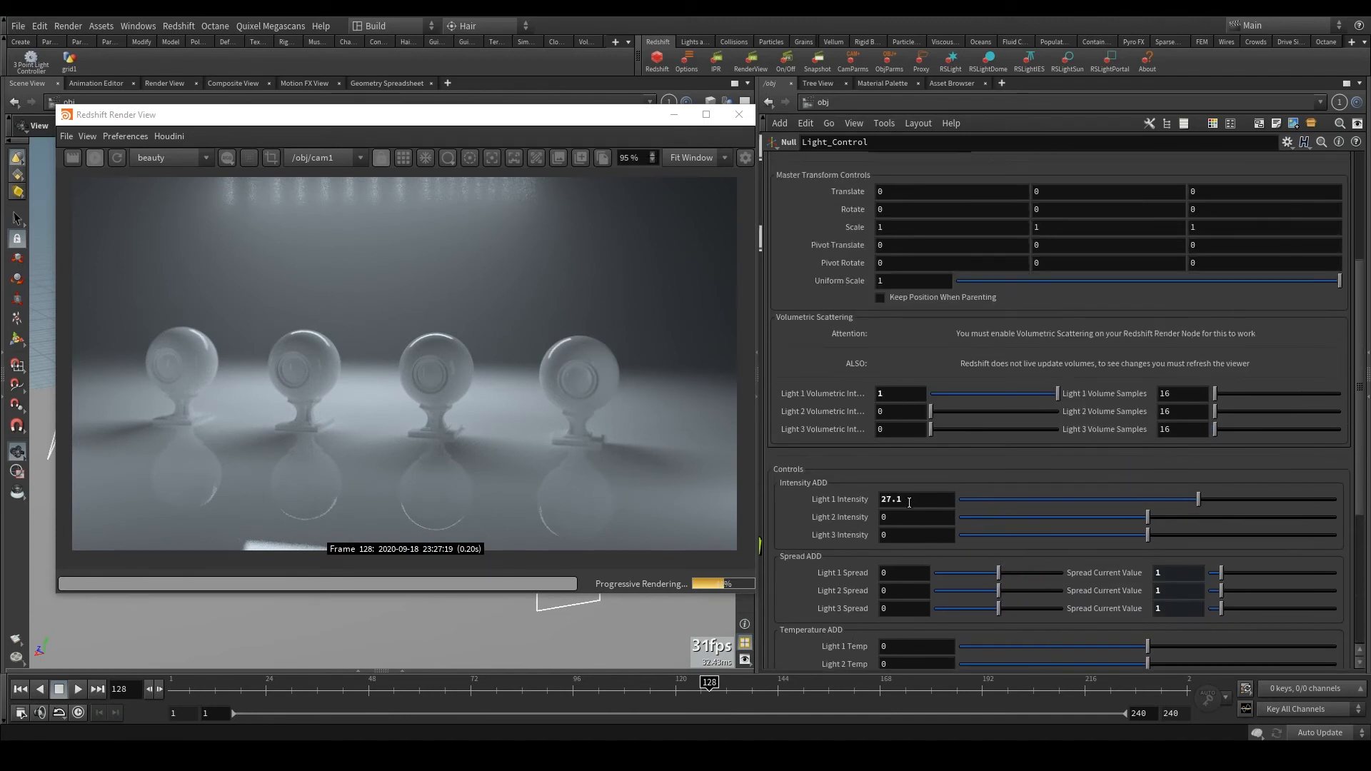
pyautogui.doubleClick(909, 503)
pyautogui.write('0')
pyautogui.press('Return')
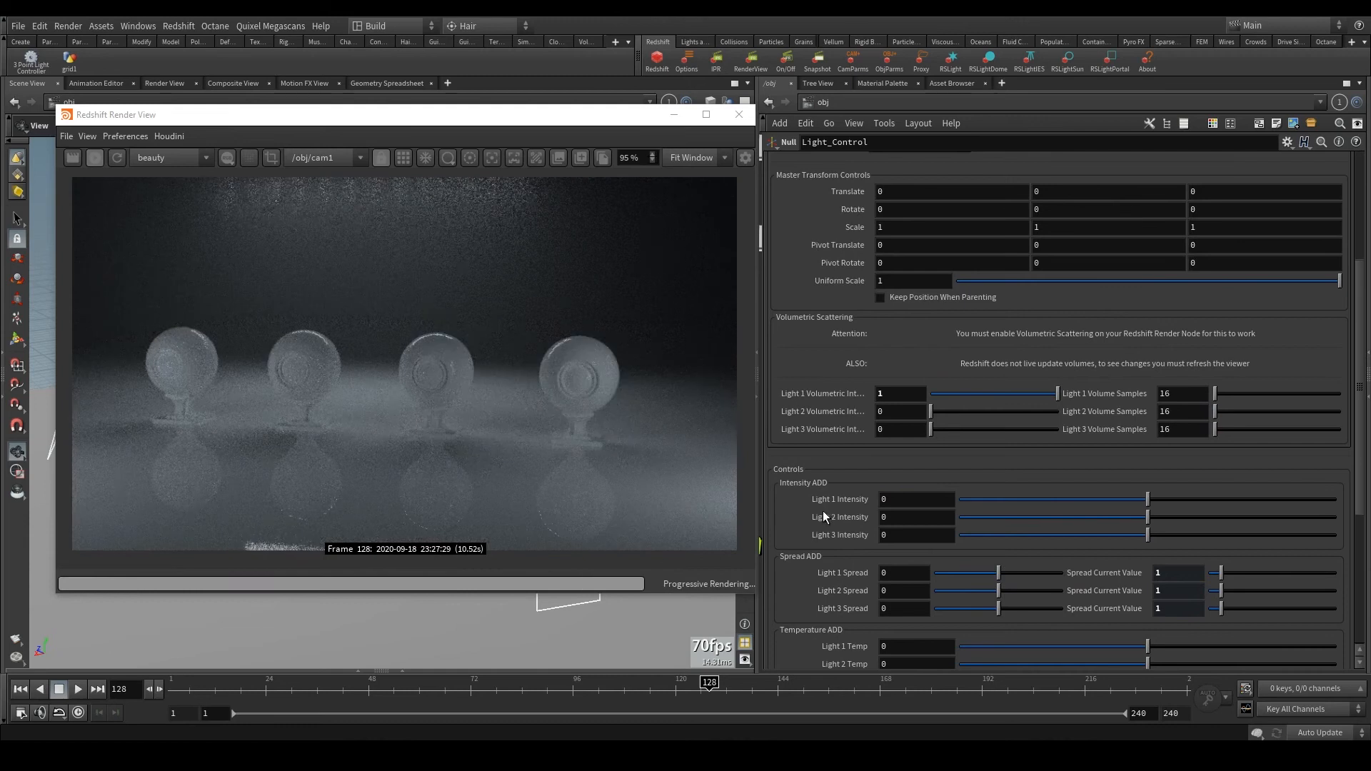
# - Set Light 1's volumetric intensity back to 0 and refresh the Redshift render
pyautogui.scroll(2, 893, 454)
pyautogui.click(928, 456)
pyautogui.scroll(5, 851, 522)
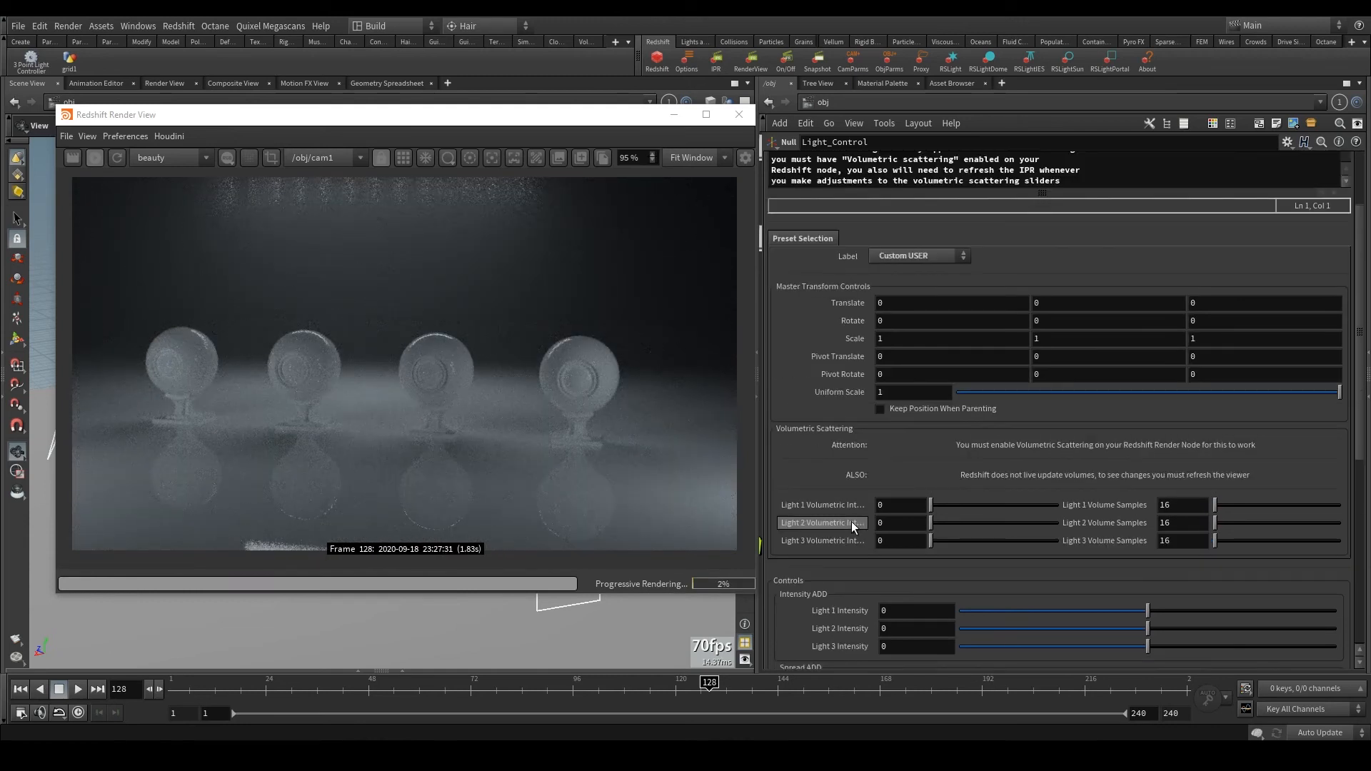
pyautogui.click(118, 156)
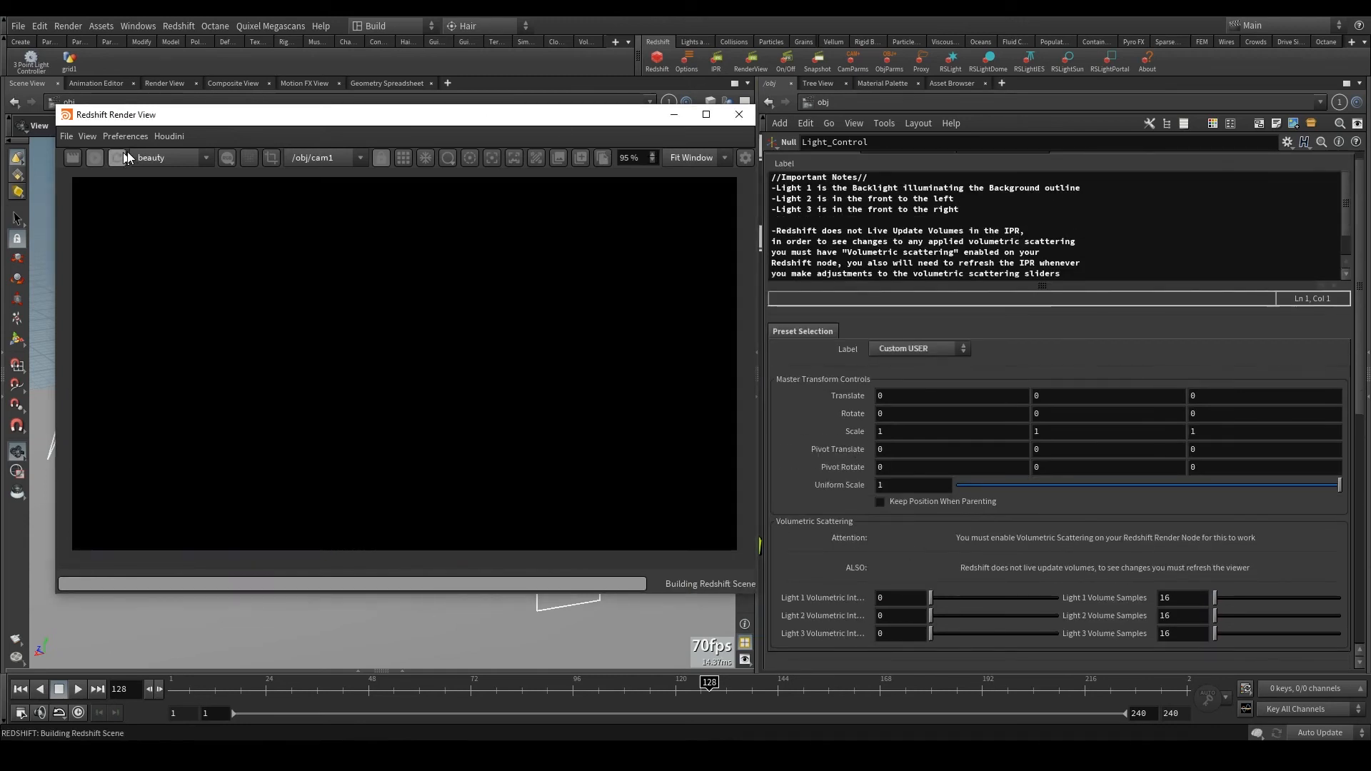
# - Show the Custom Lighting Setup with its color palette rows and close the Redshift Render View
pyautogui.scroll(1, 961, 353)
pyautogui.click(912, 161)
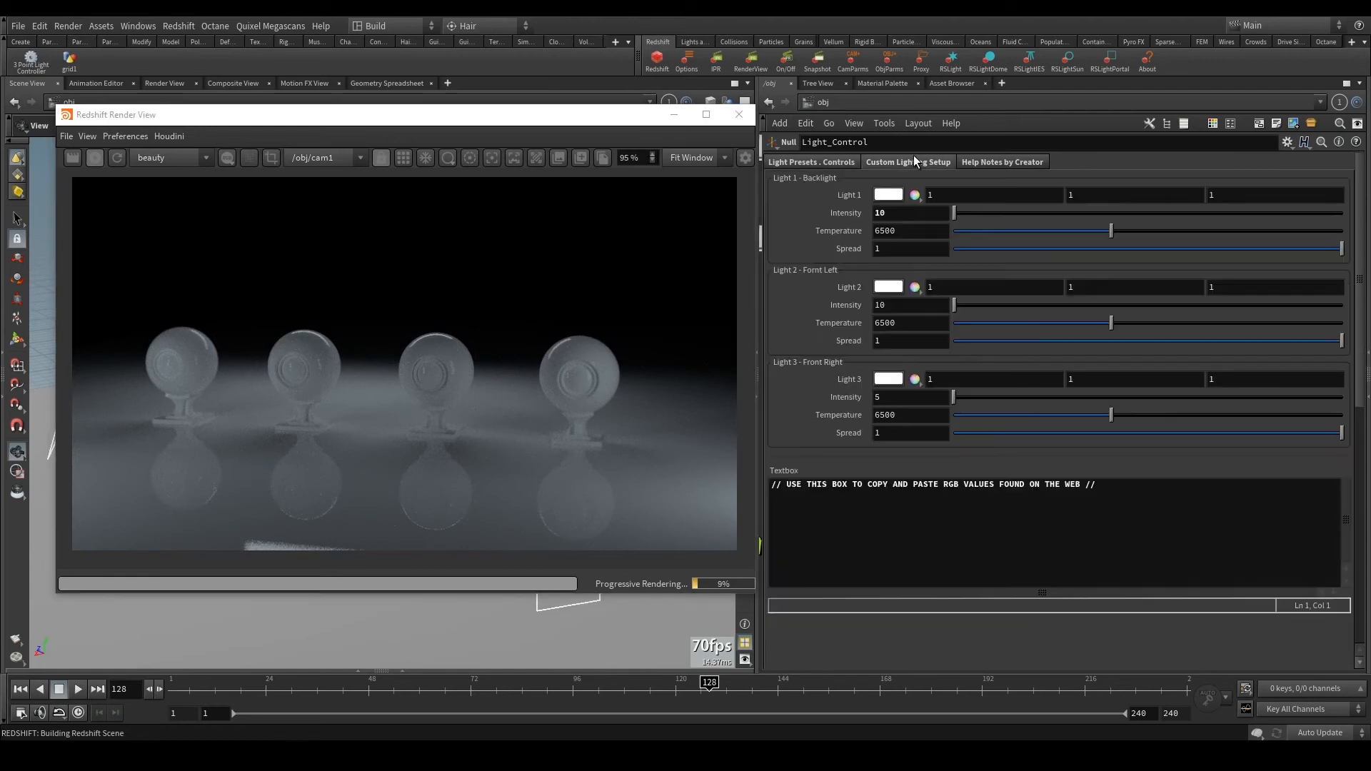
pyautogui.click(1125, 495)
pyautogui.press('Return')
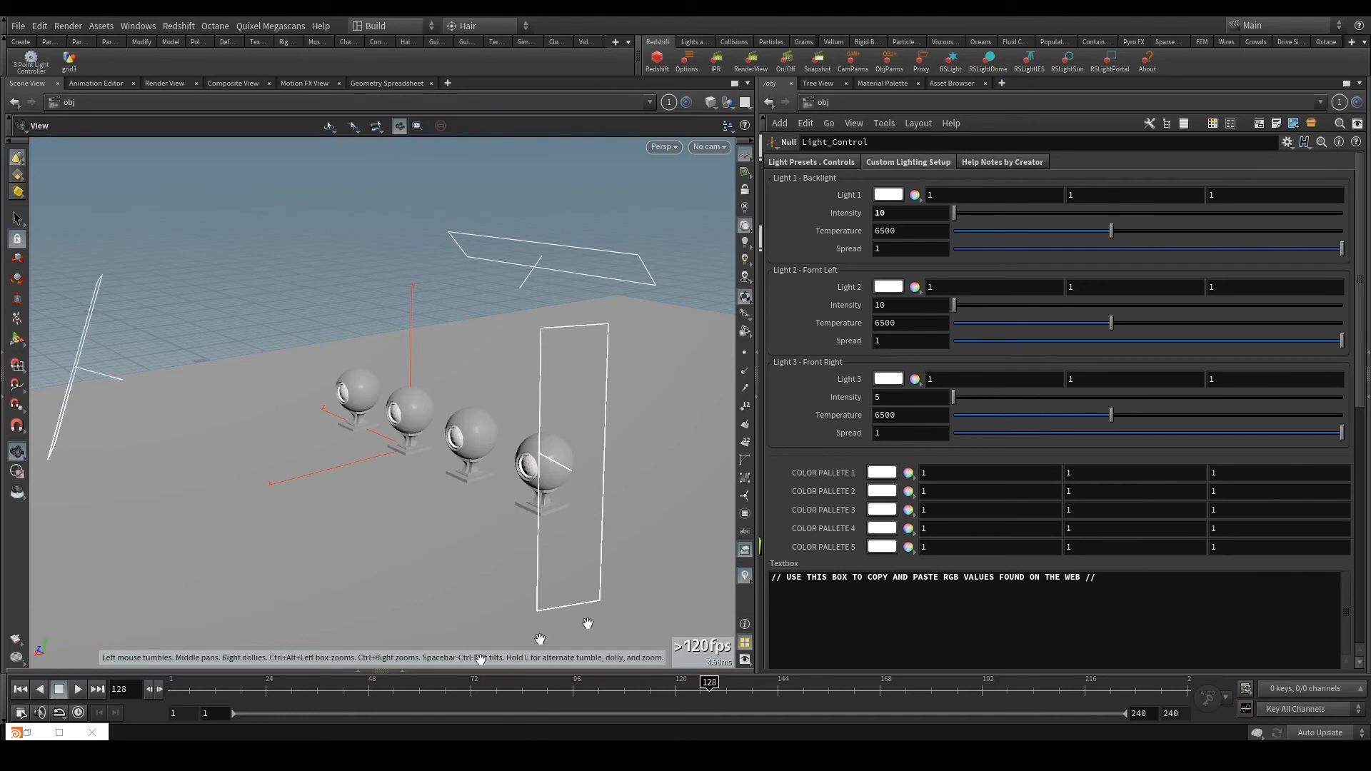
pyautogui.click(92, 732)
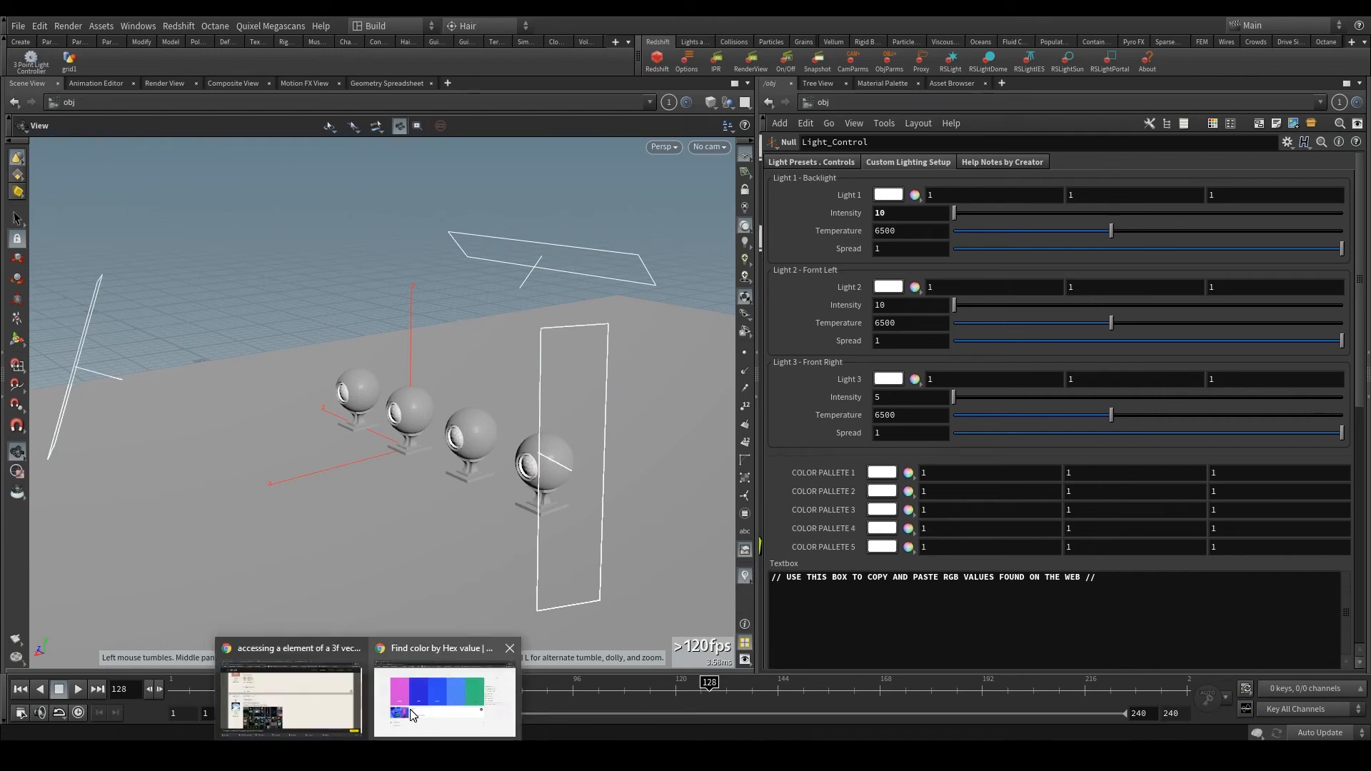
# - Switch to Adobe Color in the browser and download the Neon theme as AdobeColor-Neon.jpeg into the Colors folder
pyautogui.click(413, 716)
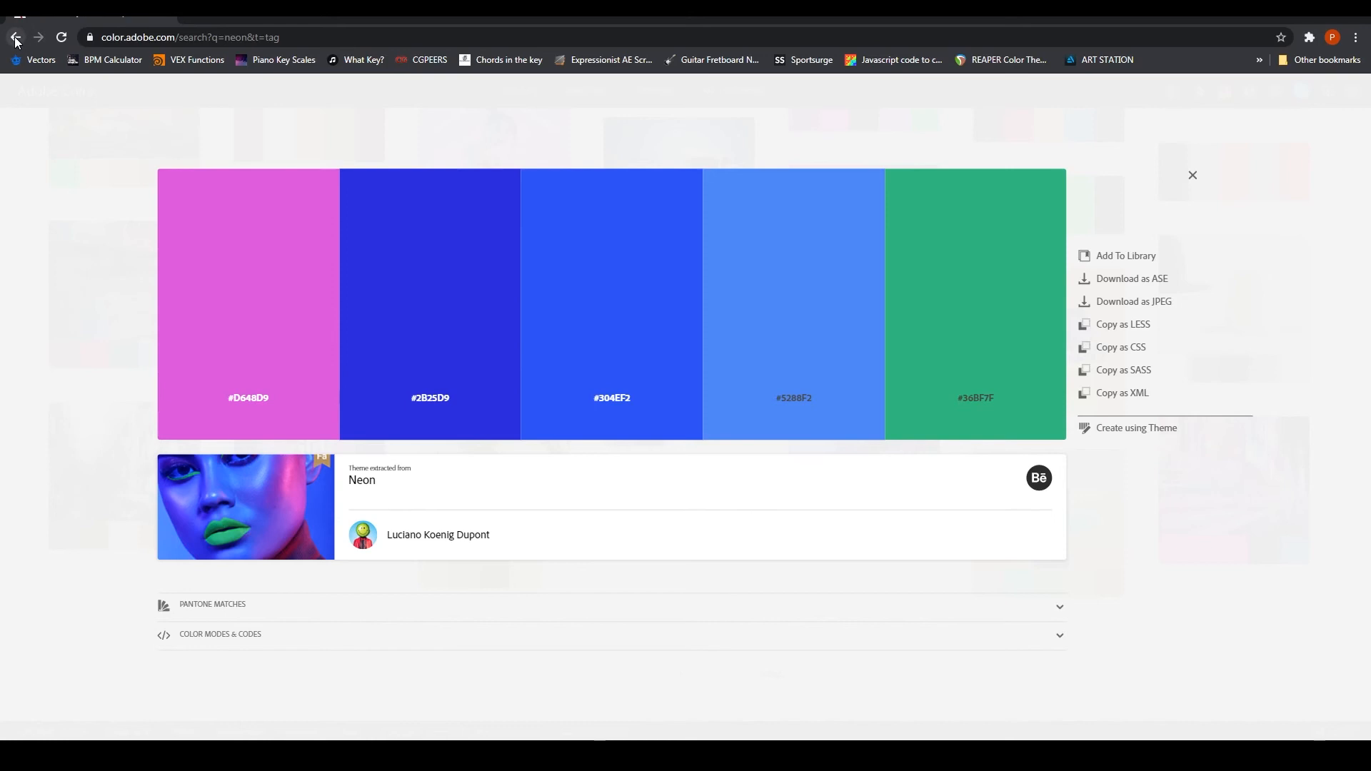
pyautogui.moveTo(290, 395)
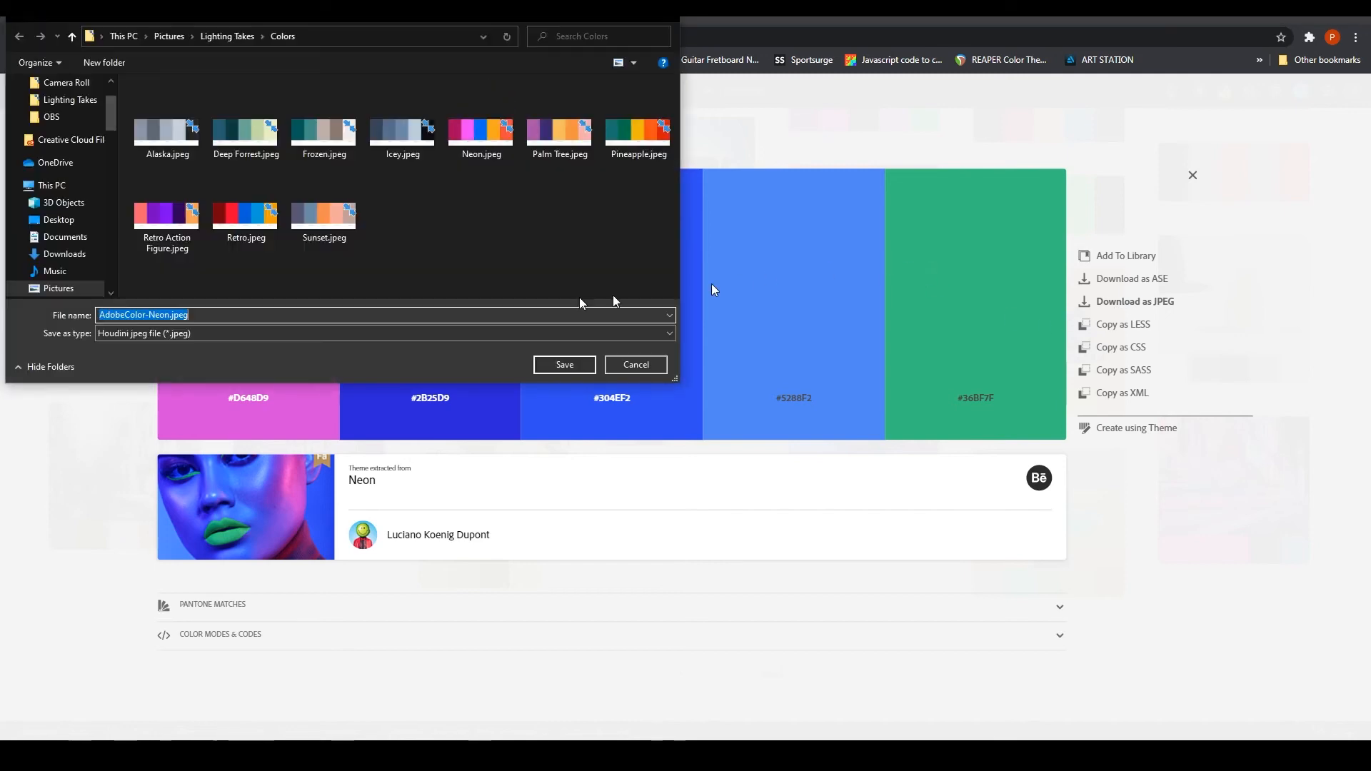
pyautogui.click(565, 365)
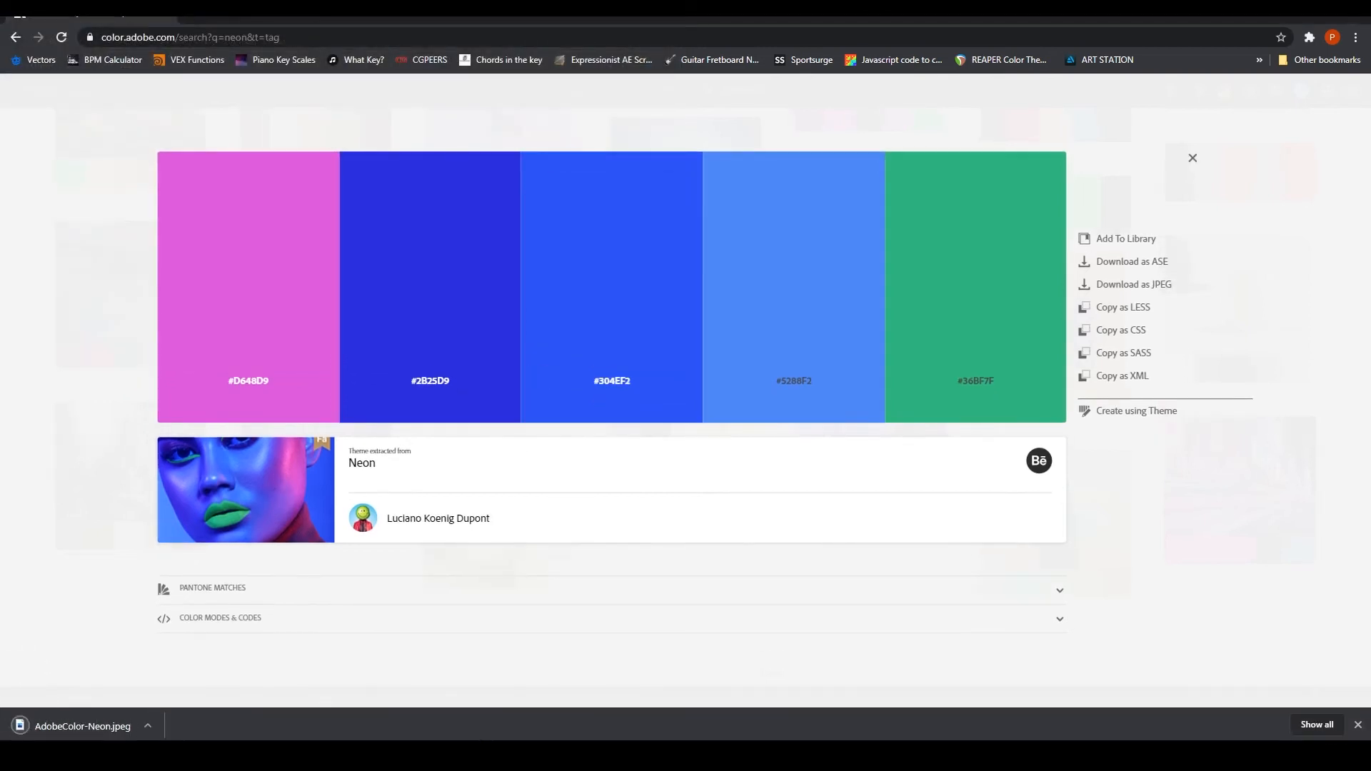
# - Return to Houdini and open the Color Editor for COLOR PALLETE 1, moving it clear of the parameters
pyautogui.click(508, 710)
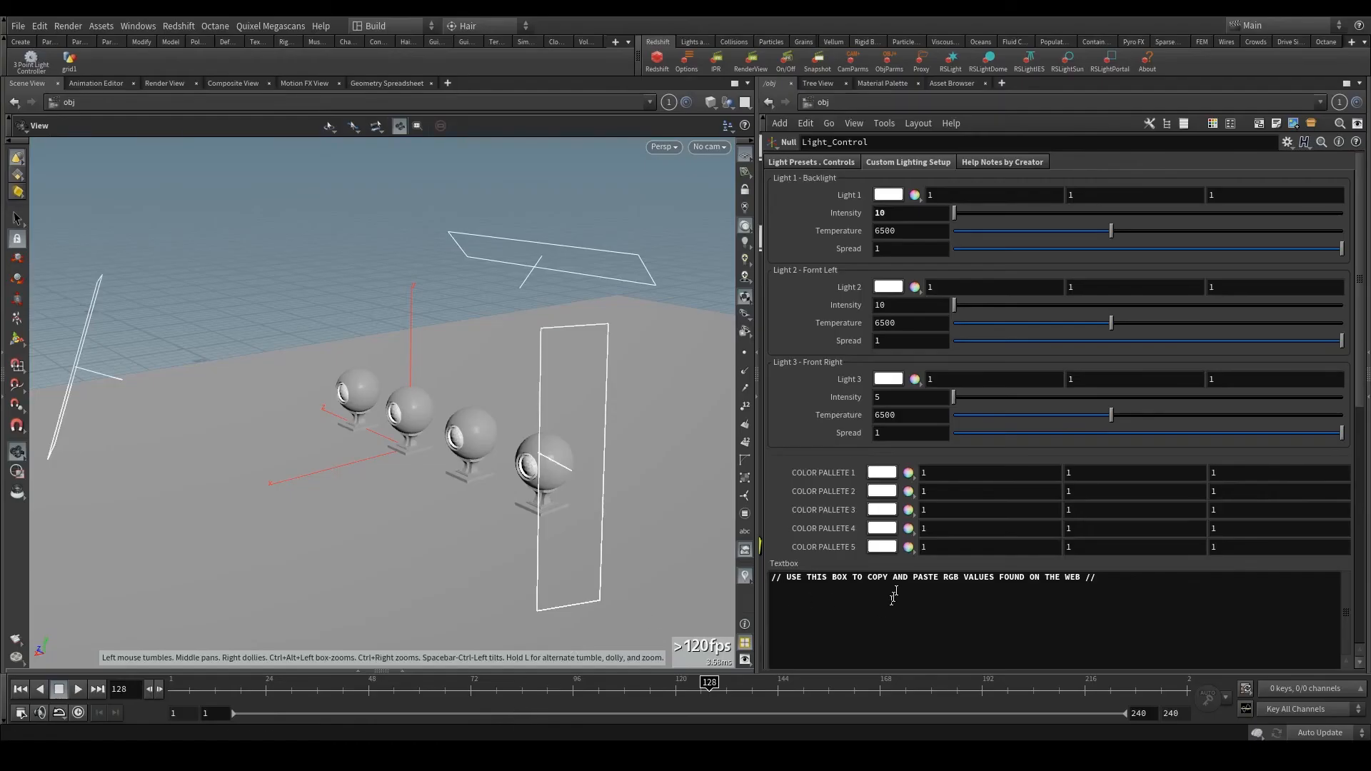
pyautogui.click(882, 473)
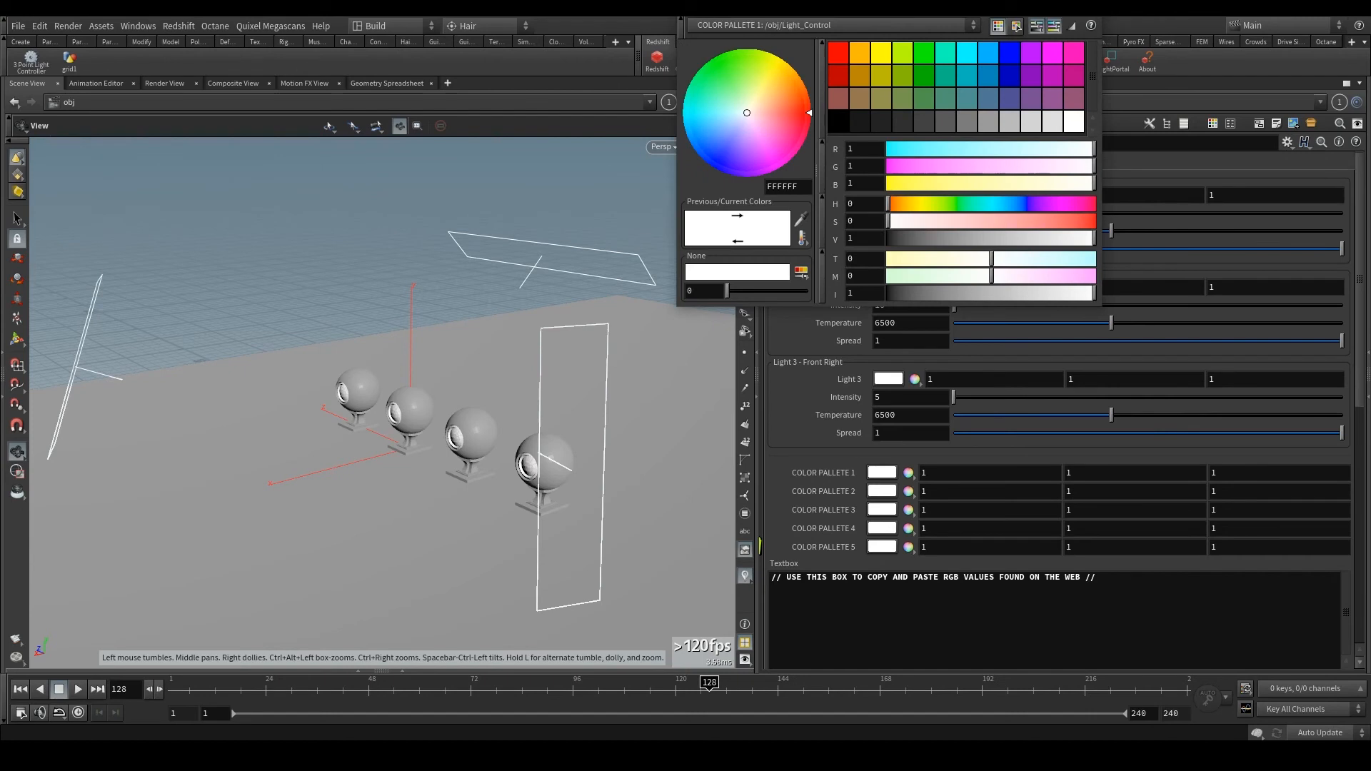
pyautogui.click(1016, 25)
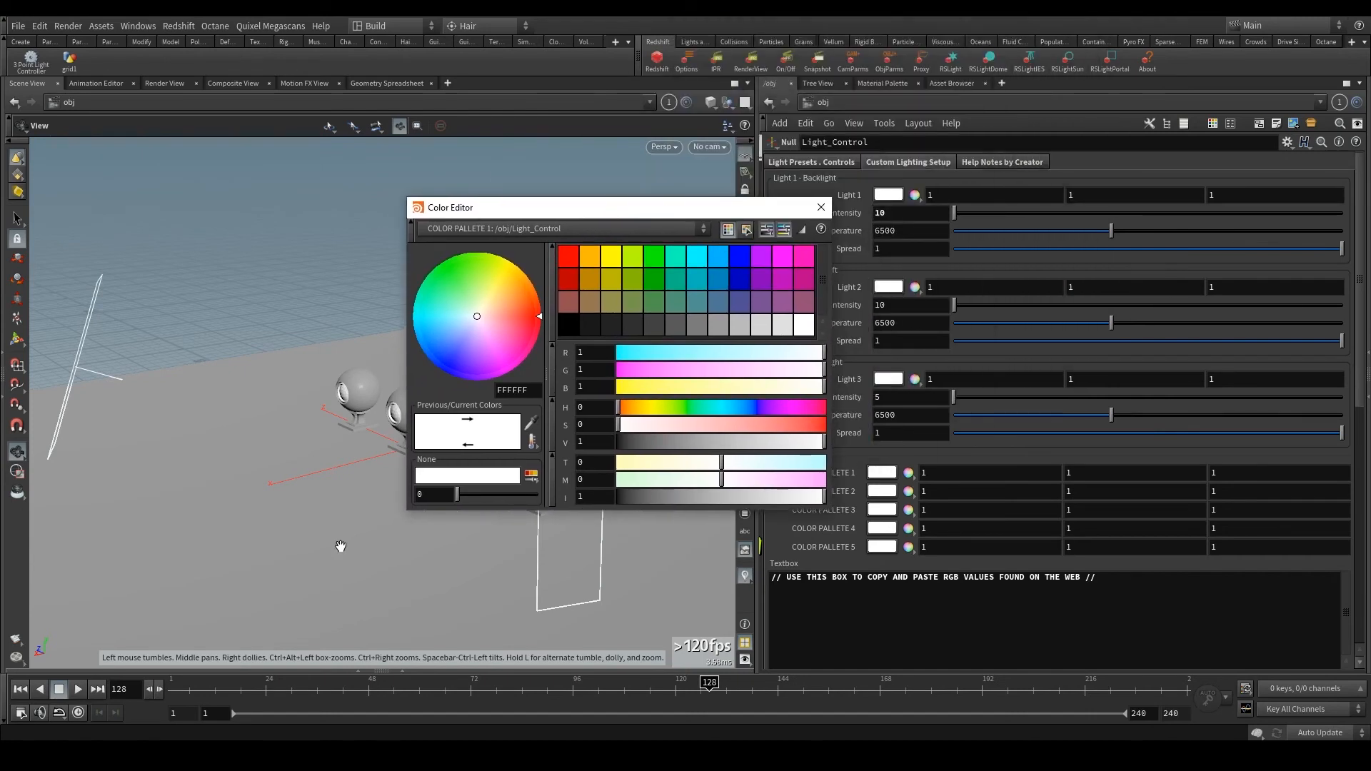
# - Switch to Adobe Color in the browser and show the Neon theme's color modes and codes
pyautogui.click(390, 680)
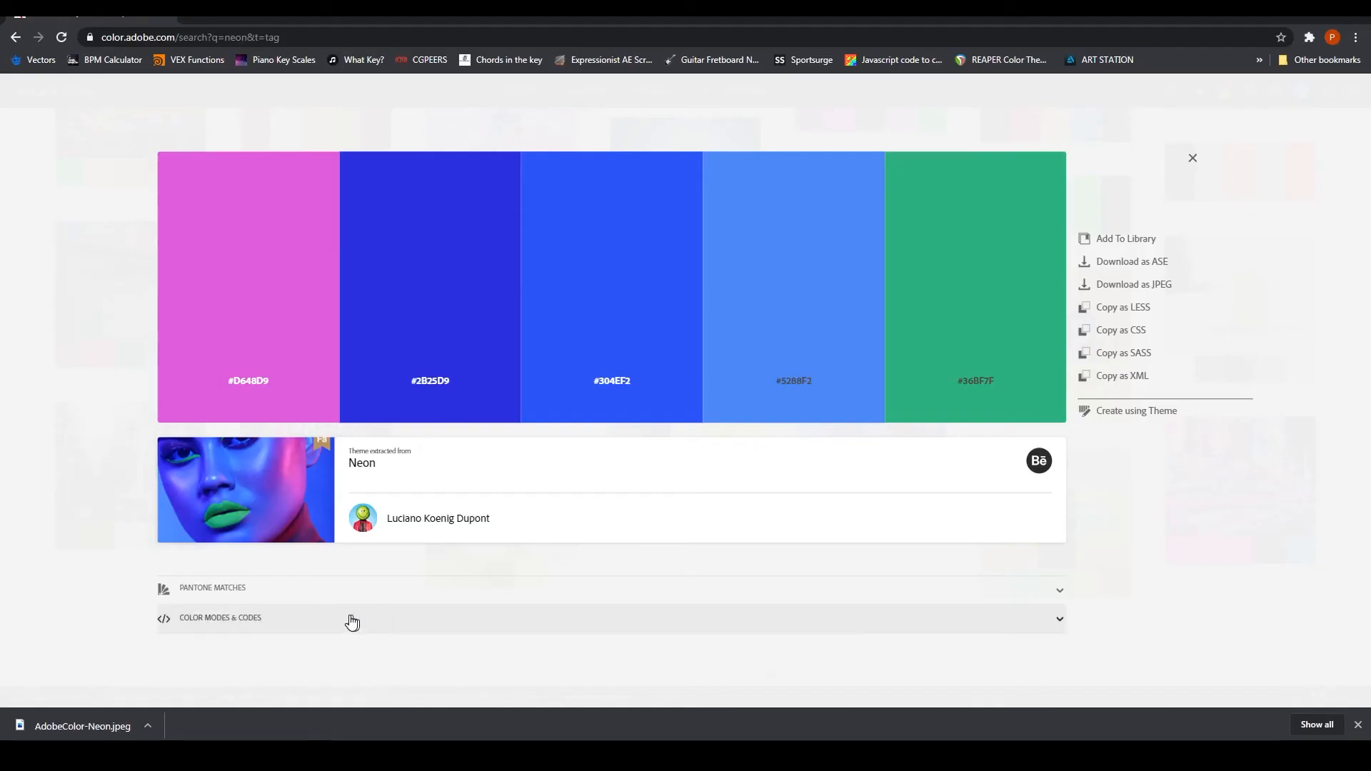
pyautogui.click(214, 620)
pyautogui.scroll(-2, 215, 626)
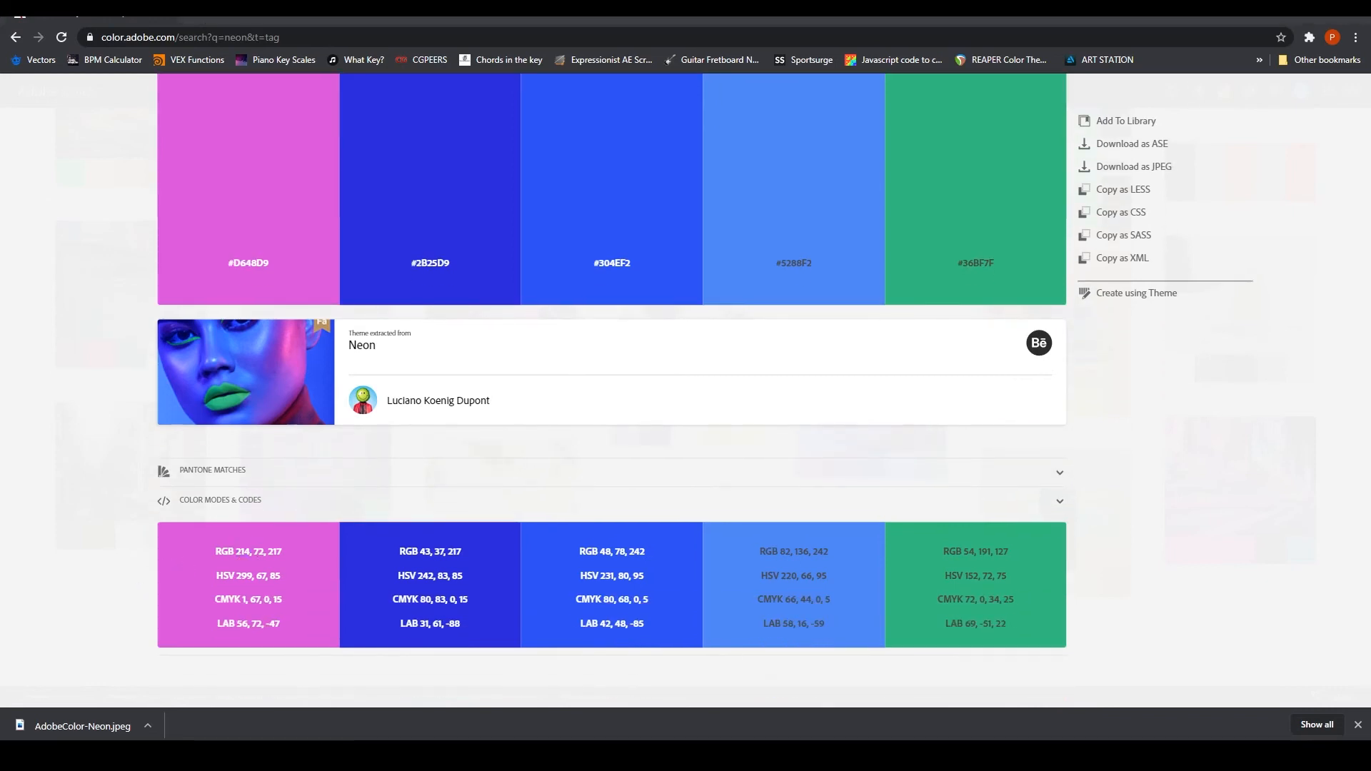
# - Back in Houdini, switch the Color Editor to image swatches and load AdobeColor-Neon.jpeg from the Lighting Takes/Colors folder
pyautogui.hotkey('alt', 'Tab')
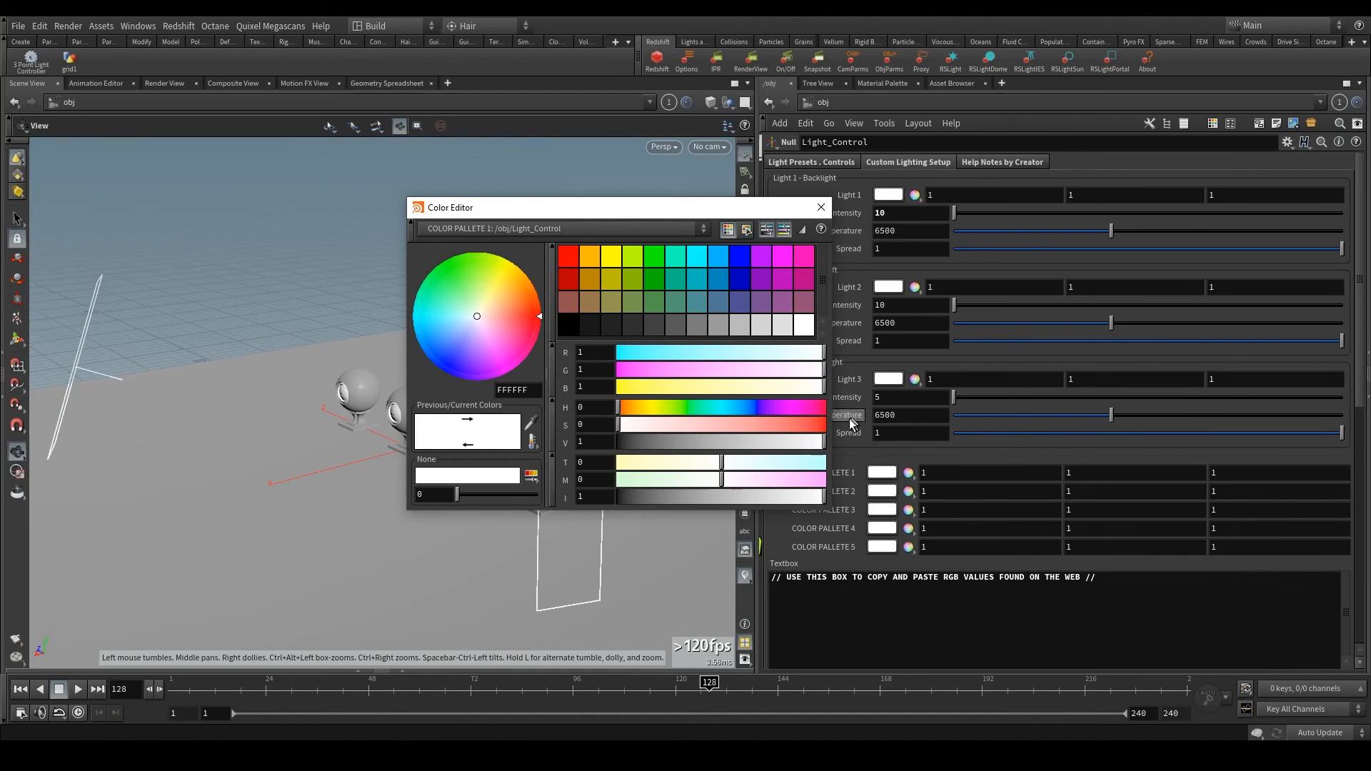
pyautogui.moveTo(382, 721)
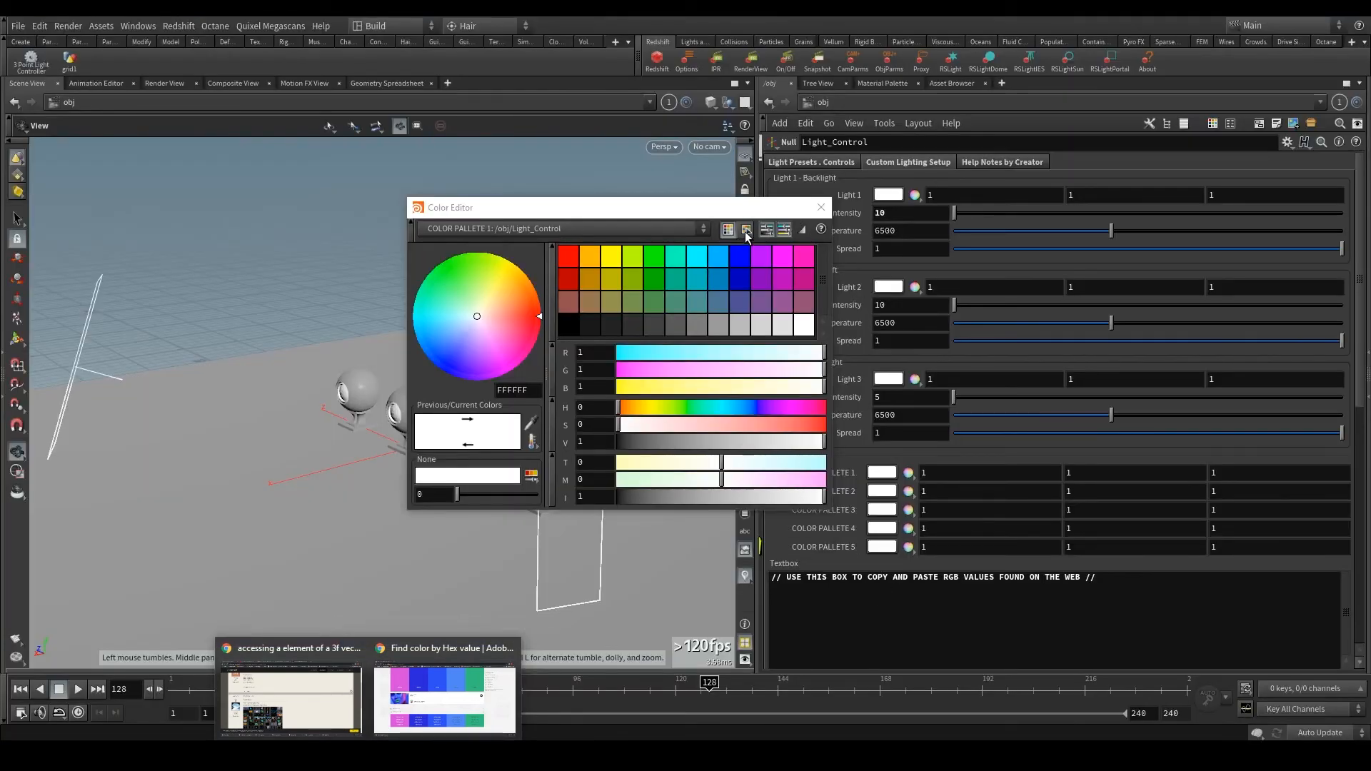
pyautogui.click(768, 228)
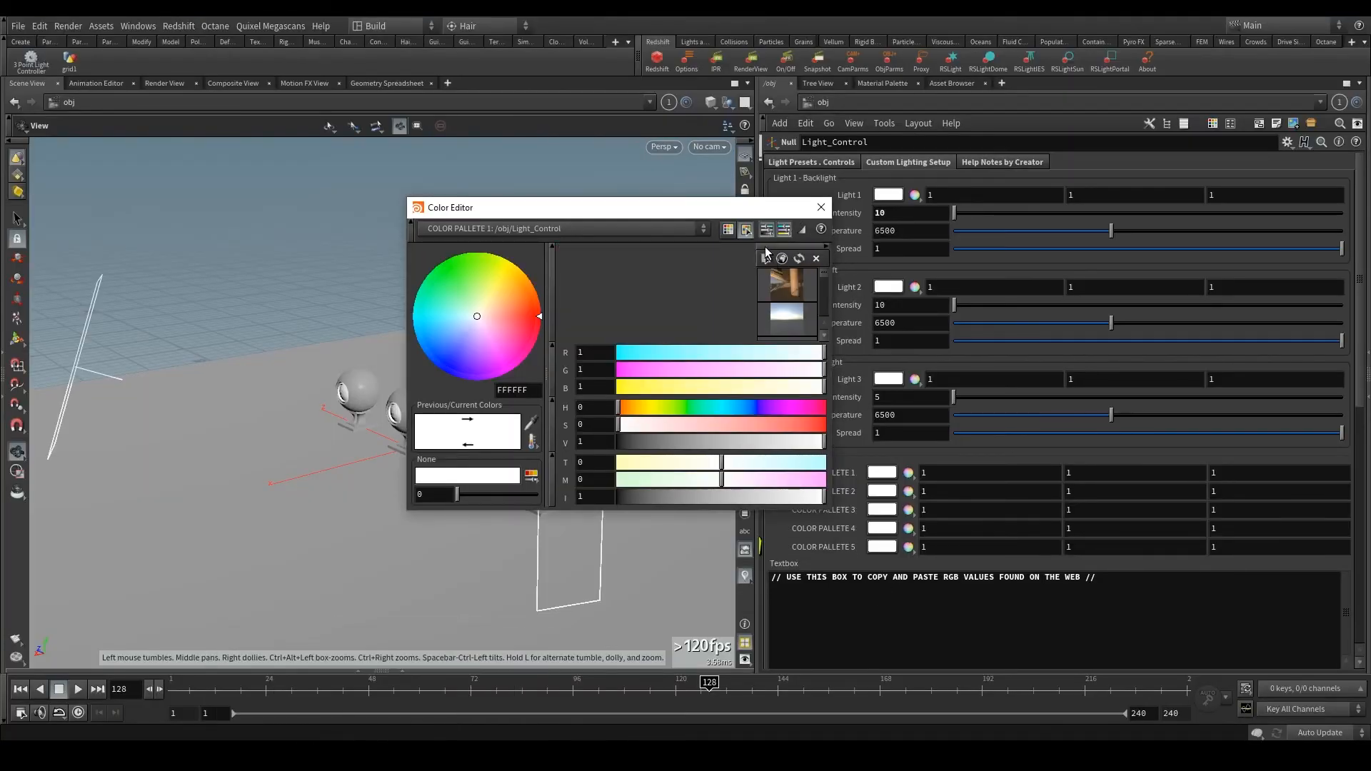
pyautogui.click(766, 258)
pyautogui.scroll(-5, 767, 259)
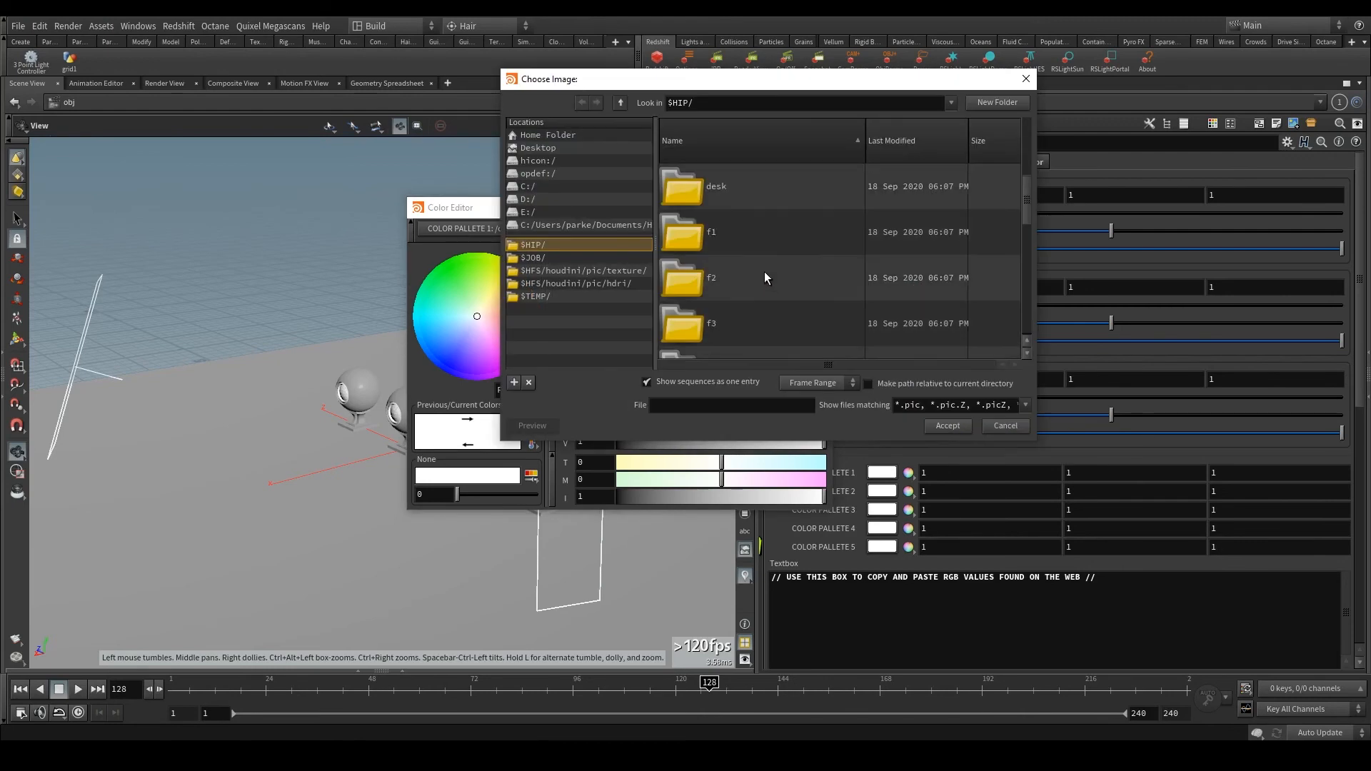
pyautogui.click(555, 224)
pyautogui.scroll(-5, 785, 264)
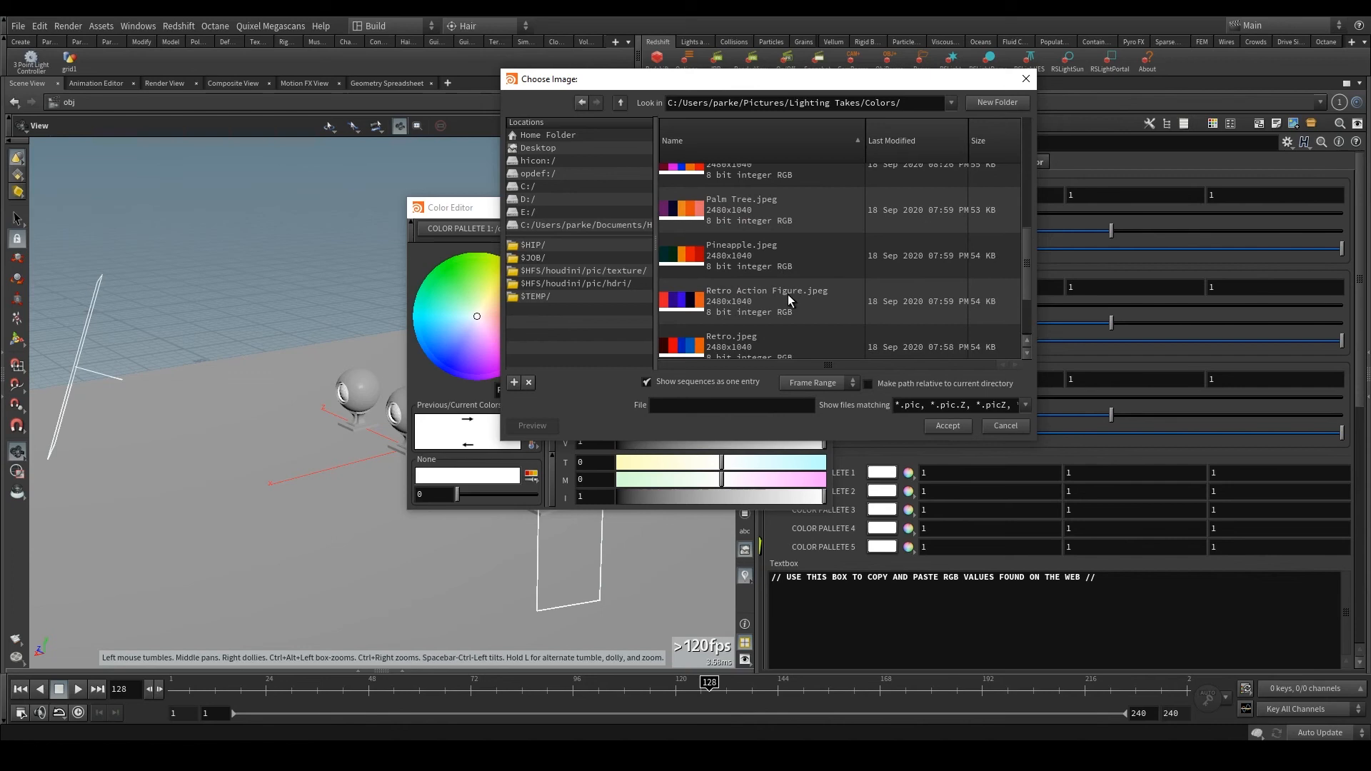
pyautogui.scroll(5, 781, 289)
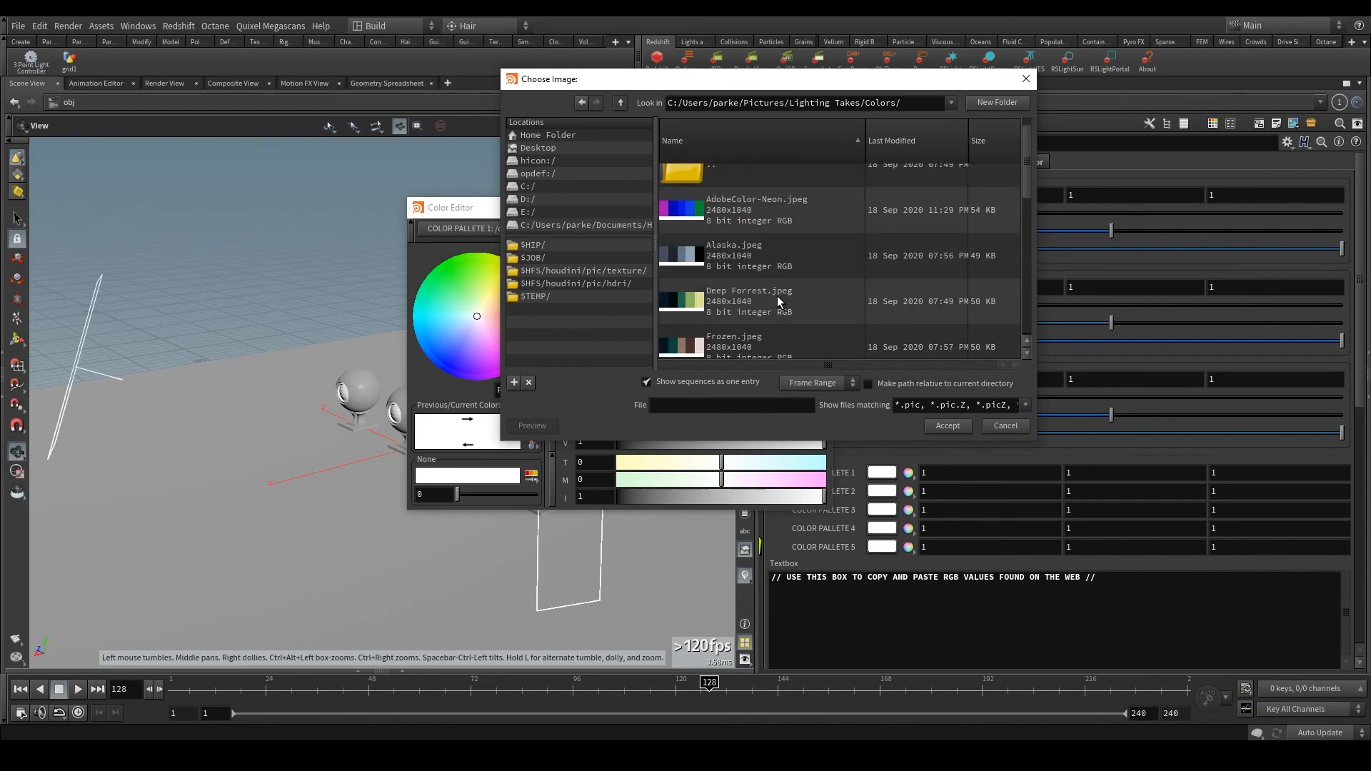
pyautogui.doubleClick(787, 226)
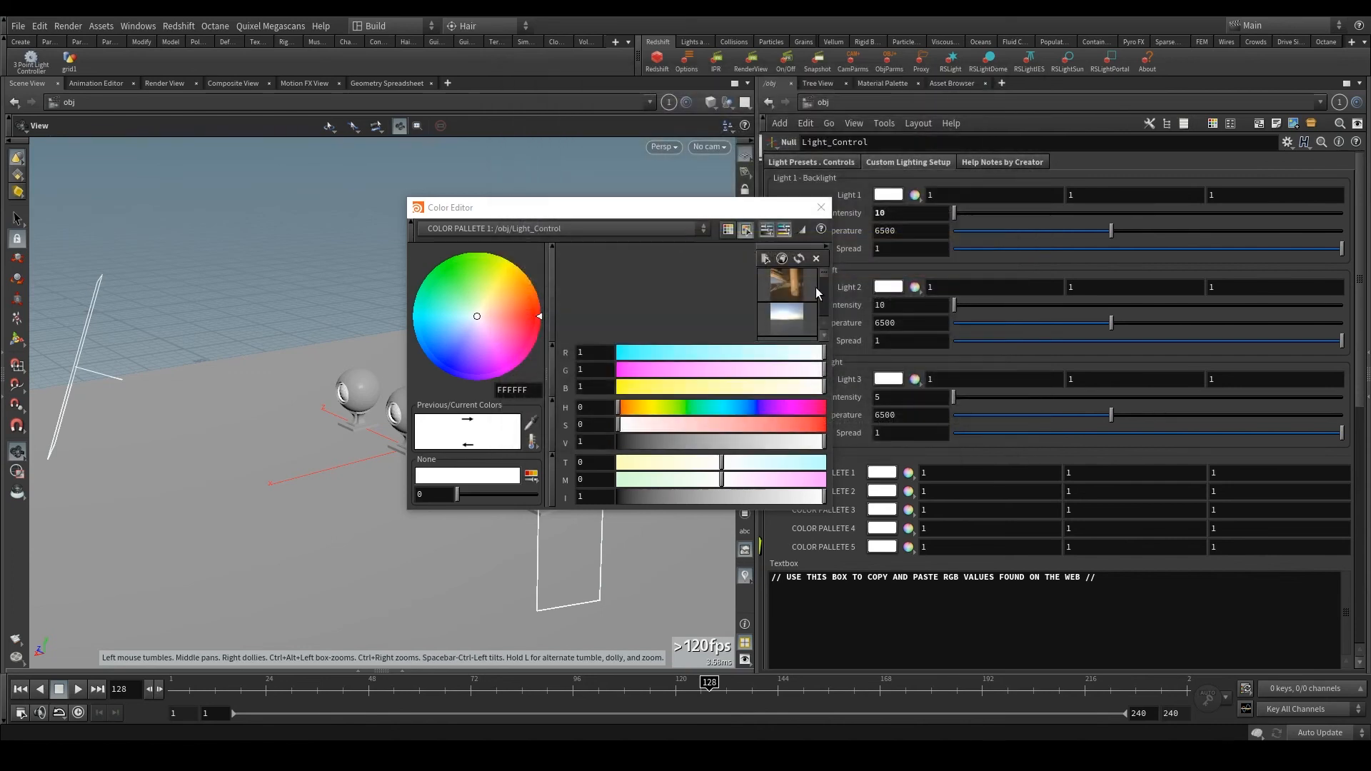
# - Show the Neon palette image among the Color Editor's image swatches and sample its magenta block into COLOR PALLETE 1
pyautogui.moveTo(824, 273); pyautogui.dragTo(823, 325)
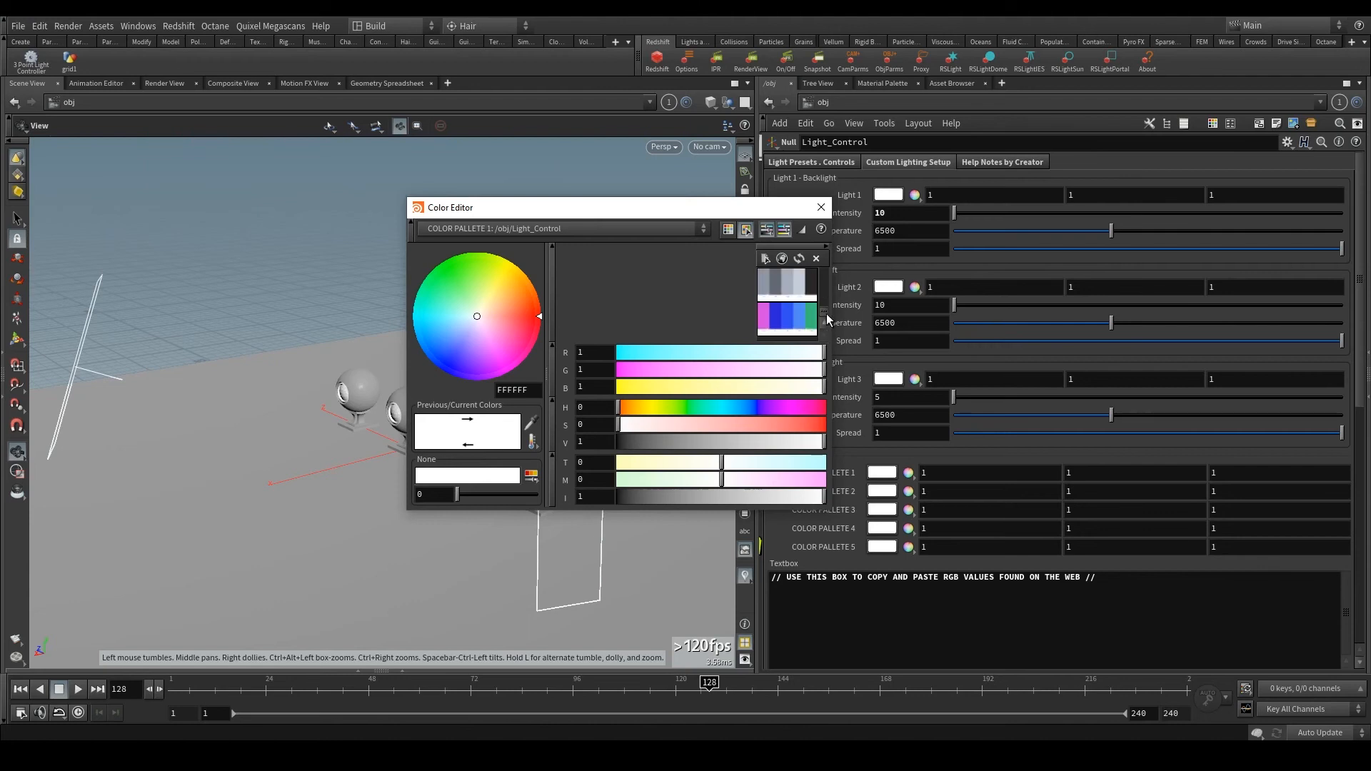
pyautogui.click(789, 318)
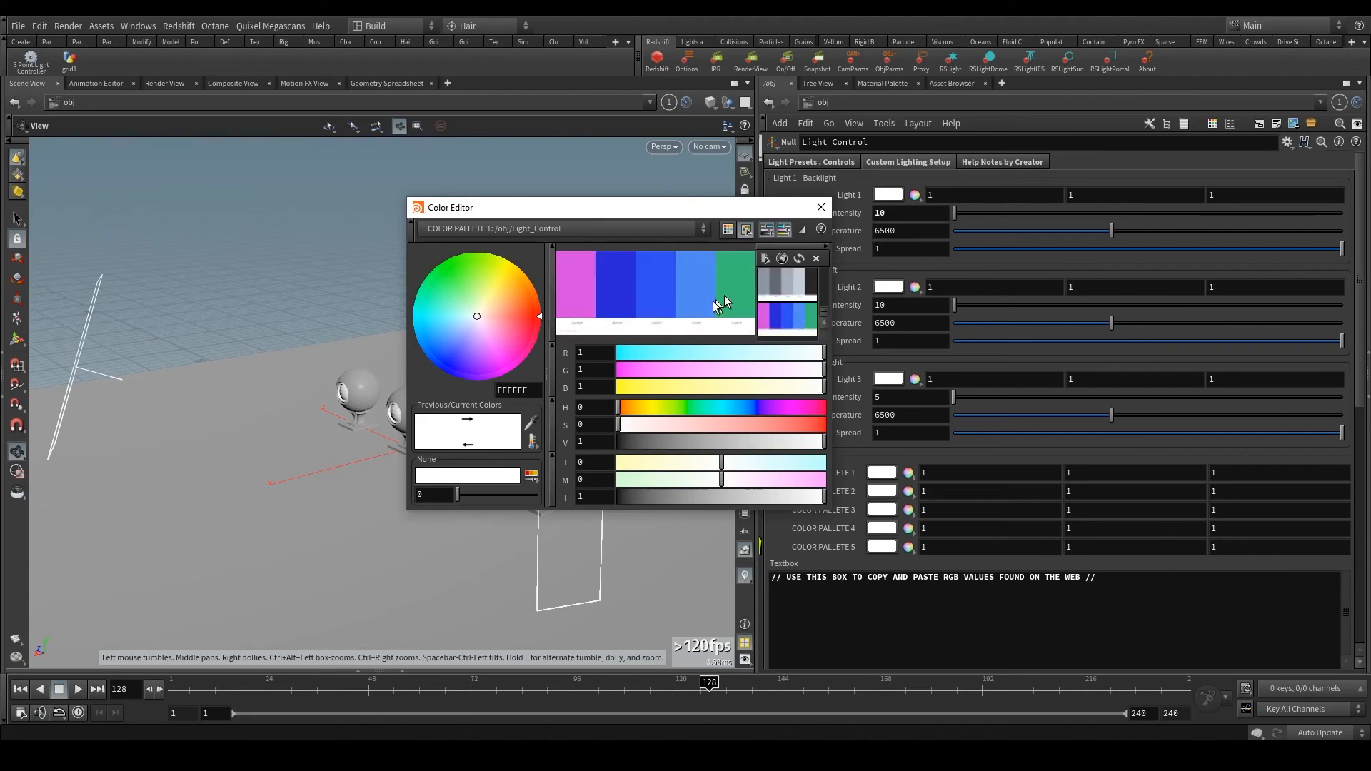
pyautogui.click(746, 231)
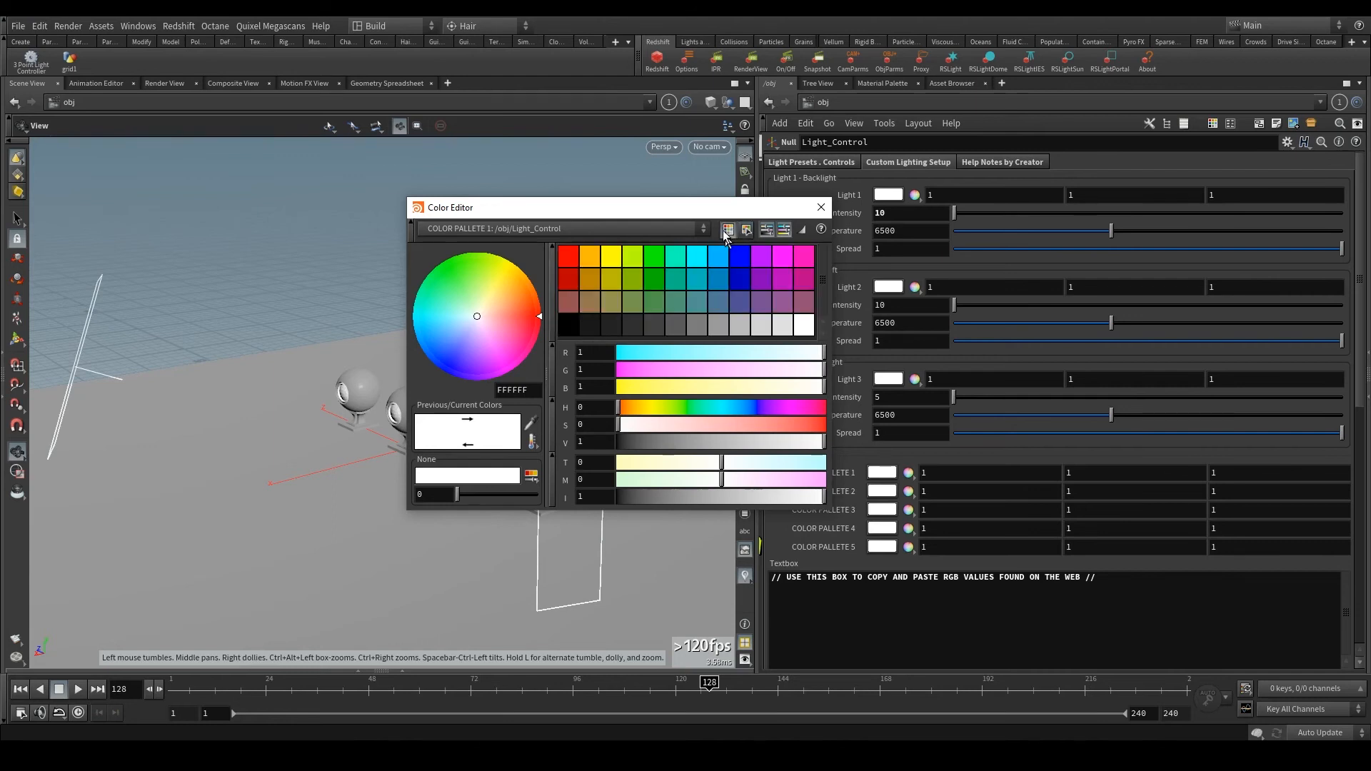
pyautogui.click(748, 230)
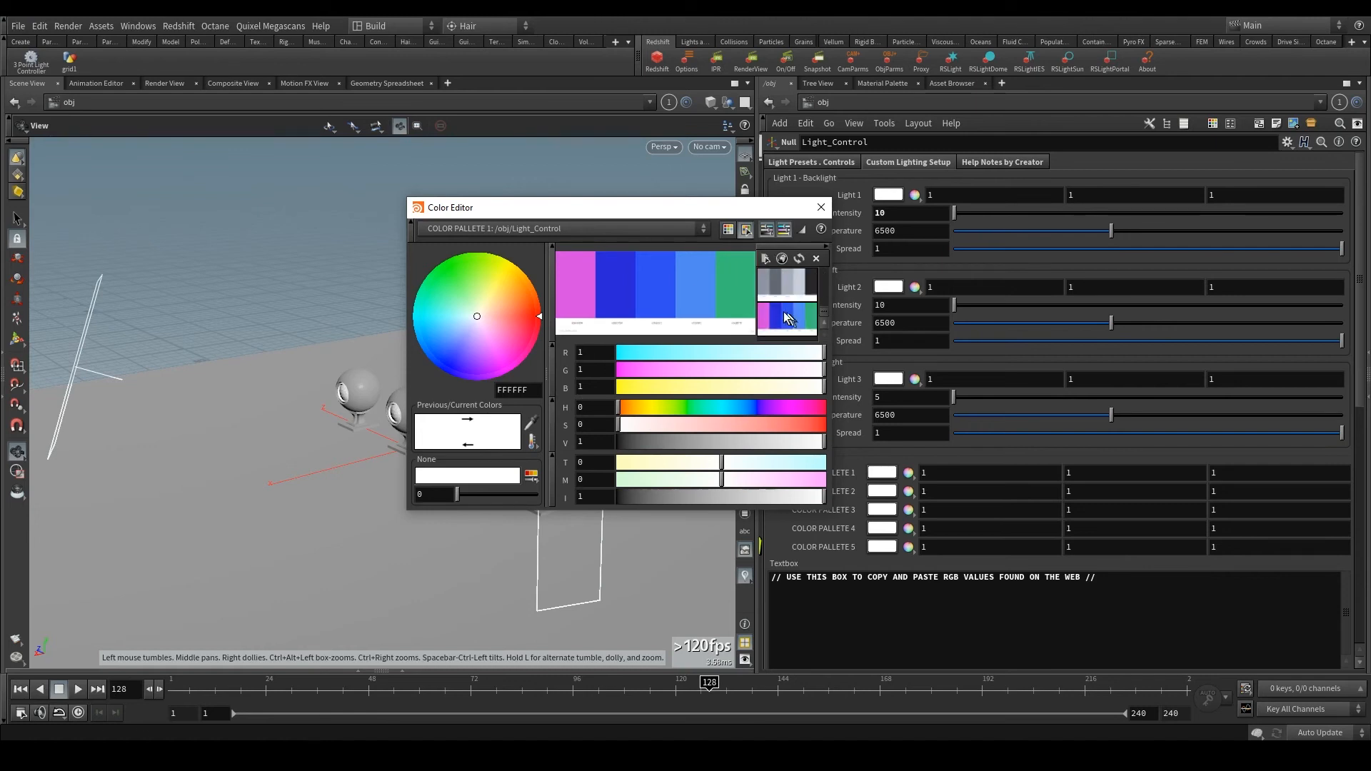
pyautogui.click(531, 423)
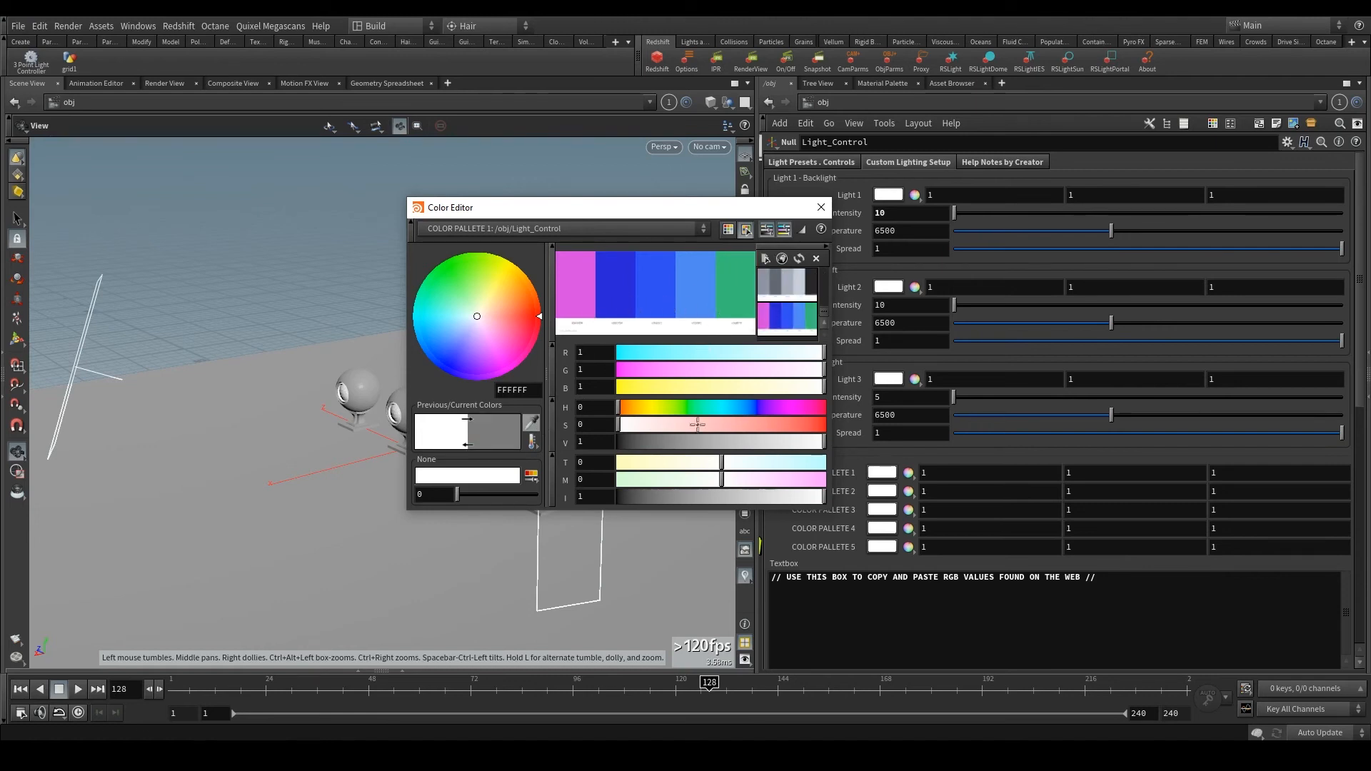
pyautogui.click(583, 289)
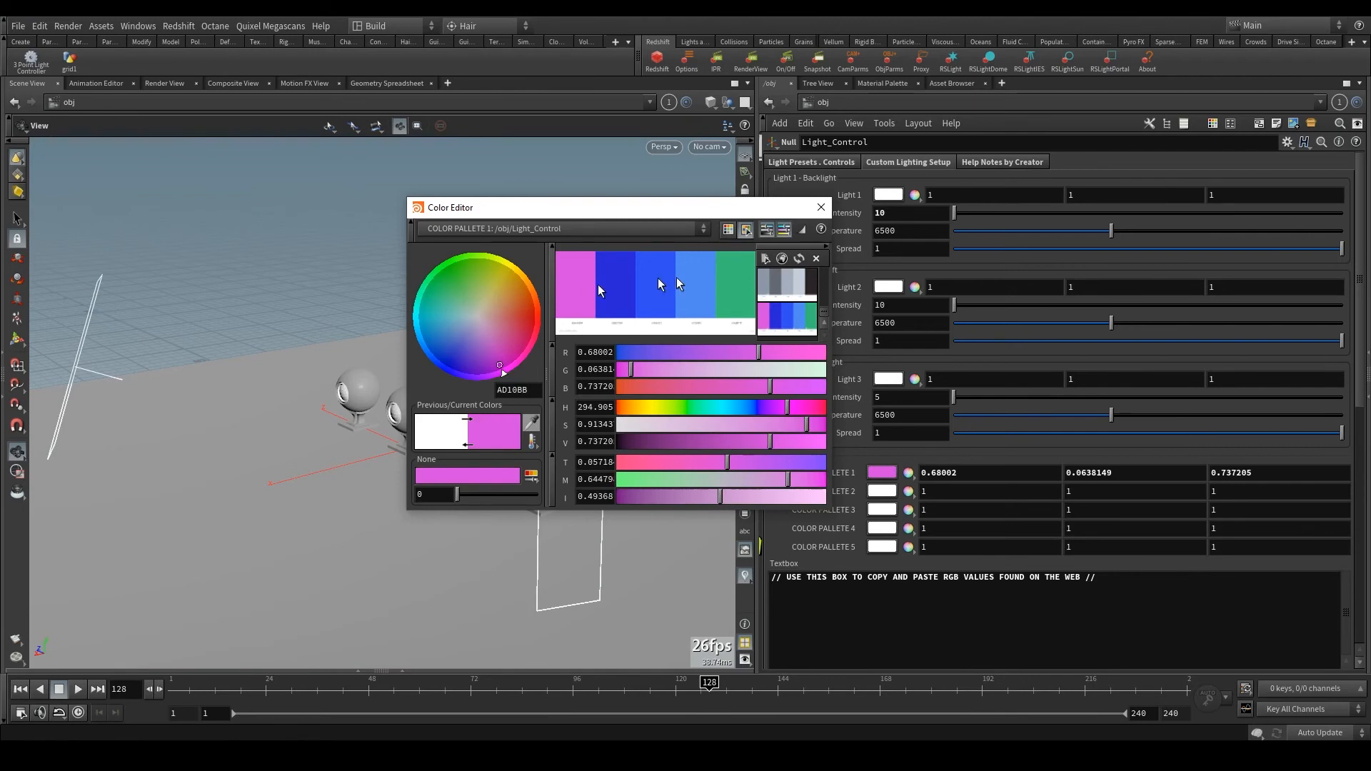
pyautogui.click(821, 208)
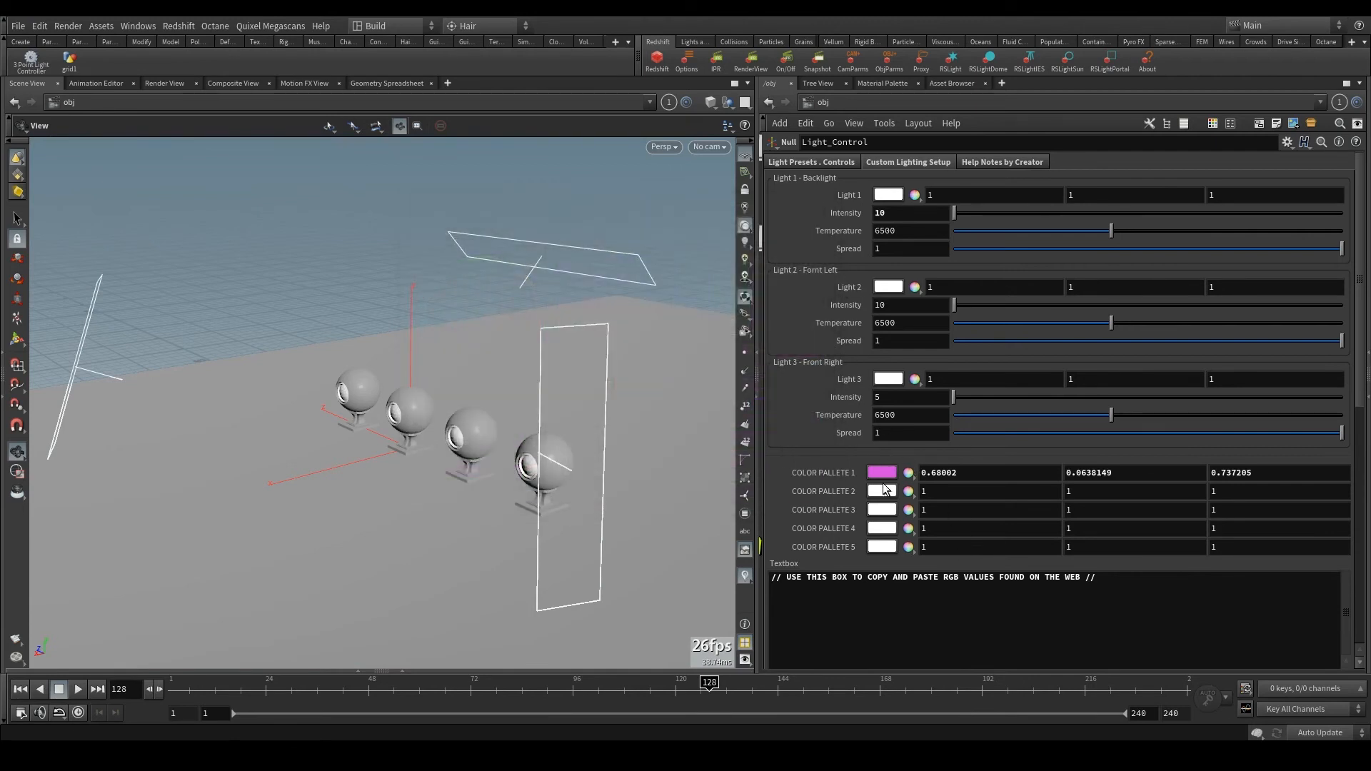
# - Sample the Neon image's dark blue second block into COLOR PALLETE 2
pyautogui.click(907, 490)
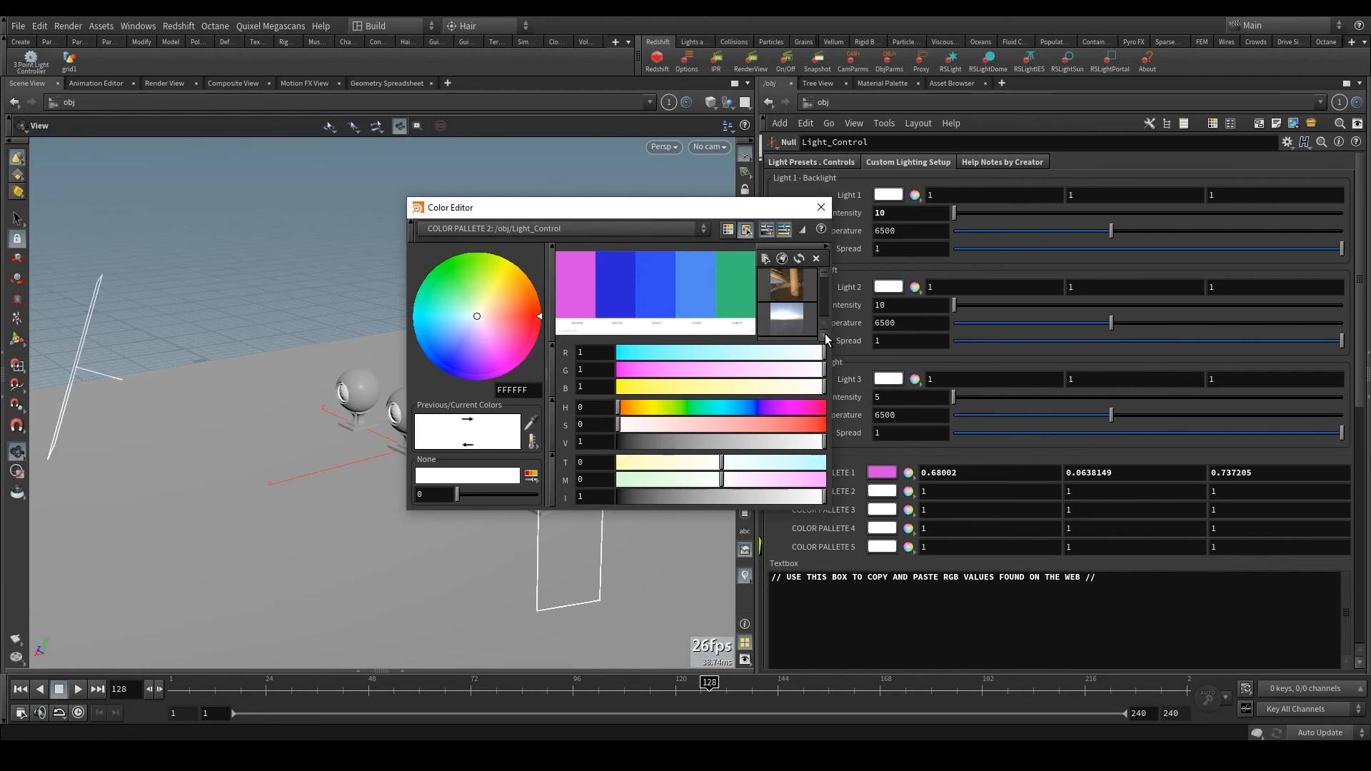
pyautogui.click(531, 422)
pyautogui.click(613, 290)
pyautogui.click(820, 216)
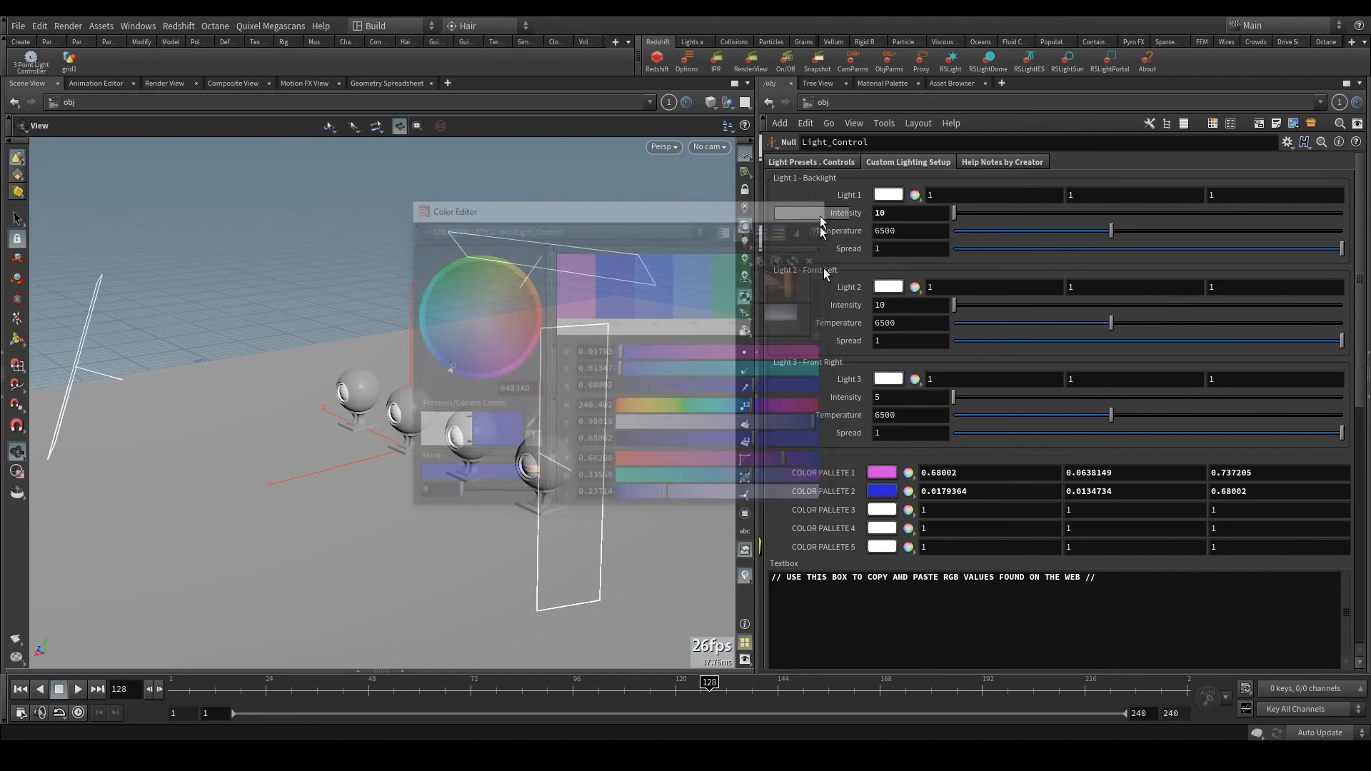
# - Sample the Neon image's royal blue middle block into COLOR PALLETE 3
pyautogui.click(909, 510)
pyautogui.click(530, 420)
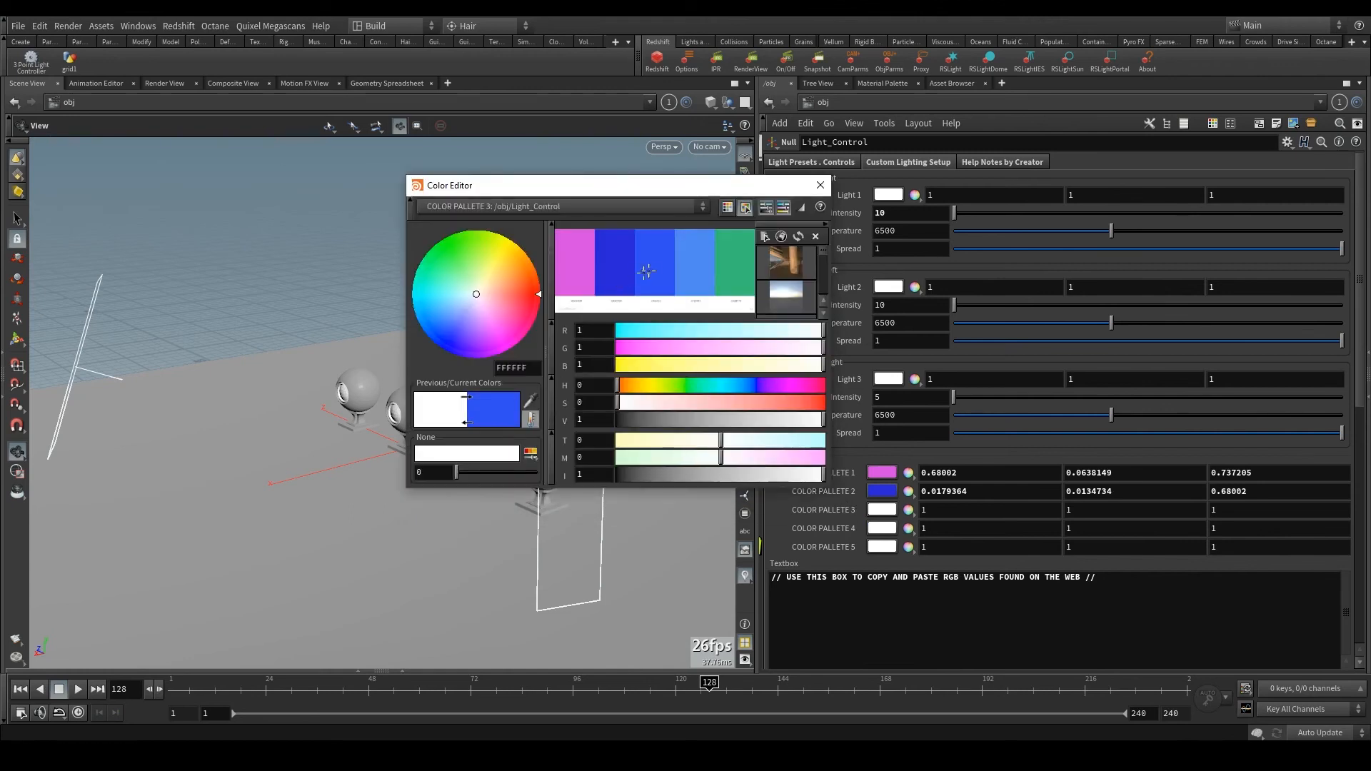
pyautogui.click(639, 273)
pyautogui.click(820, 185)
# - Sample the Neon image's light blue fourth block into COLOR PALLETE 4
pyautogui.click(878, 529)
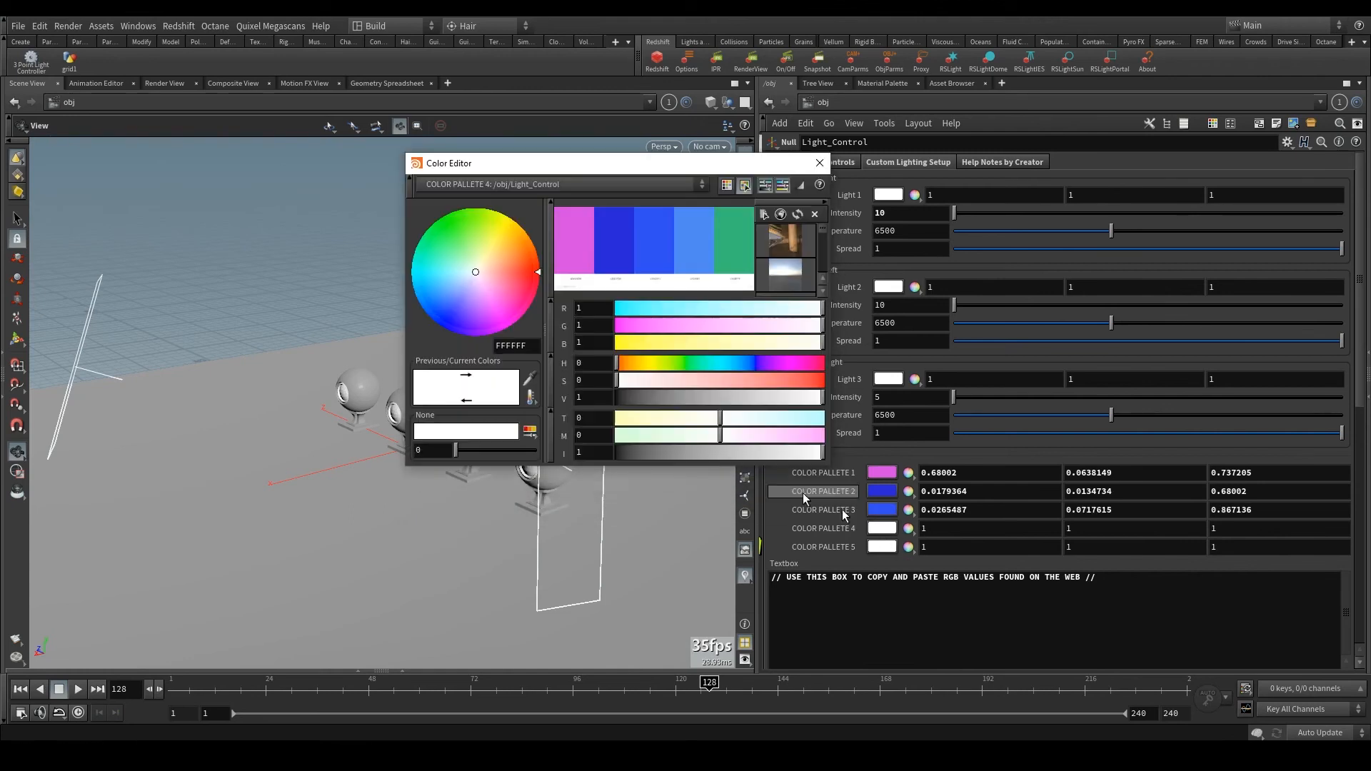
pyautogui.click(530, 379)
pyautogui.click(688, 247)
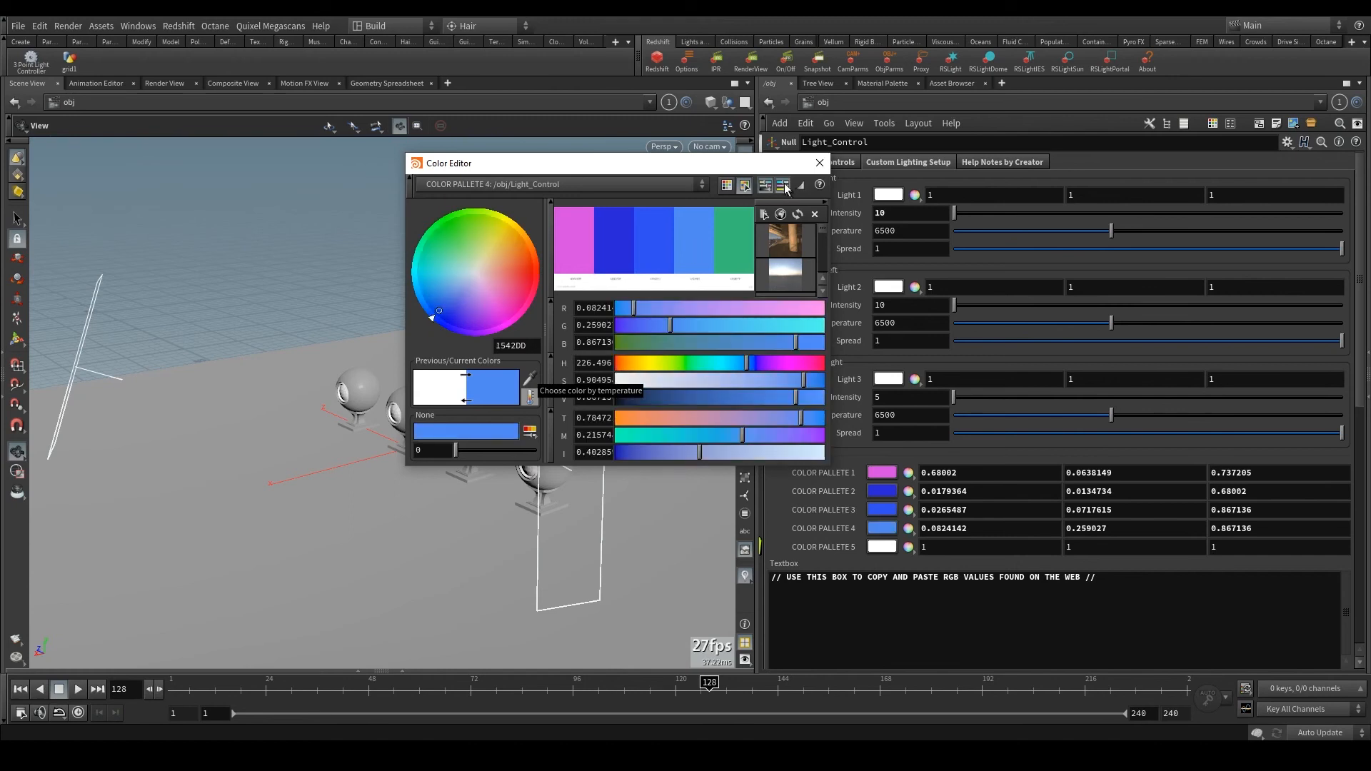
pyautogui.click(820, 163)
# - Sample the Neon image's green last block into COLOR PALLETE 5 and close the Color Editor
pyautogui.click(908, 547)
pyautogui.click(529, 356)
pyautogui.click(740, 238)
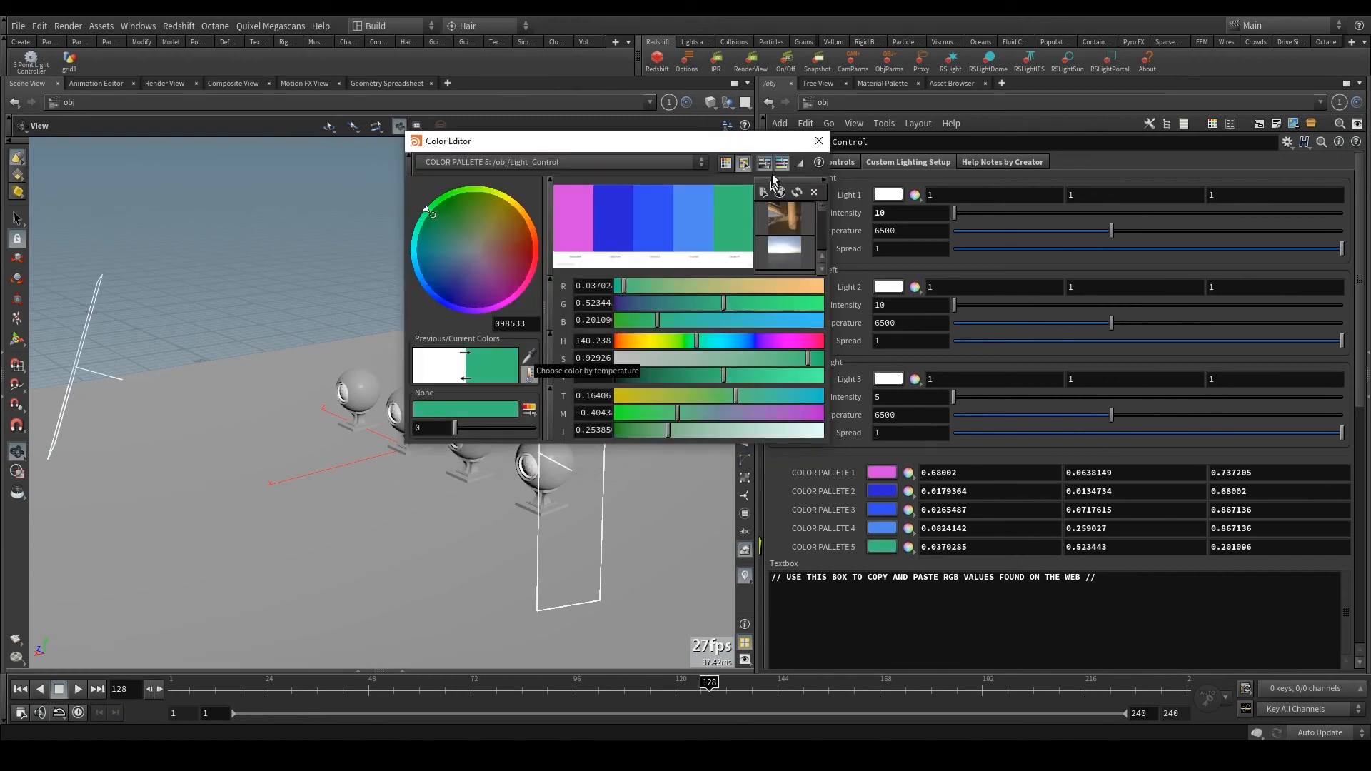
pyautogui.click(819, 142)
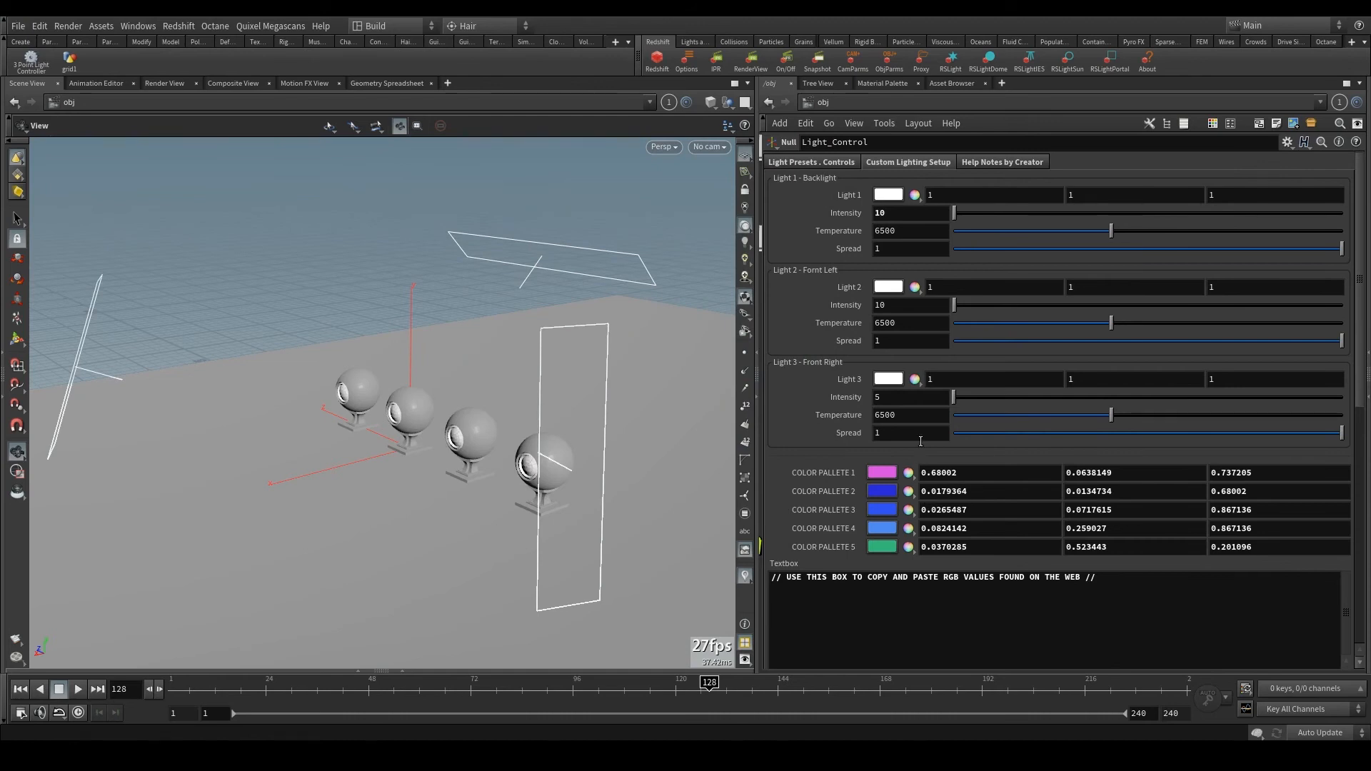
# - Restore the Redshift Render View over the viewport and set Light 1's intensity to 50
pyautogui.moveTo(29, 734)
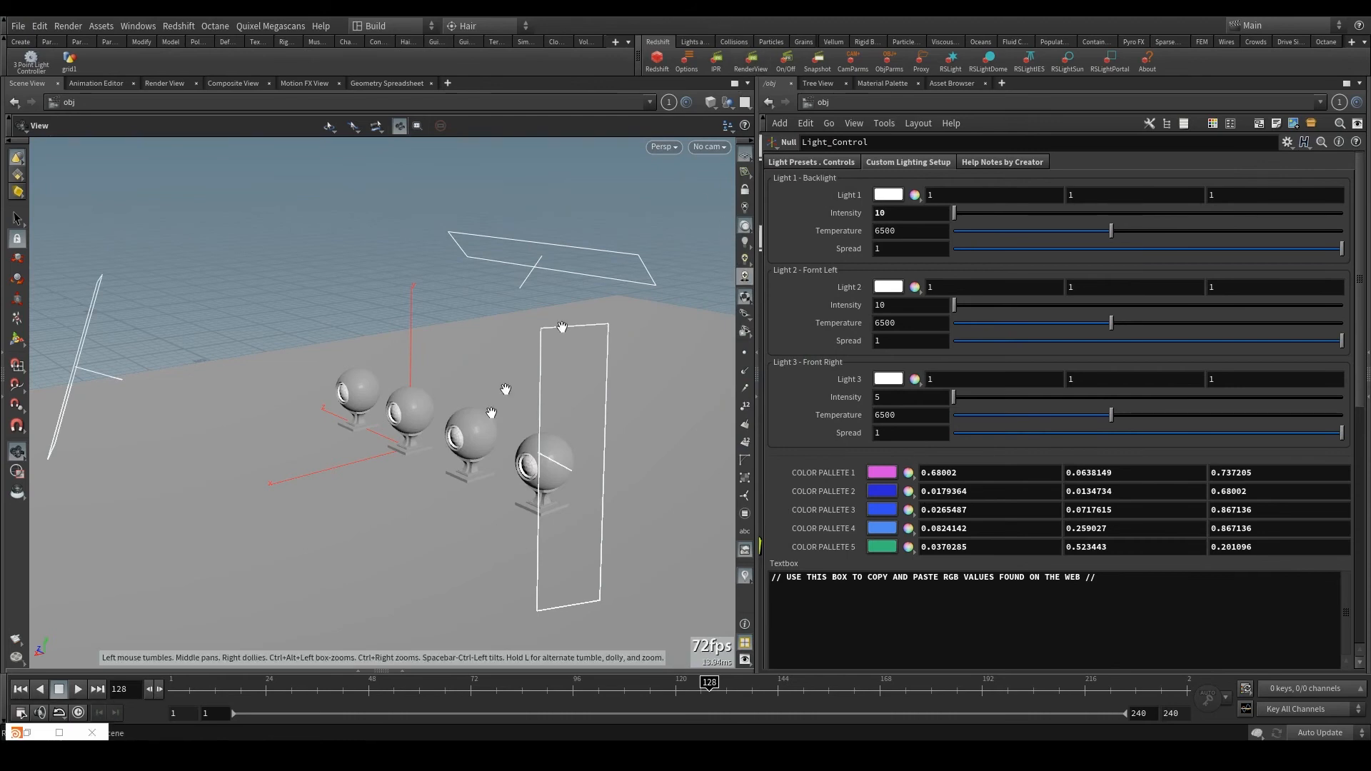
pyautogui.click(32, 734)
pyautogui.moveTo(557, 72); pyautogui.dragTo(458, 88)
pyautogui.click(916, 213)
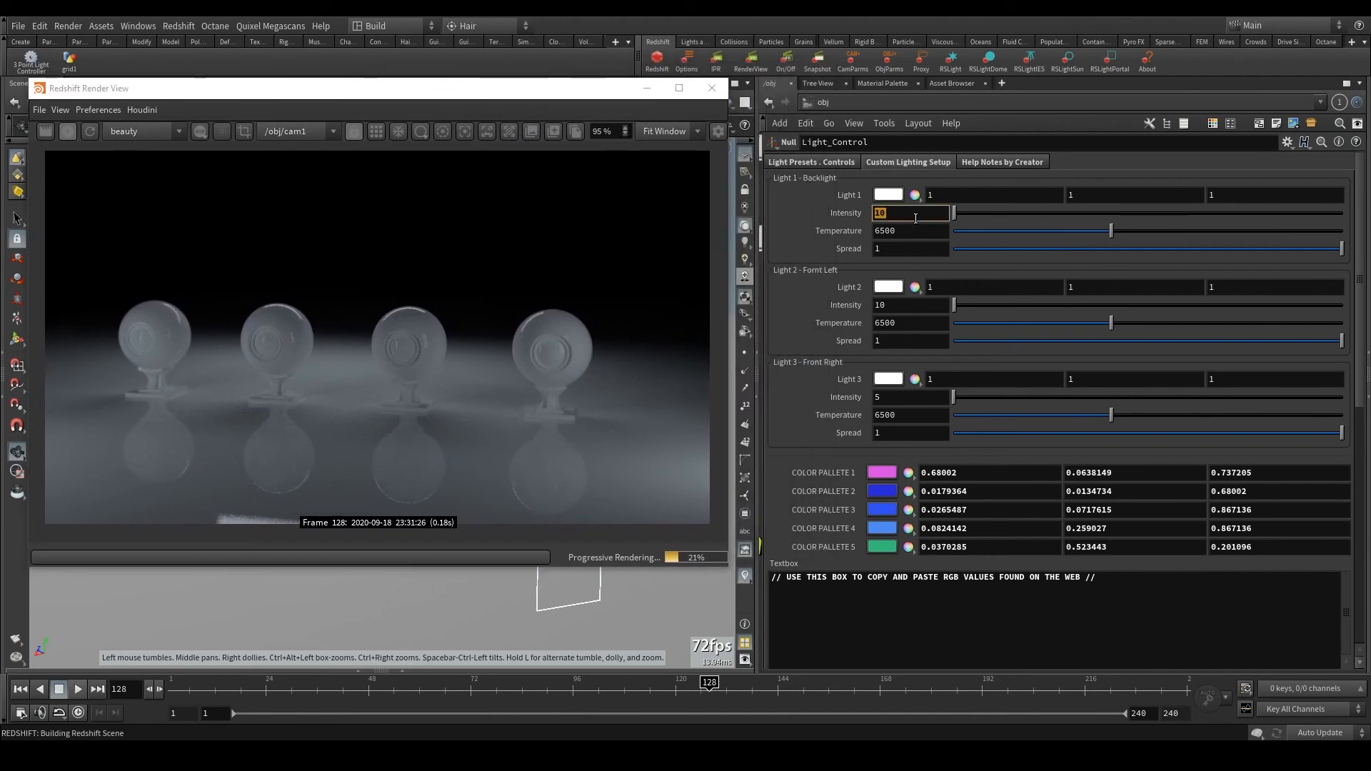
pyautogui.press('Return')
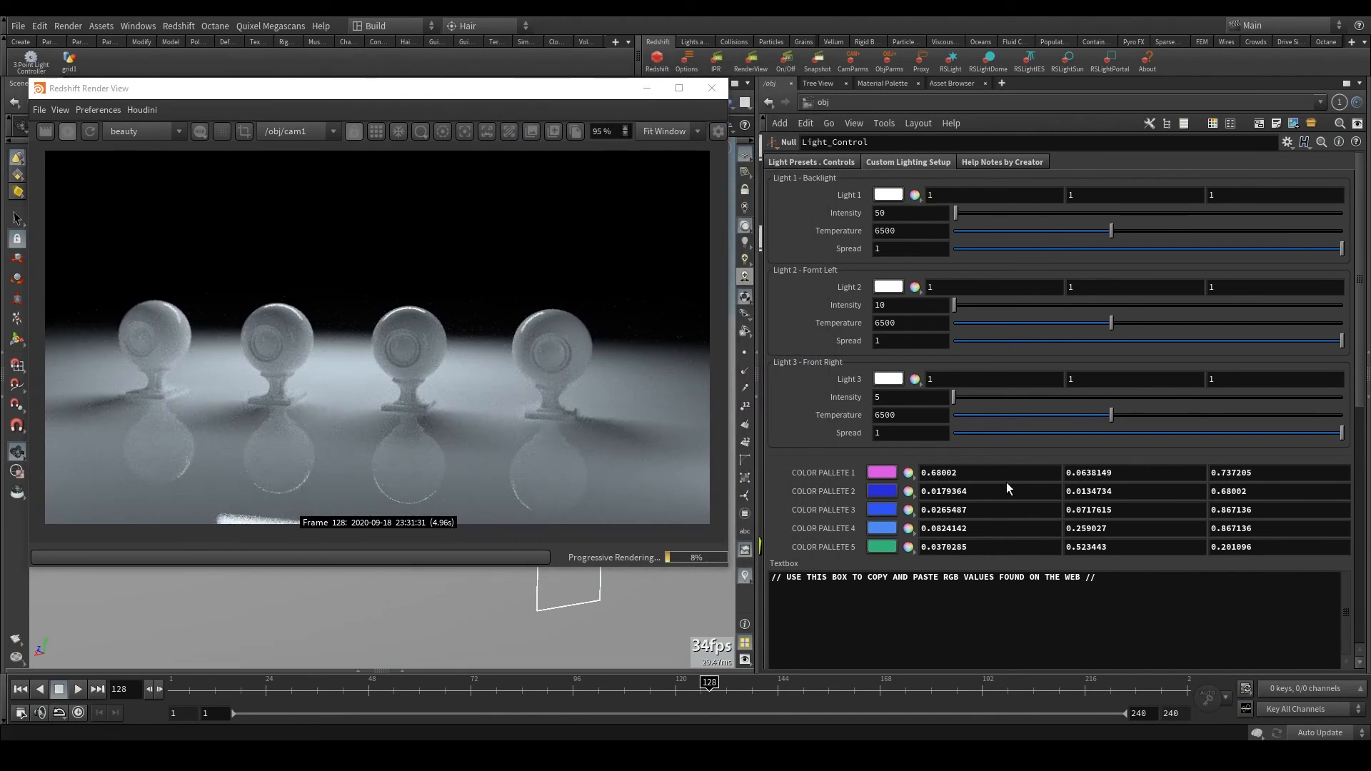
# - Copy COLOR PALLETE 4's RGB values 0.0824142, 0.259027 and 0.867136 one by one into Light 1's color
pyautogui.click(973, 529)
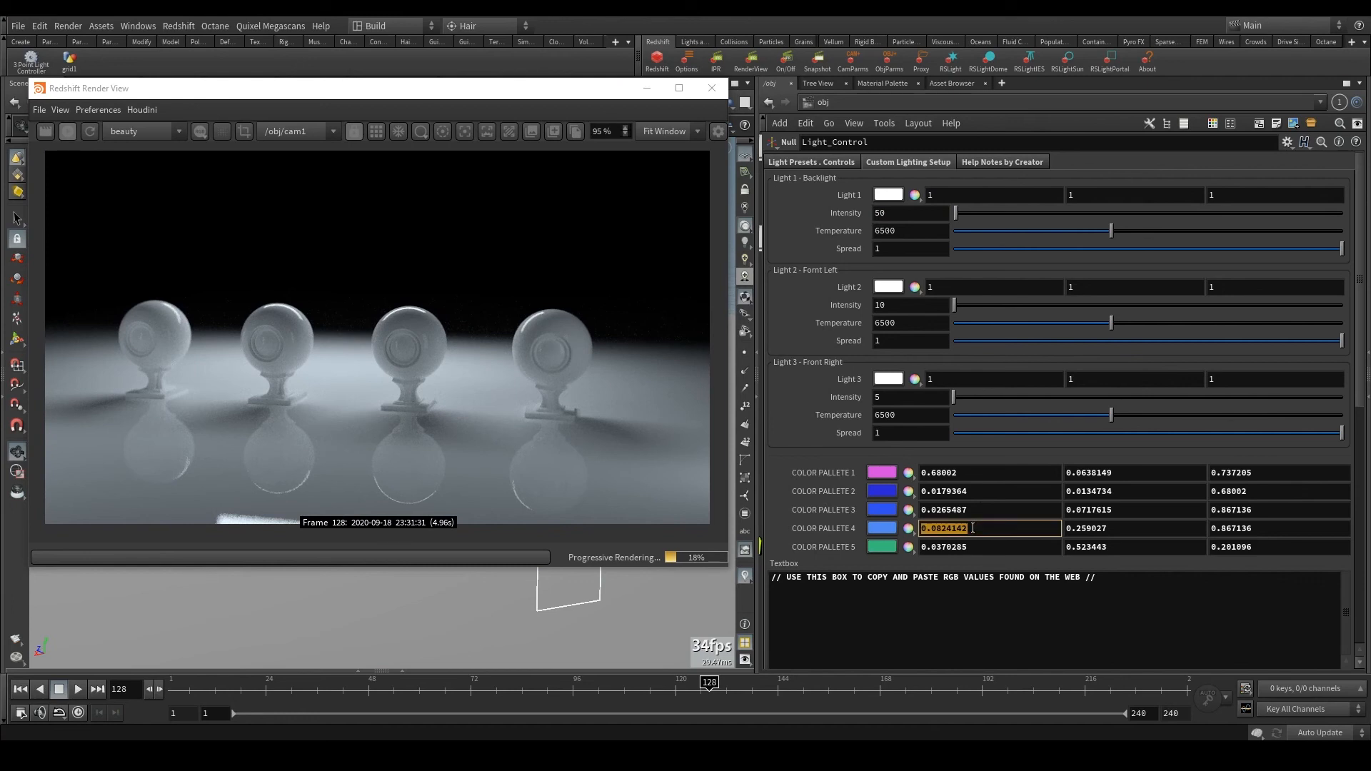
pyautogui.hotkey('ctrl', 'c')
pyautogui.click(966, 198)
pyautogui.hotkey('ctrl', 'v')
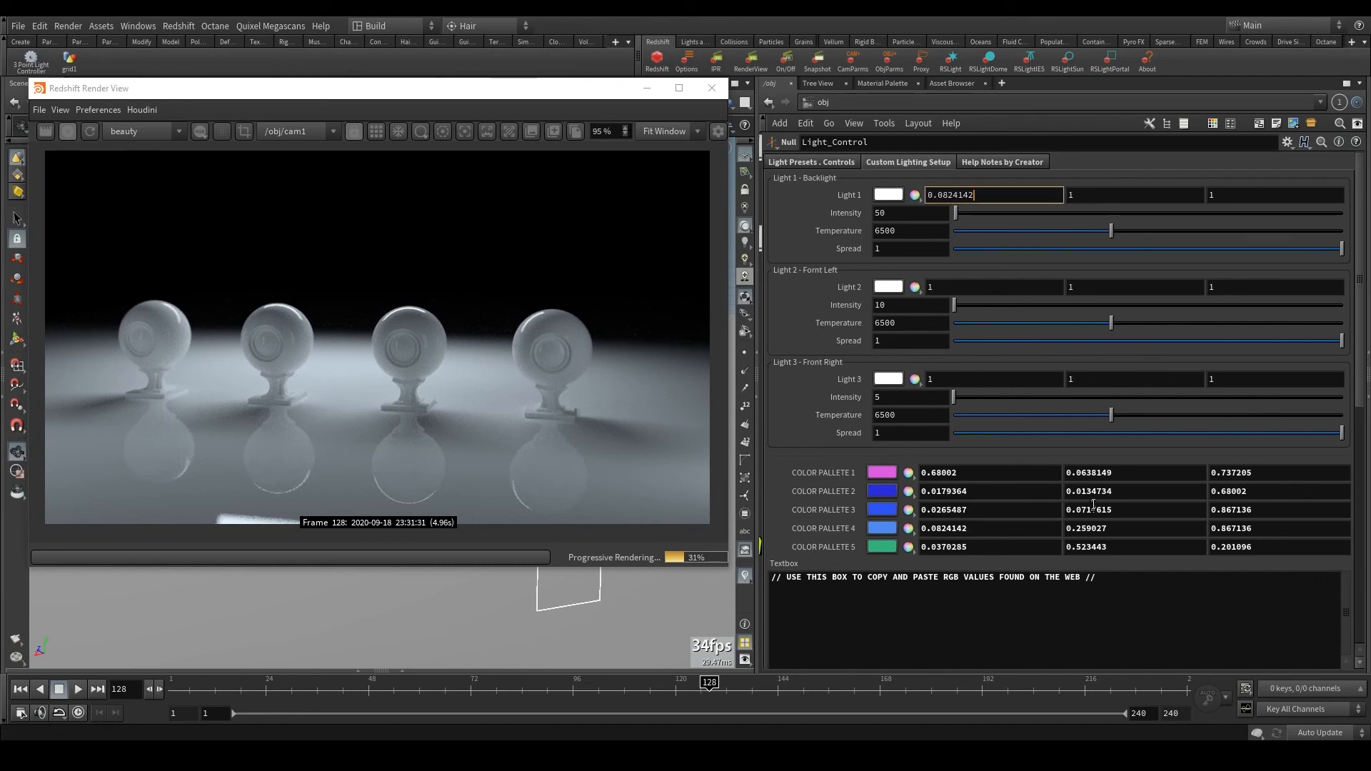
pyautogui.click(1121, 529)
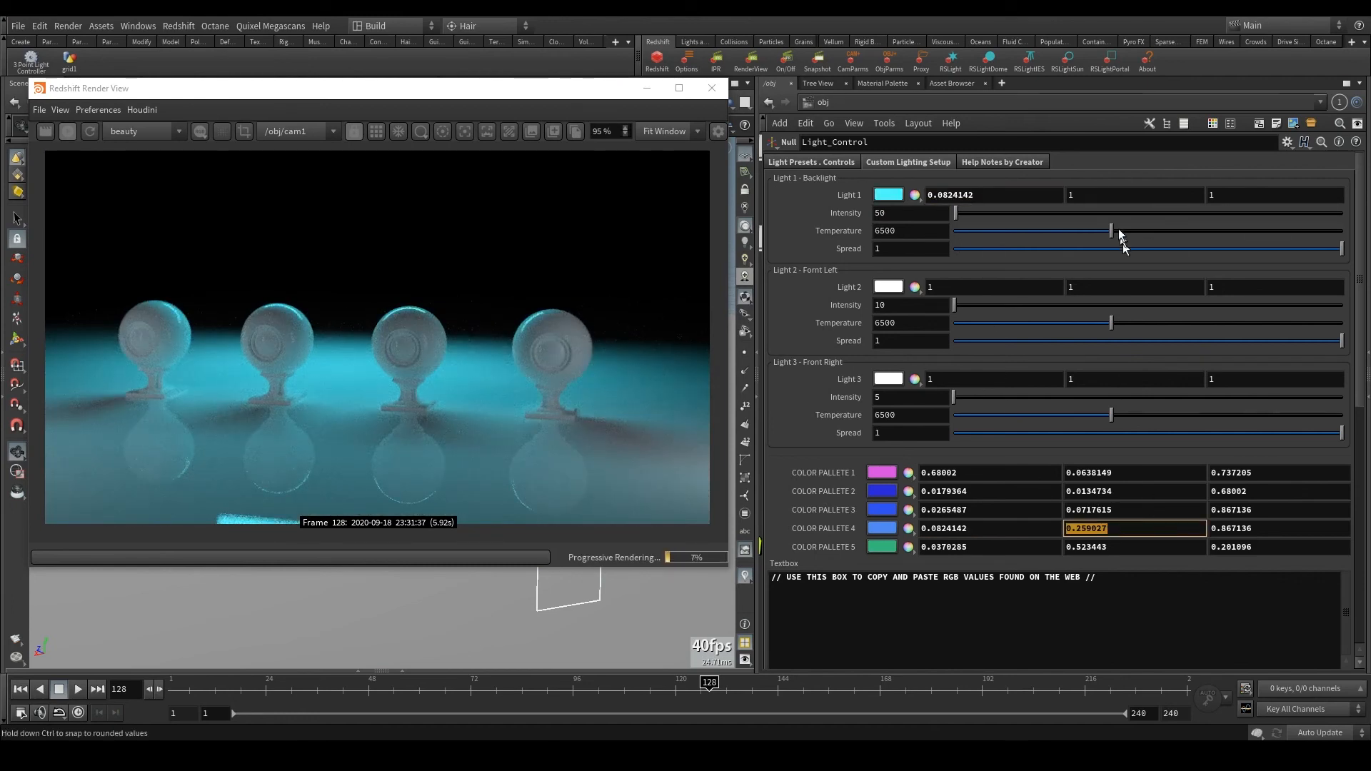
pyautogui.click(1096, 195)
pyautogui.hotkey('ctrl', 'v')
pyautogui.click(1246, 528)
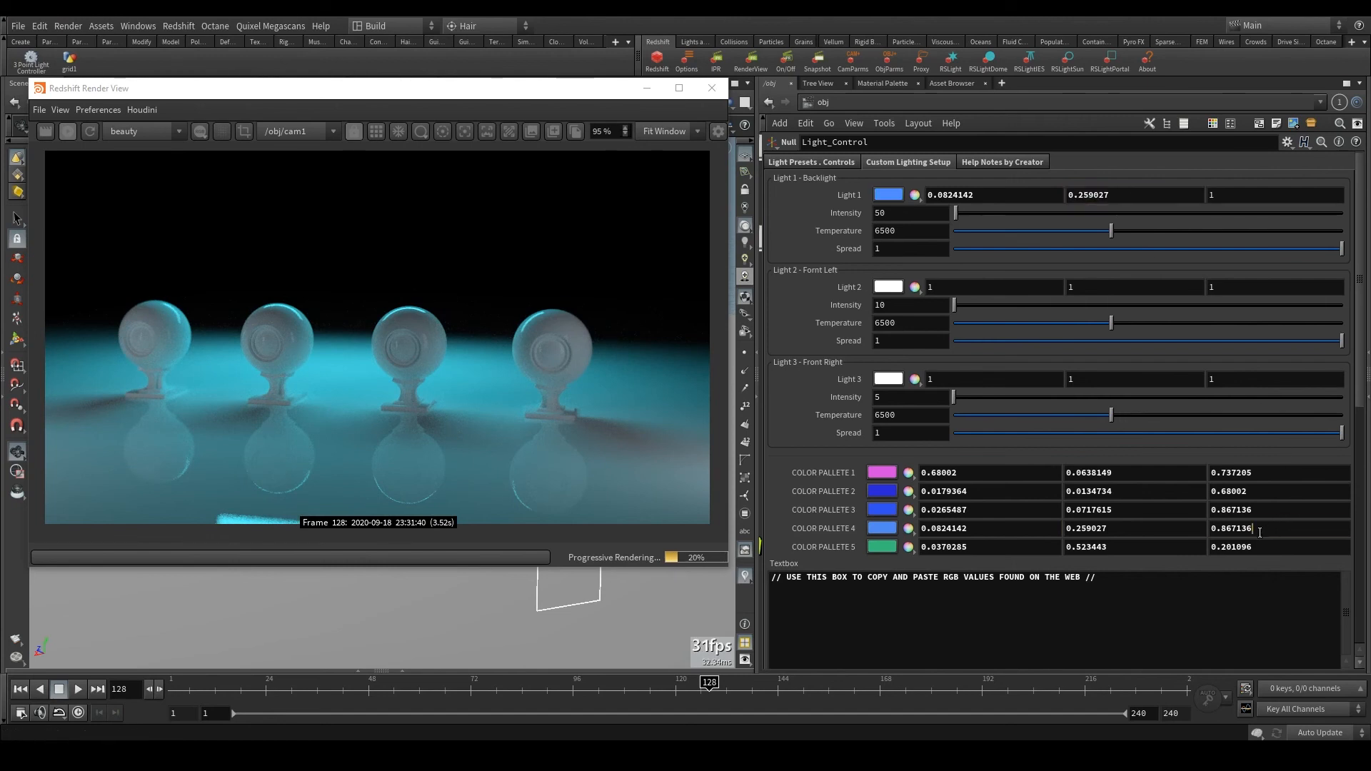
pyautogui.hotkey('ctrl', 'c')
pyautogui.click(1250, 197)
pyautogui.hotkey('ctrl', 'v')
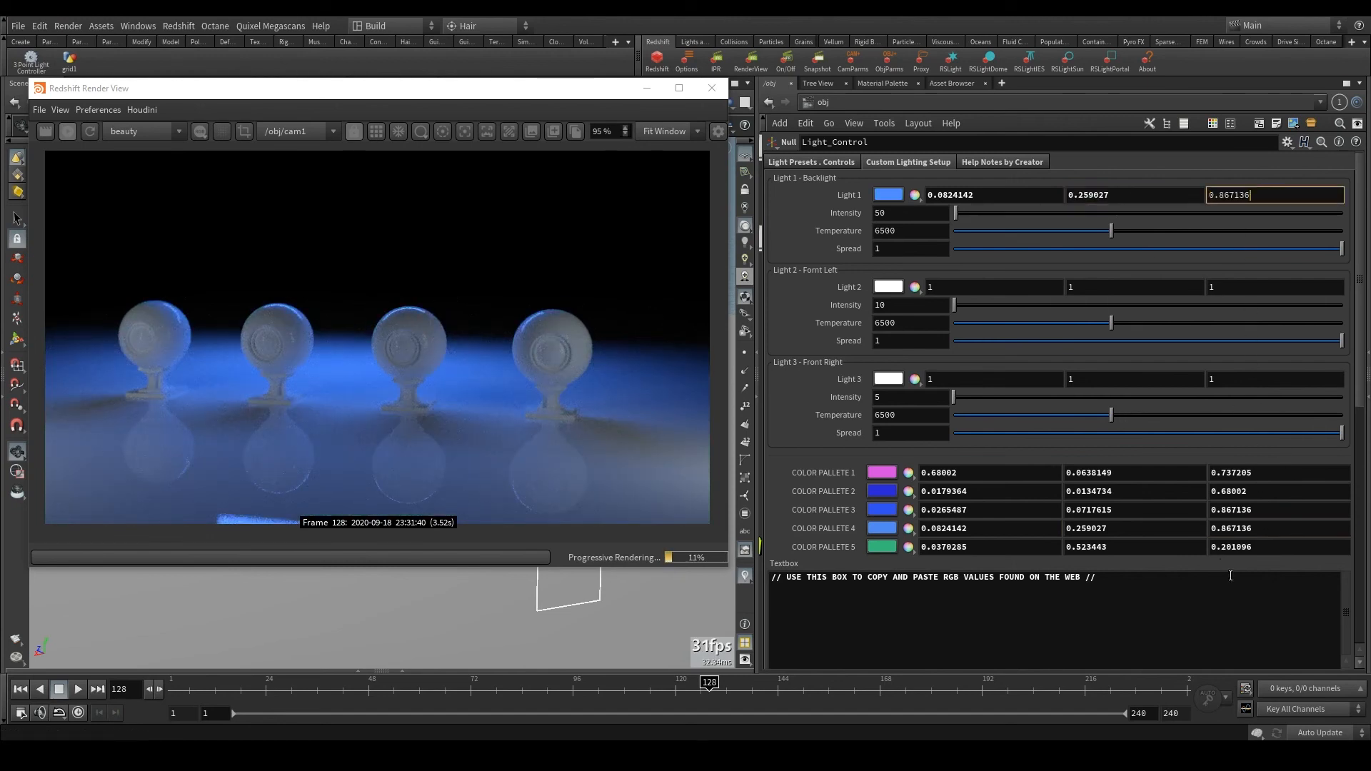
# - Copy COLOR PALLETE 5's RGB values 0.0370285, 0.523443 and 0.201096 one by one into Light 2's color
pyautogui.click(1001, 548)
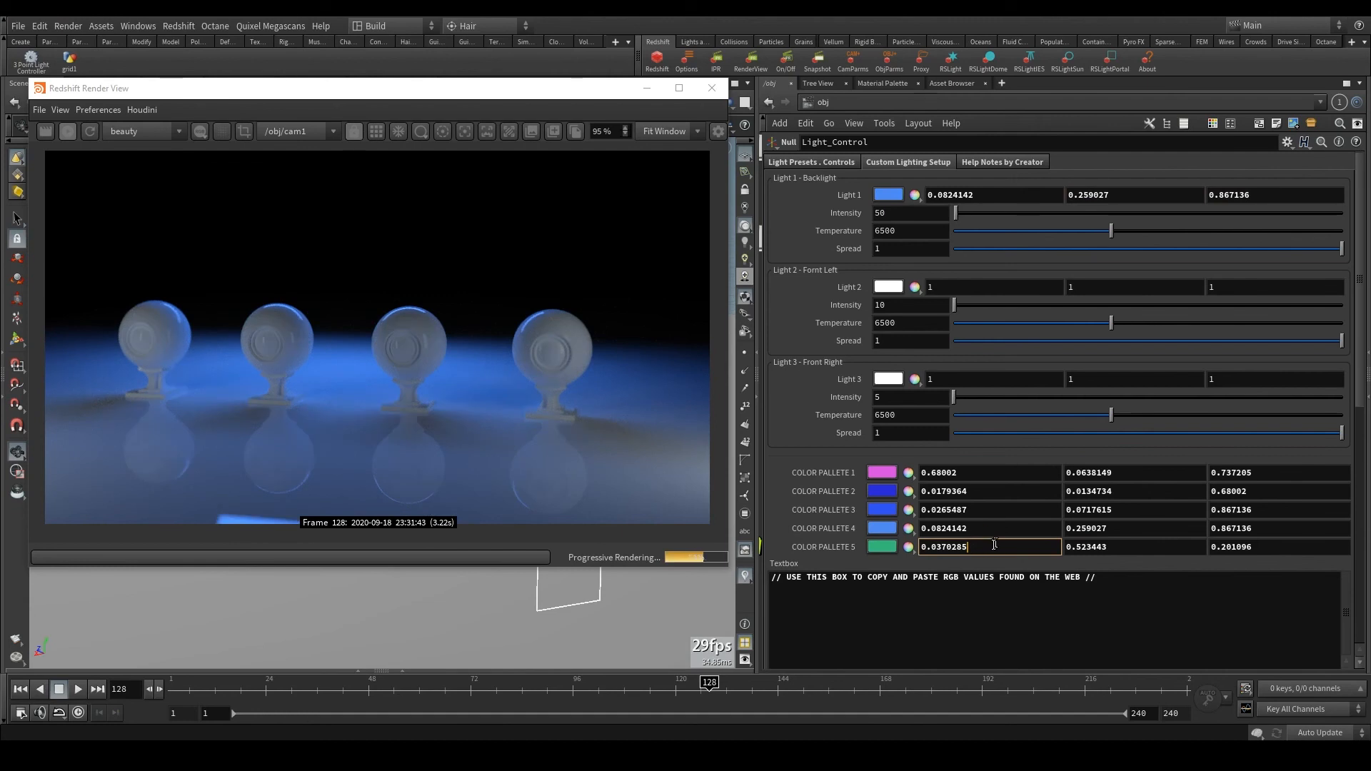
pyautogui.hotkey('ctrl', 'a')
pyautogui.doubleClick(962, 287)
pyautogui.hotkey('ctrl', 'v')
pyautogui.doubleClick(1117, 549)
pyautogui.doubleClick(1105, 286)
pyautogui.doubleClick(1274, 547)
pyautogui.hotkey('ctrl', 'c')
pyautogui.doubleClick(1240, 287)
pyautogui.hotkey('ctrl', 'v')
pyautogui.press('Return')
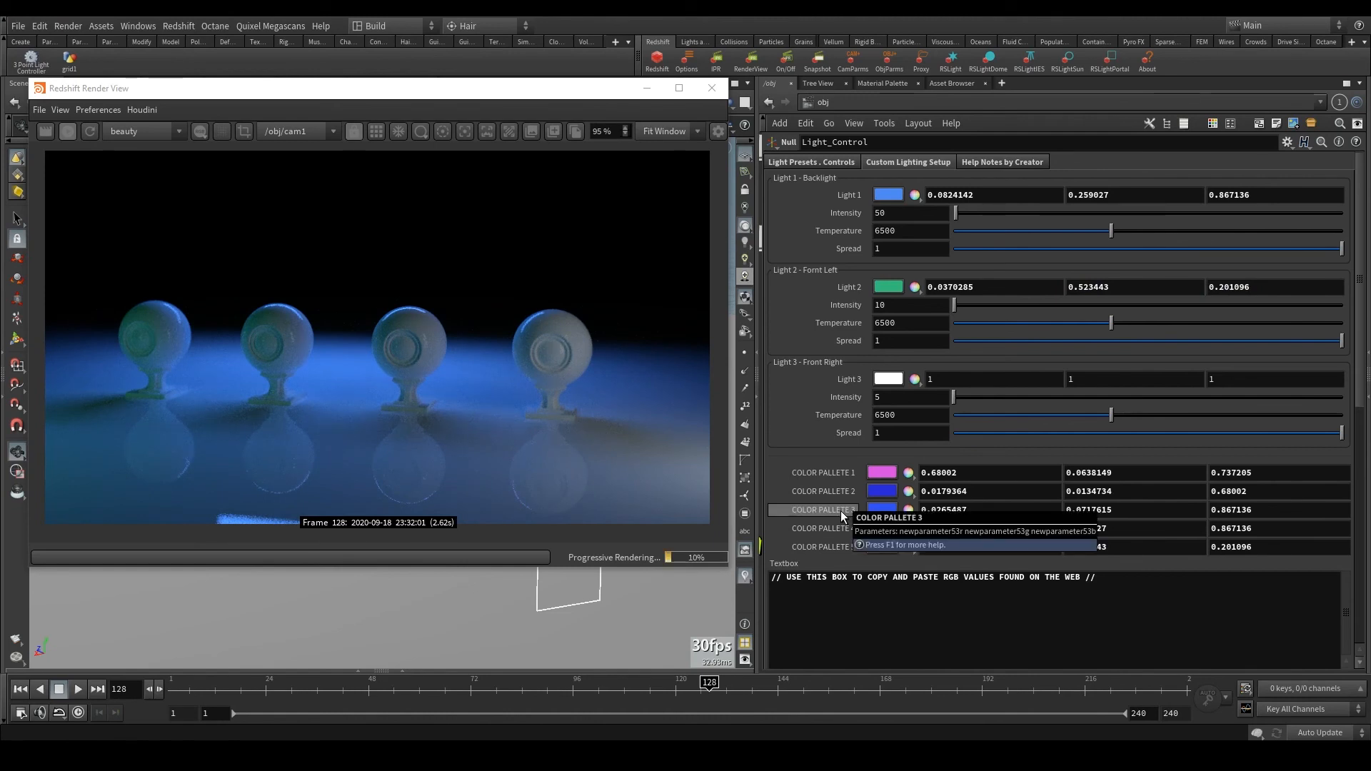
# - Transfer COLOR PALLETE 3 to Light 3 and COLOR PALLETE 1 to Light 2 as current channel values
pyautogui.moveTo(826, 446); pyautogui.dragTo(849, 381)
pyautogui.click(876, 431)
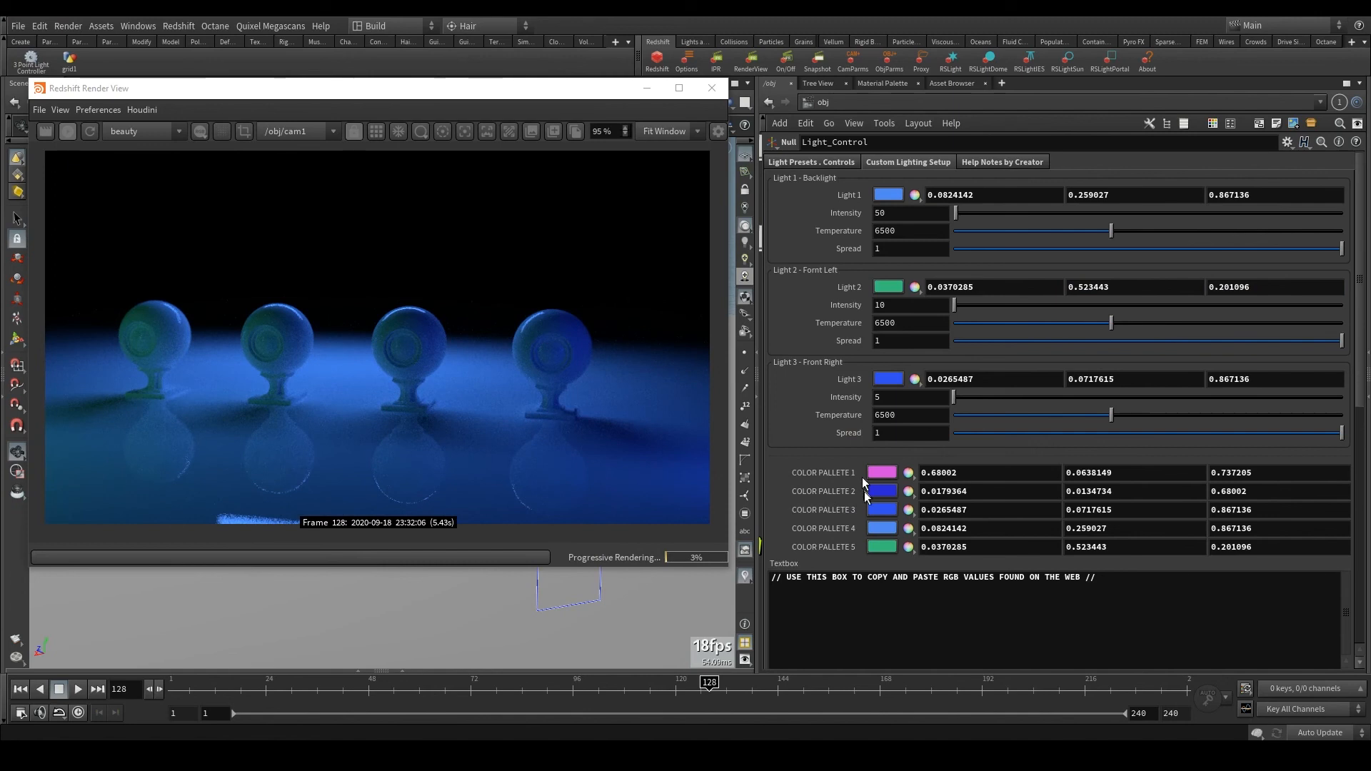
pyautogui.moveTo(850, 285); pyautogui.dragTo(848, 286)
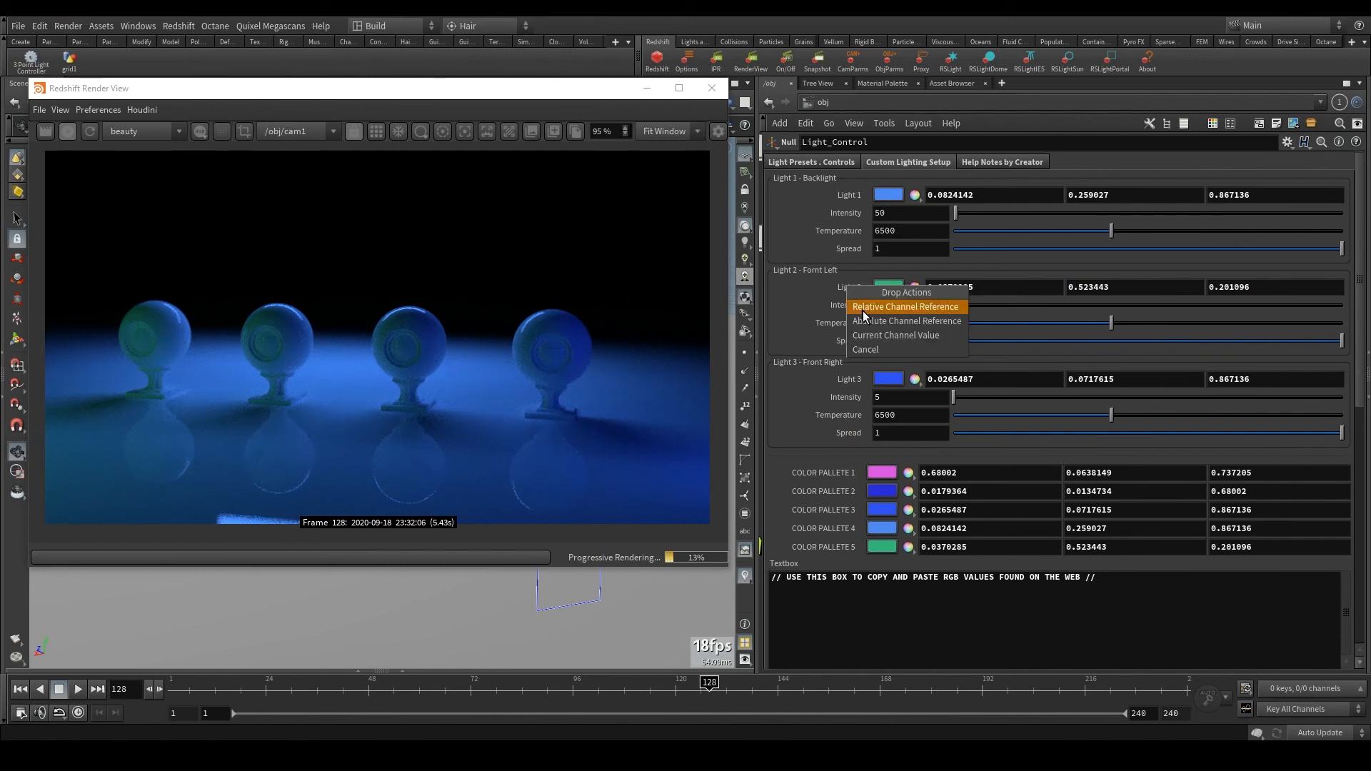
pyautogui.click(863, 310)
pyautogui.hotkey('ctrl', 'z')
pyautogui.moveTo(878, 470); pyautogui.dragTo(860, 284)
pyautogui.click(890, 338)
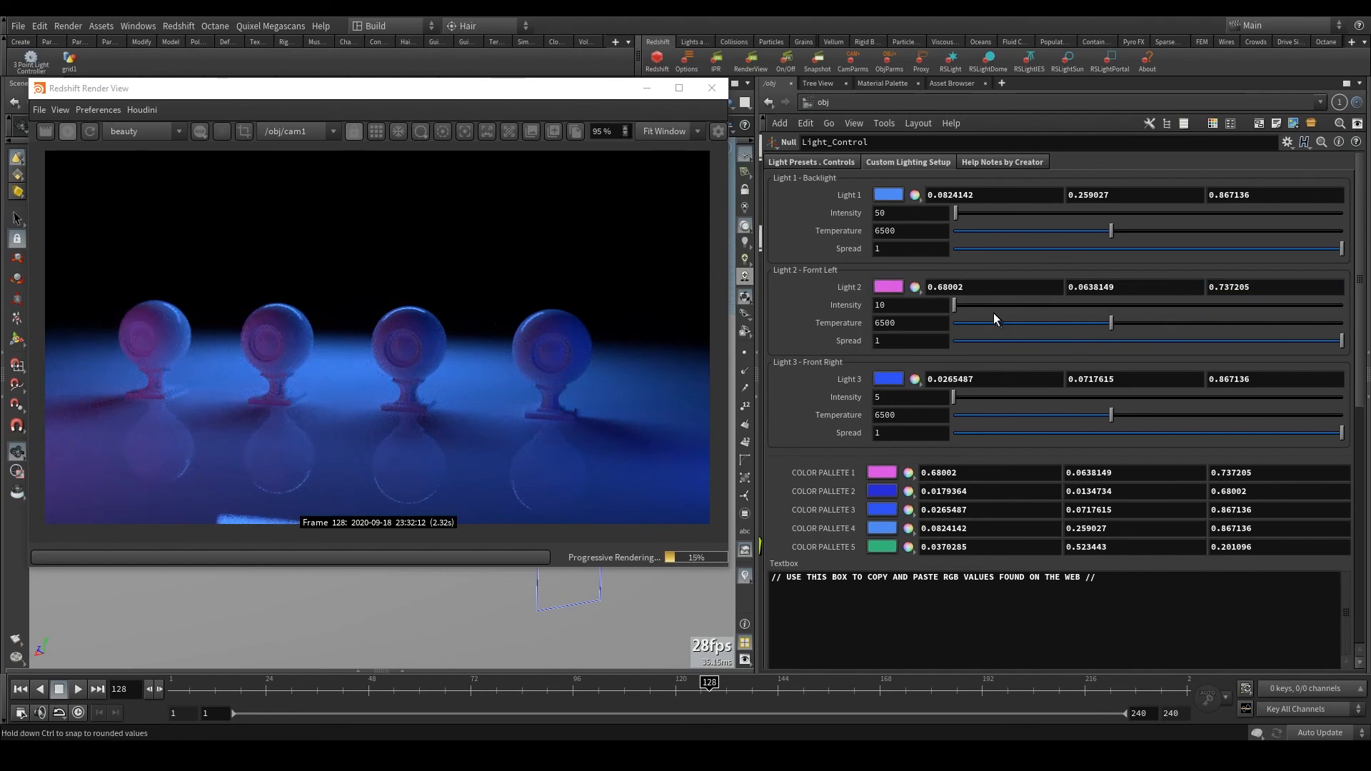
# - Set Light 1's intensity to 50 and the intensities of Light 2 and Light 3 to 1
pyautogui.click(971, 208)
pyautogui.click(922, 214)
pyautogui.write('50')
pyautogui.press('Return')
pyautogui.click(916, 308)
pyautogui.write('1')
pyautogui.press('Return')
pyautogui.click(916, 397)
pyautogui.write('1')
pyautogui.press('Return')
# - Transfer COLOR PALLETE 1 to Light 1 and COLOR PALLETE 5 to Light 2 and Light 3 as current channel values
pyautogui.moveTo(891, 470); pyautogui.dragTo(851, 196)
pyautogui.click(885, 246)
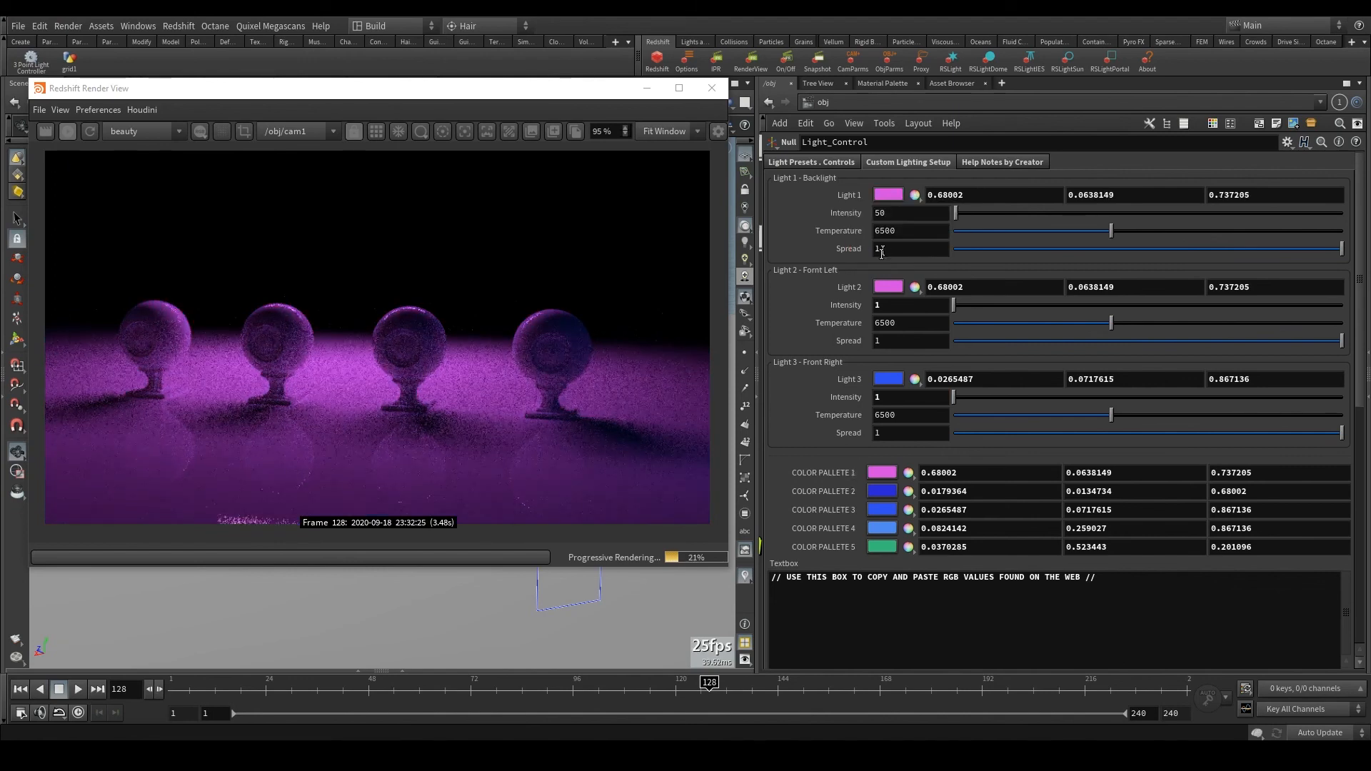
pyautogui.moveTo(843, 547); pyautogui.dragTo(843, 432)
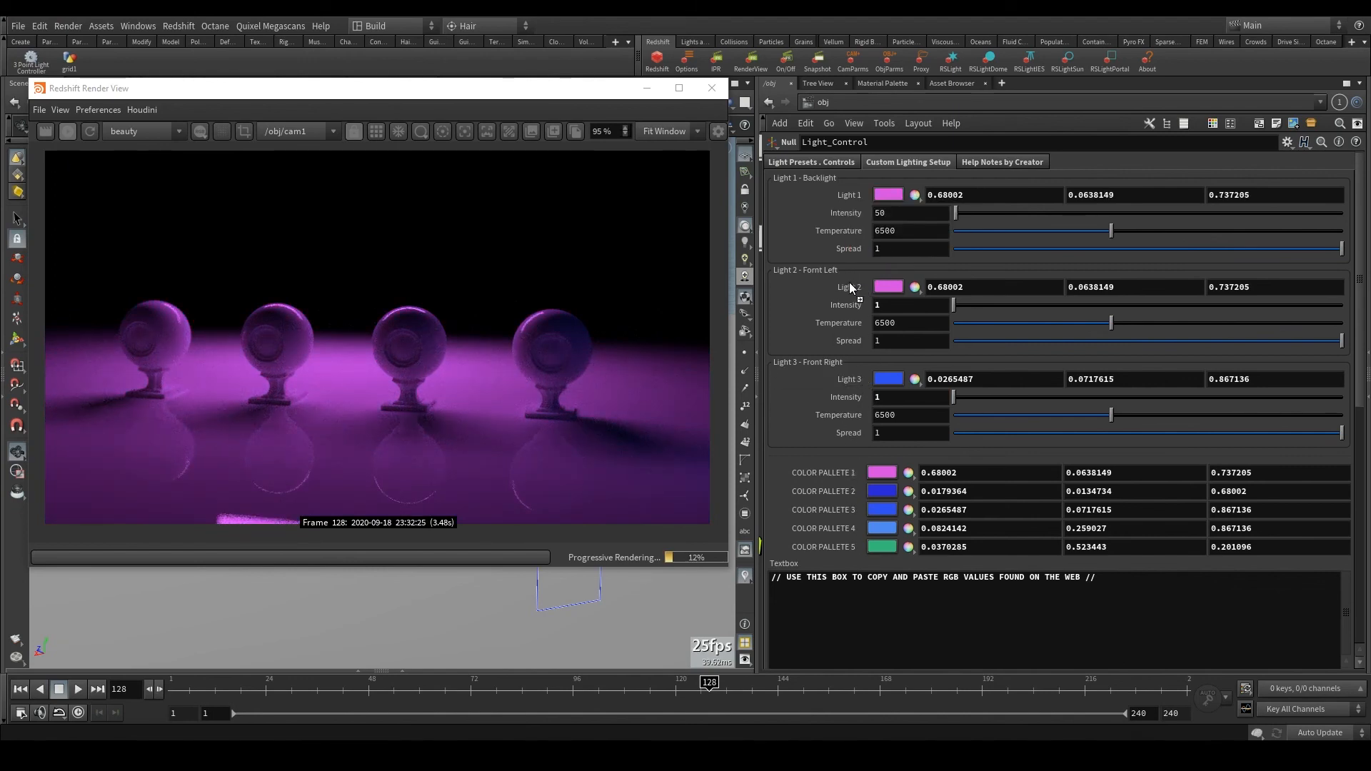
pyautogui.moveTo(850, 281); pyautogui.dragTo(851, 283)
pyautogui.click(868, 337)
pyautogui.moveTo(860, 554); pyautogui.dragTo(857, 380)
pyautogui.click(877, 432)
# - Set the intensities of Light 3 and Light 2 to 0
pyautogui.doubleClick(933, 397)
pyautogui.write('0')
pyautogui.press('Return')
pyautogui.doubleClick(905, 305)
pyautogui.write('0')
pyautogui.press('Return')
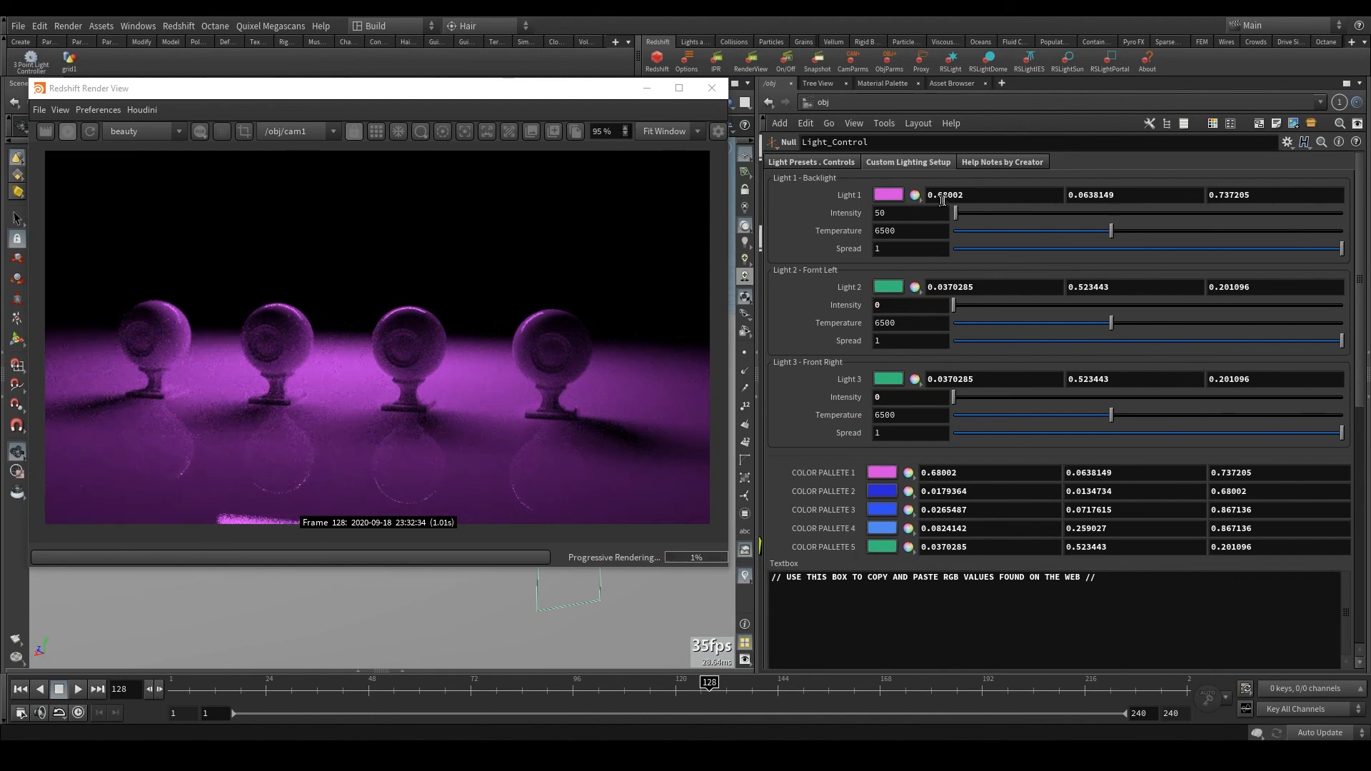
# - Raise Light 1's intensity to 100
pyautogui.click(927, 216)
pyautogui.write('50')
pyautogui.press('Return')
pyautogui.write('100')
pyautogui.press('Return')
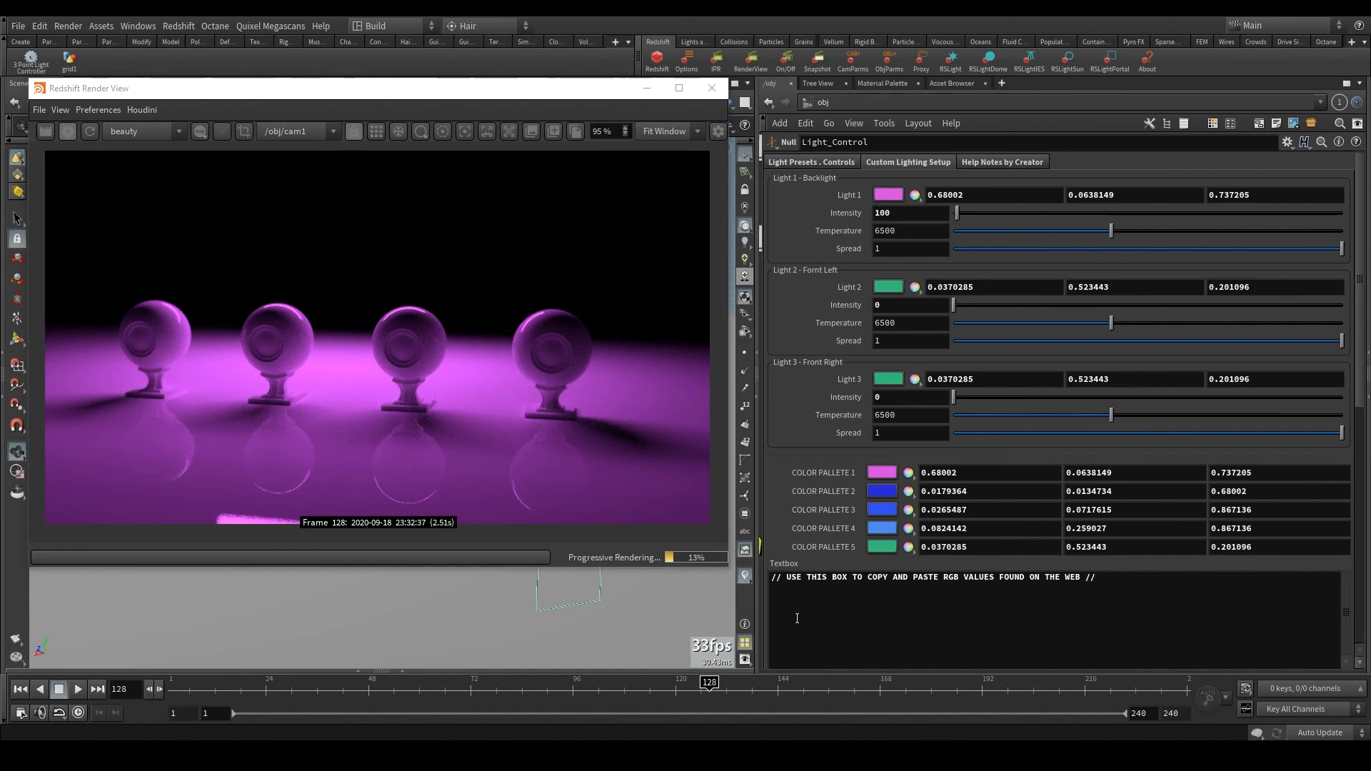
# - Copy COLOR PALLETE 5's red value 0.0370285 into the Textbox below its heading comment
pyautogui.click(1107, 579)
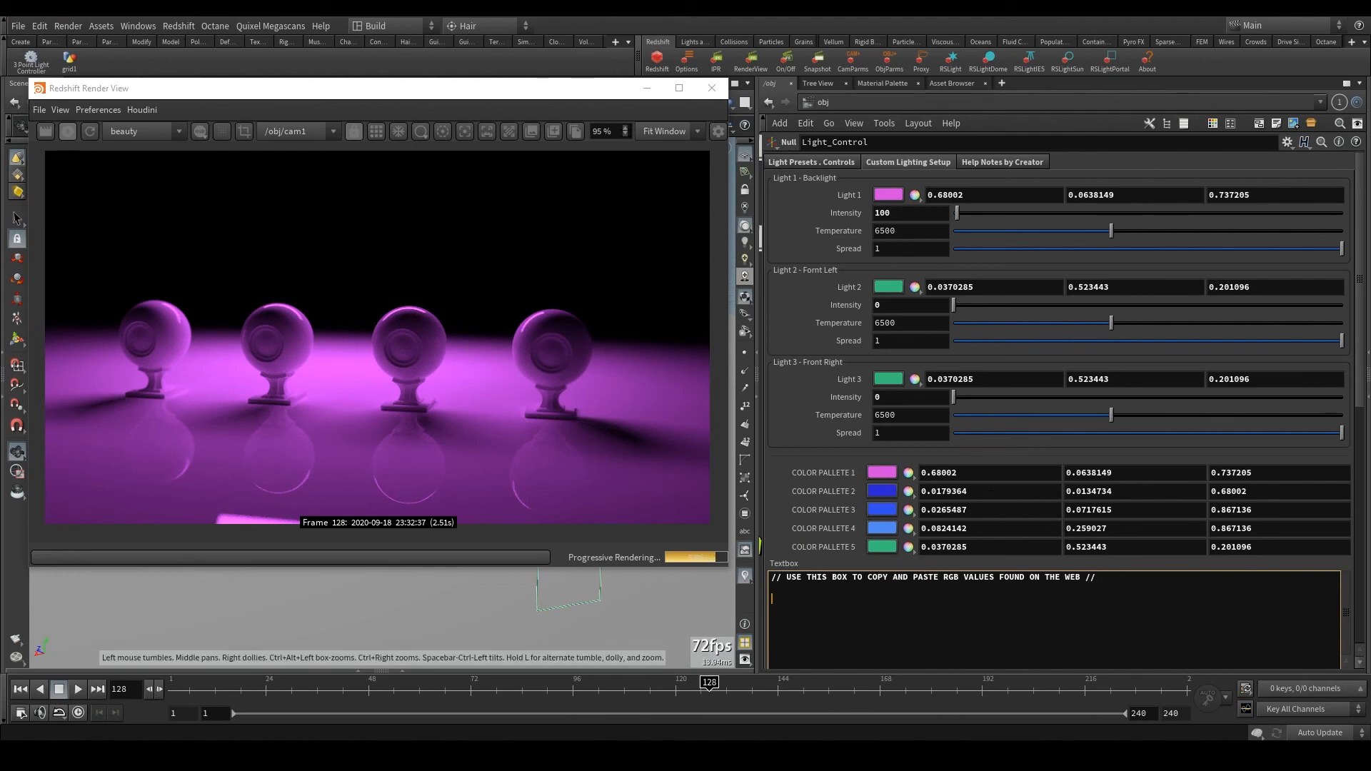
pyautogui.moveTo(400, 718)
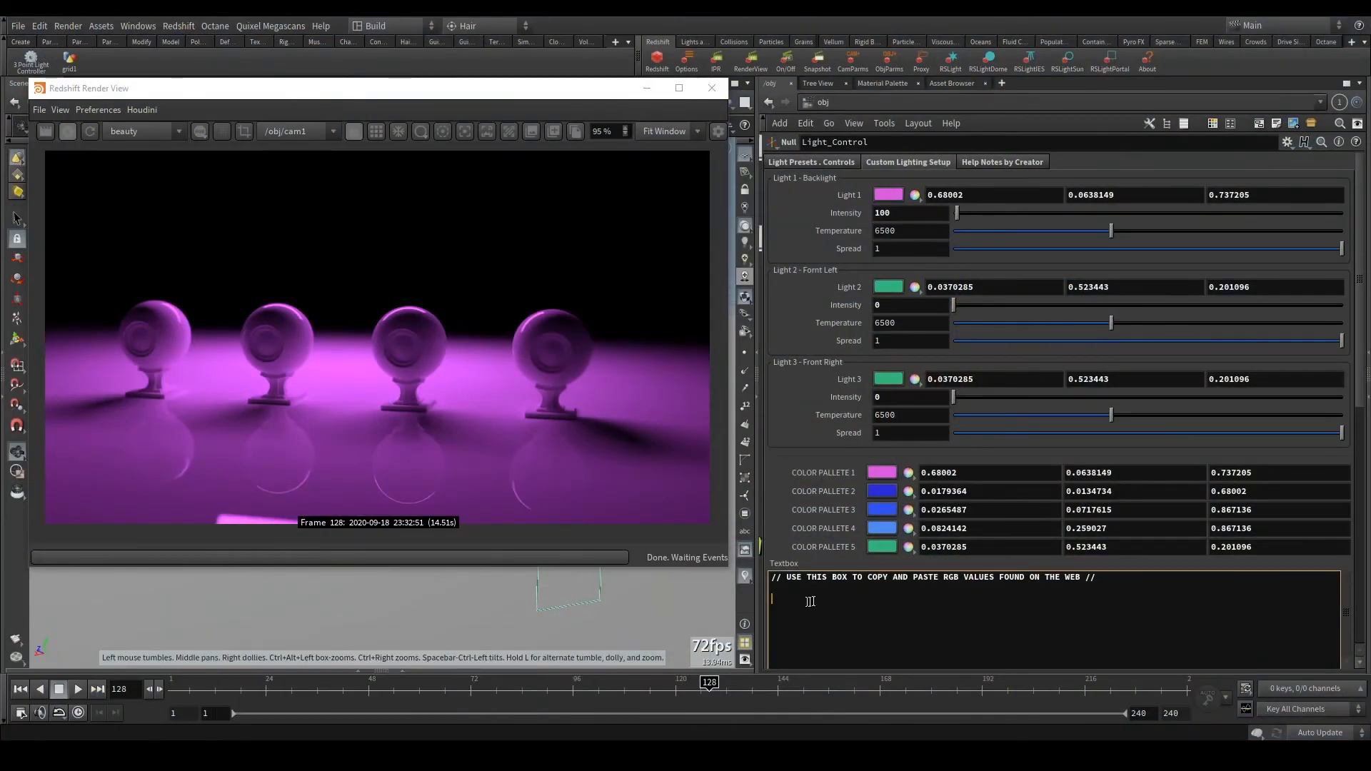
pyautogui.click(943, 547)
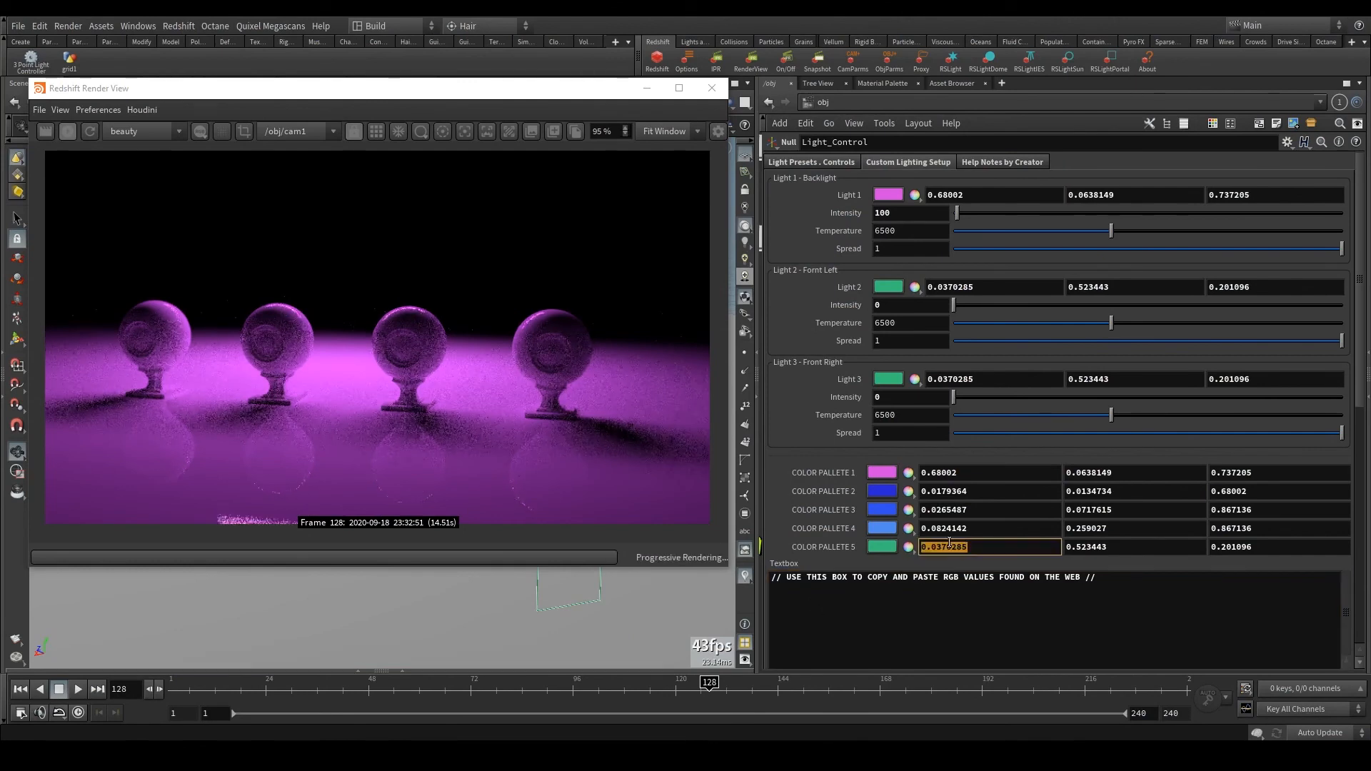
pyautogui.click(855, 624)
pyautogui.hotkey('ctrl', 'v')
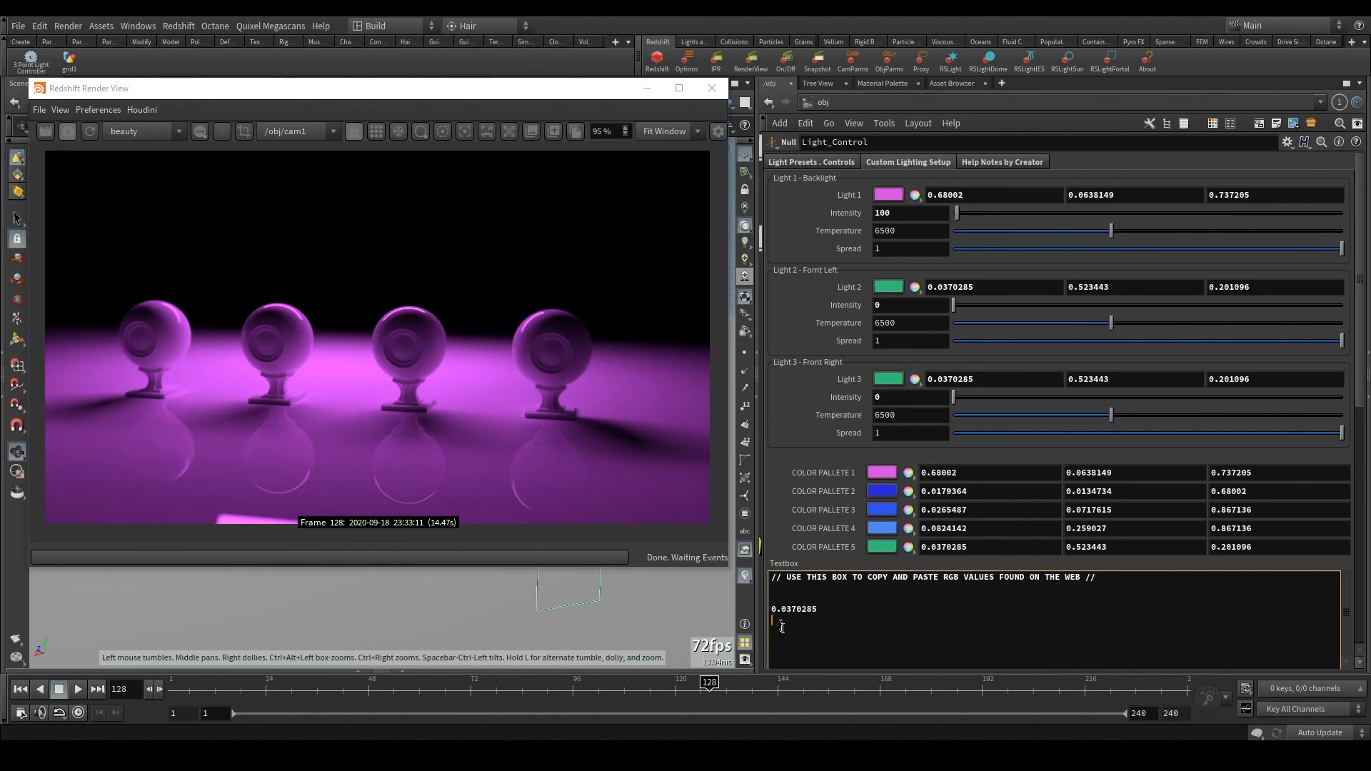
# - Delete the copied red value from the Textbox, keeping only its heading comment
pyautogui.tripleClick(773, 609)
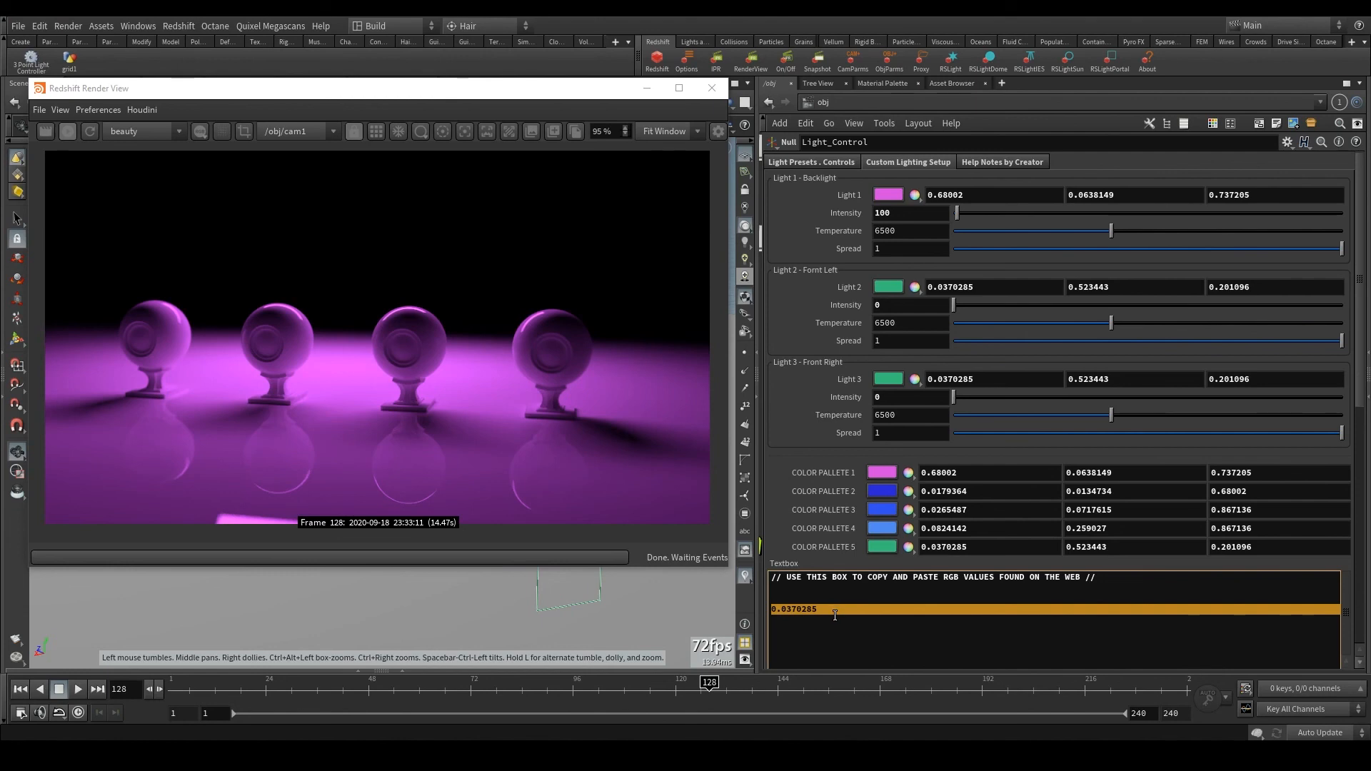
pyautogui.press('BackSpace')
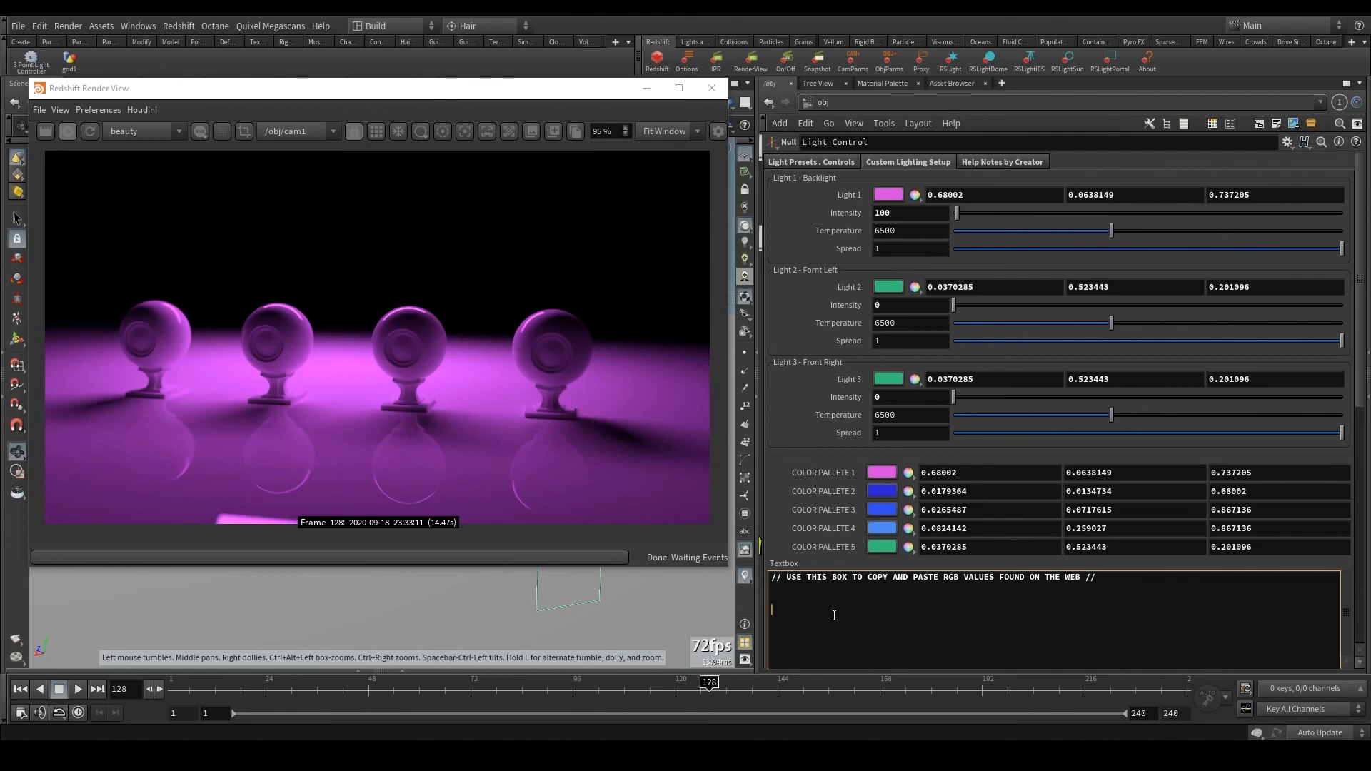
pyautogui.click(813, 452)
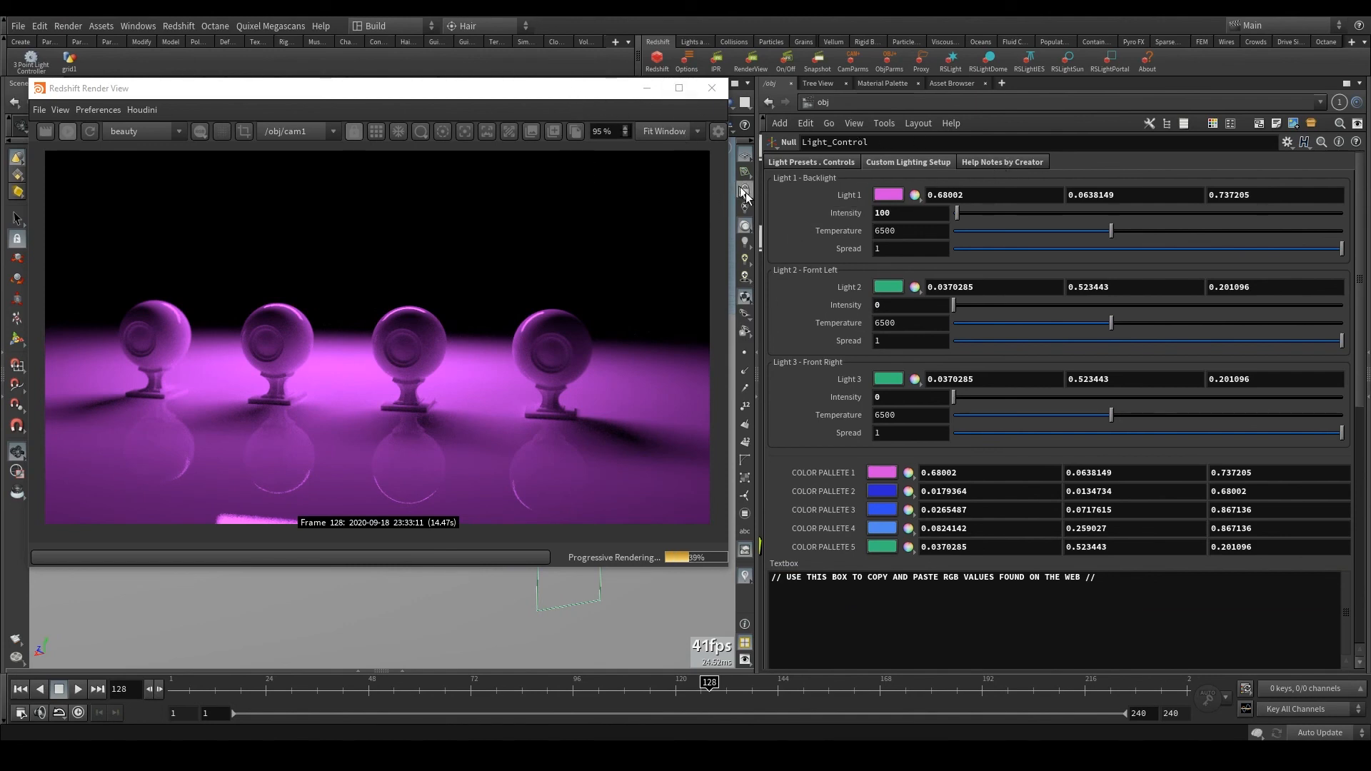
# - Examine the parameters of the Backlight and Front_Left lights, including Front_Left's object associations and transform values
pyautogui.press('p')
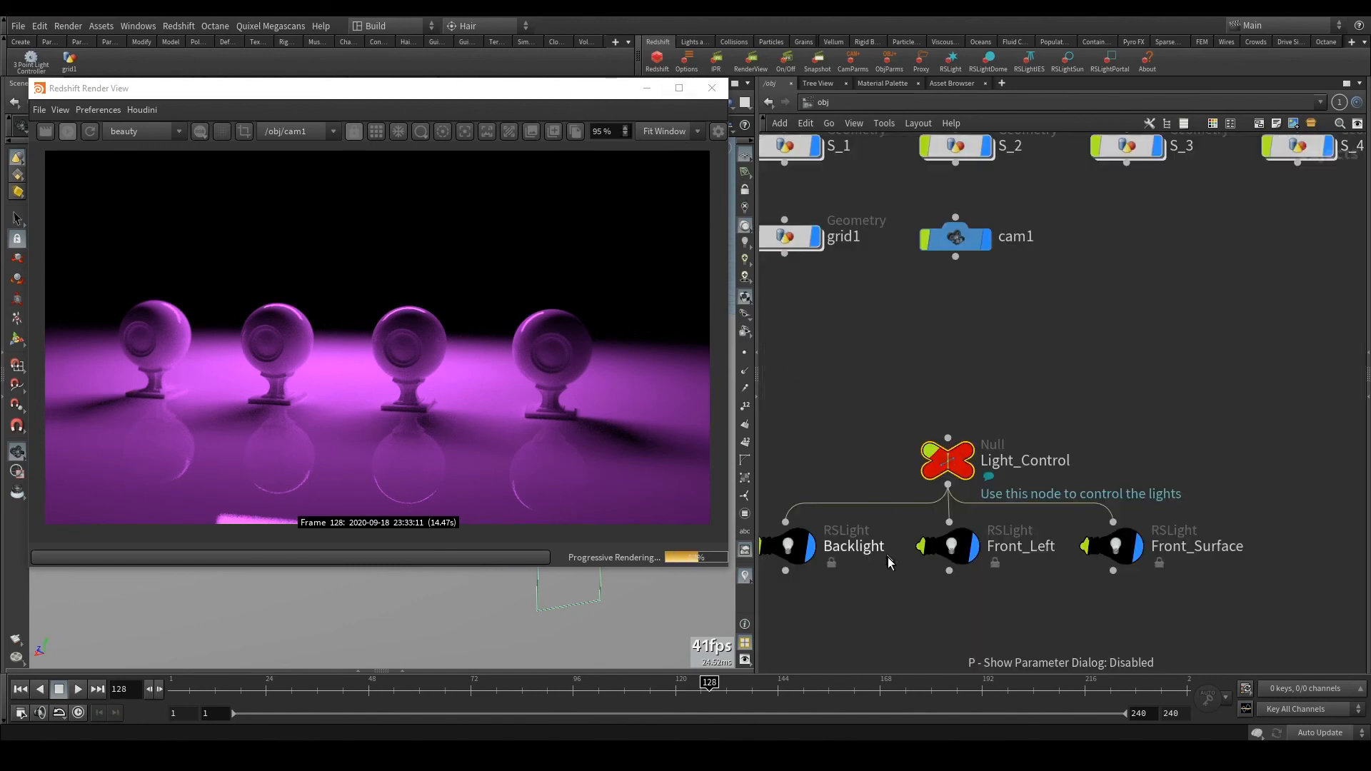
pyautogui.moveTo(914, 584); pyautogui.dragTo(966, 557, button='middle')
pyautogui.click(852, 526)
pyautogui.press('p')
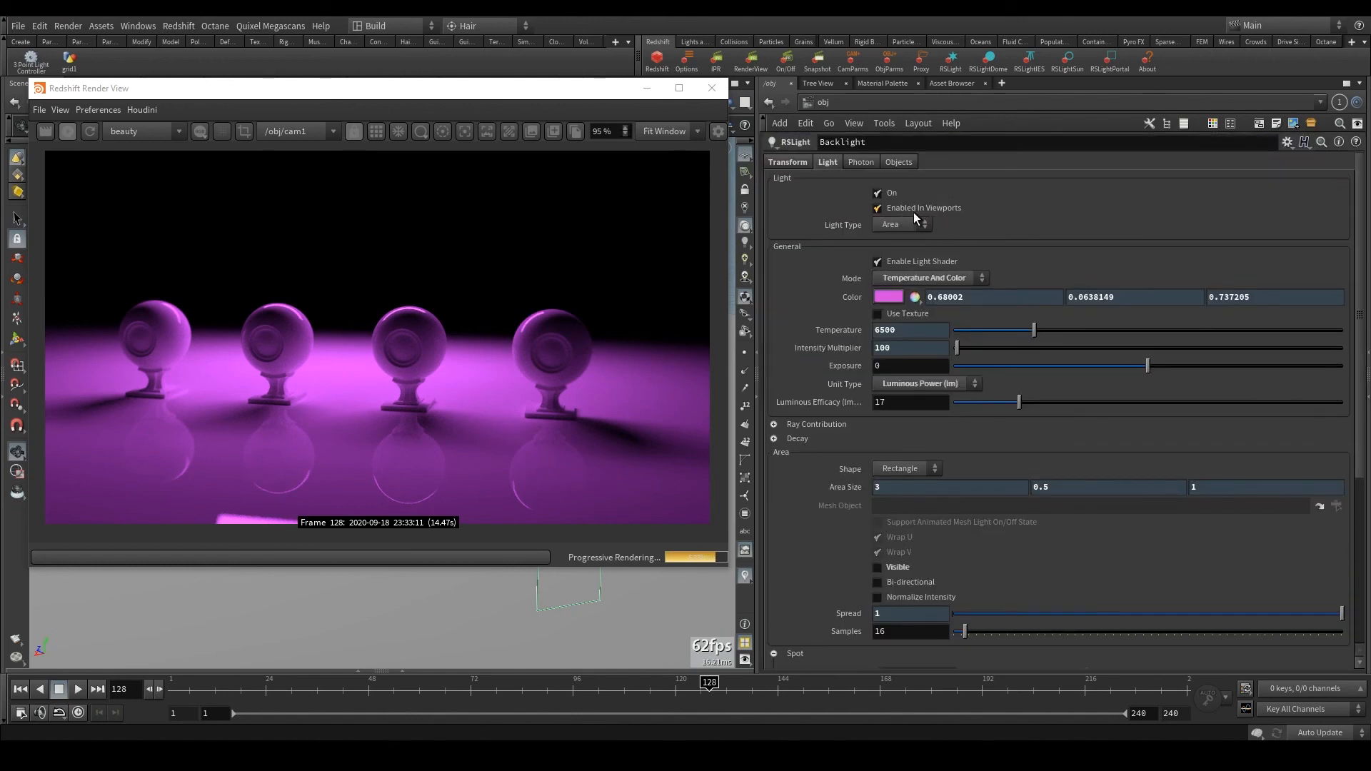
pyautogui.press('p')
pyautogui.click(1000, 520)
pyautogui.press('p')
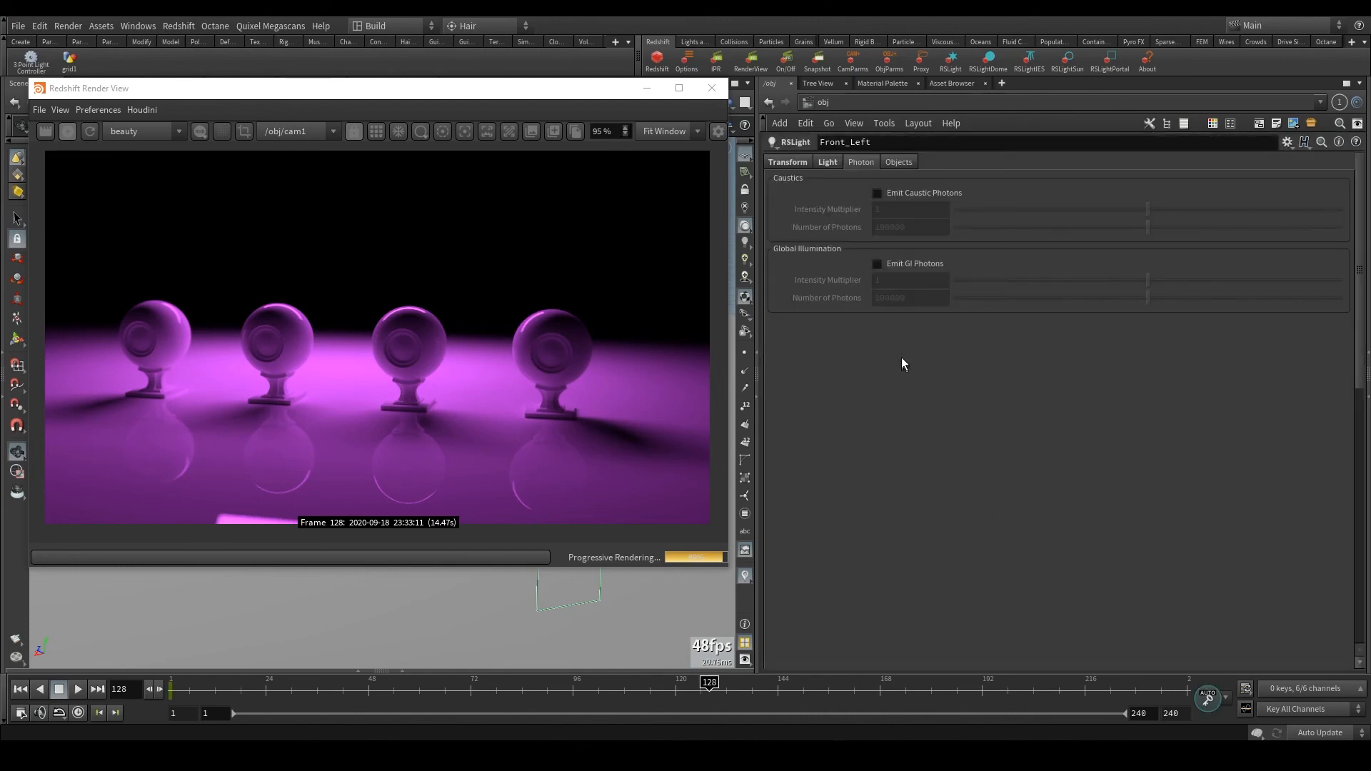
pyautogui.click(883, 162)
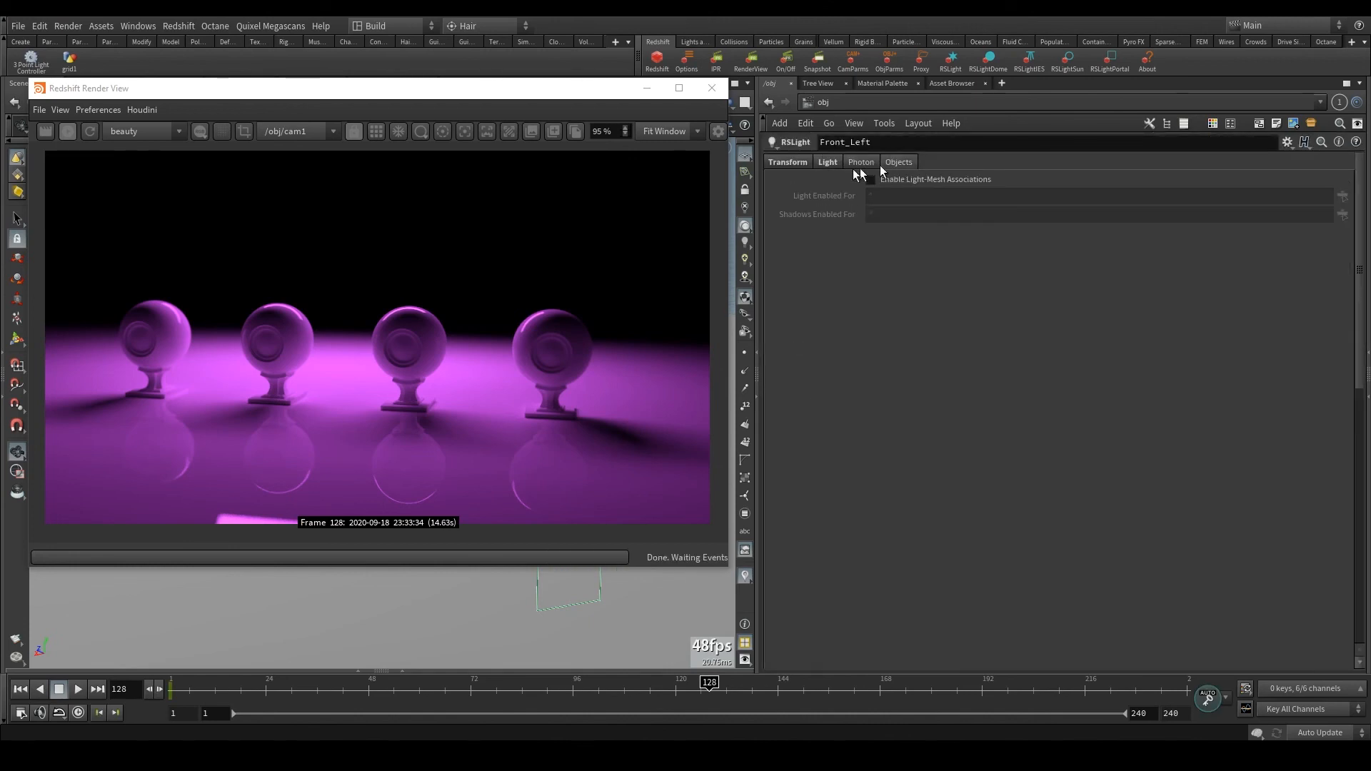
pyautogui.click(798, 163)
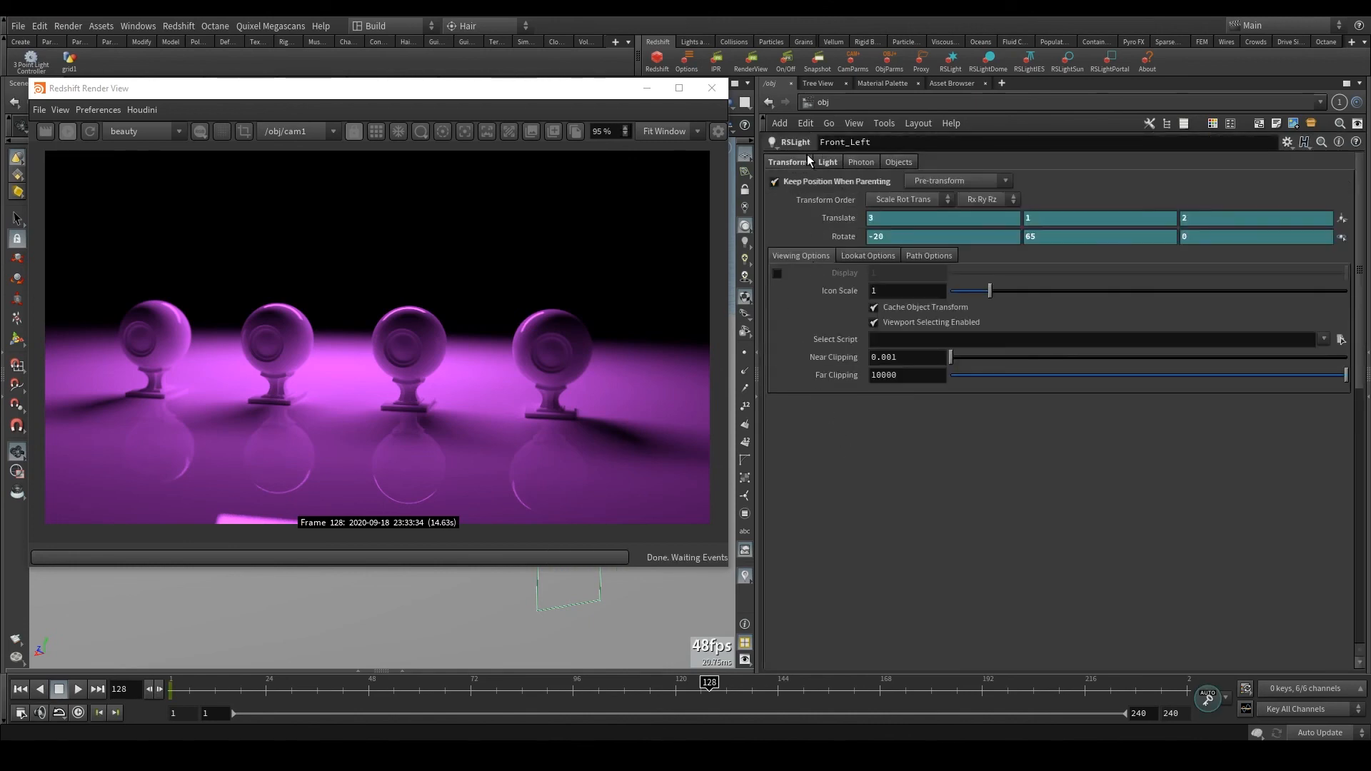
pyautogui.click(828, 162)
pyautogui.press('p')
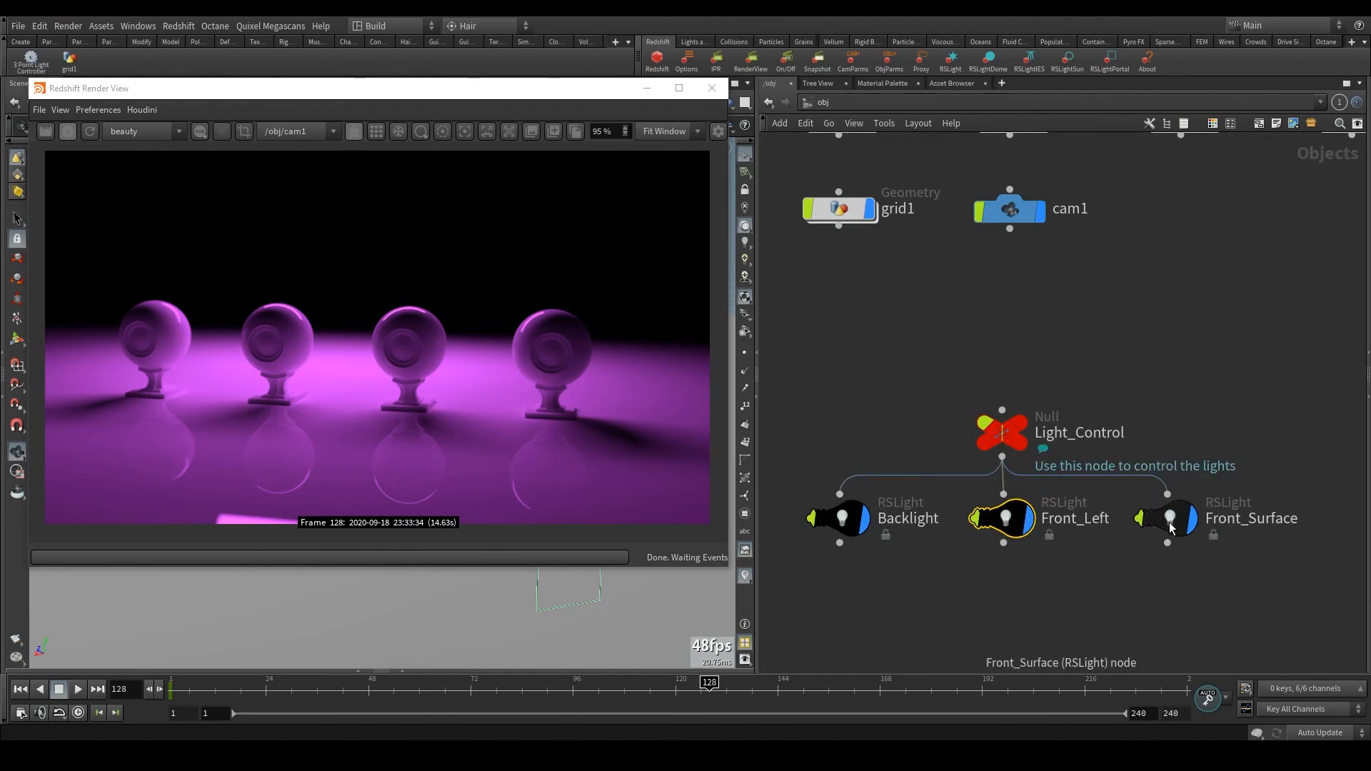
# - Examine the Front_Surface light's temperature expression and parameter locking options, along with its area, volume and transform settings
pyautogui.press('p')
pyautogui.click(830, 162)
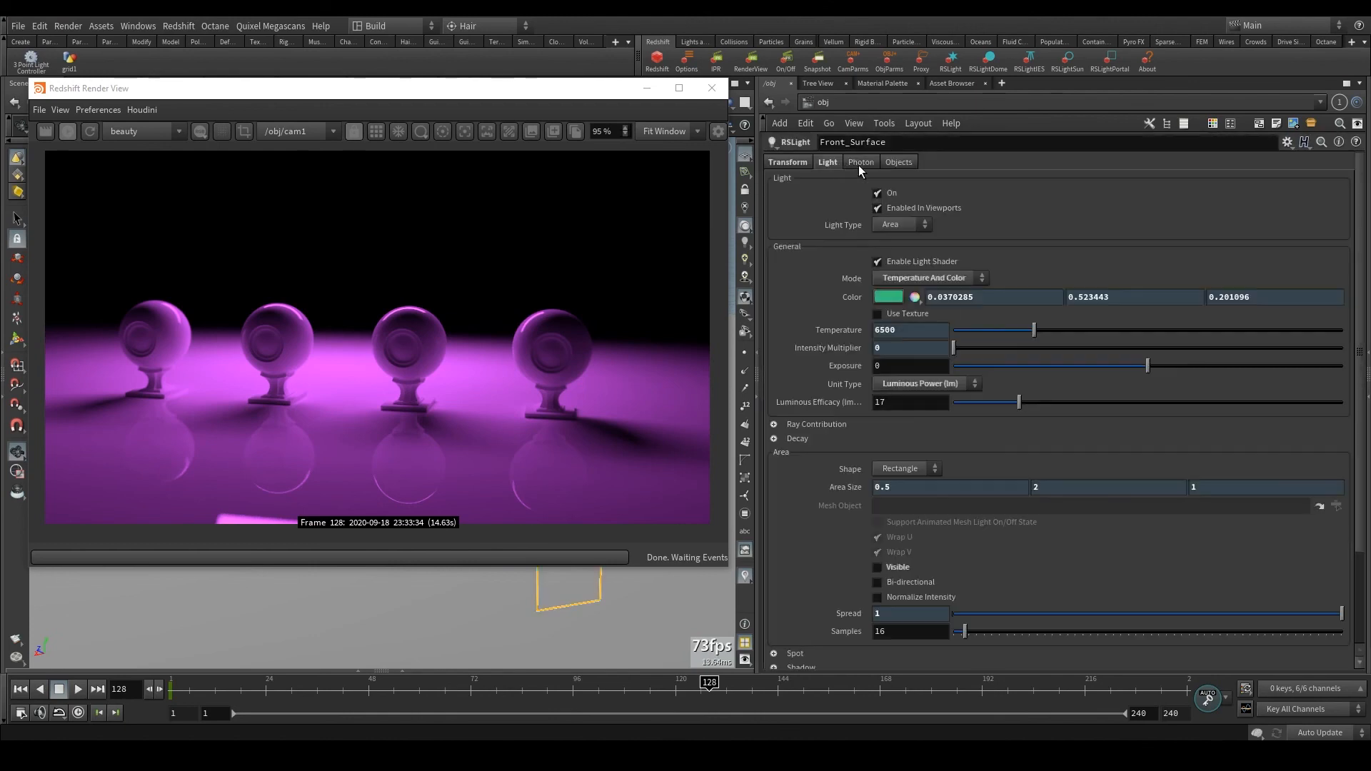
pyautogui.click(858, 332)
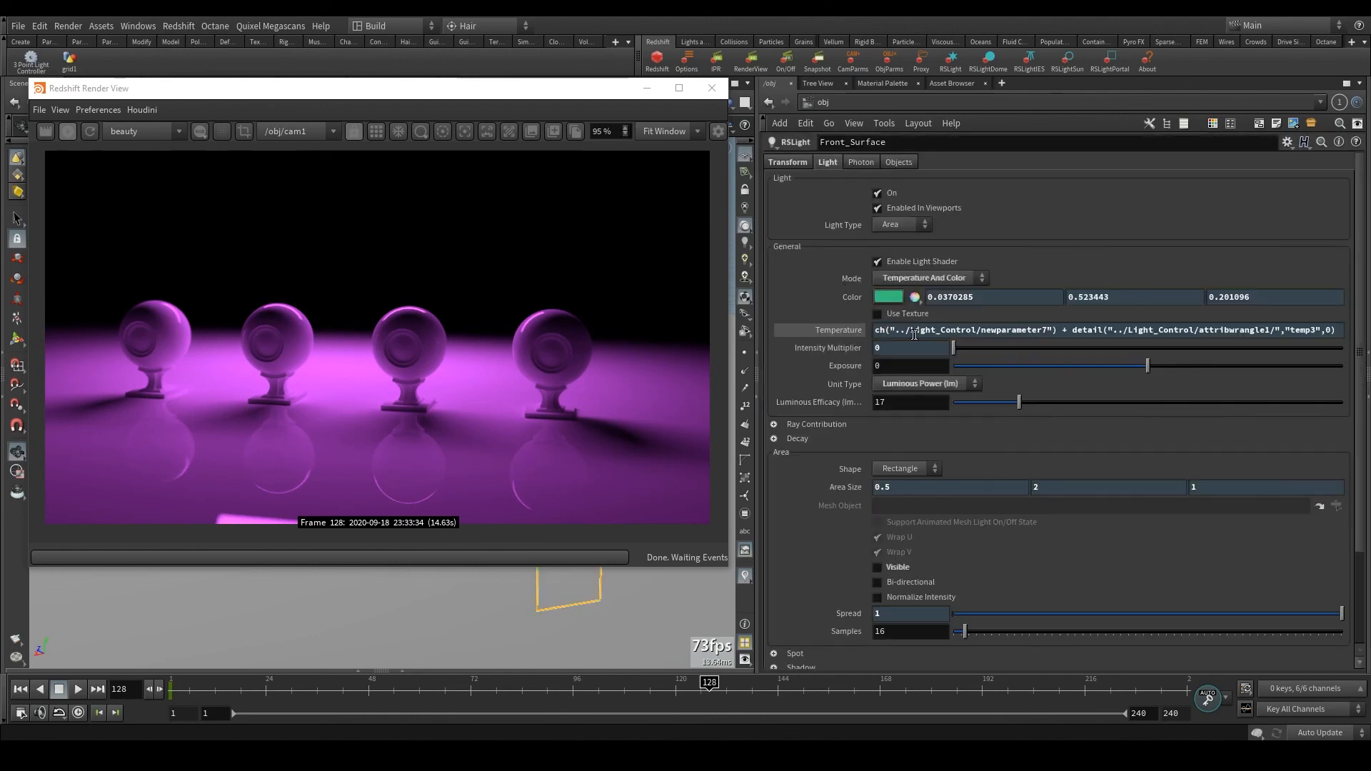
pyautogui.click(862, 331)
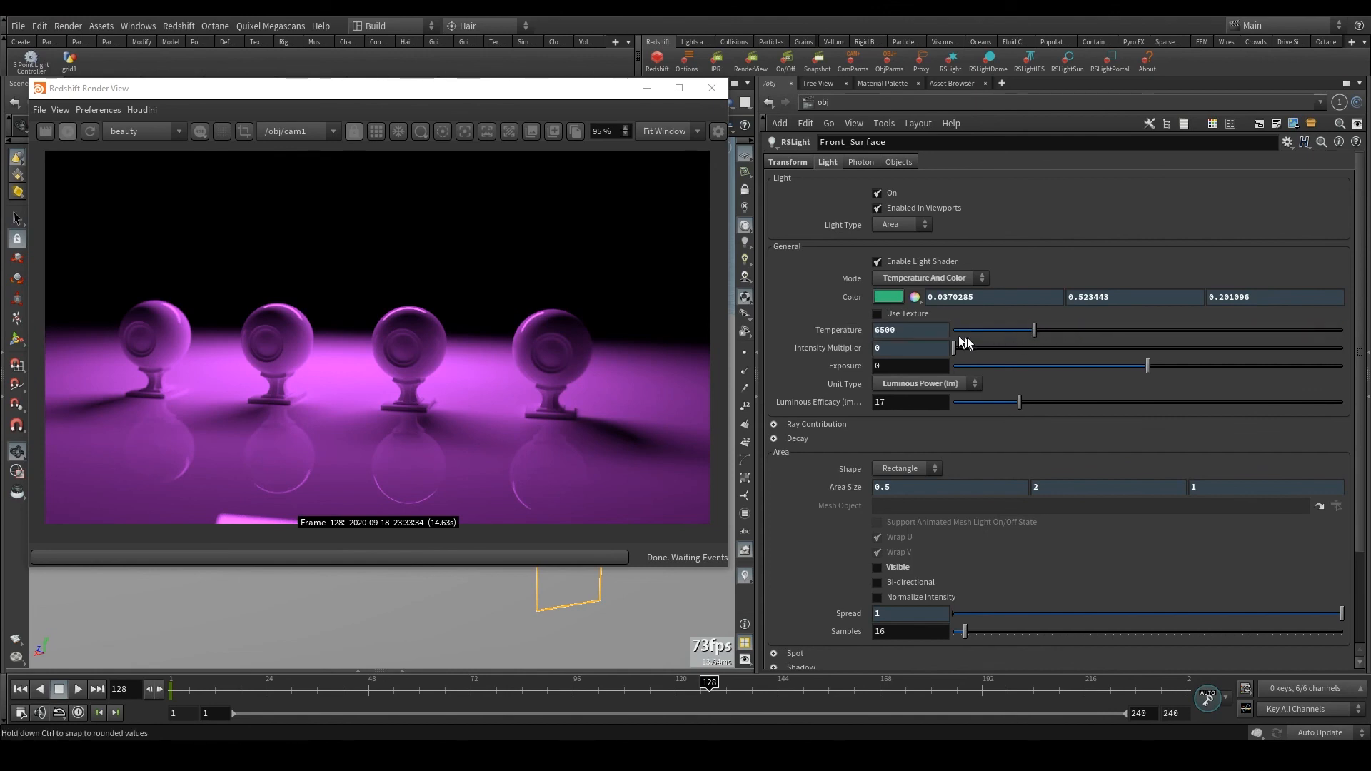
pyautogui.rightClick(914, 334)
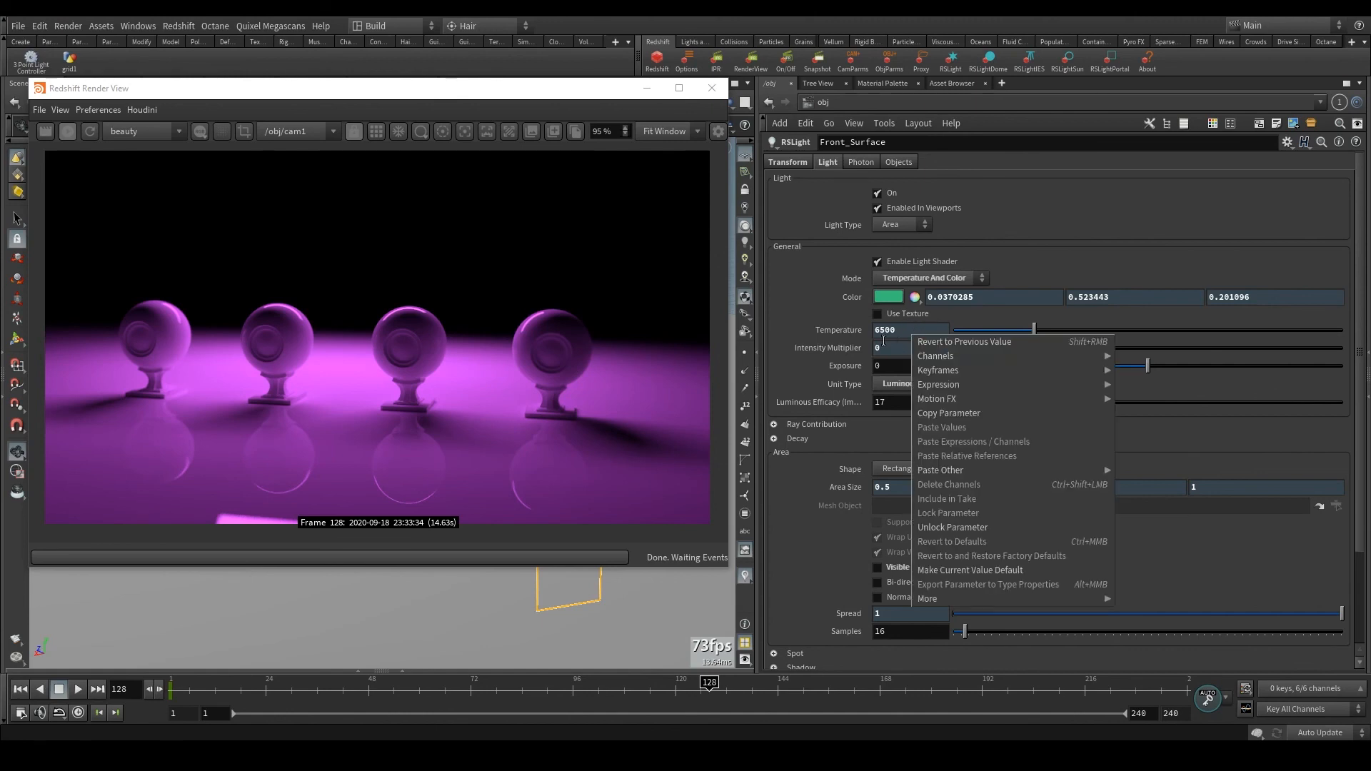
pyautogui.click(785, 375)
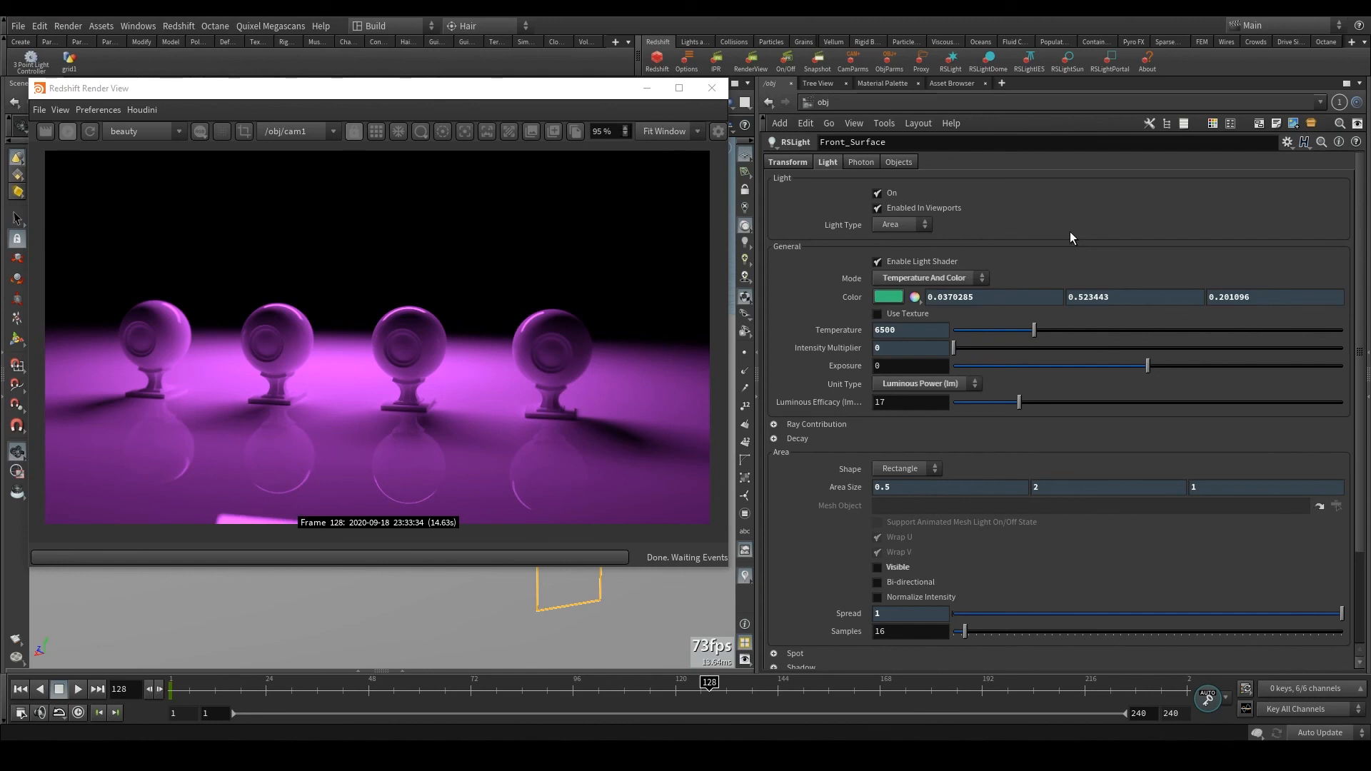
pyautogui.scroll(-4, 830, 302)
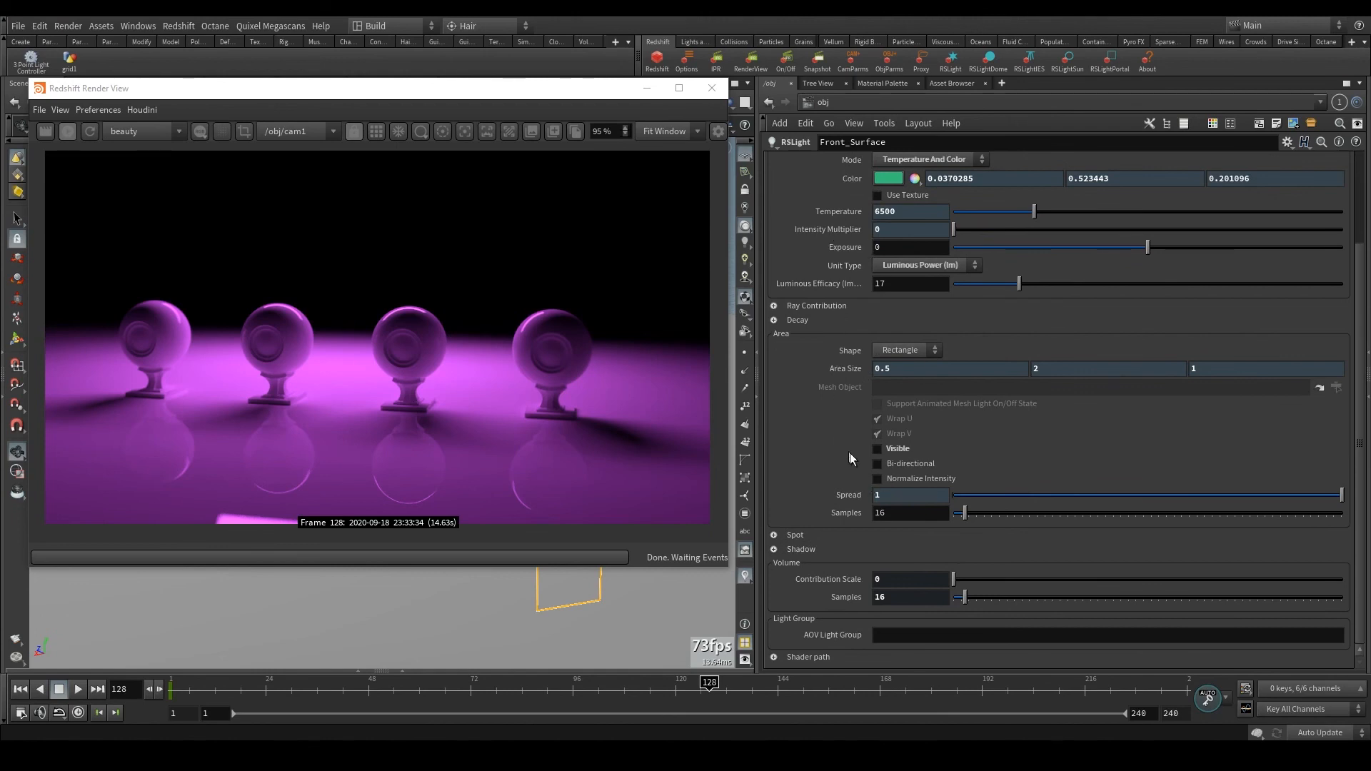
pyautogui.scroll(4, 794, 486)
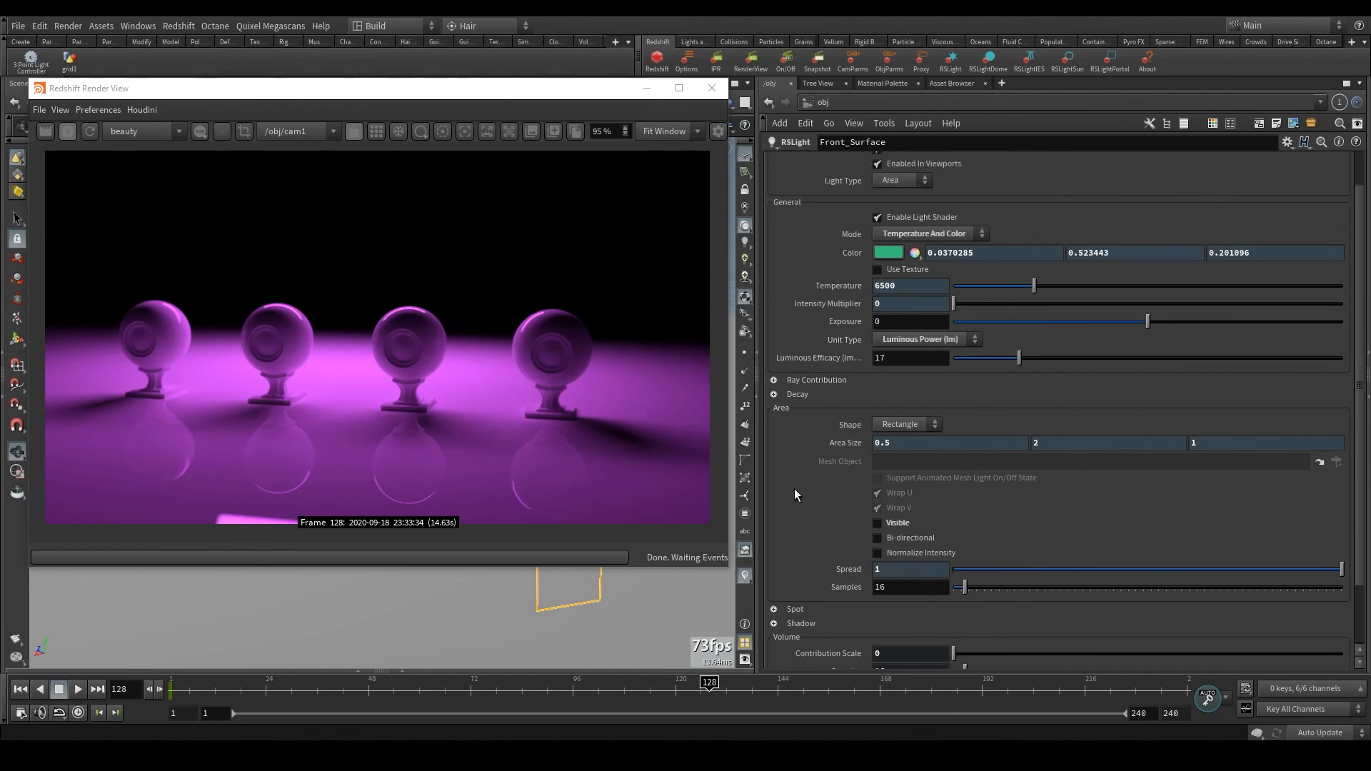
pyautogui.click(788, 161)
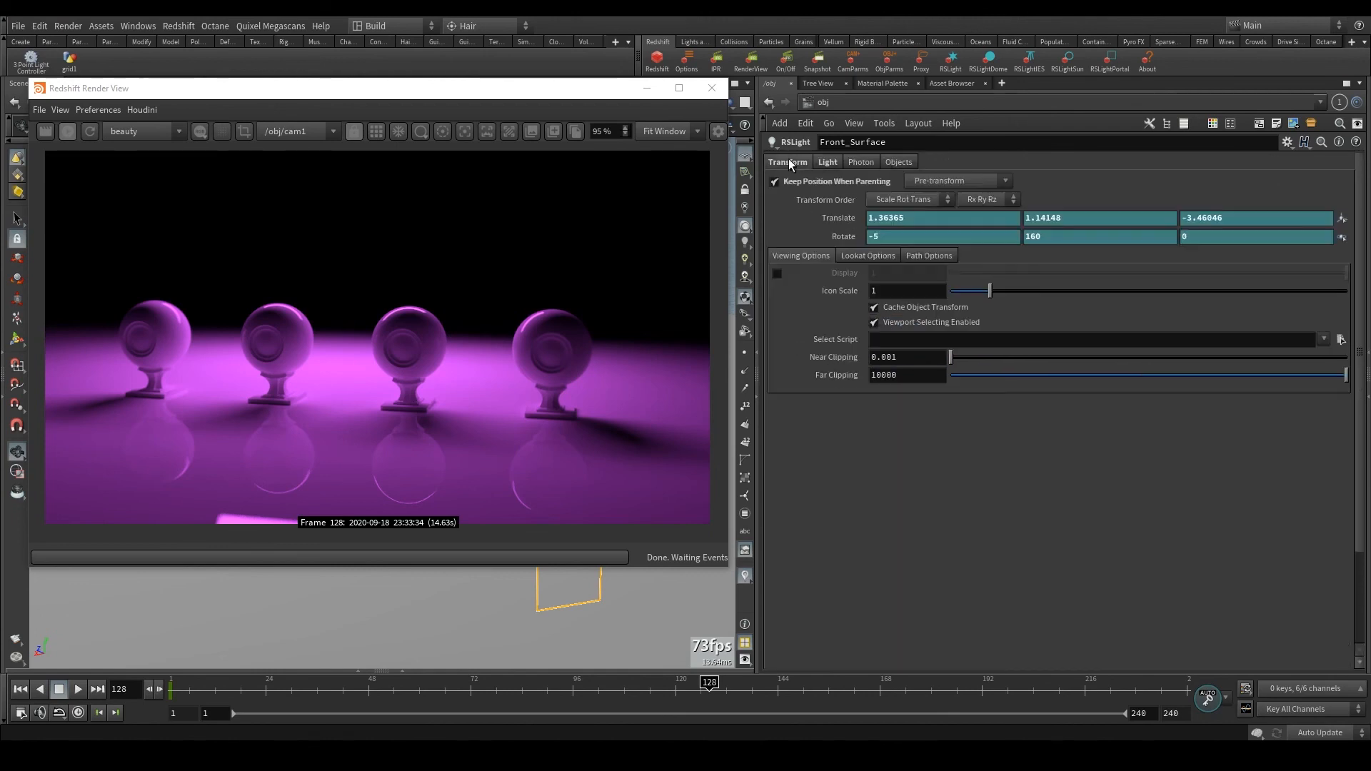
# - Open the parameter interface of the Light_Control node for editing and close the Redshift render view
pyautogui.press('p')
pyautogui.click(999, 433)
pyautogui.press('p')
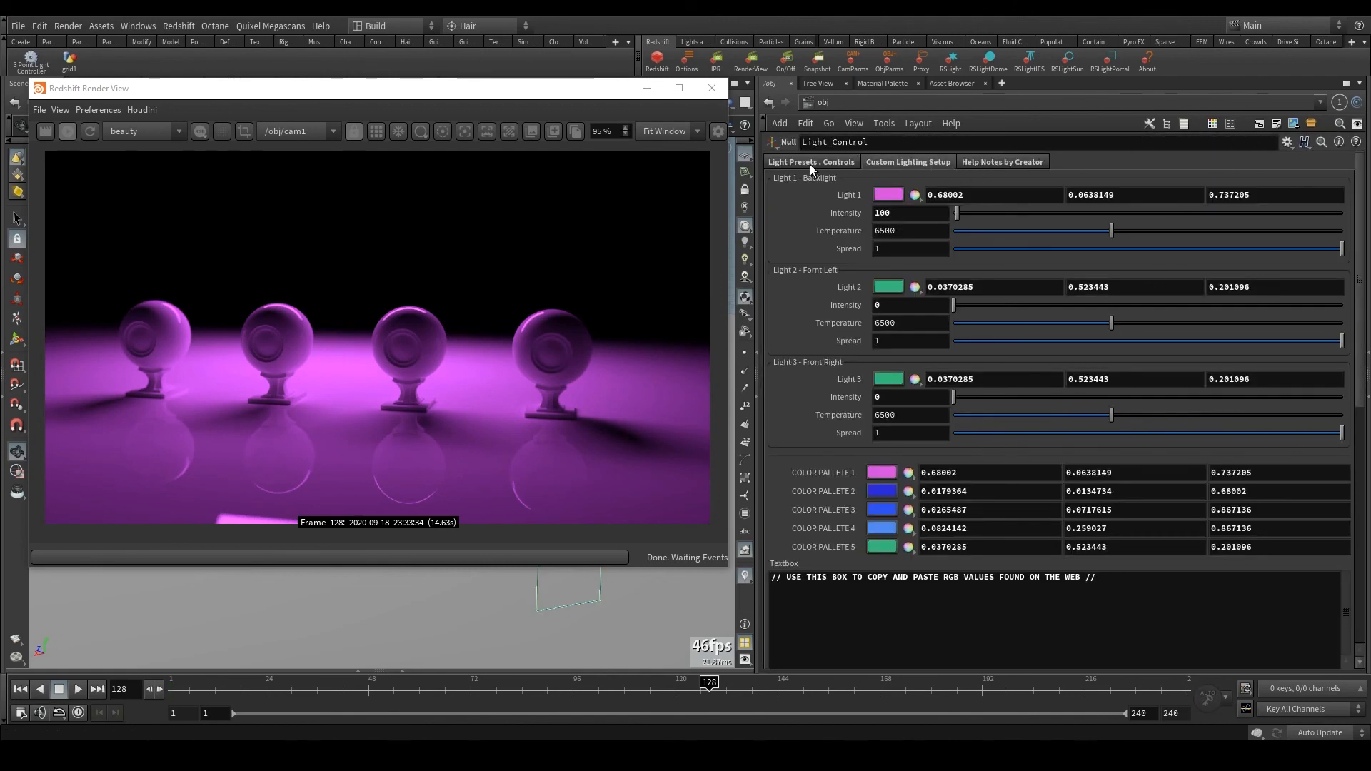
pyautogui.click(1287, 141)
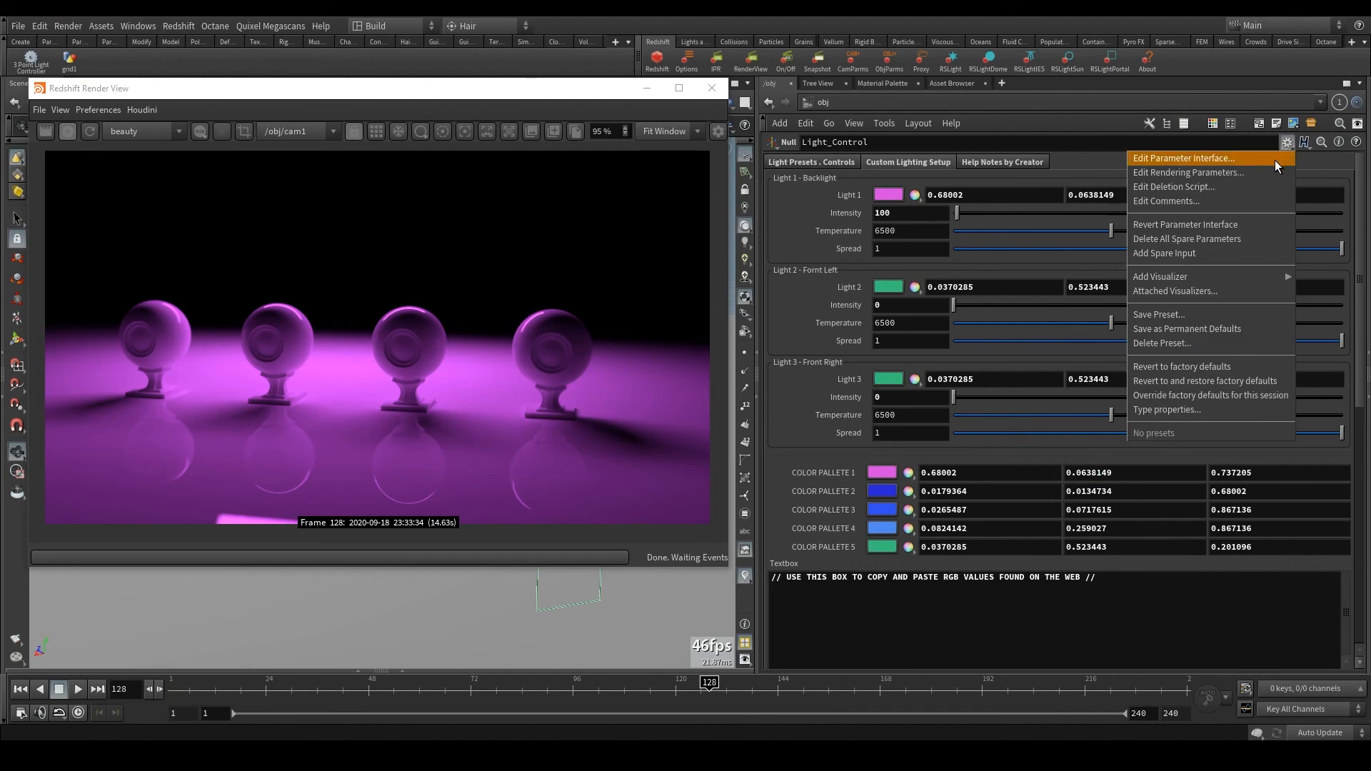
pyautogui.click(1275, 160)
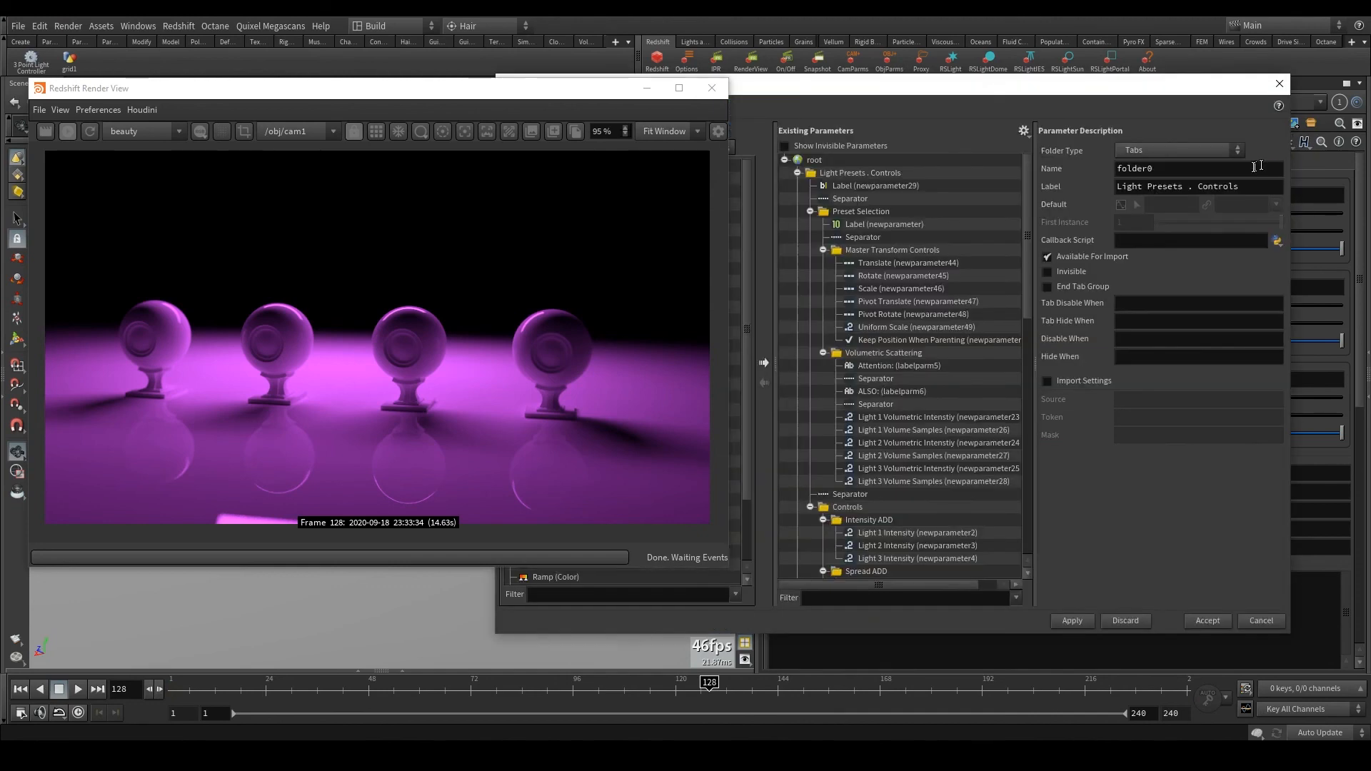
pyautogui.click(712, 88)
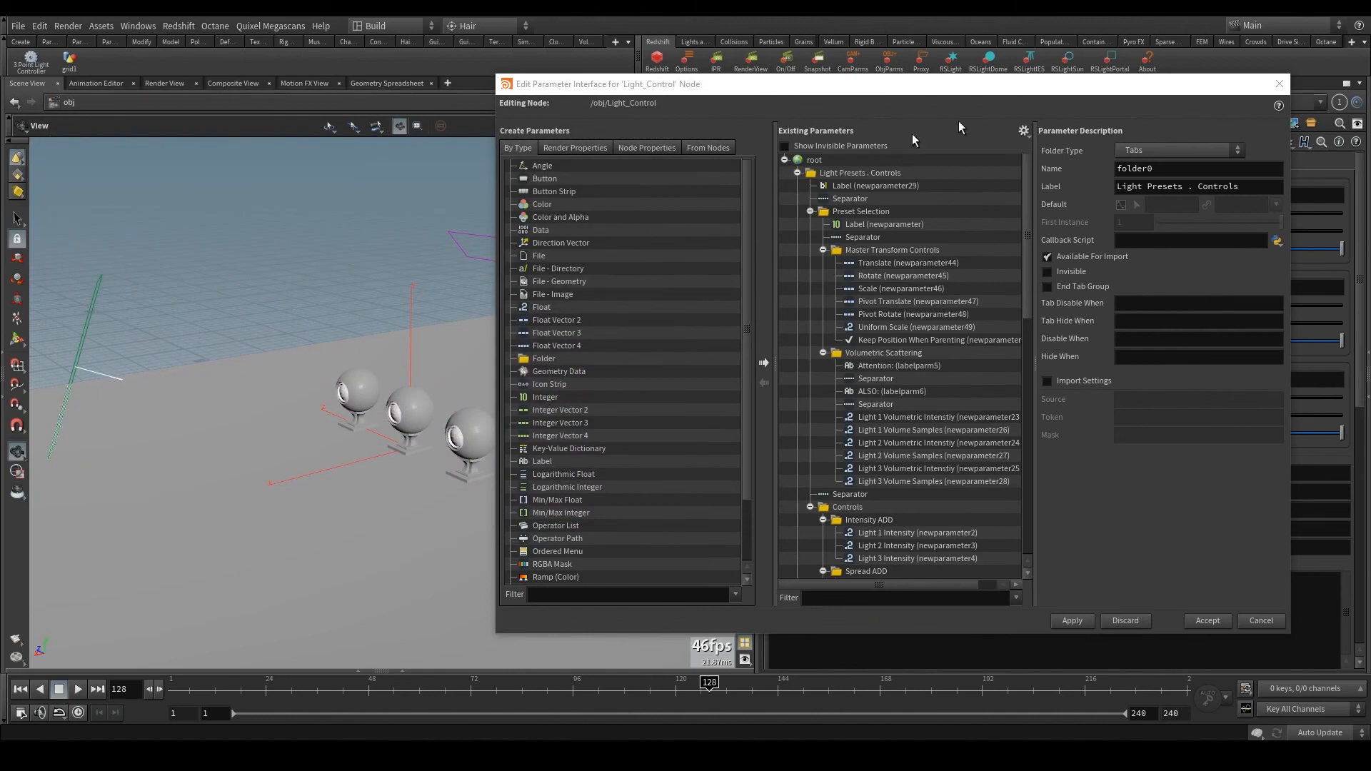
# - Show the invisible parameters, make the Transform, Render and Misc folders visible on Light_Control, and apply the change
pyautogui.click(843, 147)
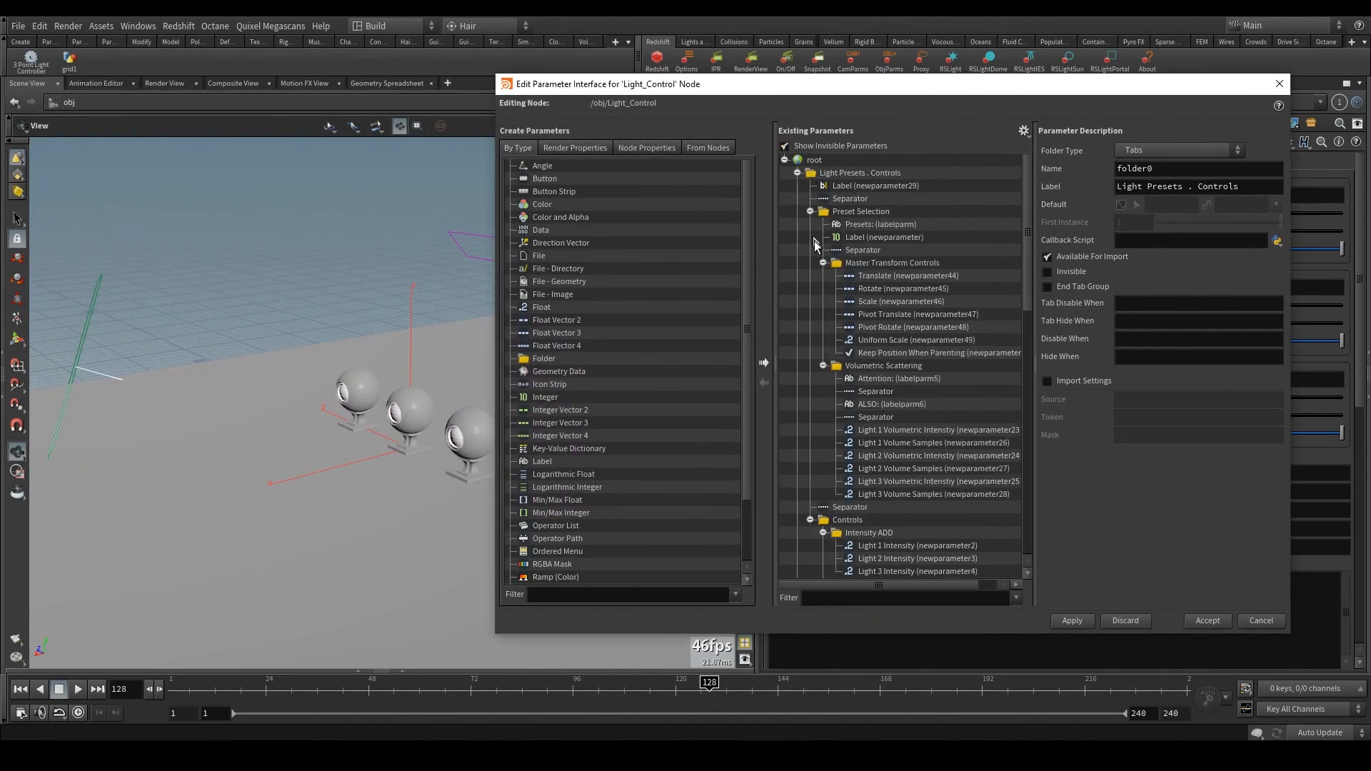
pyautogui.scroll(-15, 817, 247)
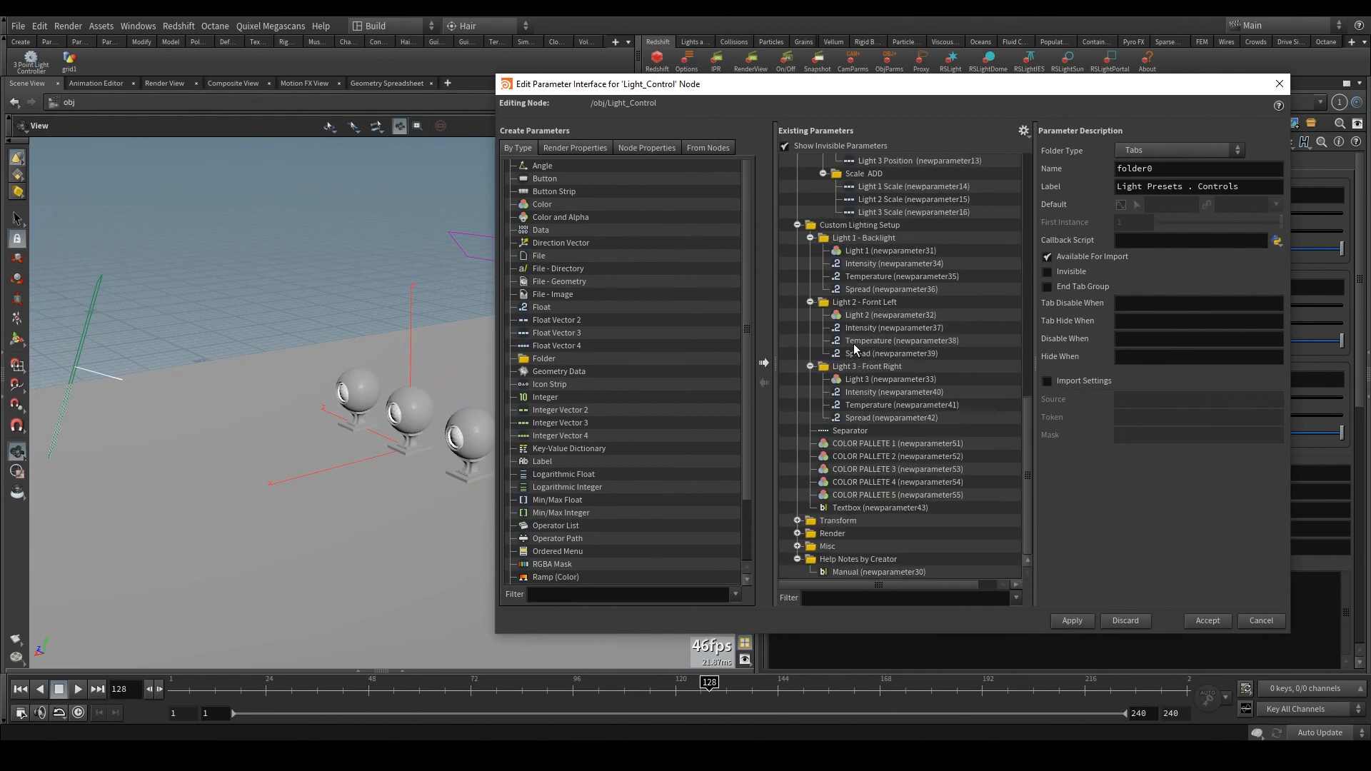
pyautogui.click(834, 520)
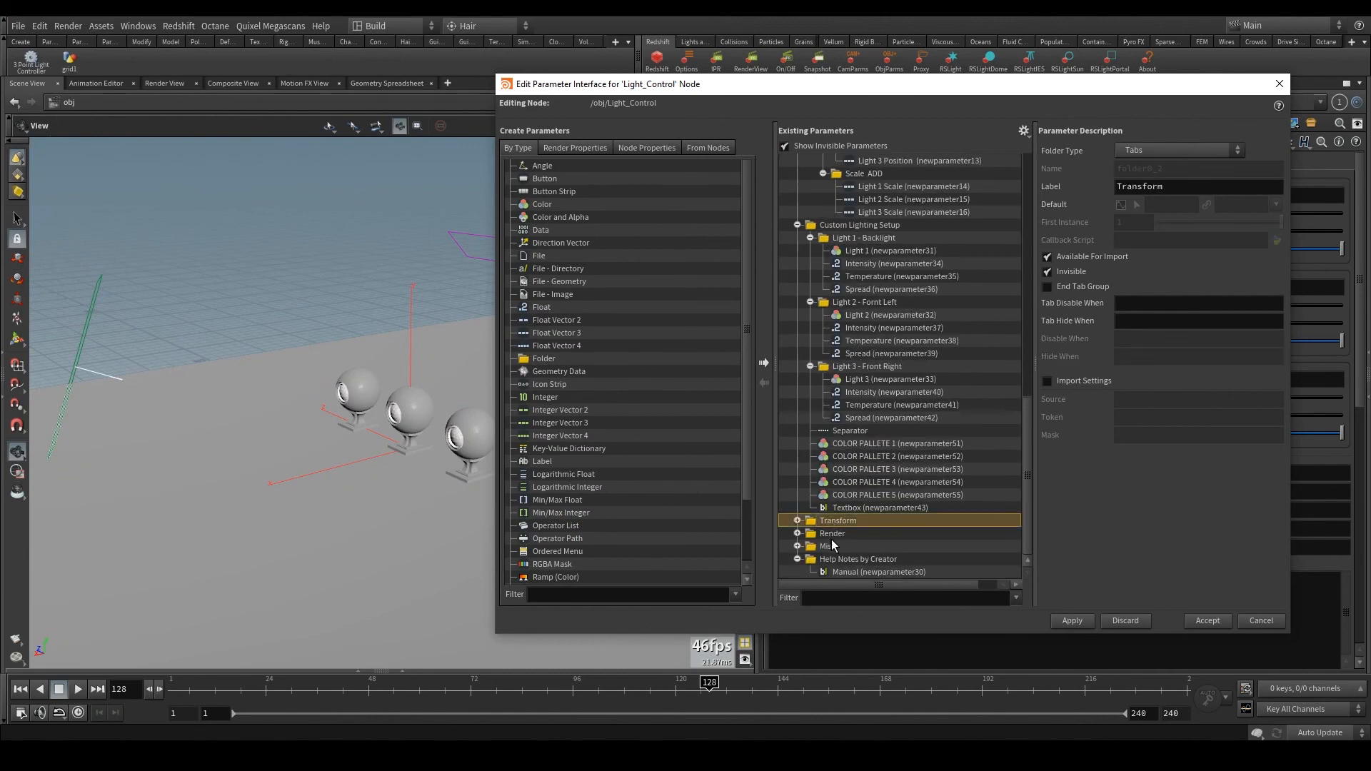
pyautogui.click(831, 546)
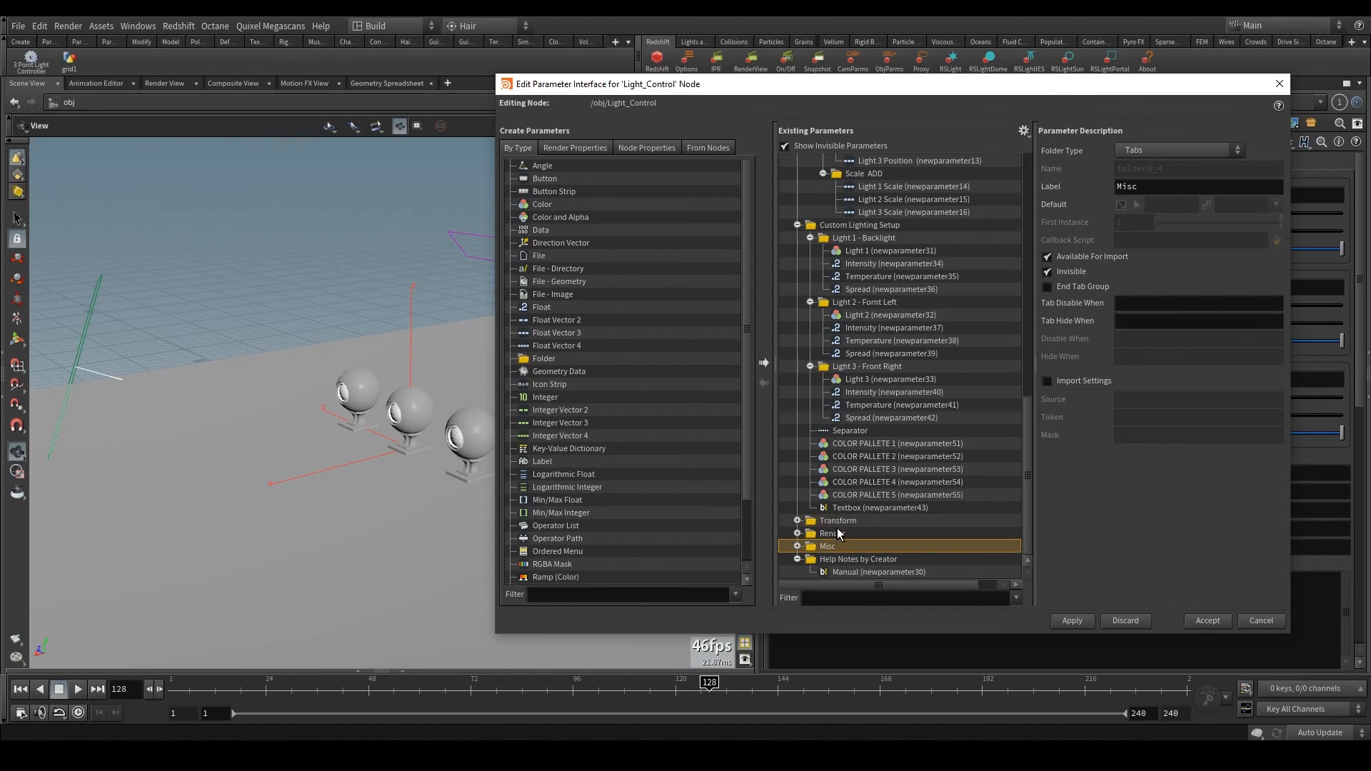
pyautogui.keyDown('shift'); pyautogui.click(837, 525); pyautogui.keyUp('shift')
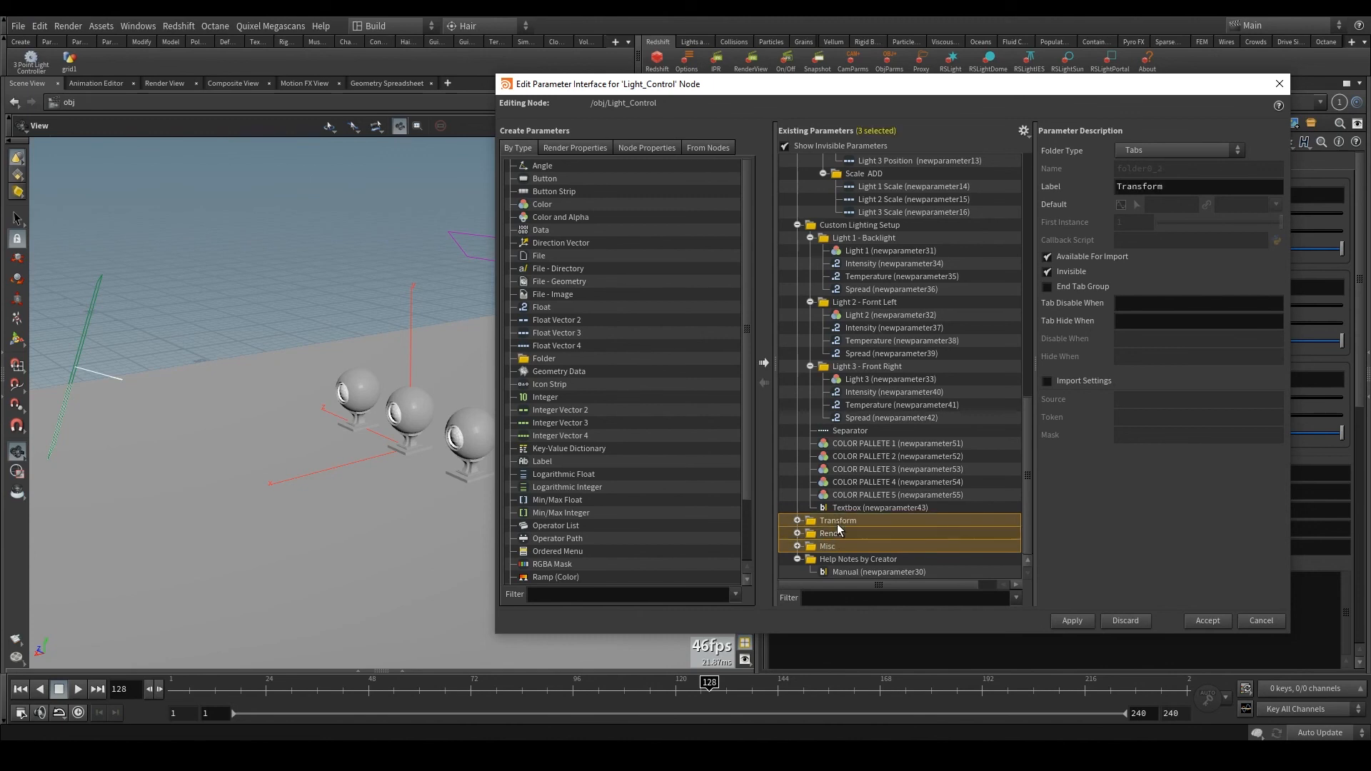
pyautogui.click(1048, 274)
pyautogui.moveTo(1017, 86); pyautogui.dragTo(583, 82)
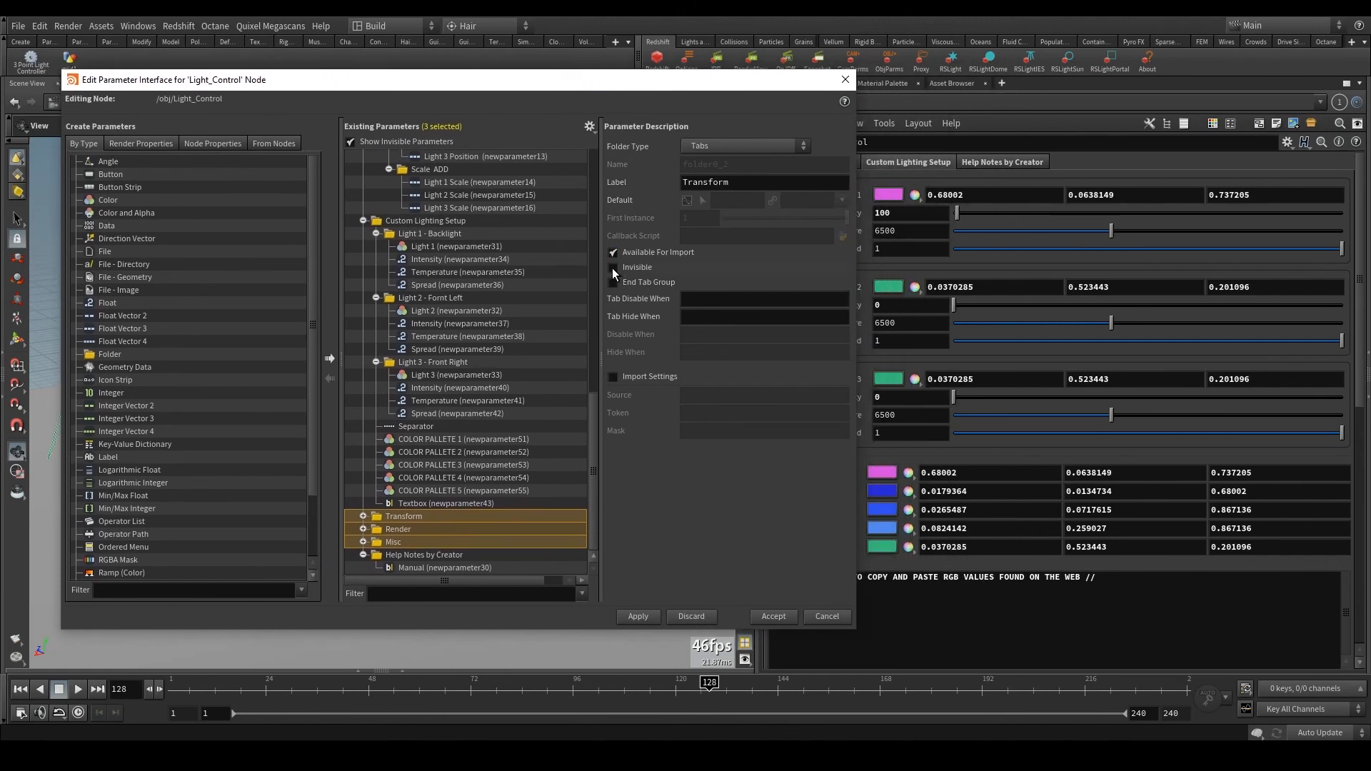
pyautogui.click(645, 615)
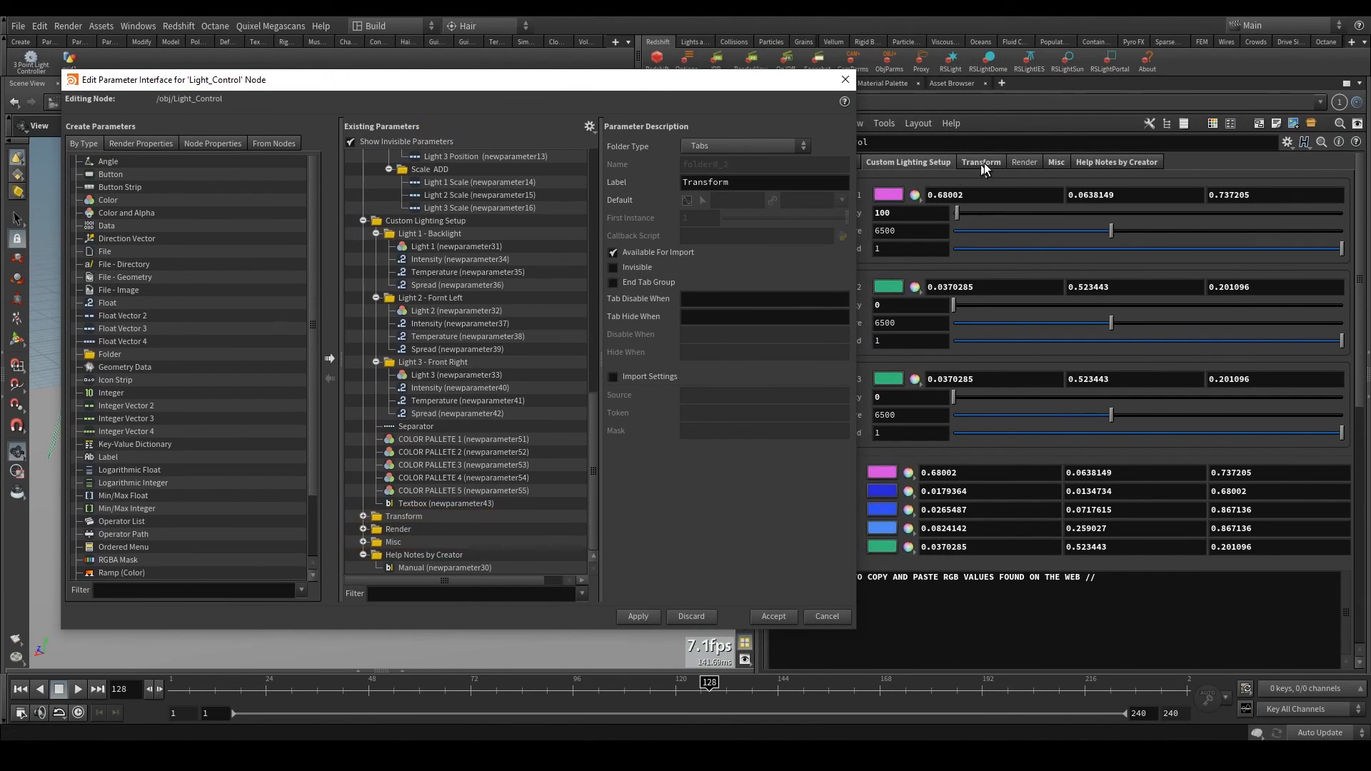
# - Set the Transform, Render and Misc folders back to invisible and apply the change
pyautogui.click(612, 268)
pyautogui.click(637, 615)
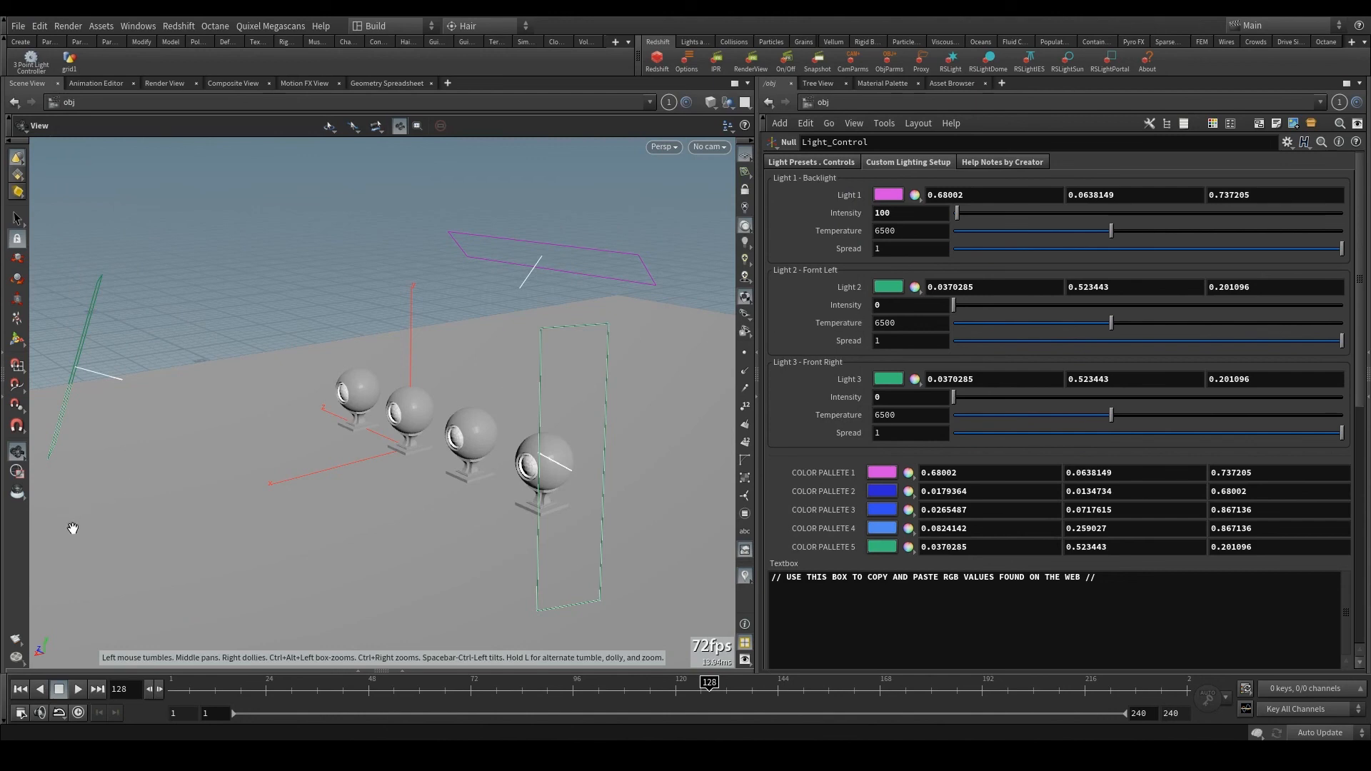